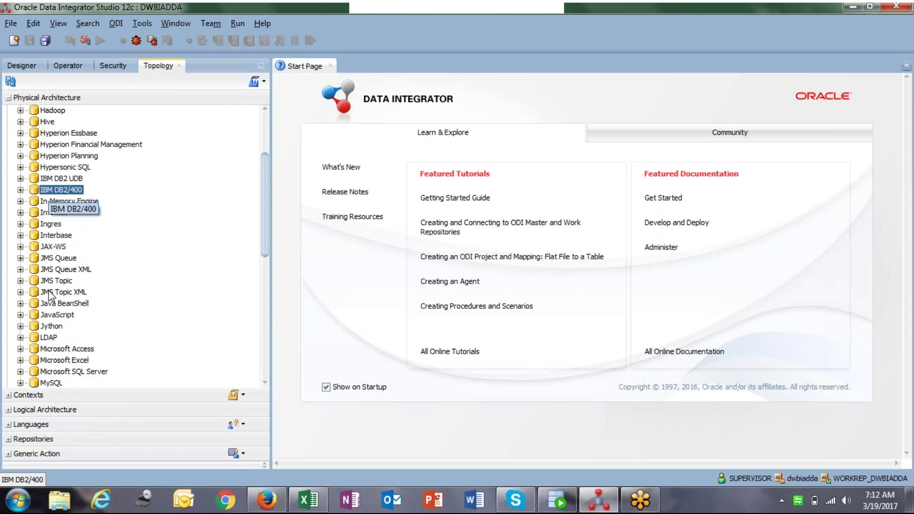
Find Oracle among the physical architecture technologies, then examine the logical architecture technologies and the Global context.
{"action": "key", "text": "o"}
{"action": "scroll", "coordinate": [49, 295], "scroll_direction": "down", "scroll_amount": 3}
{"action": "left_click", "coordinate": [49, 294]}
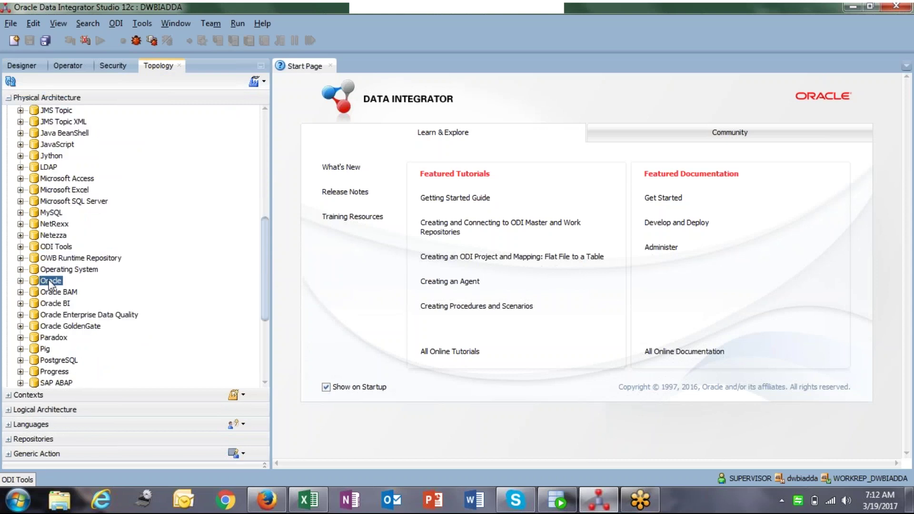
{"action": "left_click", "coordinate": [9, 409]}
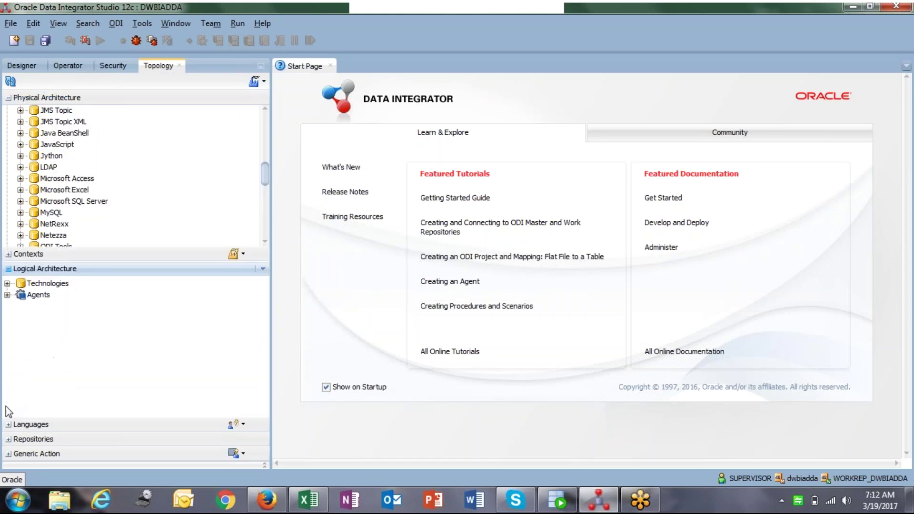
{"action": "left_click", "coordinate": [7, 283]}
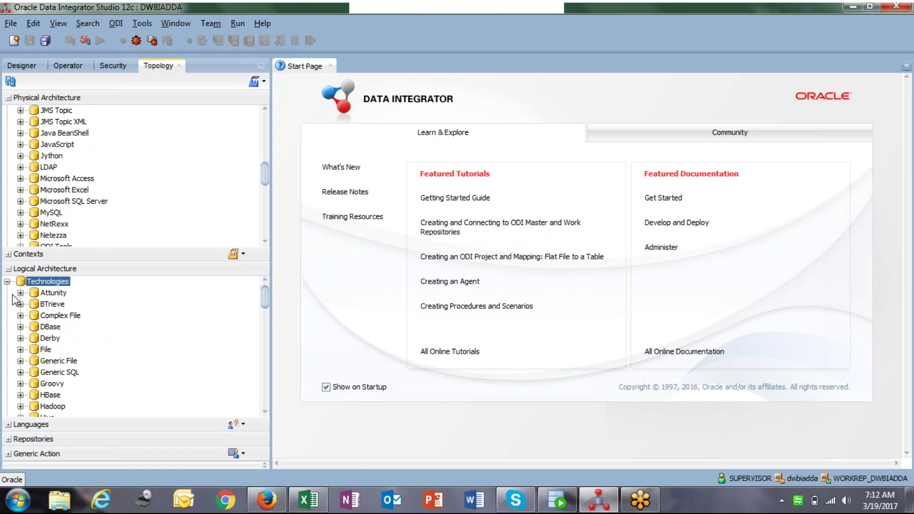
{"action": "left_click", "coordinate": [43, 339]}
{"action": "key", "text": "o"}
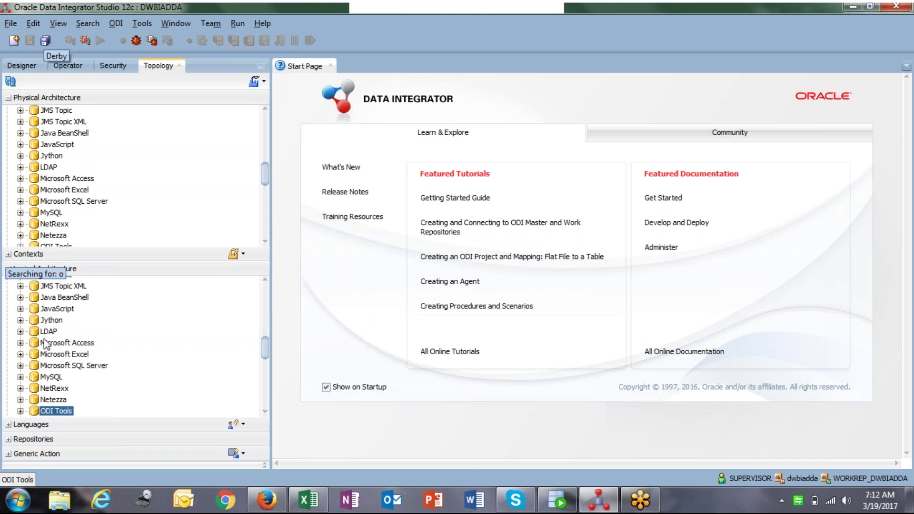
{"action": "left_click", "coordinate": [8, 254]}
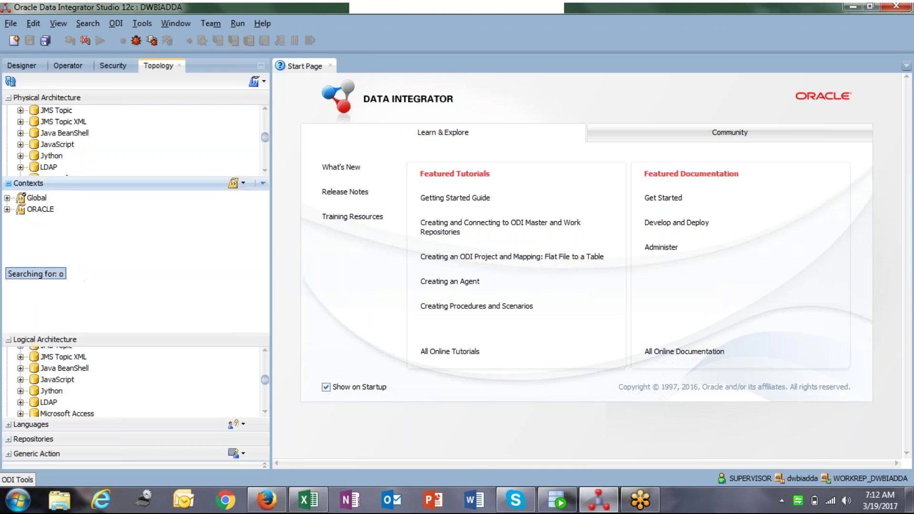
{"action": "left_click", "coordinate": [36, 198]}
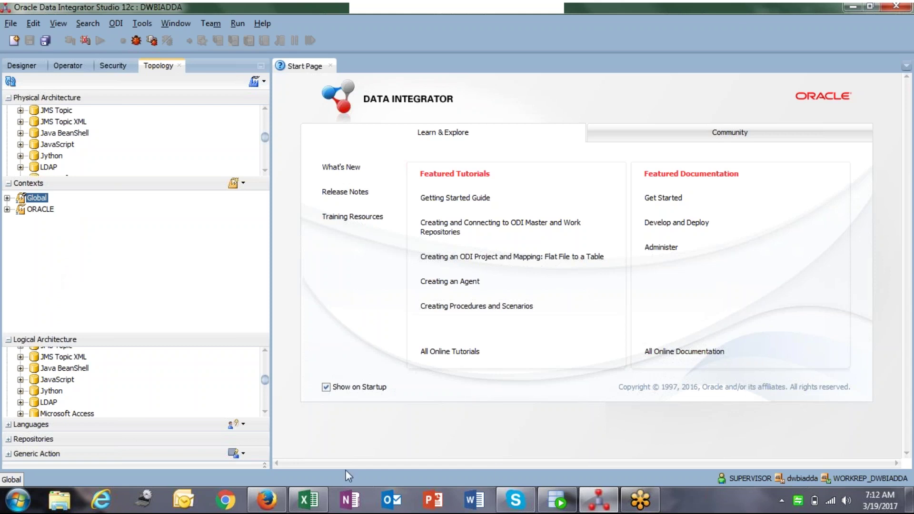
Show the Designer navigator with the projects collapsed and the ORACLE model folder selected.
{"action": "left_click", "coordinate": [598, 499]}
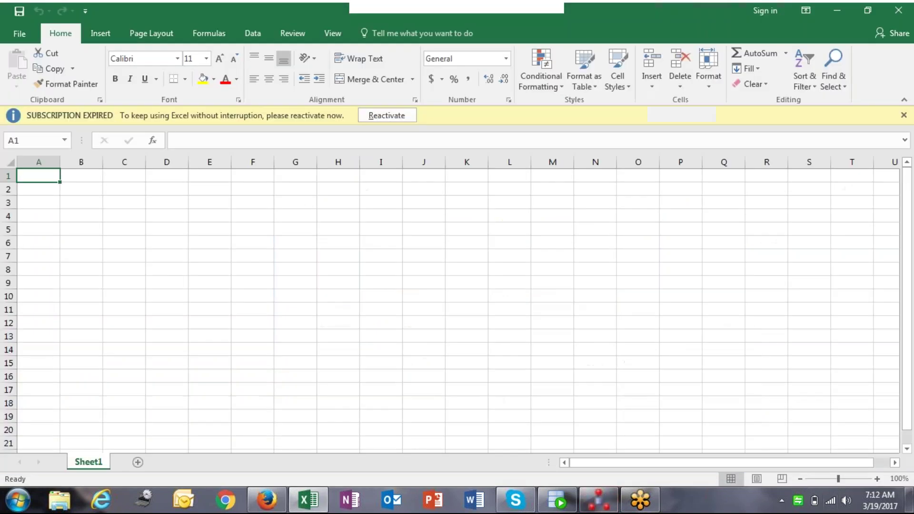
{"action": "left_click", "coordinate": [599, 500]}
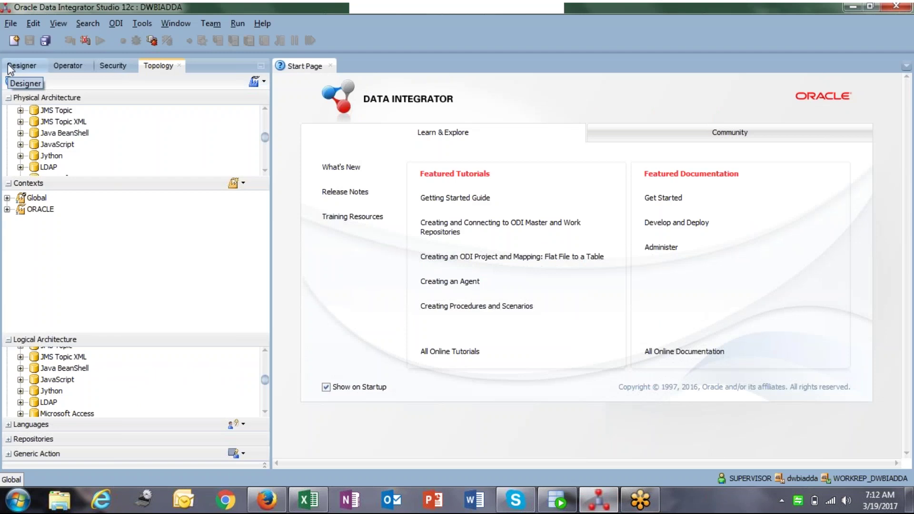
{"action": "left_click", "coordinate": [10, 68]}
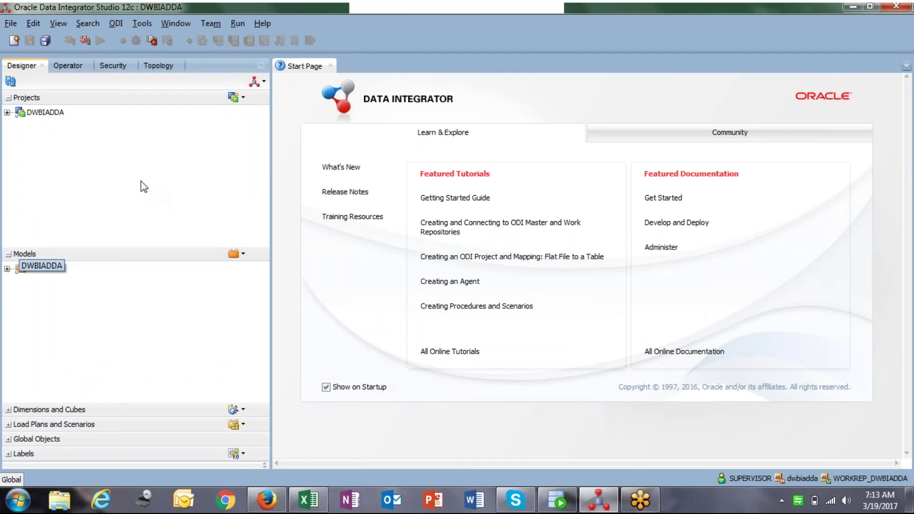
{"action": "left_click", "coordinate": [9, 98]}
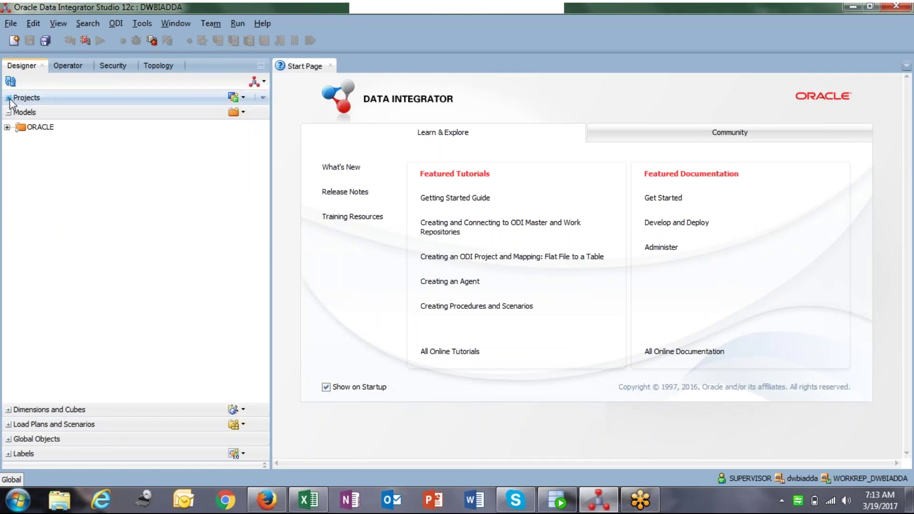
{"action": "left_click", "coordinate": [38, 127]}
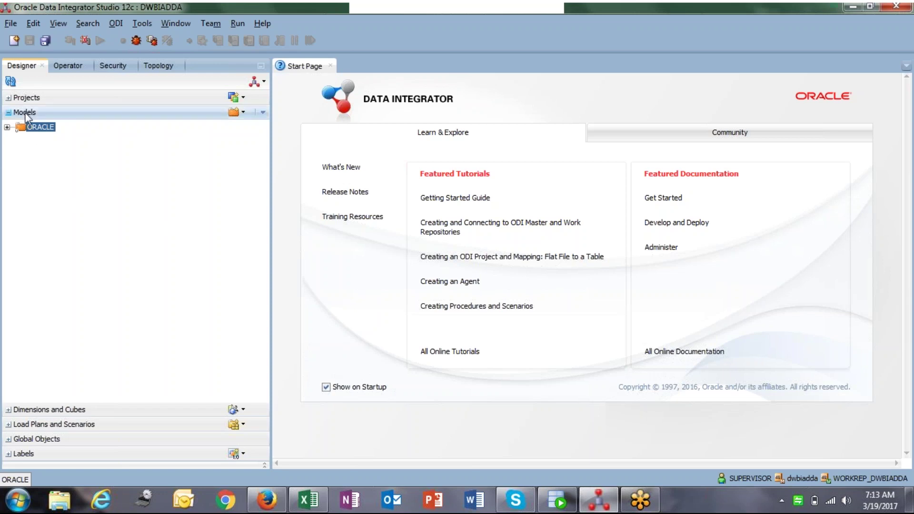
Create a new model folder and name it Oracle_Batch_7_30_am.
{"action": "left_click", "coordinate": [243, 113]}
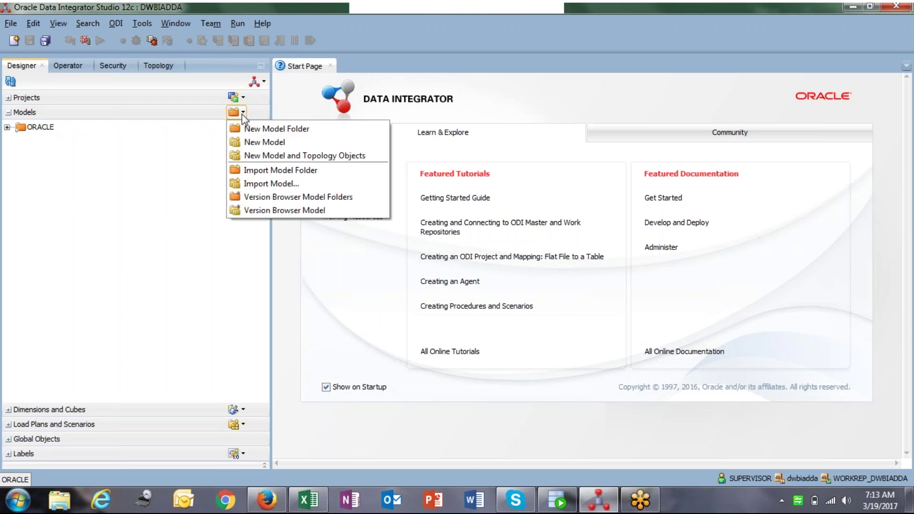
{"action": "left_click", "coordinate": [284, 134]}
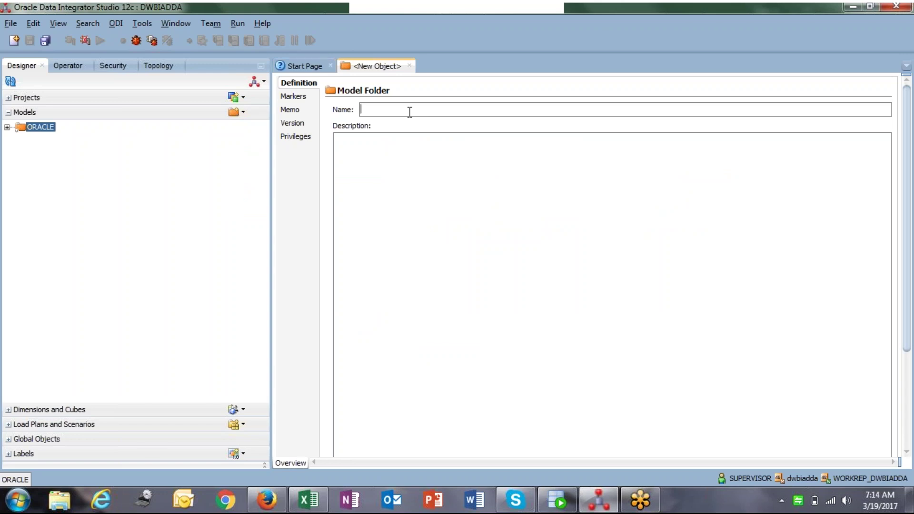
{"action": "type", "text": "Orac"}
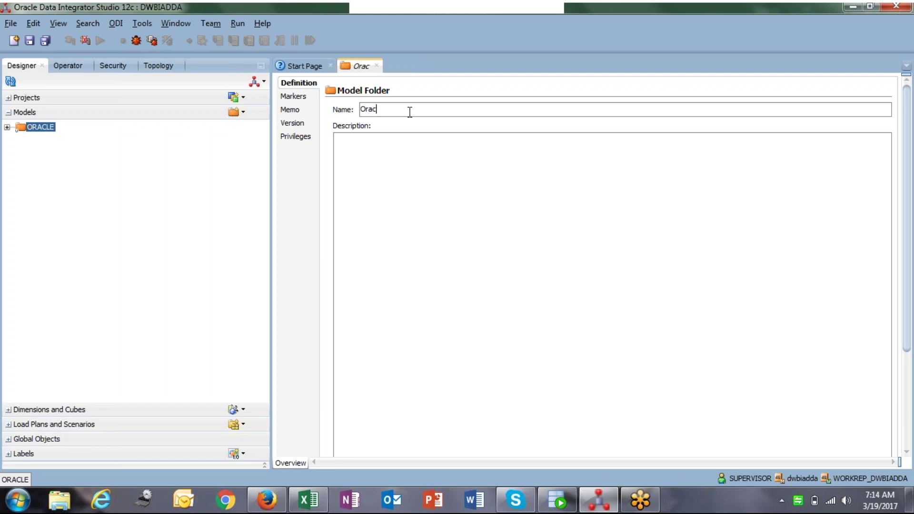
{"action": "type", "text": "le_Batch"}
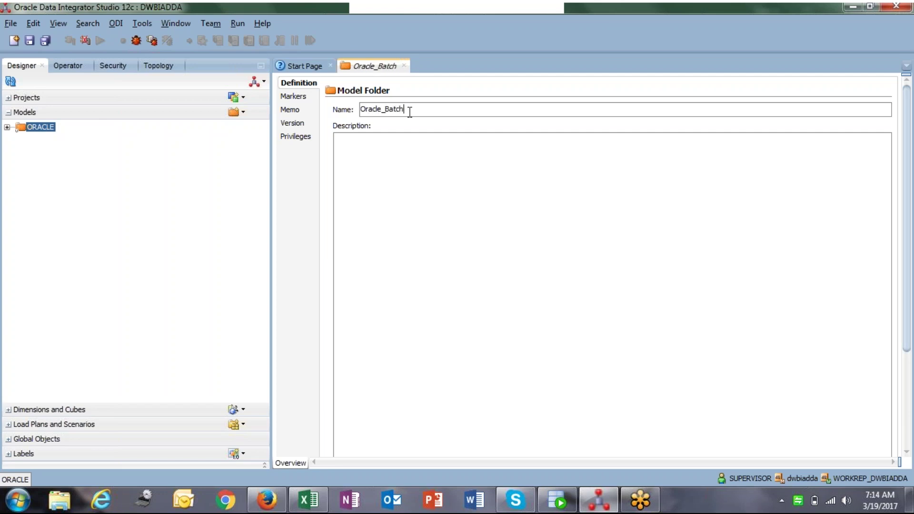
{"action": "type", "text": "_7_30_am"}
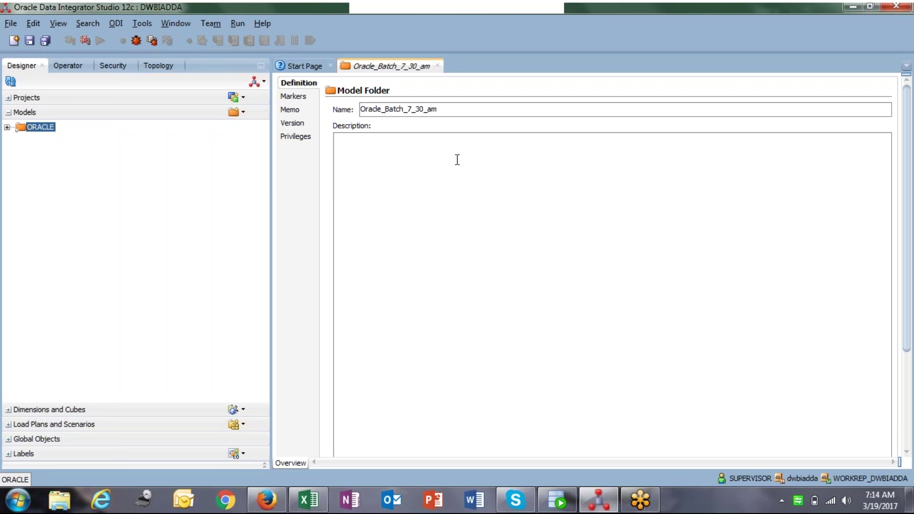
{"action": "left_click_drag", "start_coordinate": [454, 110], "coordinate": [360, 109]}
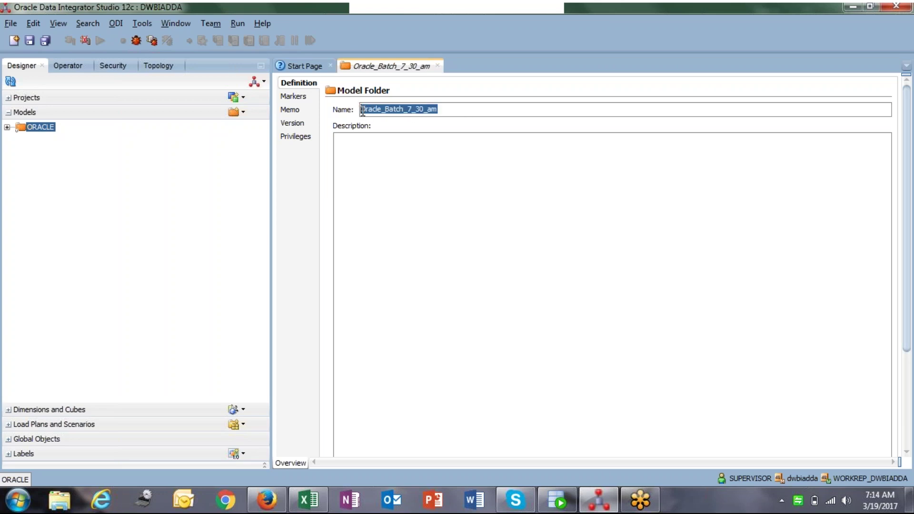
{"action": "left_click", "coordinate": [447, 110]}
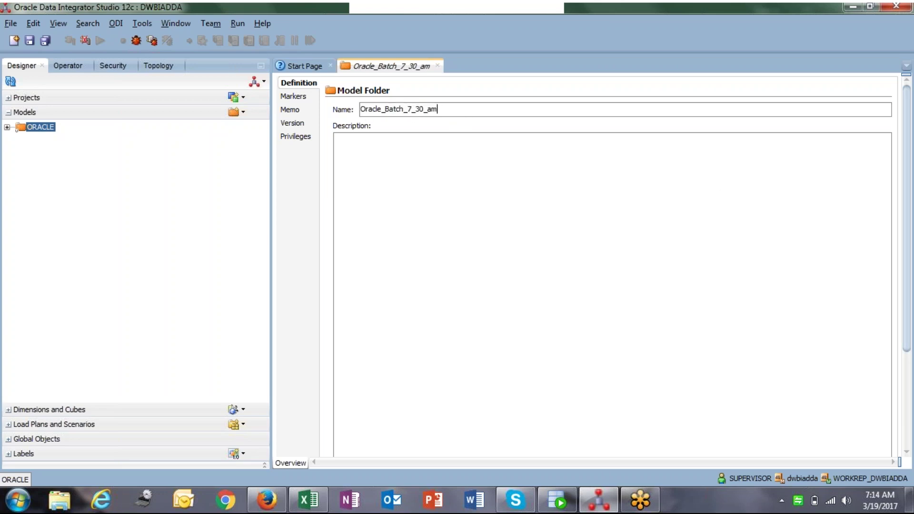
{"action": "double_click", "coordinate": [396, 109]}
{"action": "left_click", "coordinate": [396, 109]}
Save the Oracle_Batch_7_30_am model folder, close its editor and select the folder among the models.
{"action": "left_click", "coordinate": [28, 42]}
{"action": "left_click", "coordinate": [49, 139]}
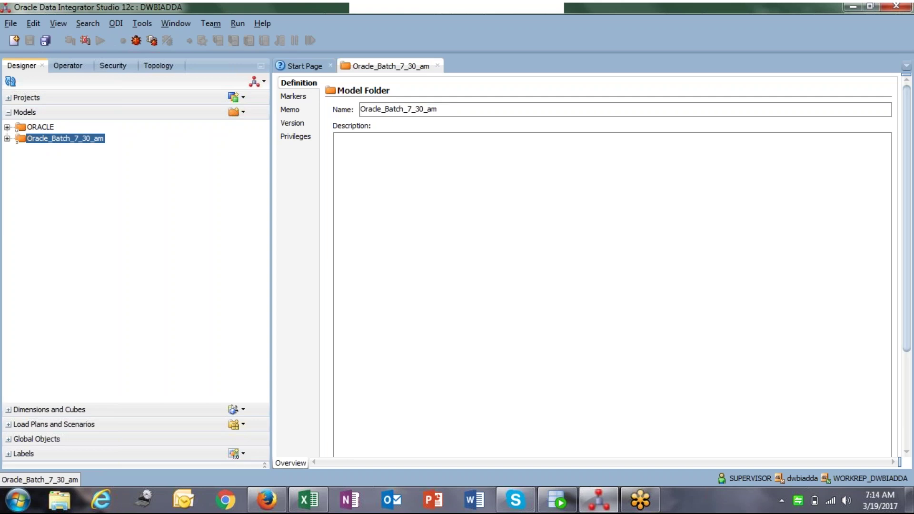
{"action": "left_click", "coordinate": [7, 139]}
{"action": "left_click", "coordinate": [437, 66]}
{"action": "left_click", "coordinate": [72, 139]}
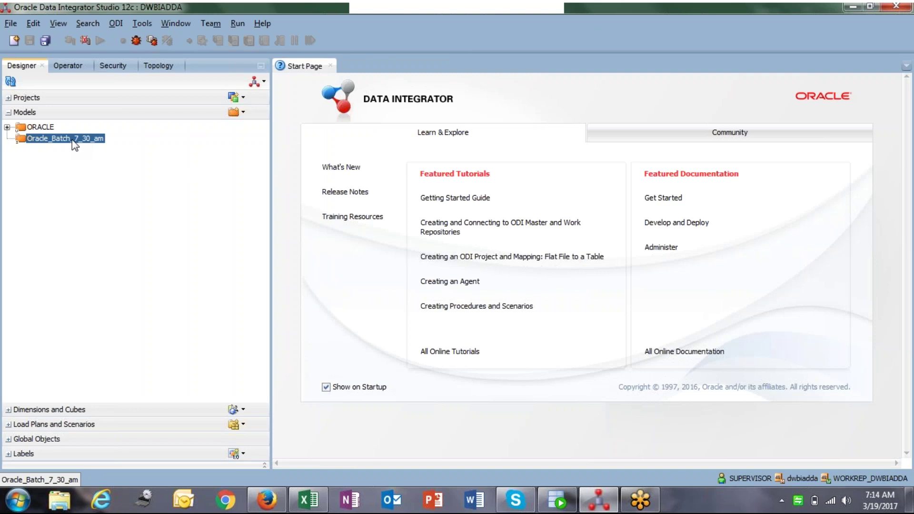
Start a new model inside the Oracle_Batch_7_30_am folder and name it Scott_metadata.
{"action": "right_click", "coordinate": [75, 145]}
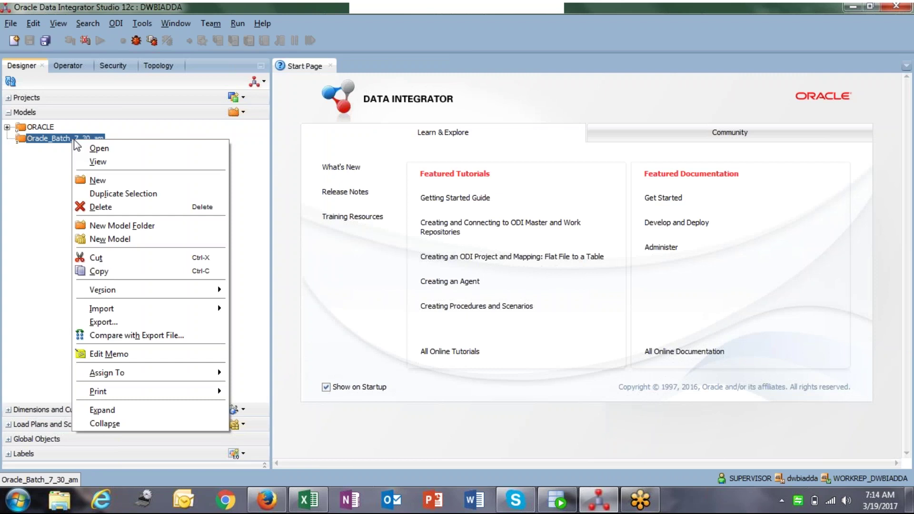
{"action": "left_click", "coordinate": [109, 239]}
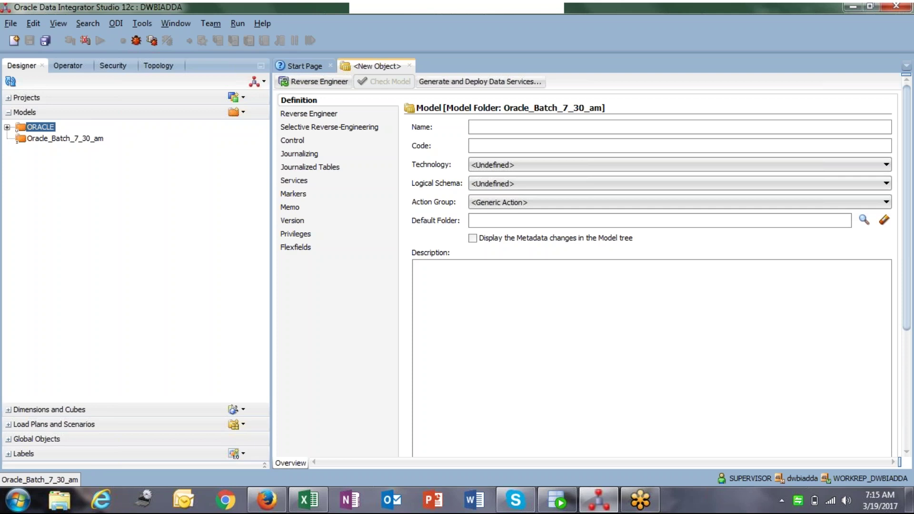
{"action": "type", "text": "Scott_new_"}
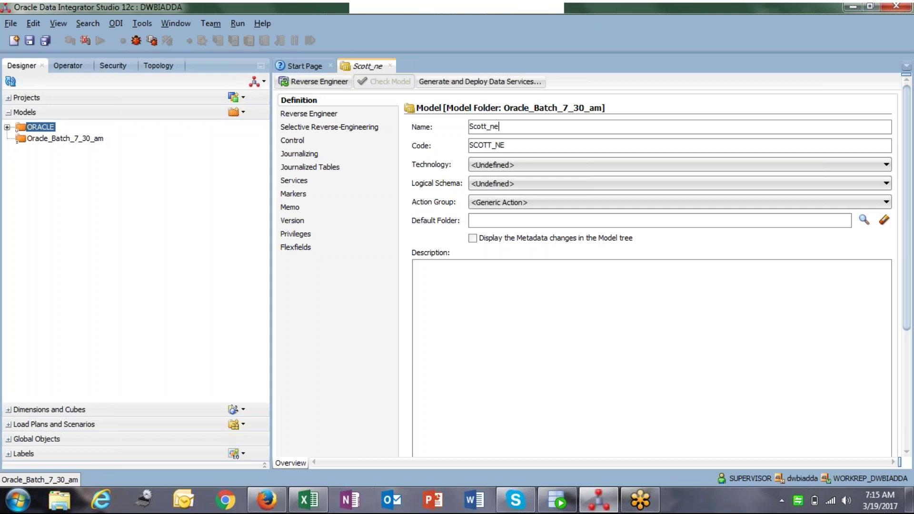
{"action": "key", "text": "BackSpace"}
{"action": "key", "text": "BackSpace"}
{"action": "key", "text": "BackSpace"}
{"action": "key", "text": "BackSpace"}
{"action": "type", "text": "t"}
{"action": "key", "text": "BackSpace"}
{"action": "type", "text": "metadata"}
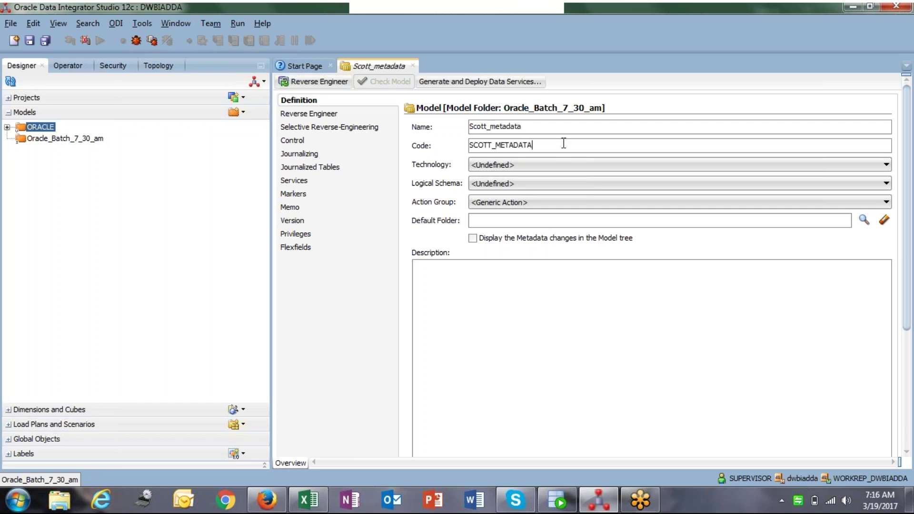
{"action": "left_click_drag", "start_coordinate": [563, 146], "coordinate": [432, 143]}
{"action": "left_click", "coordinate": [547, 146]}
{"action": "key", "text": "shift+Home"}
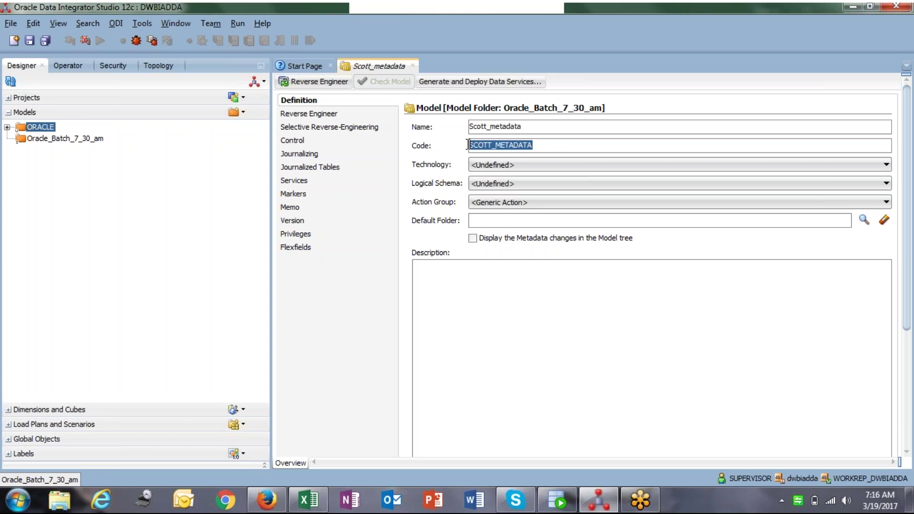
{"action": "left_click", "coordinate": [576, 128]}
{"action": "key", "text": "shift+Home"}
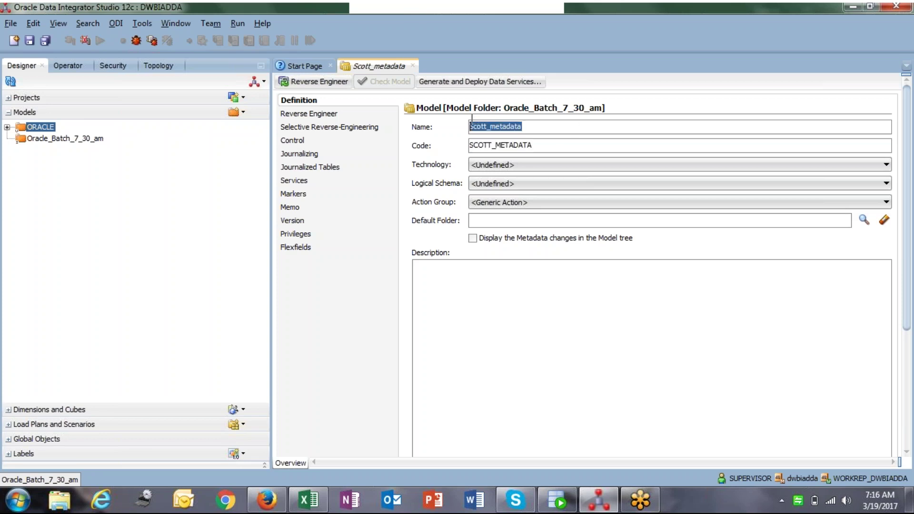
{"action": "left_click", "coordinate": [536, 146]}
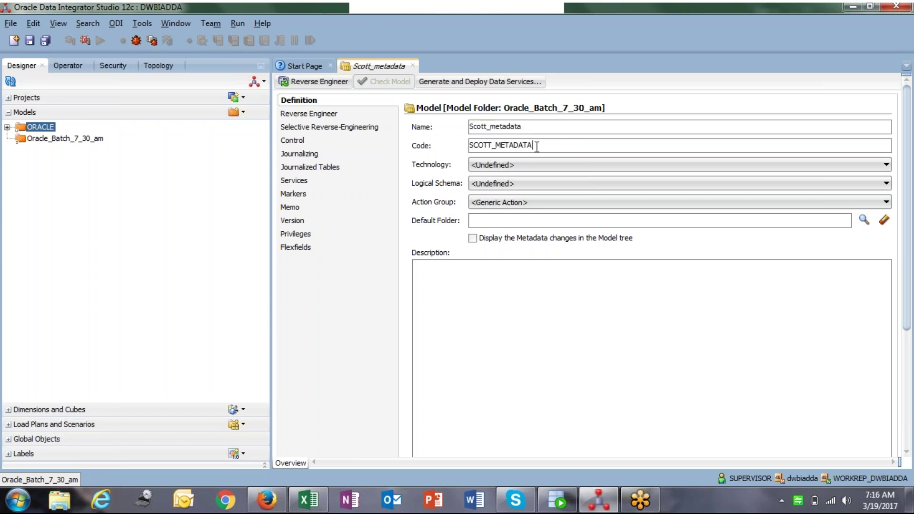
Set the technology of the Scott_metadata model to Oracle.
{"action": "left_click", "coordinate": [512, 167]}
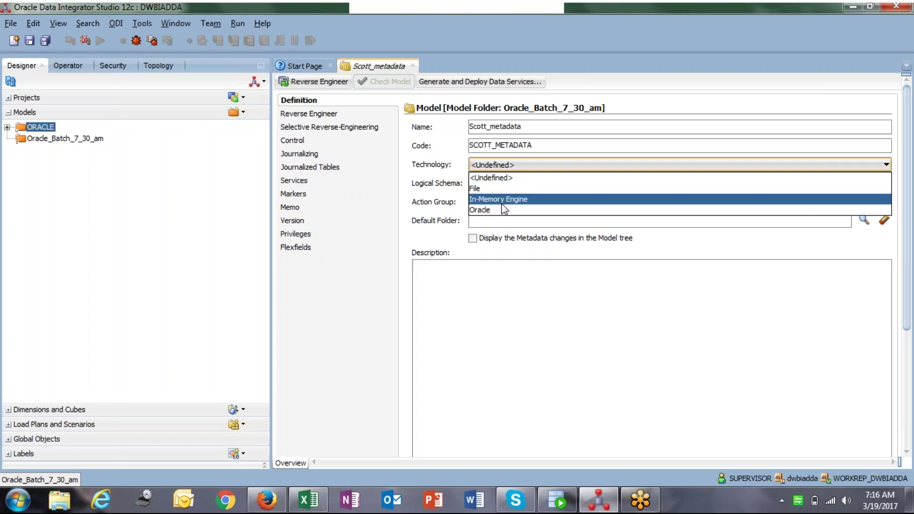
{"action": "left_click", "coordinate": [493, 212]}
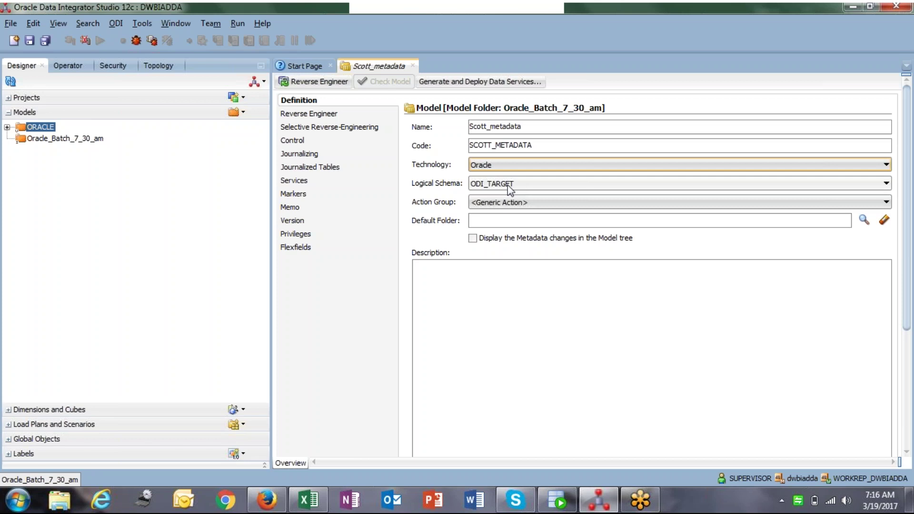
Review the technologies available in the topology's physical architecture and return to the Designer's models.
{"action": "left_click", "coordinate": [164, 68]}
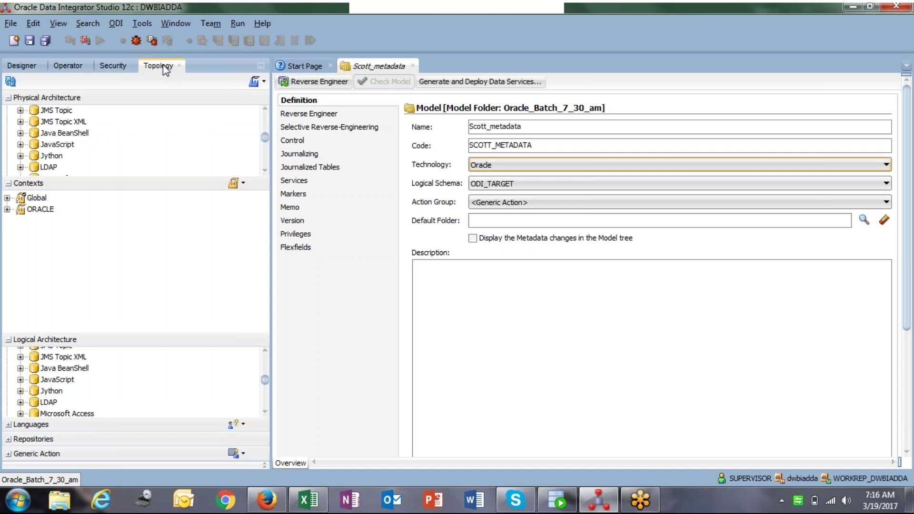
{"action": "left_click", "coordinate": [9, 184]}
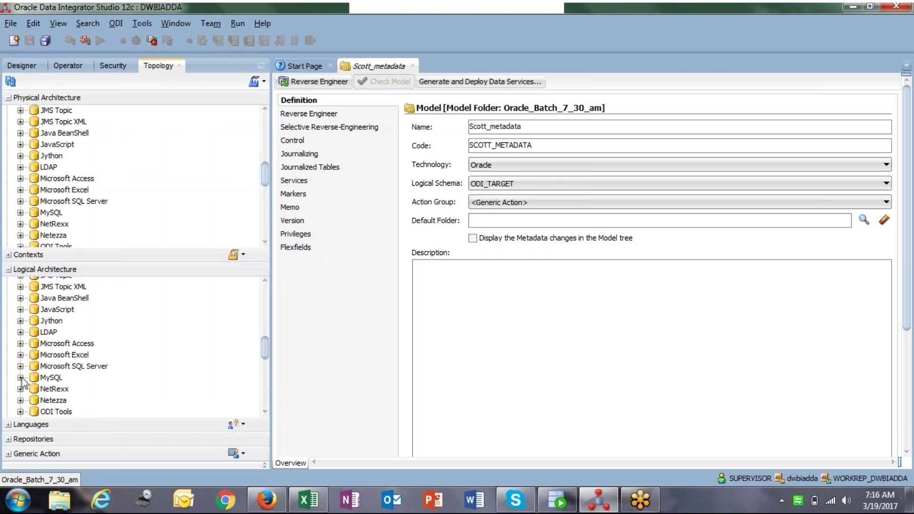
{"action": "left_click", "coordinate": [8, 269]}
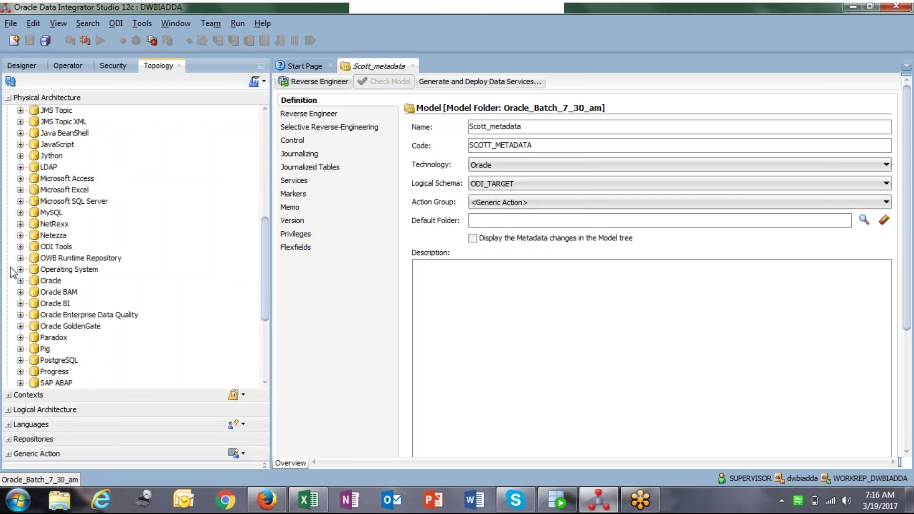
{"action": "left_click", "coordinate": [63, 235]}
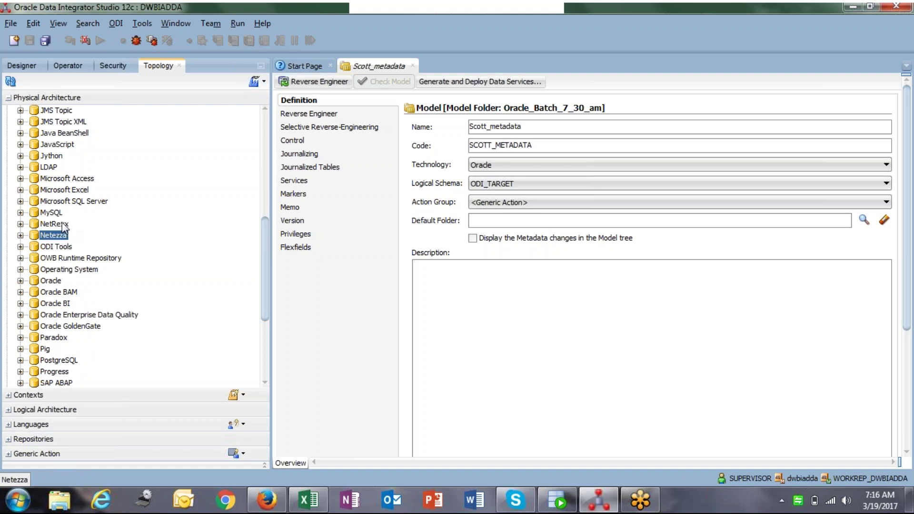
{"action": "left_click", "coordinate": [61, 225]}
{"action": "left_click", "coordinate": [52, 213]}
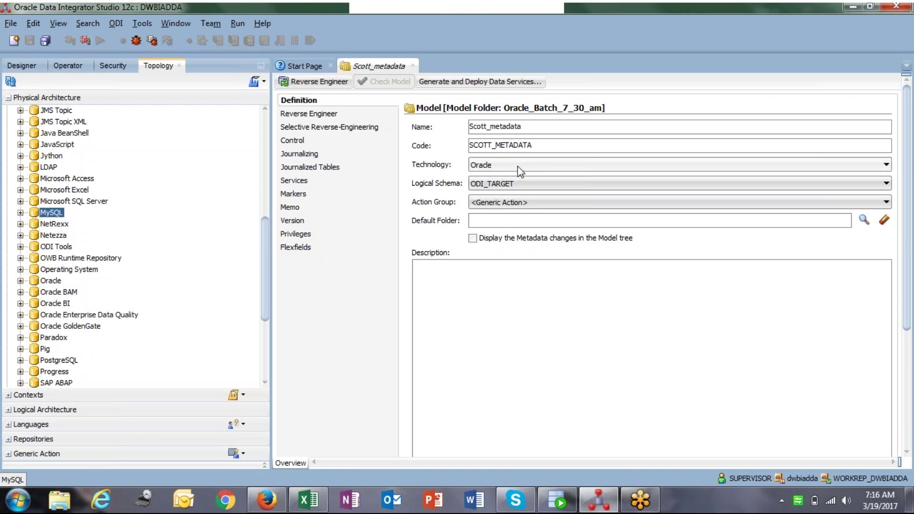
{"action": "left_click", "coordinate": [22, 65]}
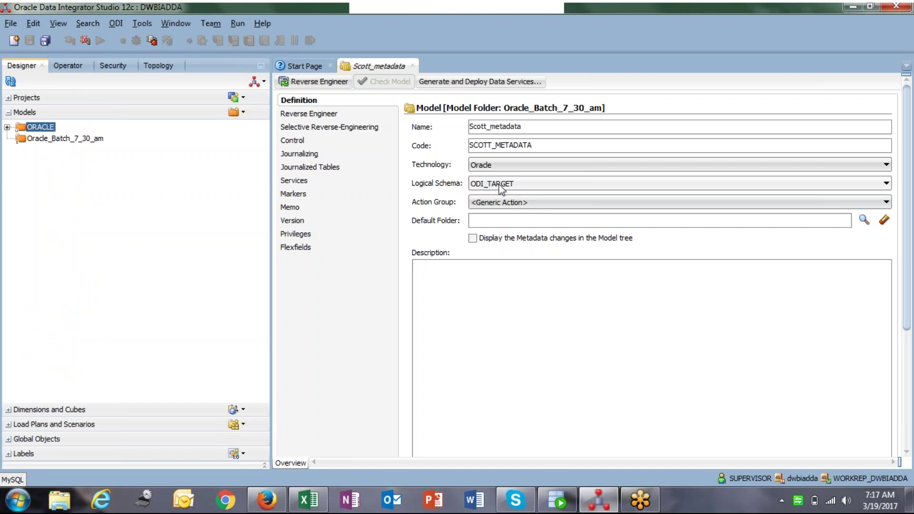
Set the model's logical schema to SCOTT_NEW_SCHEMA and its action group to Oracle Default.
{"action": "left_click", "coordinate": [500, 189]}
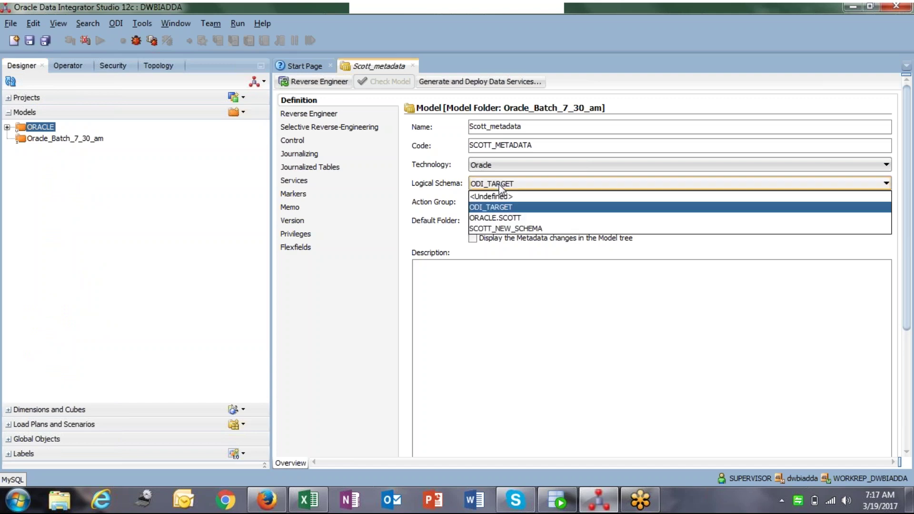
{"action": "left_click", "coordinate": [502, 229]}
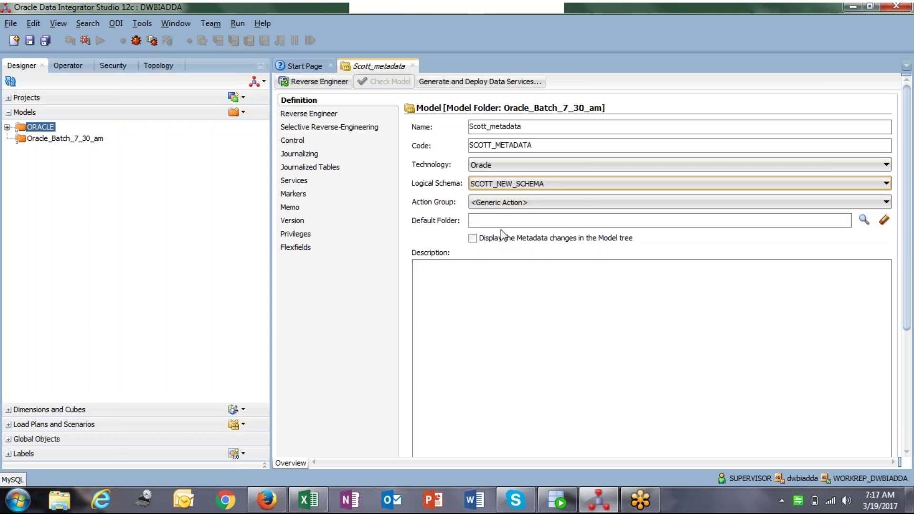
{"action": "left_click", "coordinate": [500, 200]}
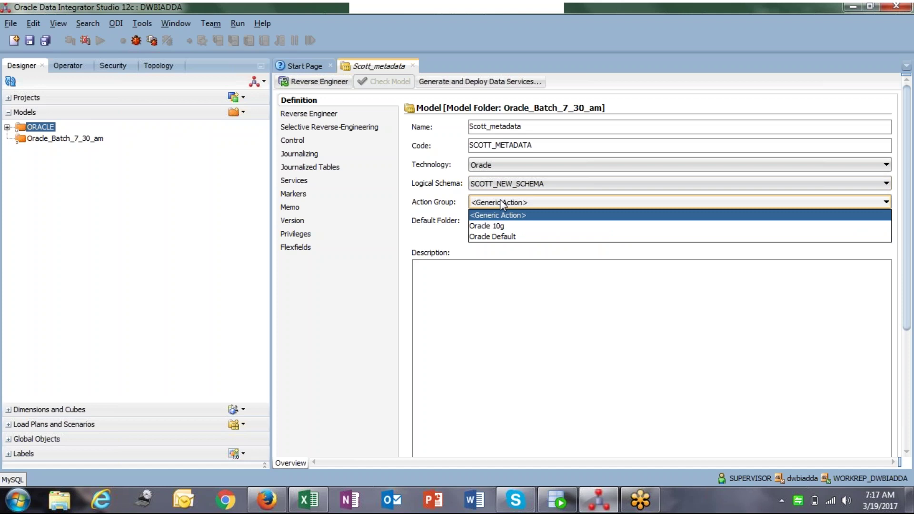
{"action": "left_click", "coordinate": [503, 237]}
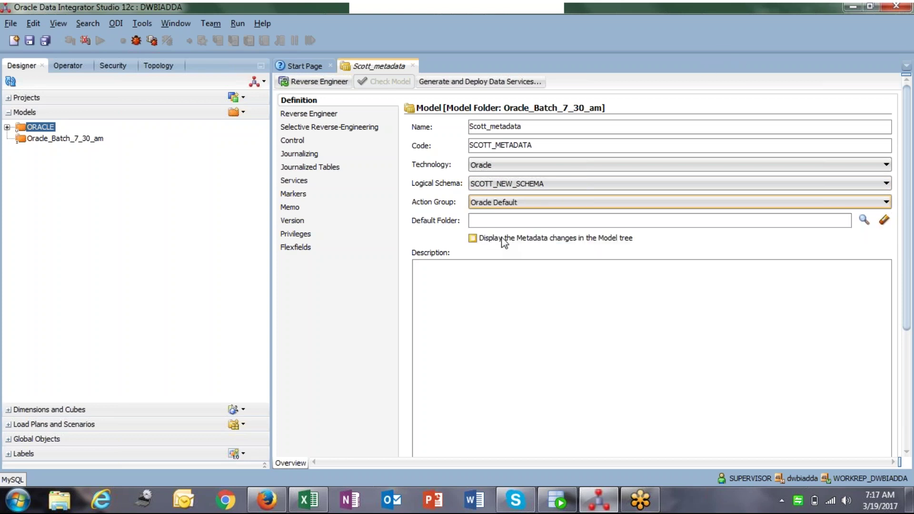
Enter the model description "This model imports metadata from oracle scott schema...".
{"action": "left_click", "coordinate": [554, 314]}
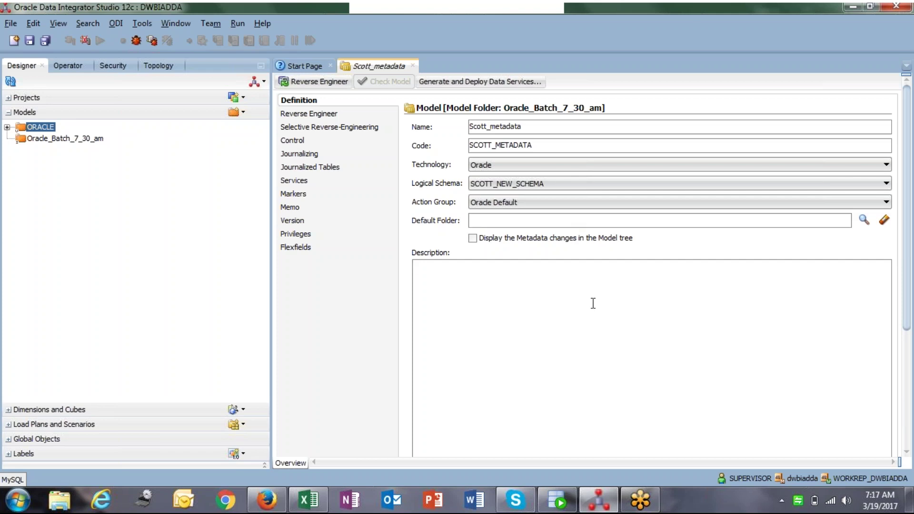
{"action": "type", "text": "This model imports metadata from oracle scott schema"}
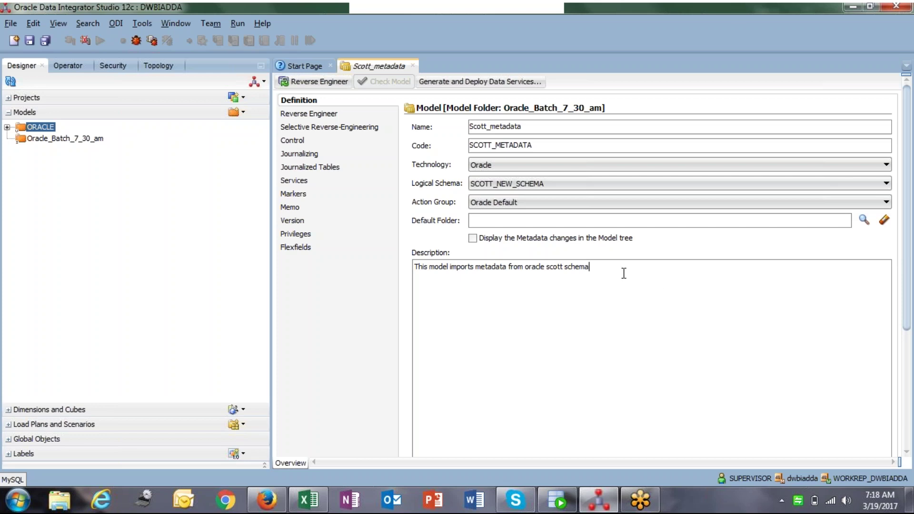
{"action": "left_click_drag", "start_coordinate": [619, 274], "coordinate": [381, 250]}
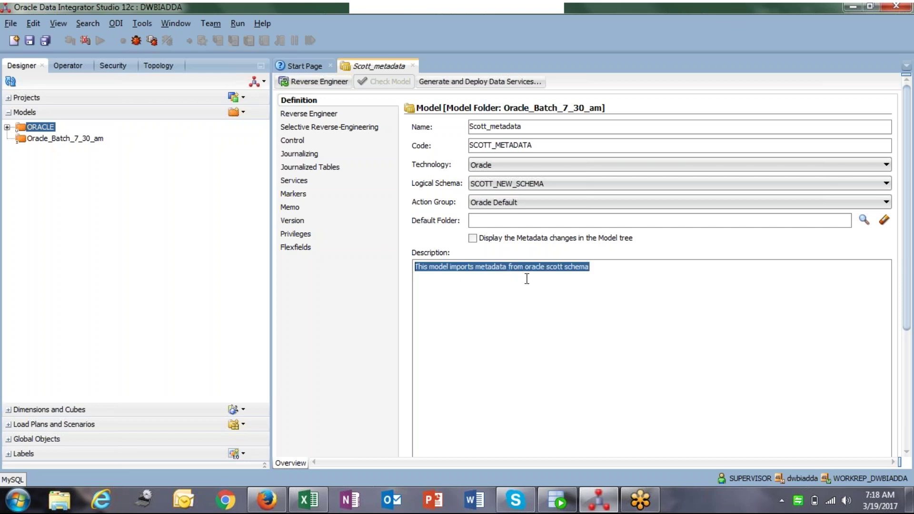
{"action": "key", "text": "End"}
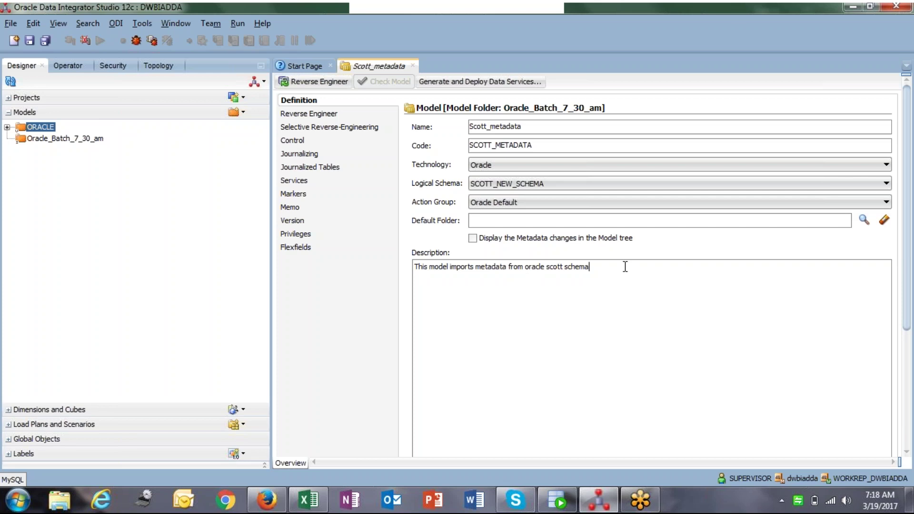
{"action": "type", "text": "..."}
Choose Global as the context for the model's standard reverse-engineering.
{"action": "left_click", "coordinate": [328, 117]}
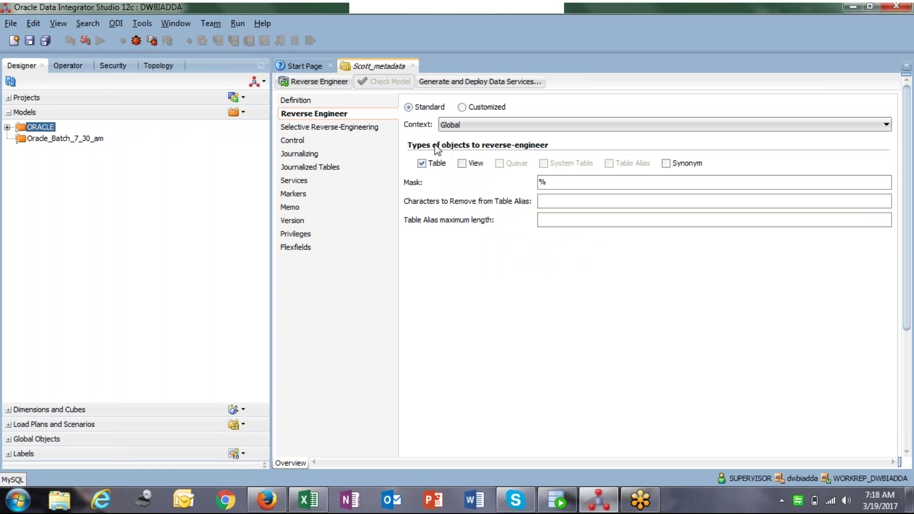
{"action": "left_click", "coordinate": [450, 125]}
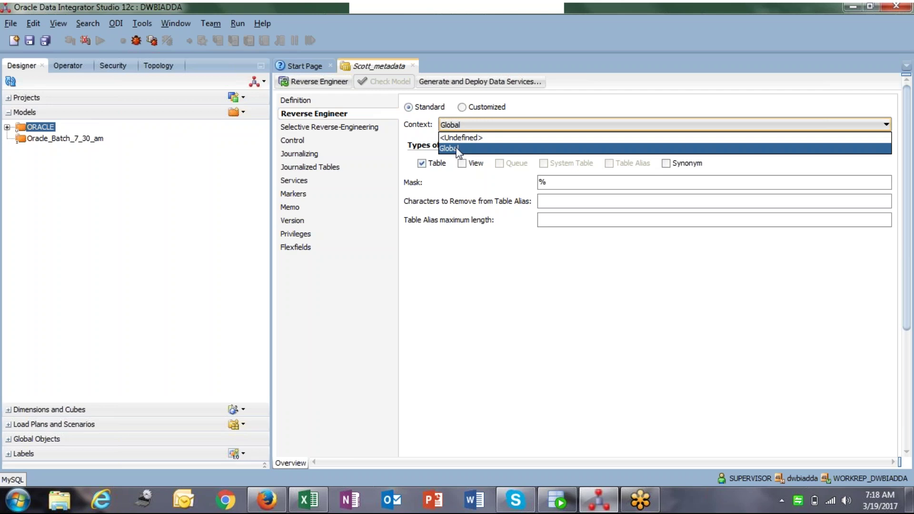
{"action": "left_click", "coordinate": [458, 149]}
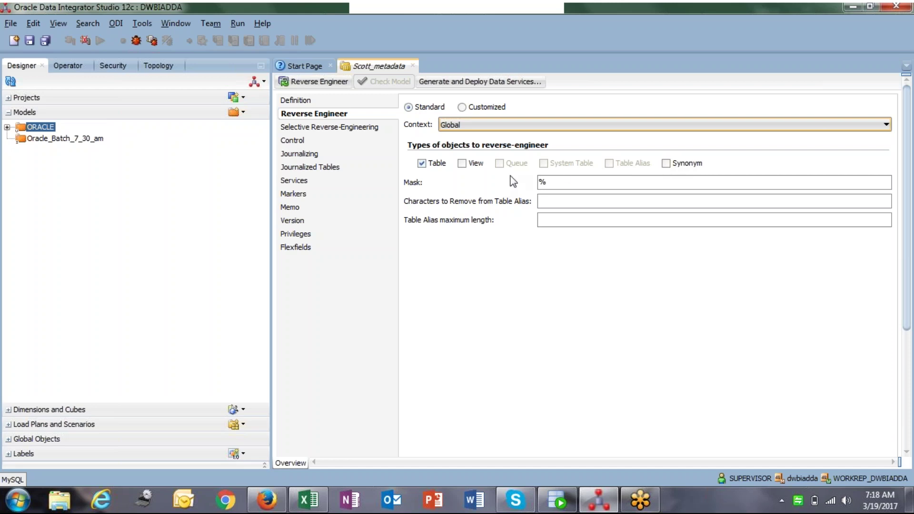
{"action": "left_click", "coordinate": [461, 167]}
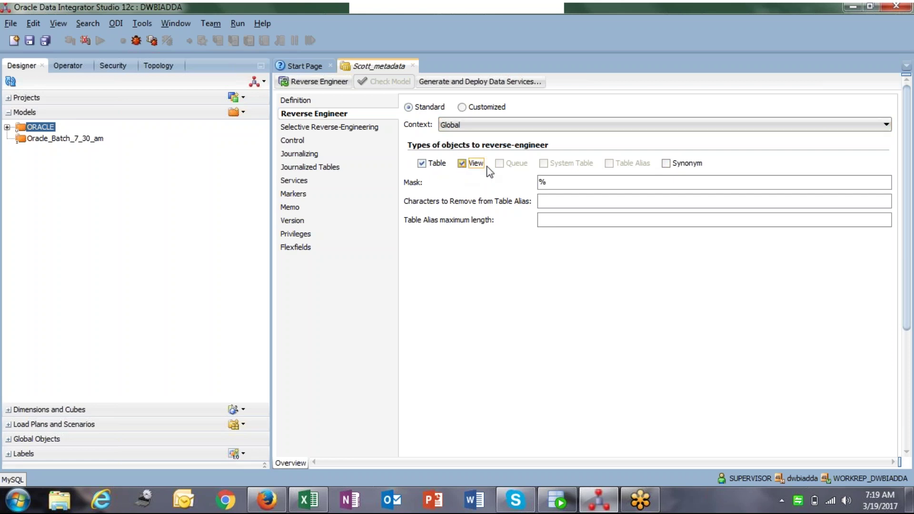
{"action": "left_click", "coordinate": [667, 164]}
{"action": "left_click", "coordinate": [666, 164]}
{"action": "left_click", "coordinate": [463, 165]}
Enable selective reverse-engineering for new datastores and list the objects to reverse-engineer.
{"action": "left_click", "coordinate": [317, 128]}
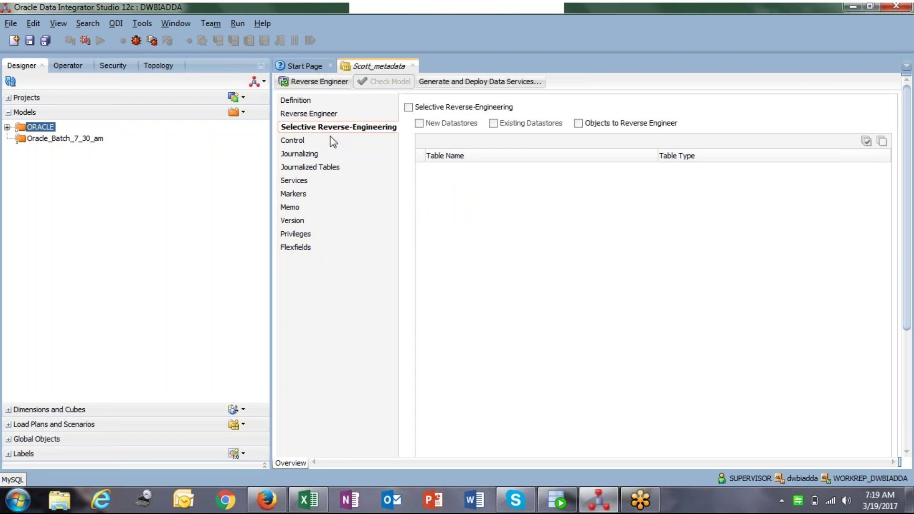
{"action": "left_click", "coordinate": [409, 107]}
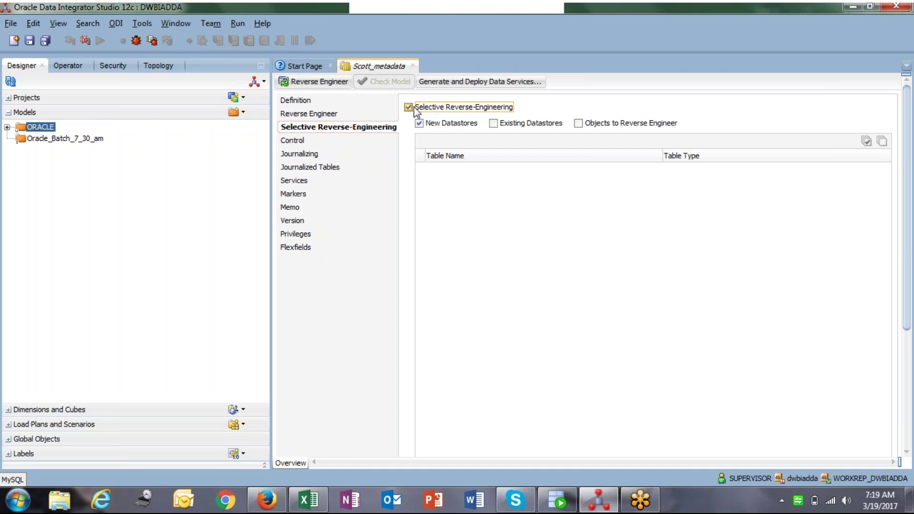
{"action": "left_click", "coordinate": [411, 108]}
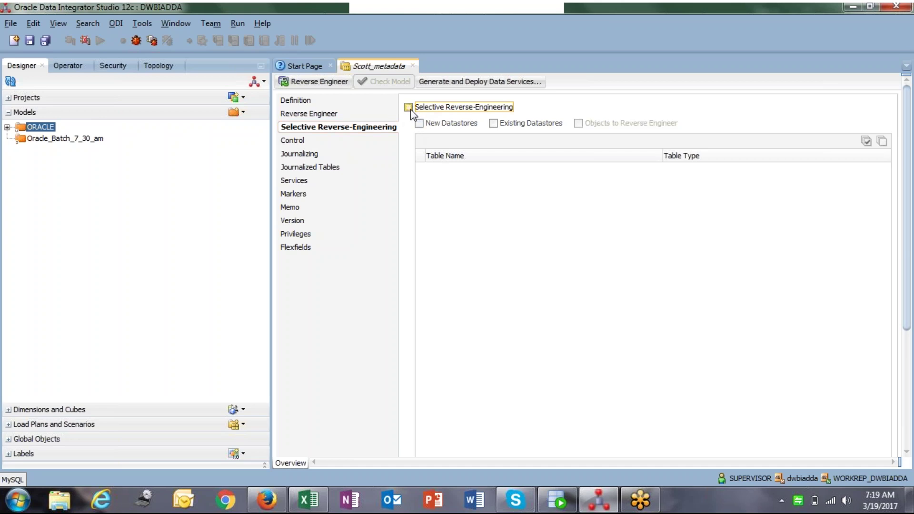
{"action": "left_click", "coordinate": [411, 108]}
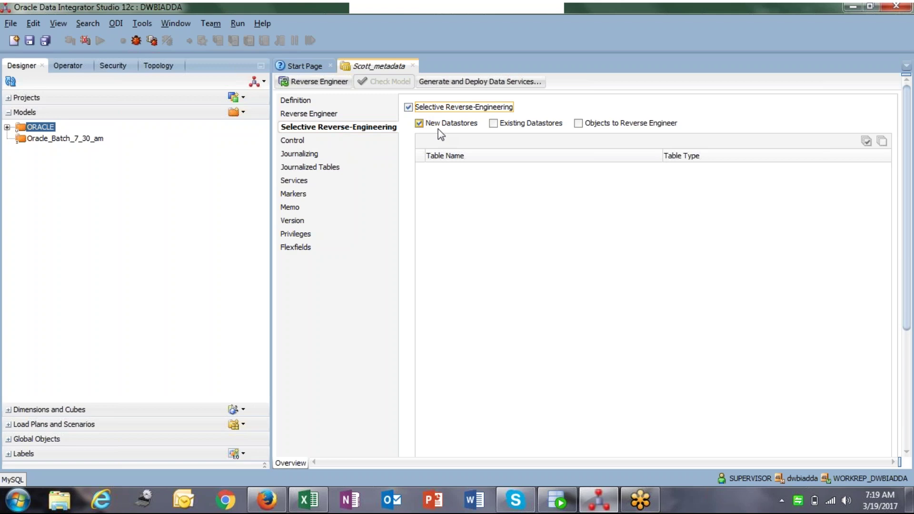
{"action": "left_click", "coordinate": [612, 127]}
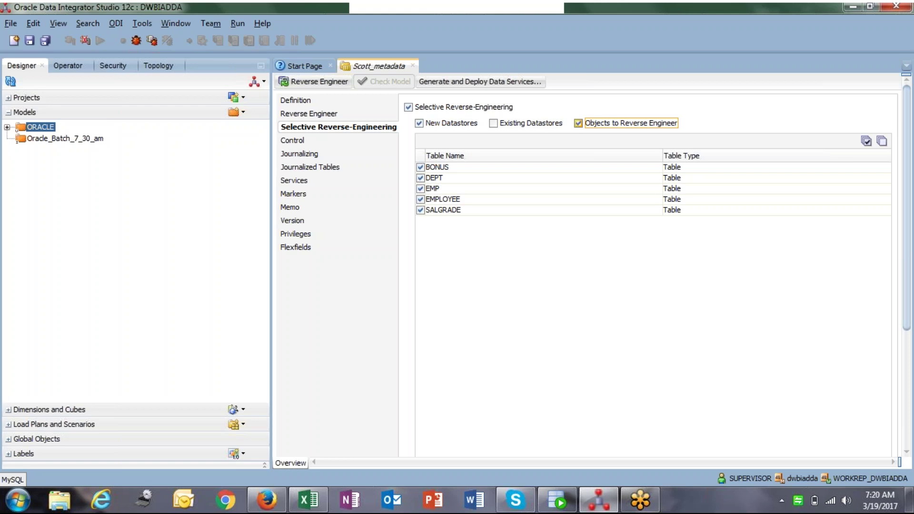
Exclude the BONUS, DEPT, EMPLOYEE and SALGRADE tables from reverse-engineering, keeping only EMP selected.
{"action": "left_click", "coordinate": [420, 167]}
{"action": "left_click", "coordinate": [420, 178]}
{"action": "left_click", "coordinate": [420, 178]}
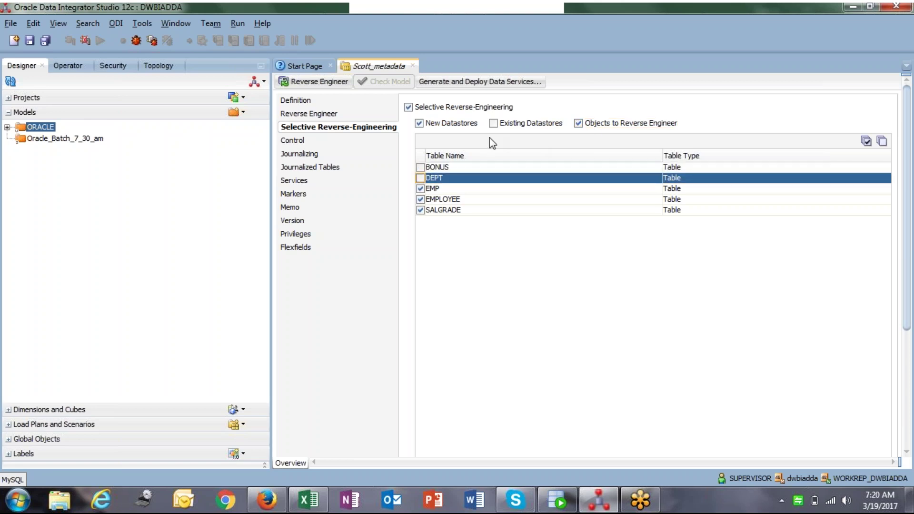
{"action": "left_click", "coordinate": [420, 199]}
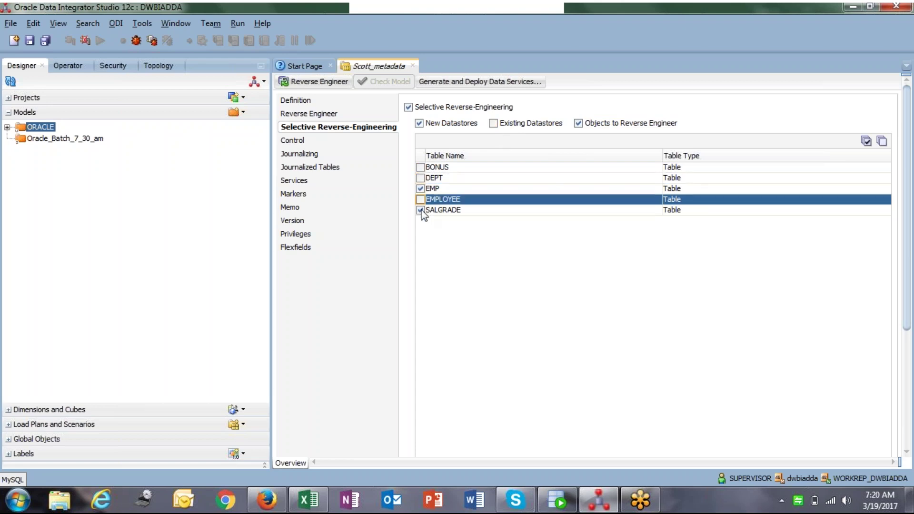
{"action": "left_click", "coordinate": [420, 210]}
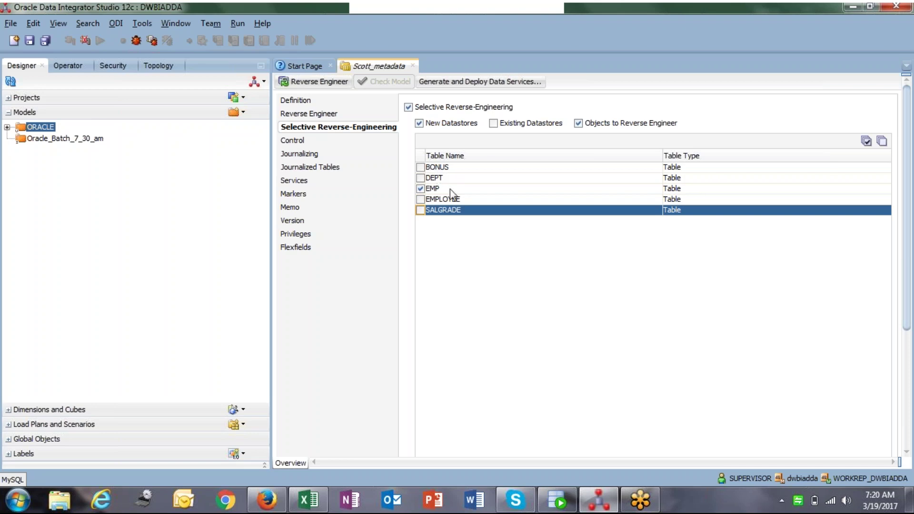
{"action": "left_click", "coordinate": [429, 191]}
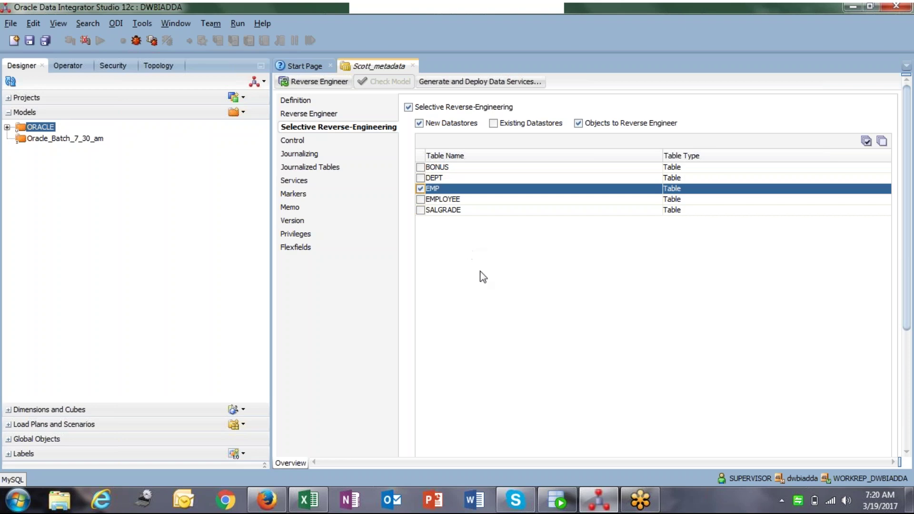
Save and reverse-engineer the Scott_metadata model, and expand it in the model tree to check the EMP datastore.
{"action": "left_click", "coordinate": [308, 84]}
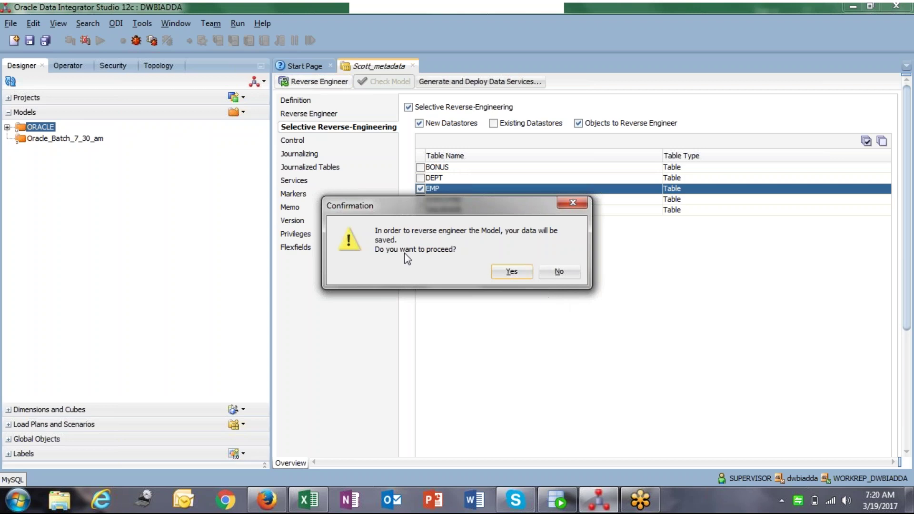
{"action": "left_click", "coordinate": [518, 273]}
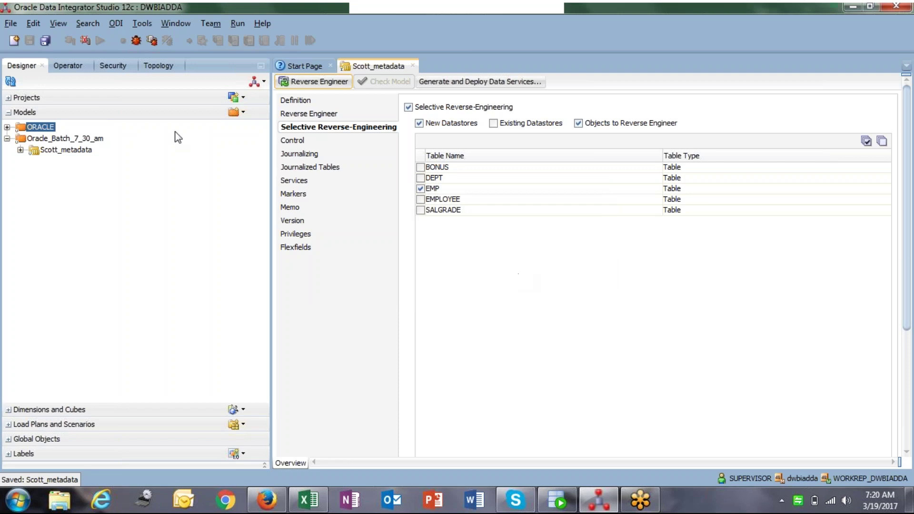
{"action": "left_click", "coordinate": [20, 150]}
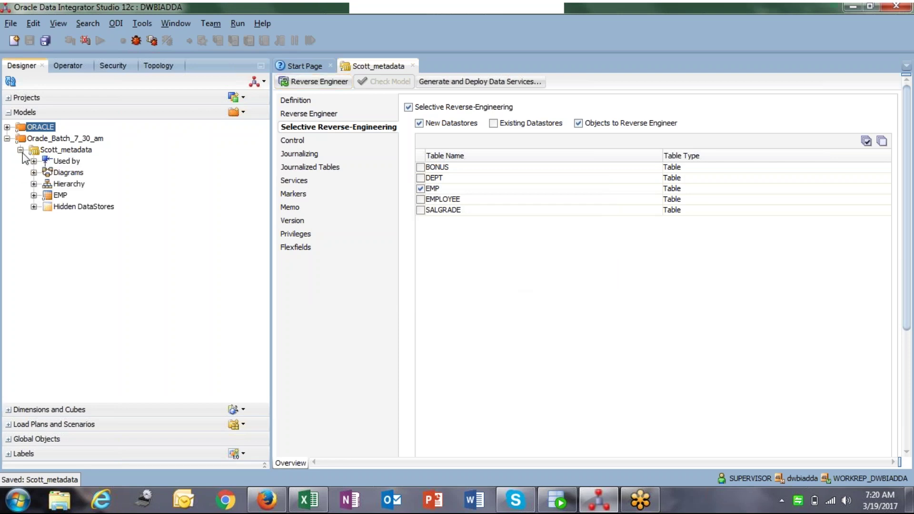
{"action": "left_click", "coordinate": [59, 196]}
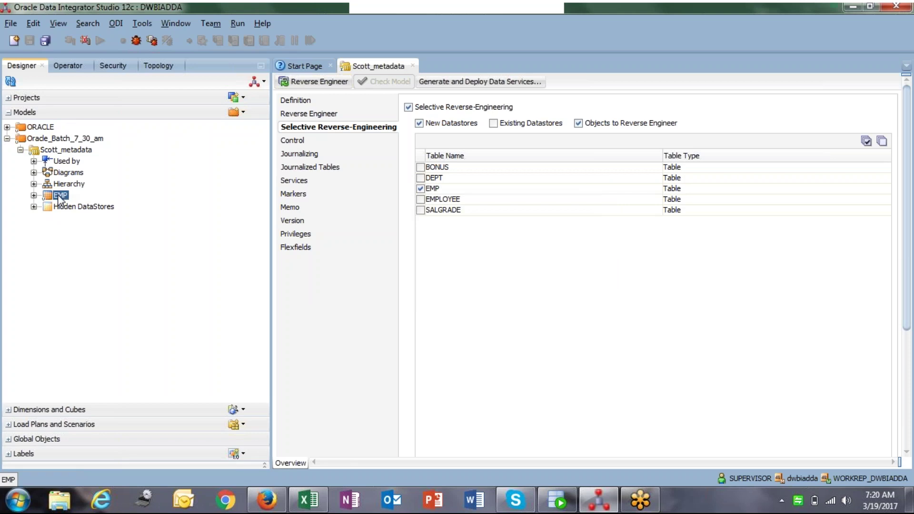
{"action": "left_click", "coordinate": [582, 300]}
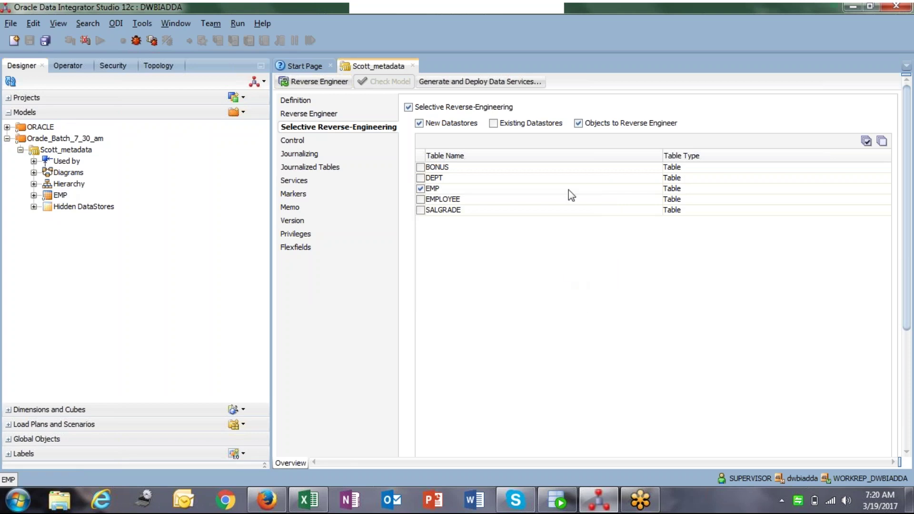
Reset selective reverse-engineering by disabling and re-enabling it, and list the new objects to reverse-engineer again.
{"action": "left_click", "coordinate": [425, 109]}
{"action": "left_click", "coordinate": [425, 110]}
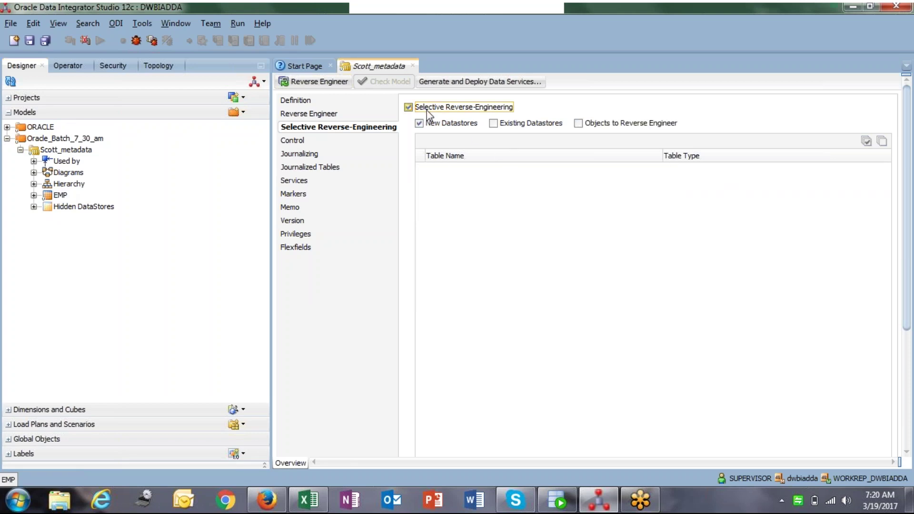
{"action": "left_click", "coordinate": [603, 125]}
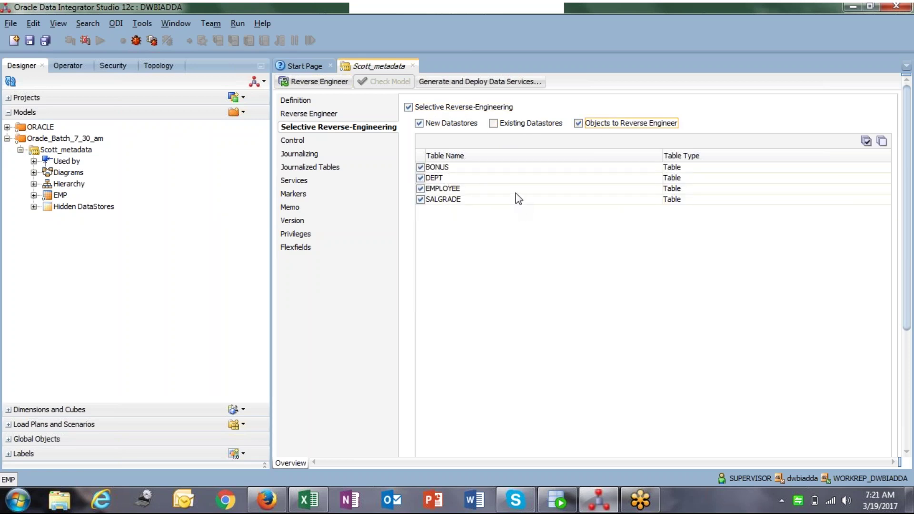
Include existing datastores in the selective reverse-engineering list, comparing the table list with and without that option.
{"action": "left_click", "coordinate": [500, 125]}
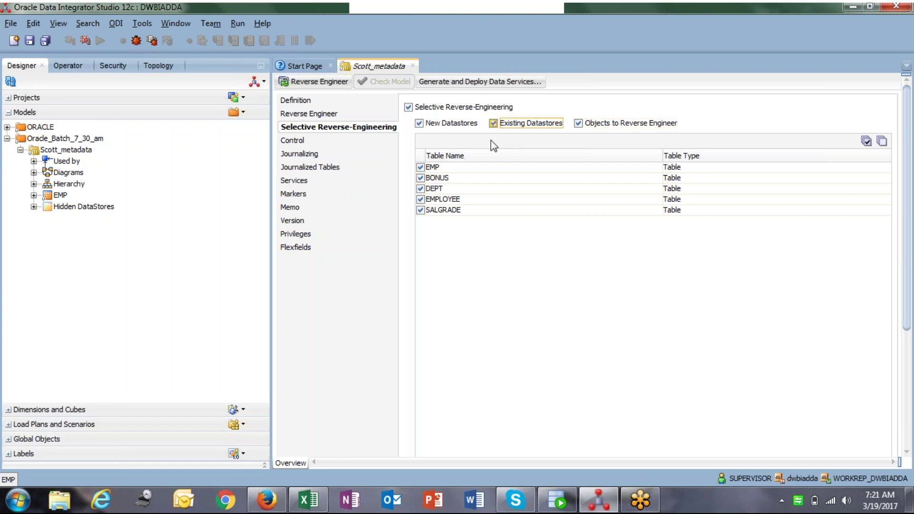
{"action": "left_click", "coordinate": [446, 169]}
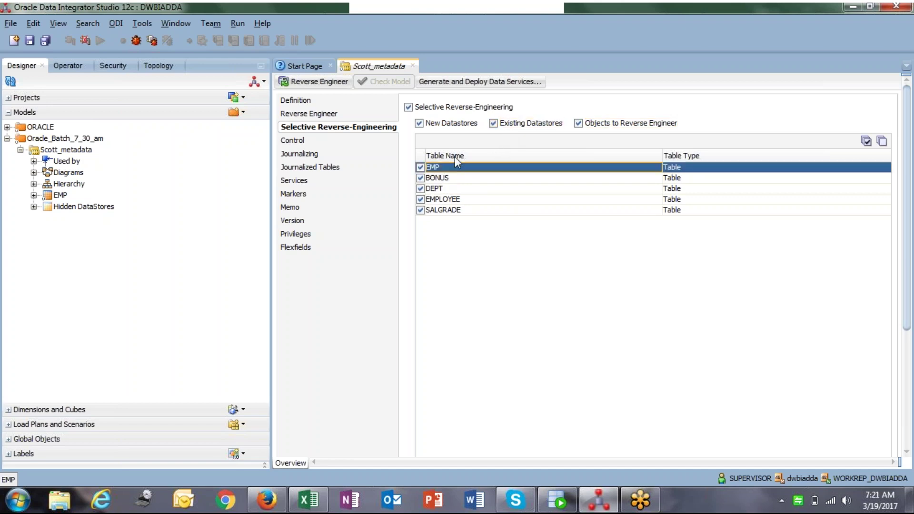
{"action": "left_click", "coordinate": [505, 126]}
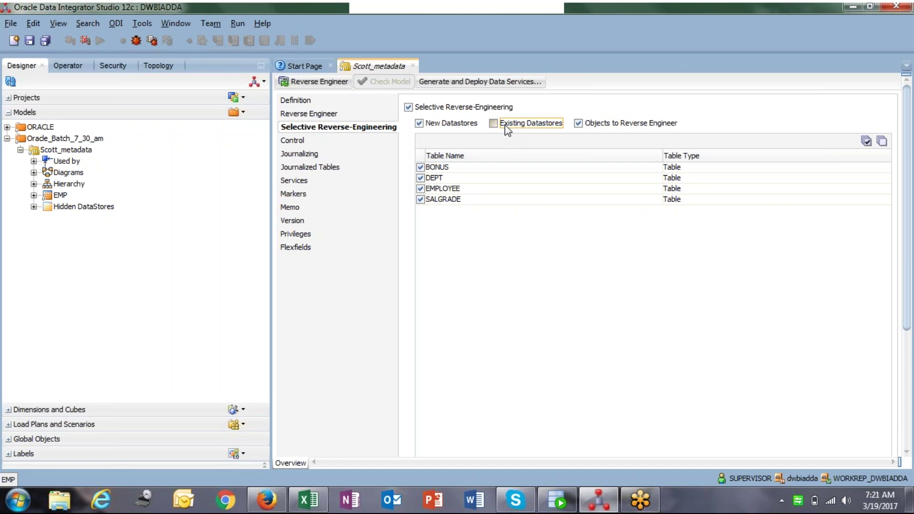
{"action": "left_click", "coordinate": [505, 127]}
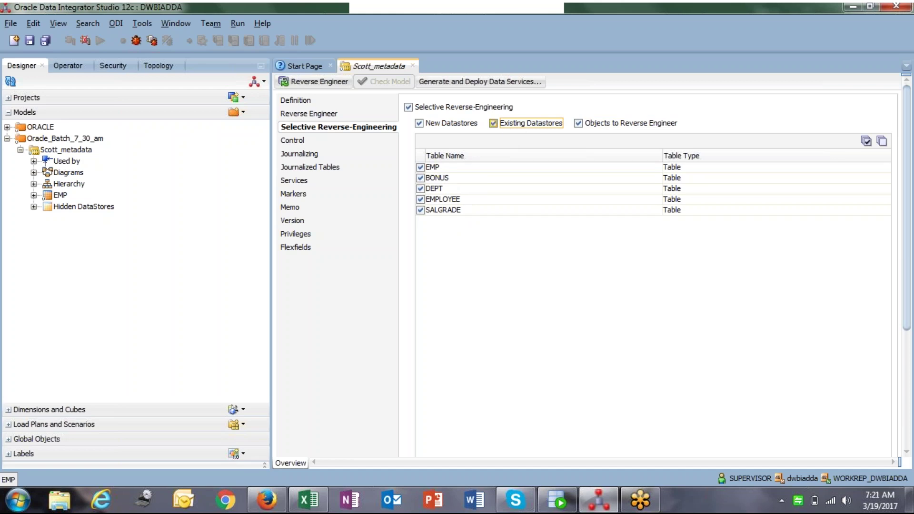
{"action": "left_click", "coordinate": [493, 123]}
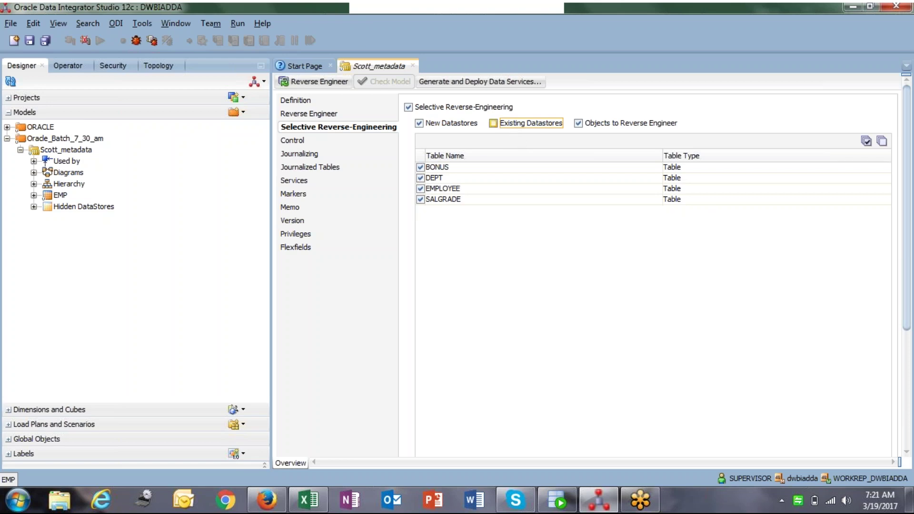
{"action": "left_click", "coordinate": [500, 124]}
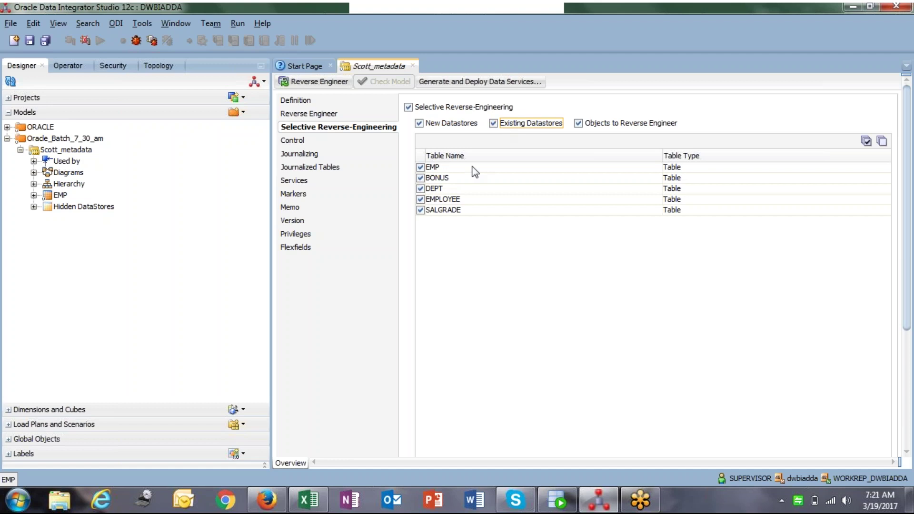
Exclude the BONUS, DEPT and SALGRADE tables from the objects to reverse-engineer.
{"action": "left_click", "coordinate": [420, 179]}
{"action": "left_click", "coordinate": [420, 188]}
{"action": "left_click", "coordinate": [420, 210]}
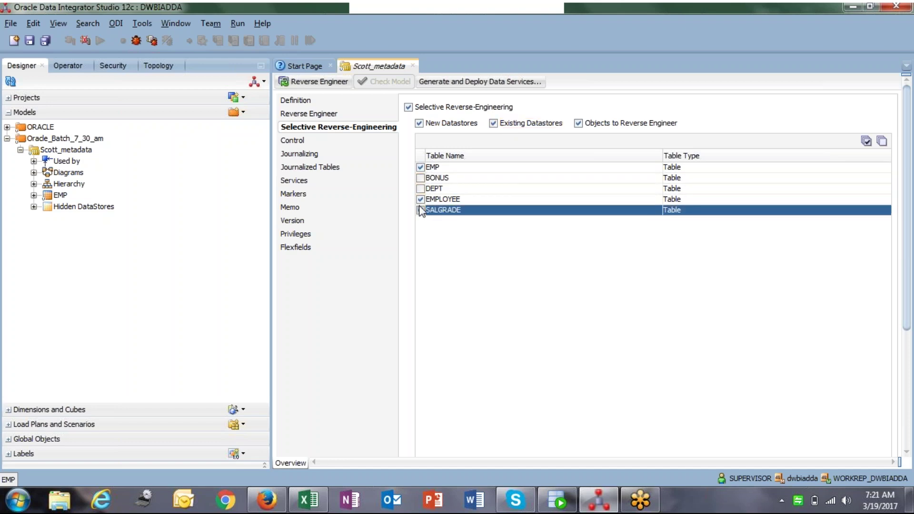
Exclude the EMPLOYEE and SALGRADE tables, reverse-engineer the model with only EMP while saving it, and refresh the model tree.
{"action": "left_click", "coordinate": [420, 198]}
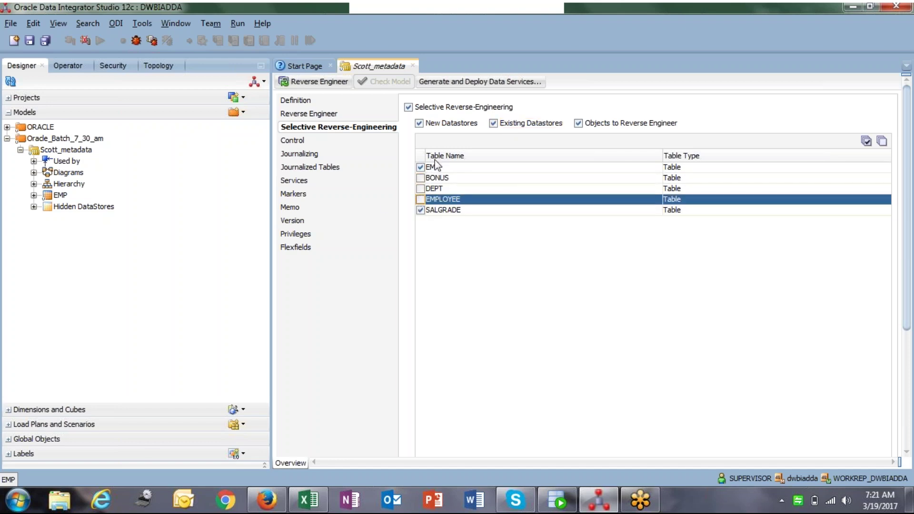
{"action": "left_click", "coordinate": [419, 209]}
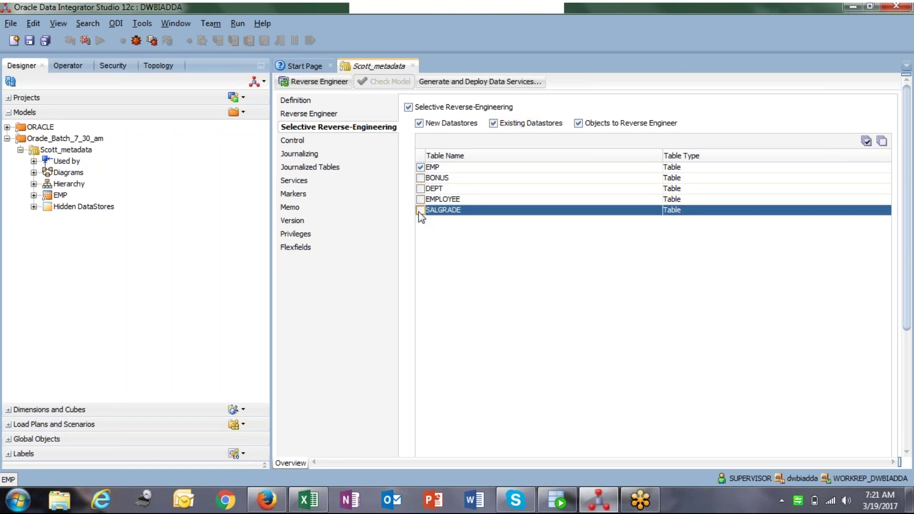
{"action": "left_click", "coordinate": [306, 85]}
{"action": "left_click", "coordinate": [518, 273]}
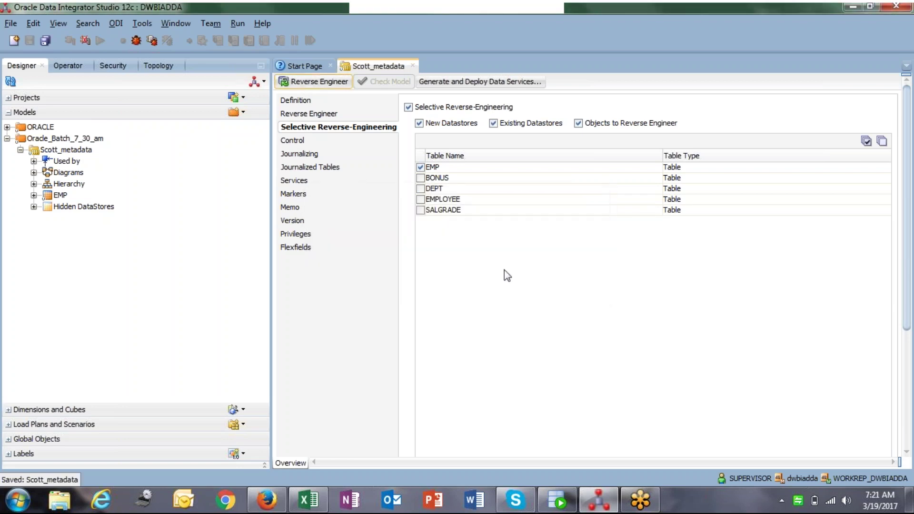
{"action": "left_click", "coordinate": [12, 81]}
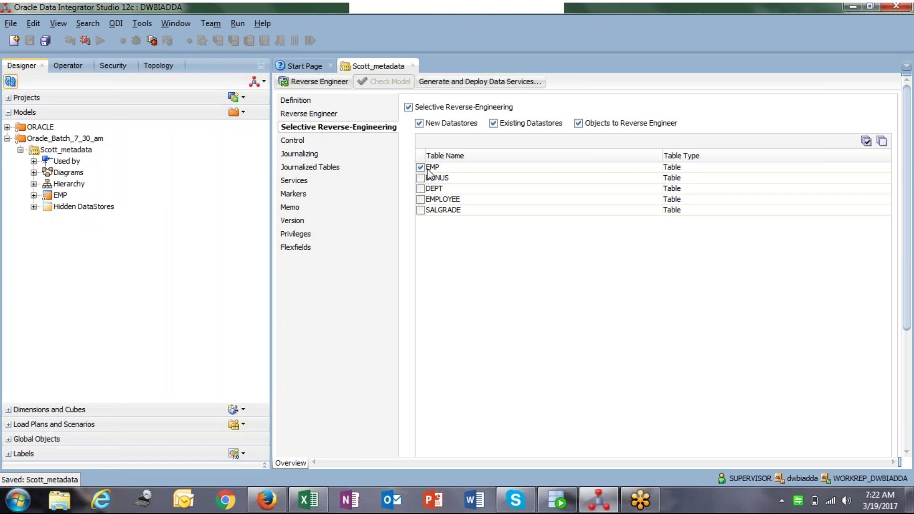
{"action": "left_click", "coordinate": [539, 296]}
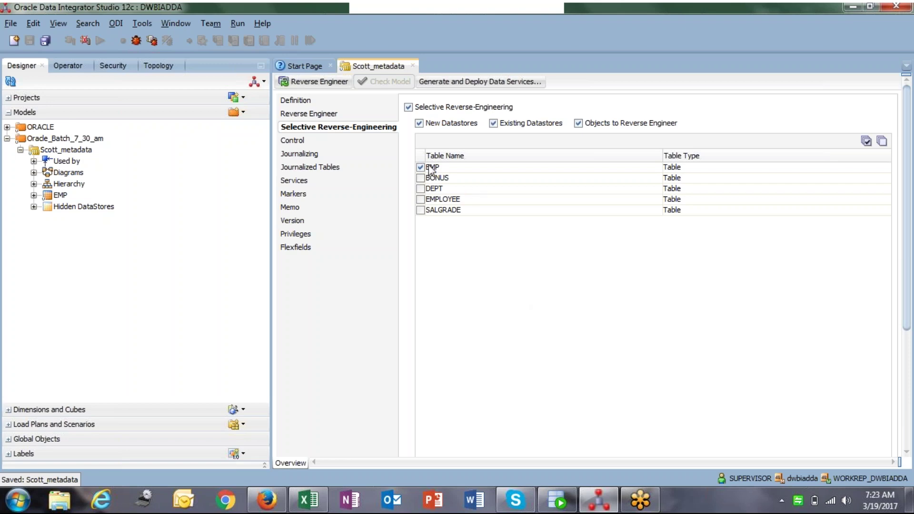
Select all listed tables for reverse-engineering, exclude EMP, and clear the whole table selection.
{"action": "left_click", "coordinate": [875, 145]}
{"action": "left_click", "coordinate": [866, 142]}
{"action": "left_click", "coordinate": [420, 167]}
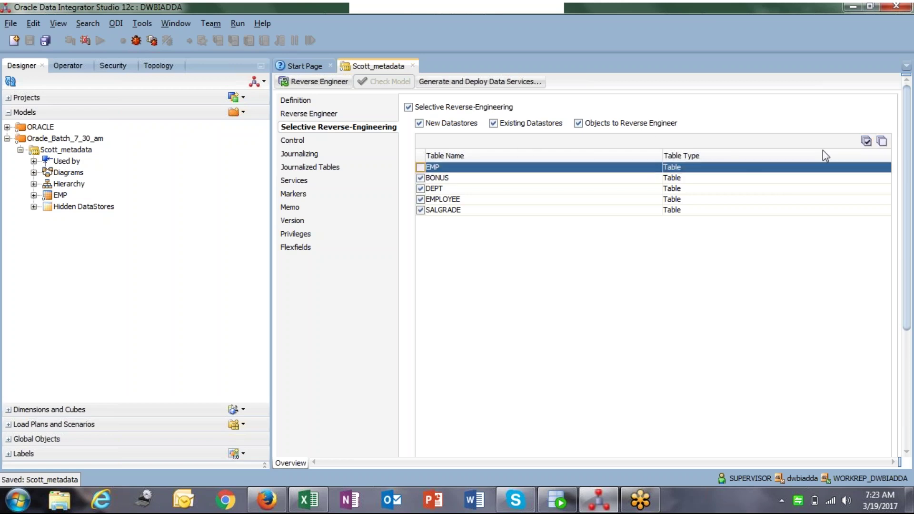
{"action": "left_click", "coordinate": [876, 143]}
Examine the EMP datastore's sub-nodes and available actions under the Scott_metadata model.
{"action": "left_click", "coordinate": [66, 151]}
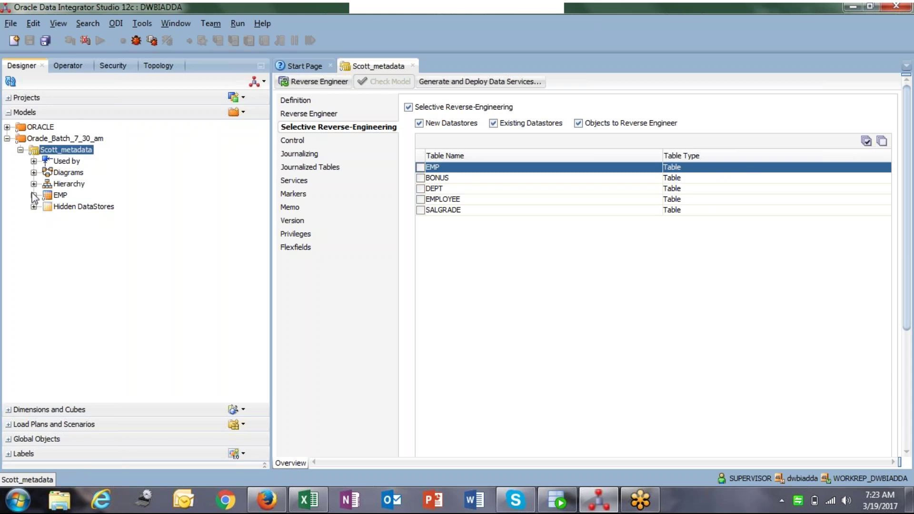
{"action": "left_click", "coordinate": [33, 195]}
{"action": "right_click", "coordinate": [62, 196]}
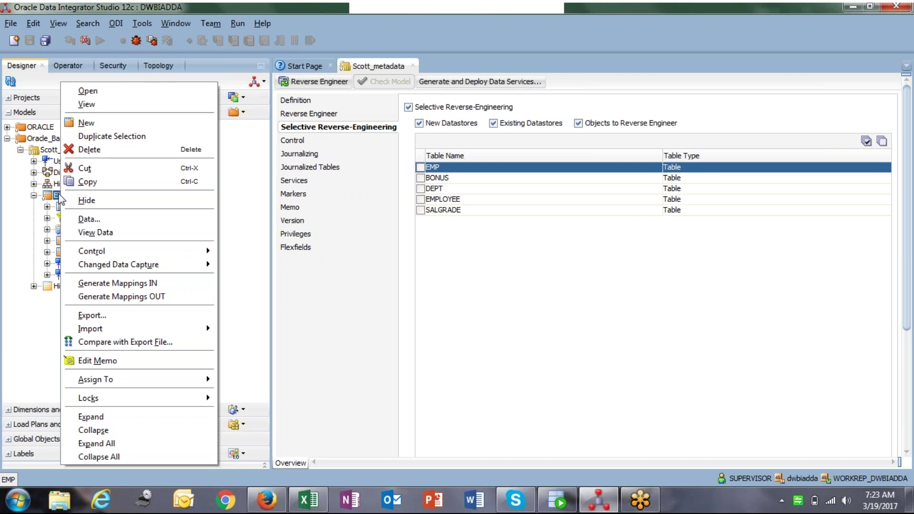
{"action": "left_click", "coordinate": [60, 197]}
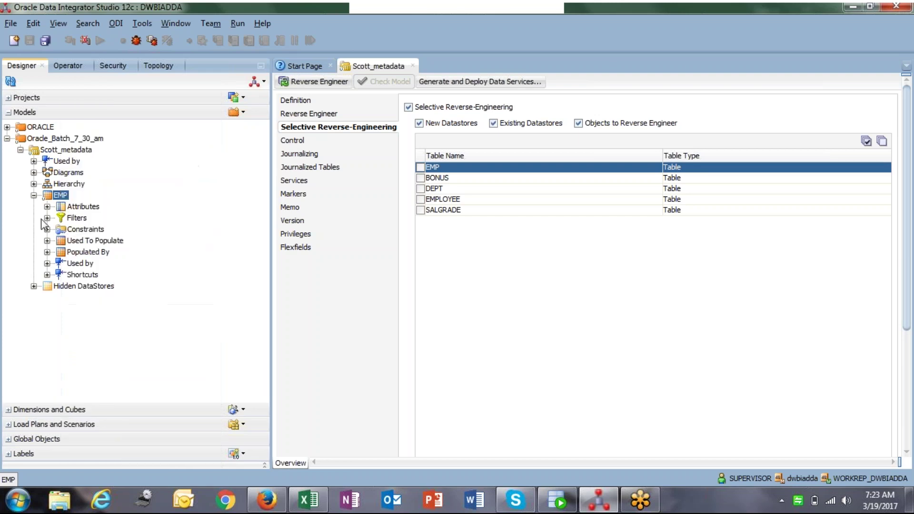
{"action": "left_click", "coordinate": [34, 195]}
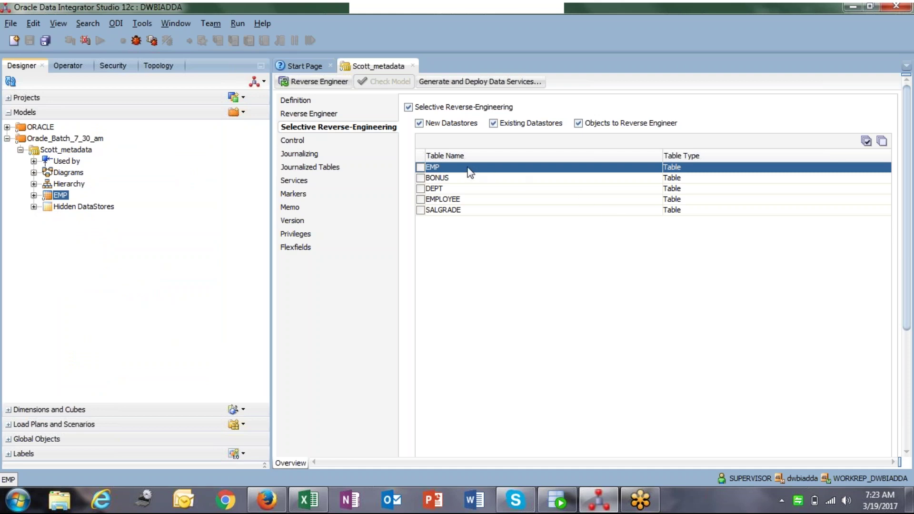
Include only the EMP table in the selection and reverse-engineer the Scott_metadata model again.
{"action": "left_click", "coordinate": [420, 167]}
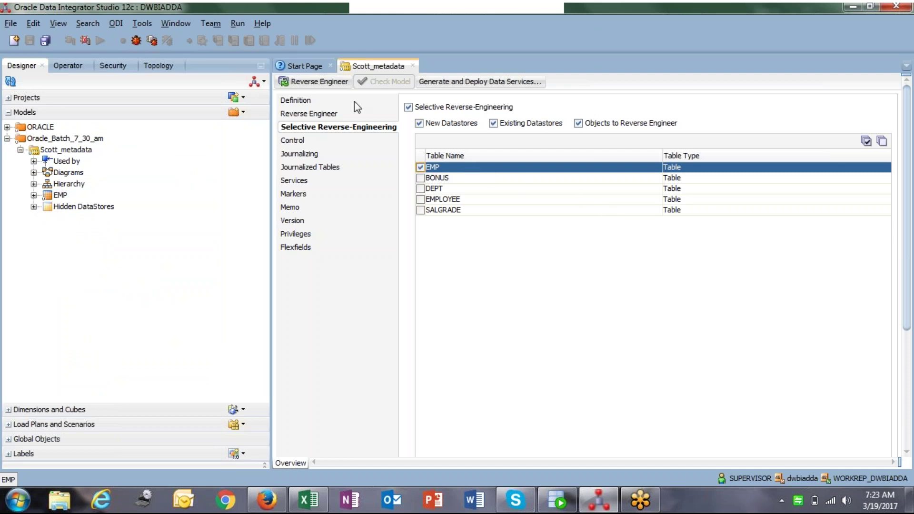
{"action": "left_click", "coordinate": [315, 82]}
{"action": "left_click", "coordinate": [215, 271]}
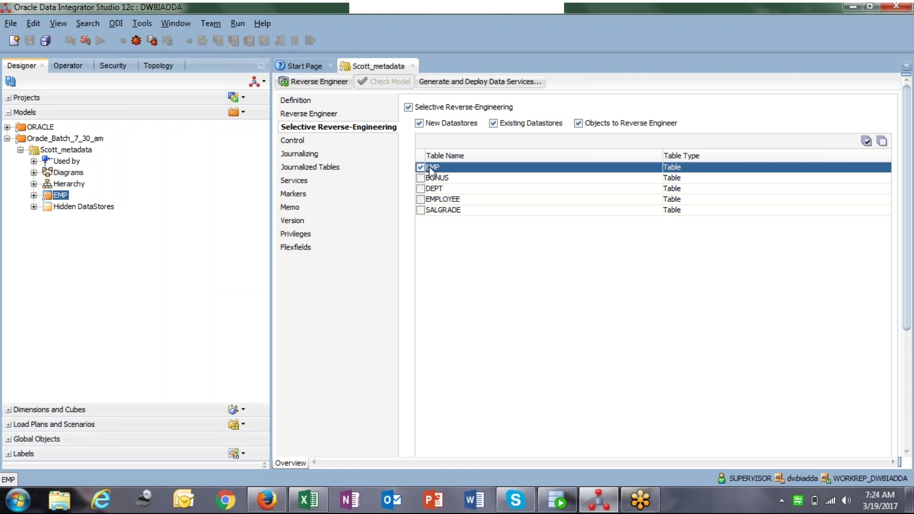
Include the EMPLOYEE table, exclude EMP, and reverse-engineer the Scott_metadata model.
{"action": "left_click", "coordinate": [422, 199]}
{"action": "left_click", "coordinate": [421, 199]}
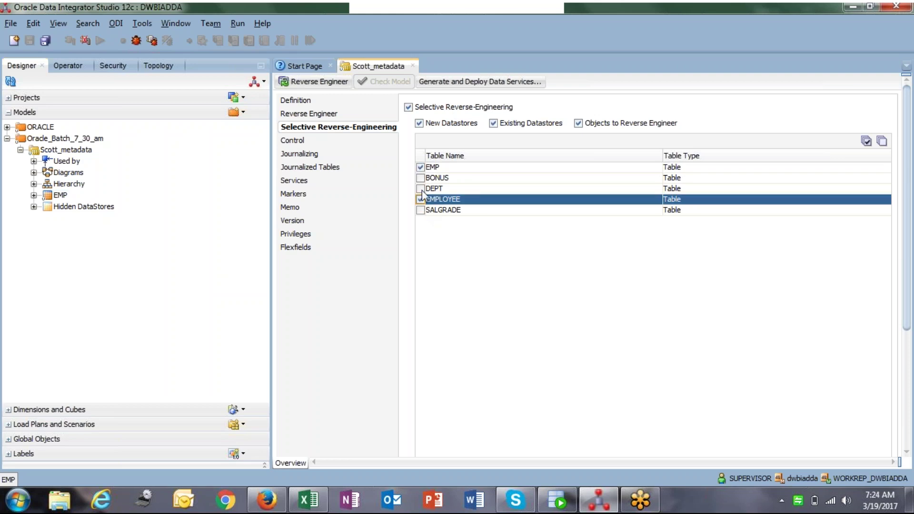
{"action": "left_click", "coordinate": [421, 167]}
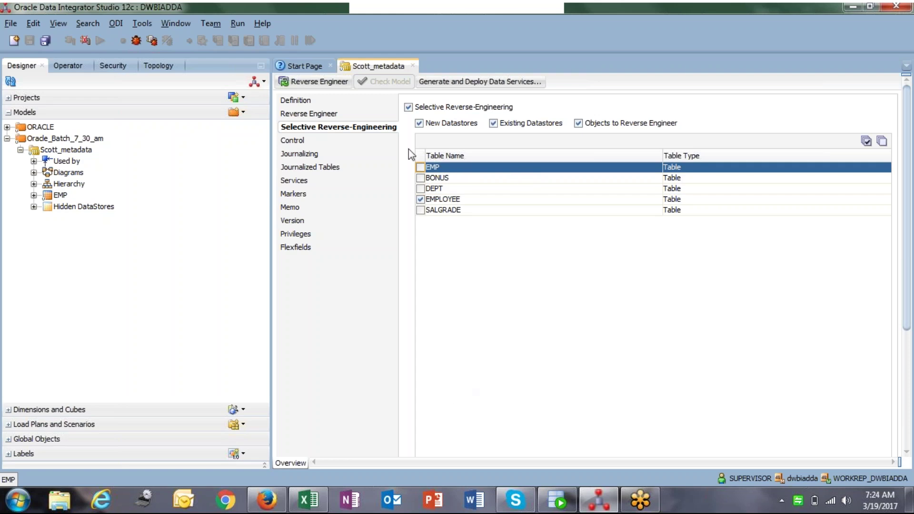
{"action": "left_click", "coordinate": [323, 82]}
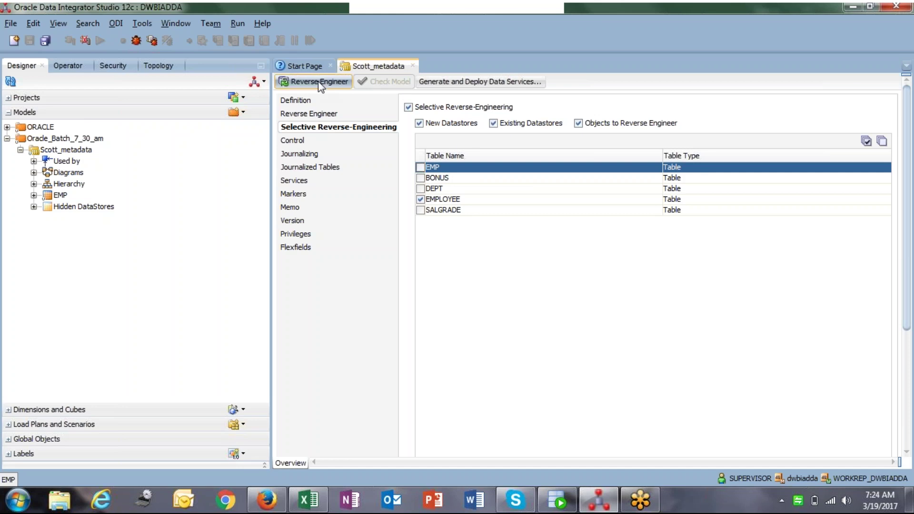
Check the EMP and EMPLOYEE datastores in the model tree, and close and collapse the Scott_metadata model.
{"action": "left_click", "coordinate": [61, 197]}
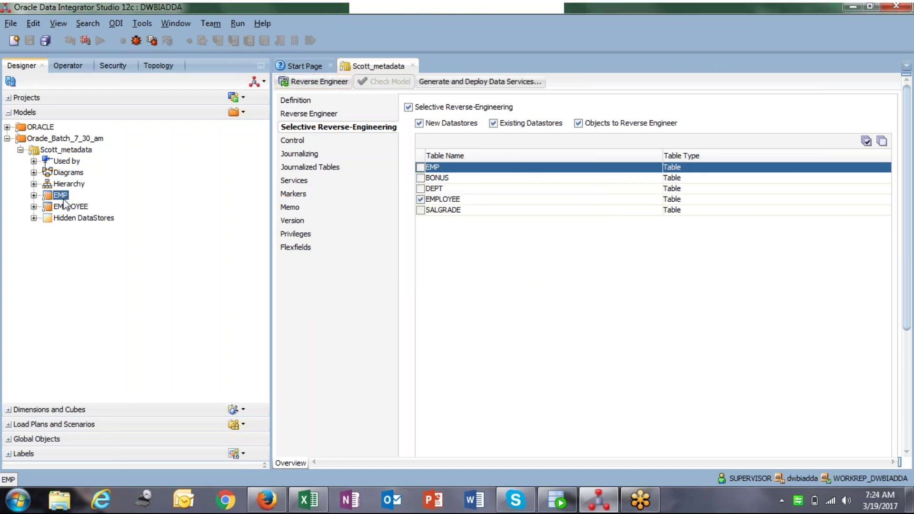
{"action": "left_click", "coordinate": [65, 207]}
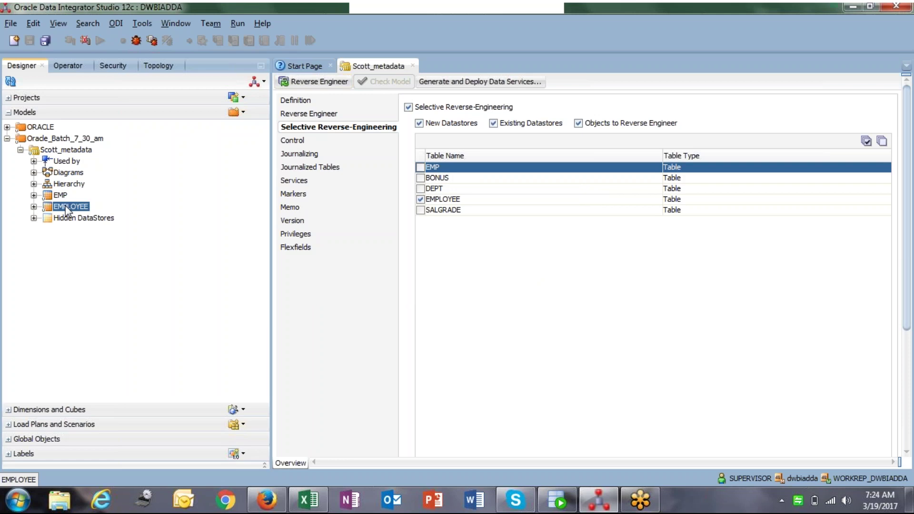
{"action": "left_click", "coordinate": [413, 66]}
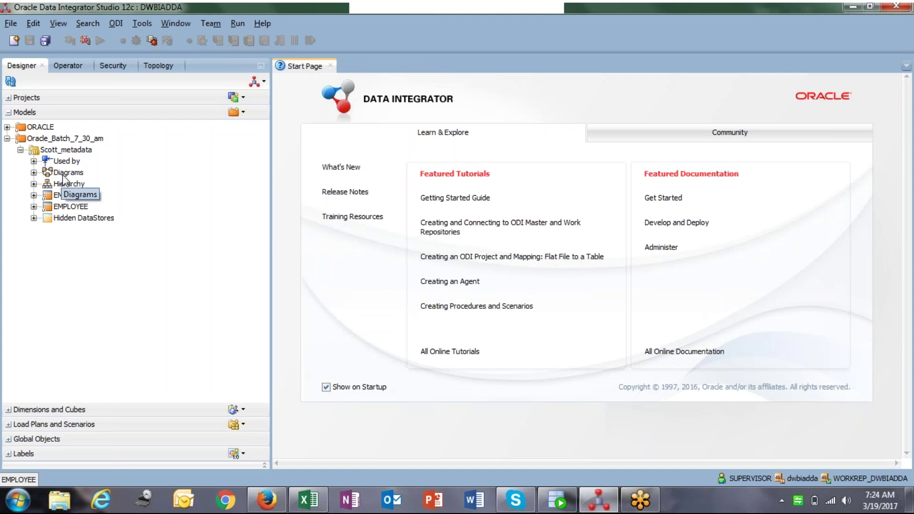
{"action": "left_click", "coordinate": [21, 151]}
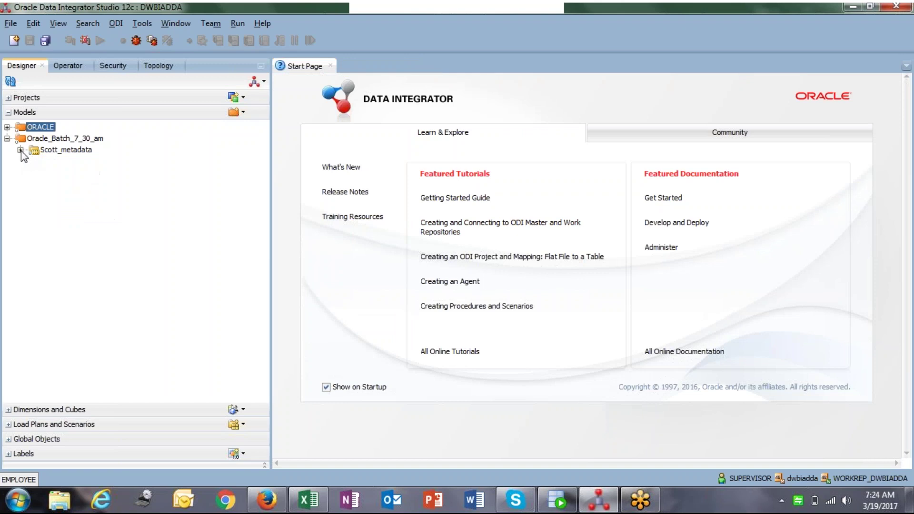
Create a new model named Odi_target in the Oracle_Batch_7_30_am model folder.
{"action": "left_click", "coordinate": [89, 142]}
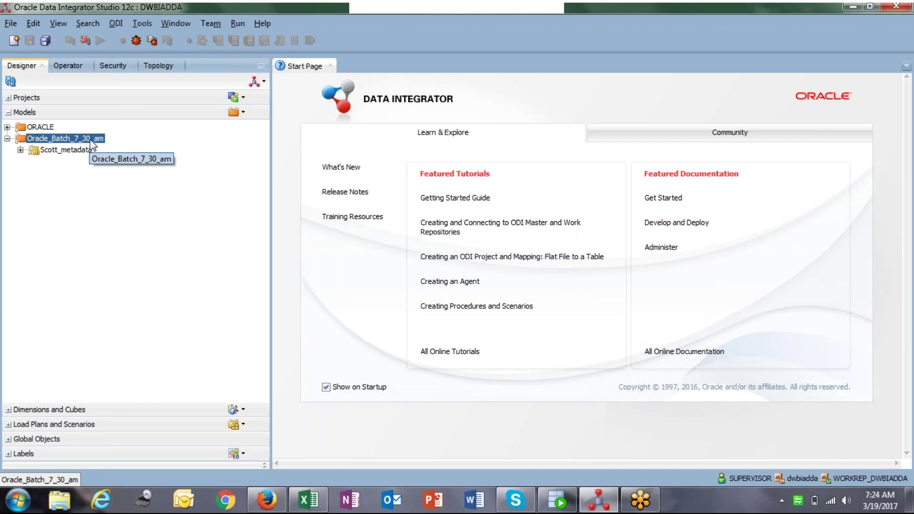
{"action": "right_click", "coordinate": [93, 144]}
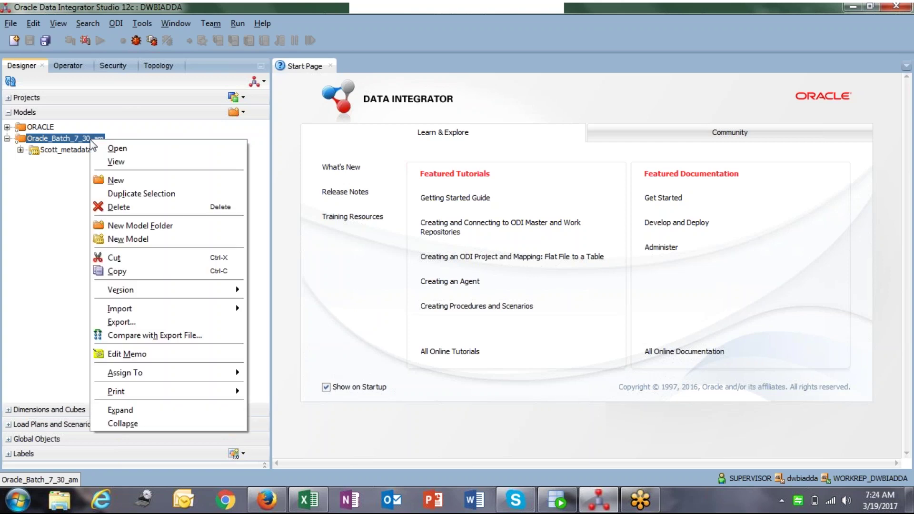
{"action": "left_click", "coordinate": [168, 240]}
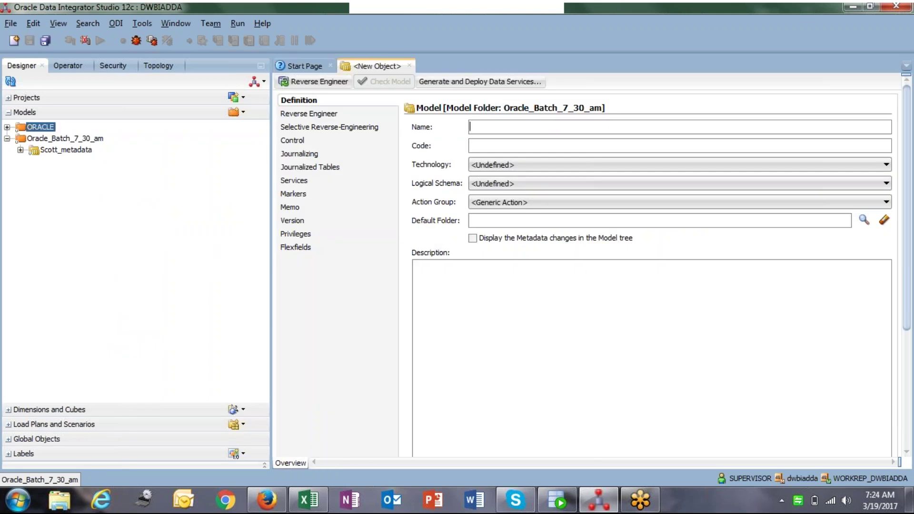
{"action": "type", "text": "OD"}
{"action": "key", "text": "BackSpace"}
{"action": "type", "text": "di_target"}
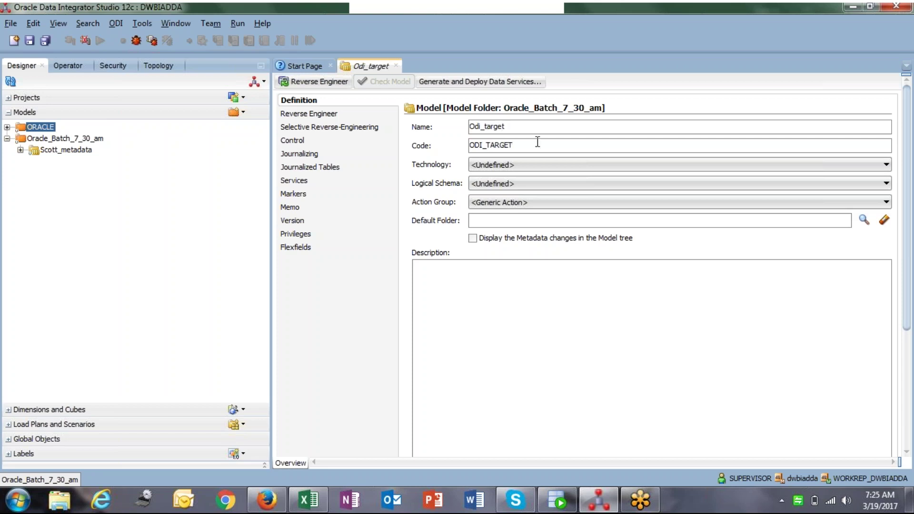
Define the Odi_target model with Oracle technology, the ODI_TARGET logical schema and the Oracle Default action group.
{"action": "left_click", "coordinate": [499, 165]}
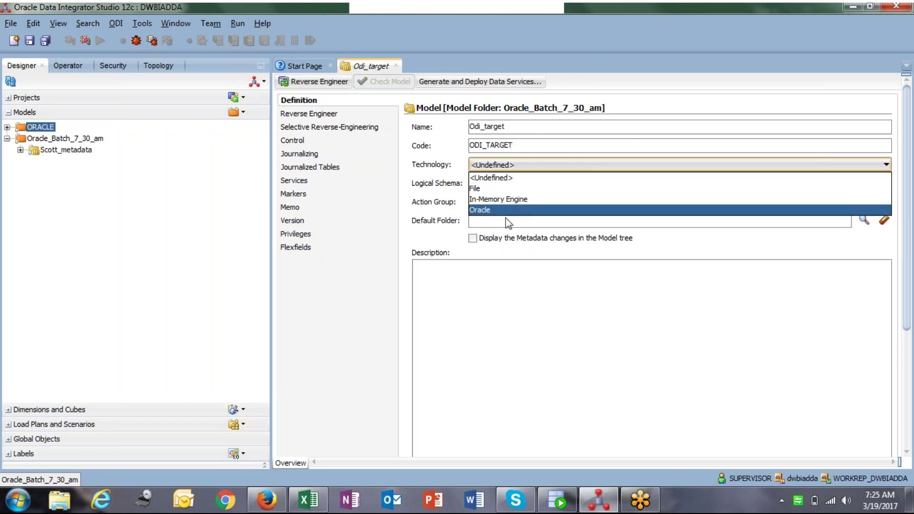
{"action": "left_click", "coordinate": [496, 210]}
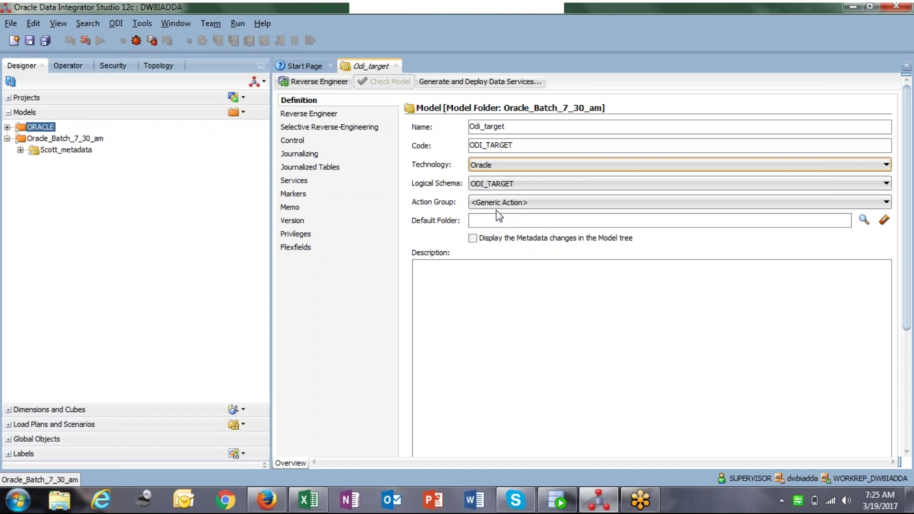
{"action": "left_click", "coordinate": [493, 185]}
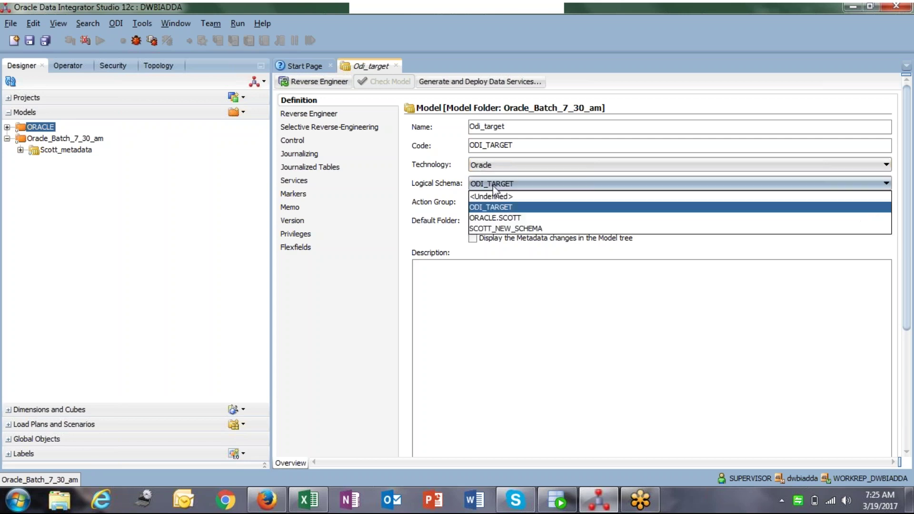
{"action": "left_click", "coordinate": [506, 208]}
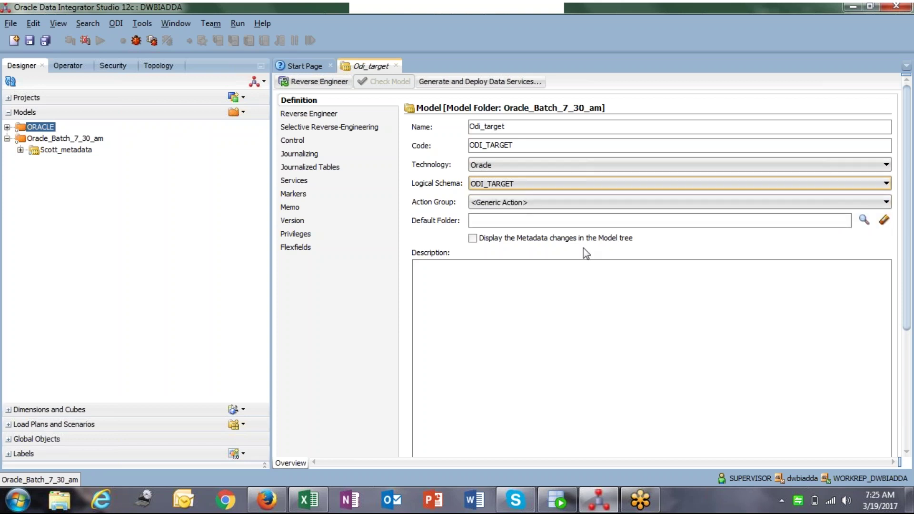
{"action": "left_click", "coordinate": [499, 204]}
{"action": "left_click", "coordinate": [518, 240]}
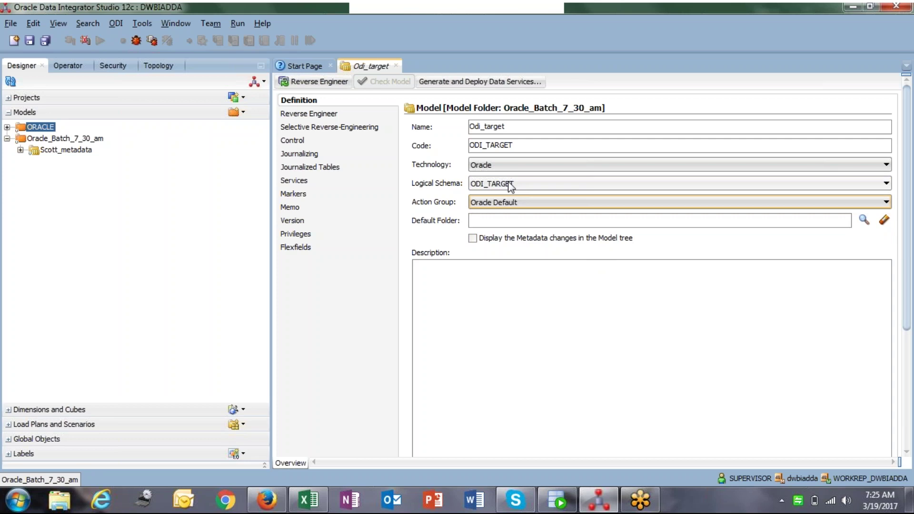
Switch to Oracle SQL Developer, look at the ODI_TARGET connection, and return to Oracle Data Integrator Studio.
{"action": "left_click", "coordinate": [557, 500]}
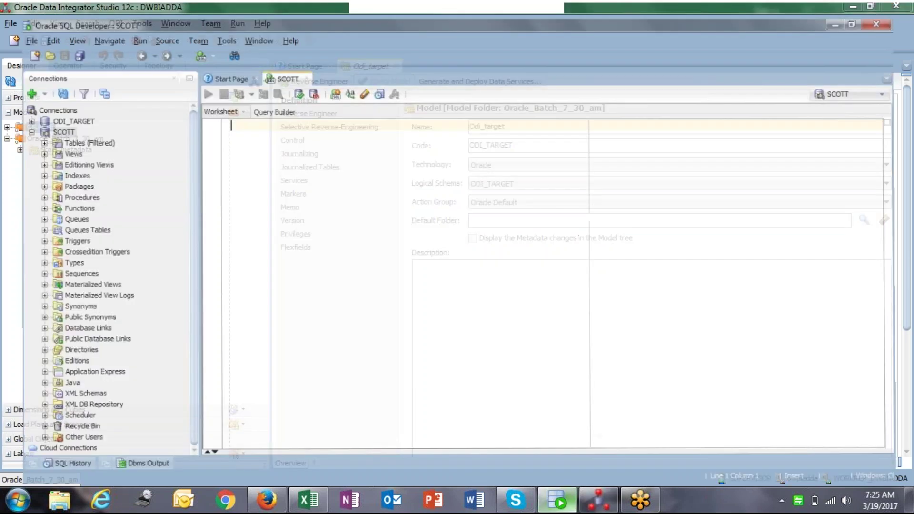
{"action": "left_click", "coordinate": [10, 119]}
{"action": "left_click", "coordinate": [43, 110]}
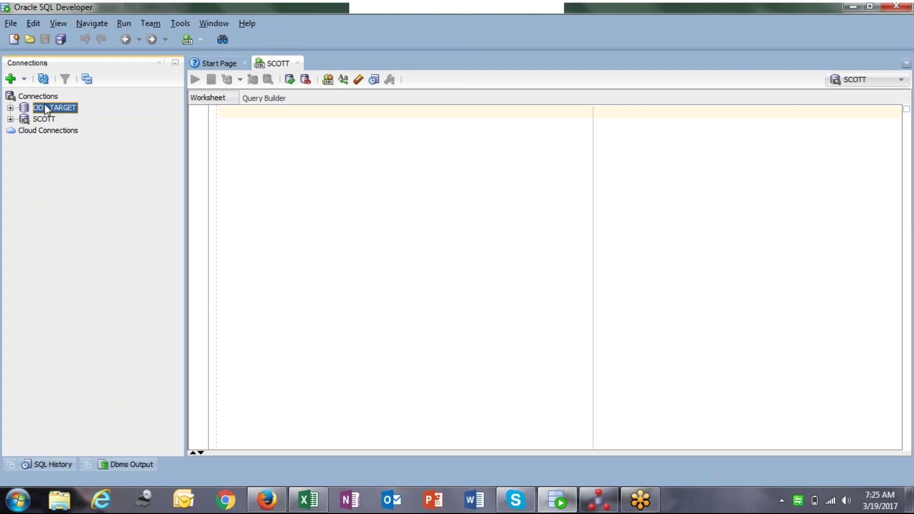
{"action": "key", "text": "alt+Tab"}
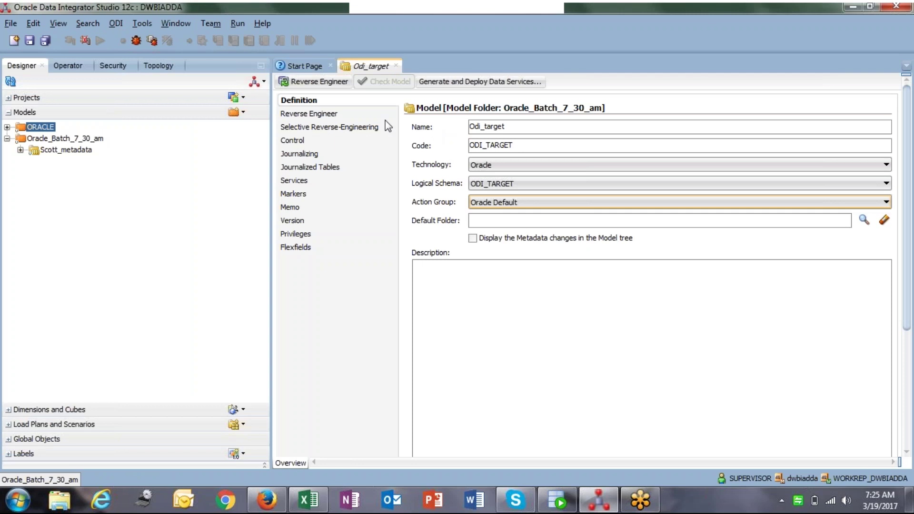
Review the Odi_target model's reverse-engineering settings, enable selective reverse-engineering, and list the new objects to reverse-engineer.
{"action": "left_click", "coordinate": [331, 117]}
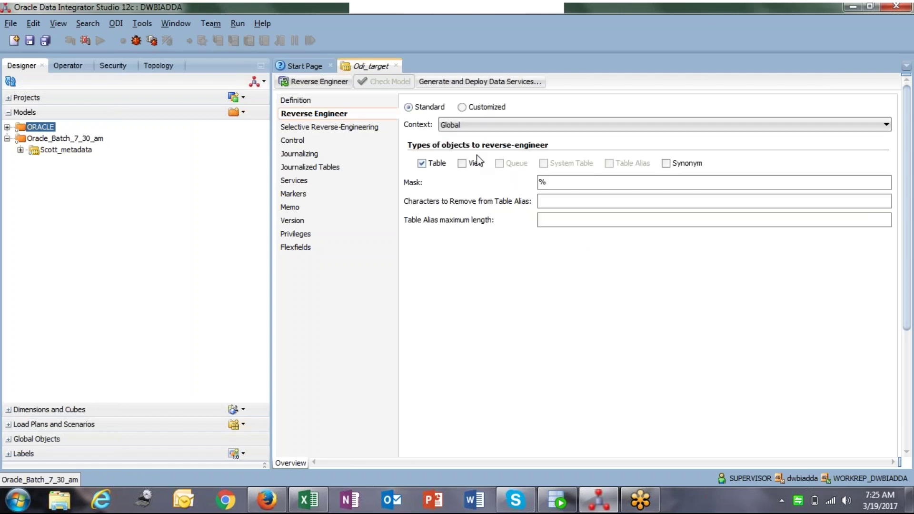
{"action": "left_click", "coordinate": [364, 131]}
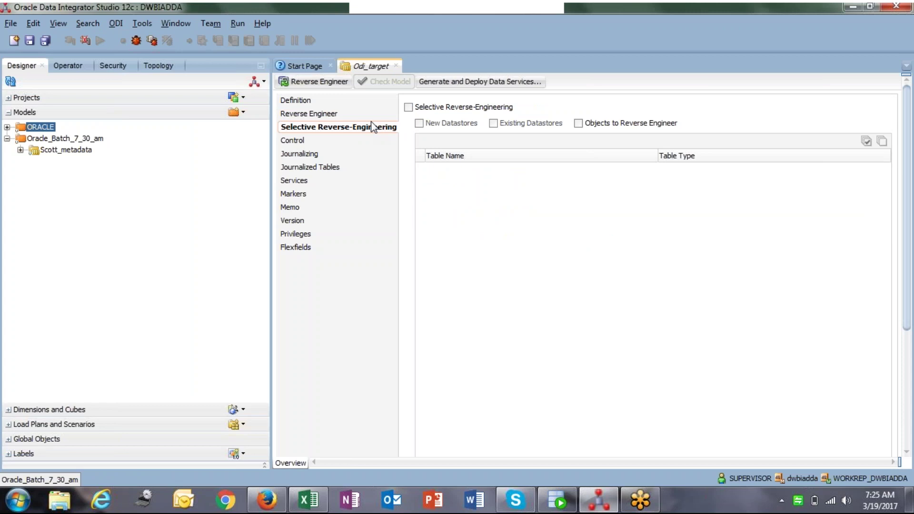
{"action": "left_click", "coordinate": [408, 107]}
{"action": "left_click", "coordinate": [578, 123]}
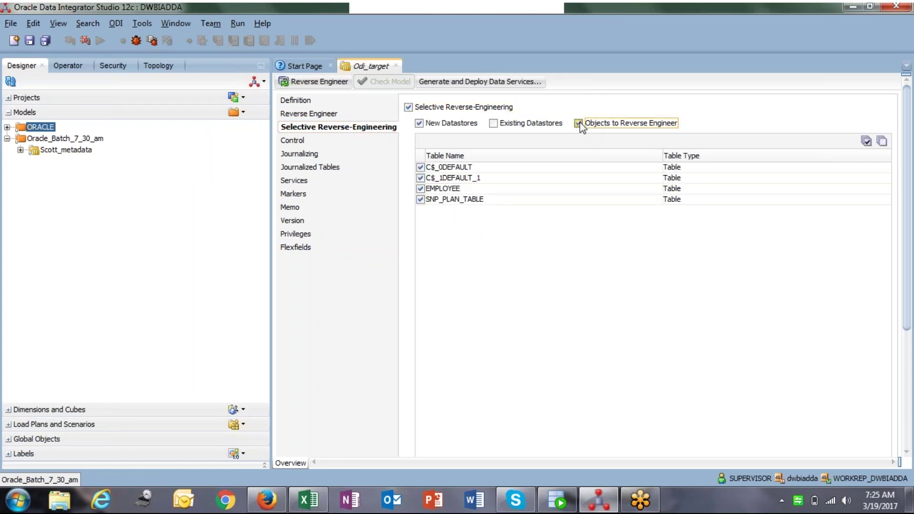
Exclude C$_0DEFAULT, C$_1DEFAULT_1 and SNP_PLAN_TABLE from the selection, leaving only EMPLOYEE, and try to reverse-engineer the Odi_target model.
{"action": "left_click", "coordinate": [420, 167]}
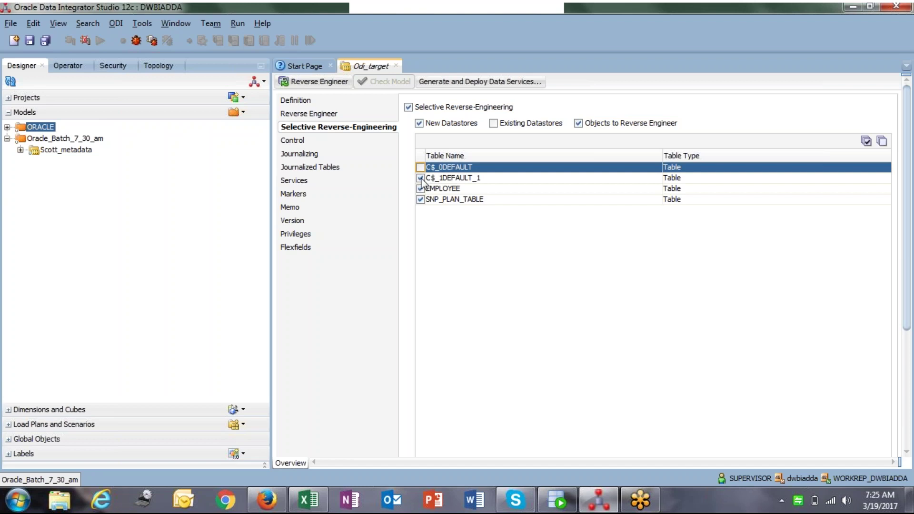
{"action": "left_click", "coordinate": [420, 177]}
{"action": "left_click", "coordinate": [420, 199]}
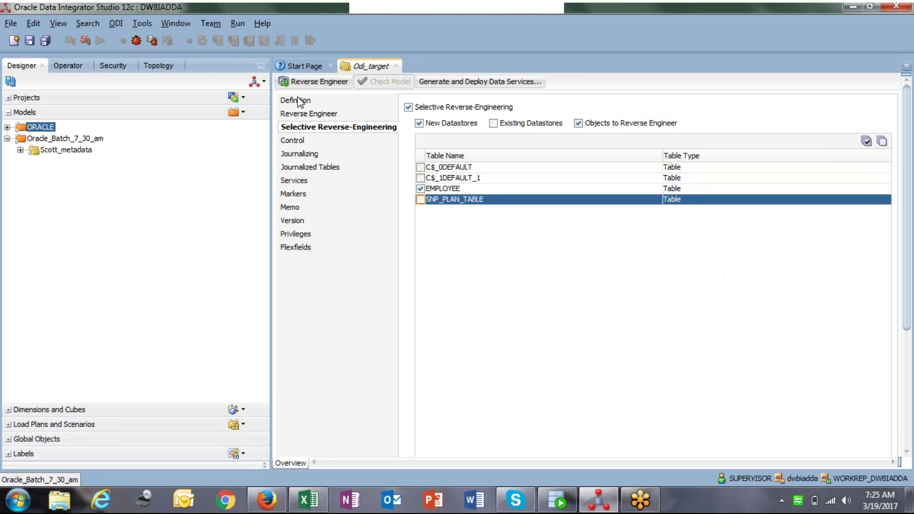
{"action": "left_click", "coordinate": [312, 81]}
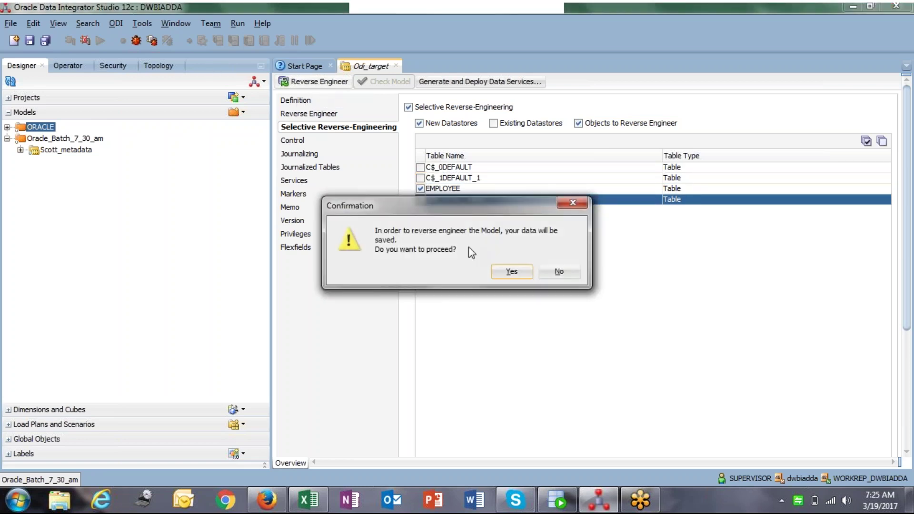
{"action": "left_click", "coordinate": [509, 272]}
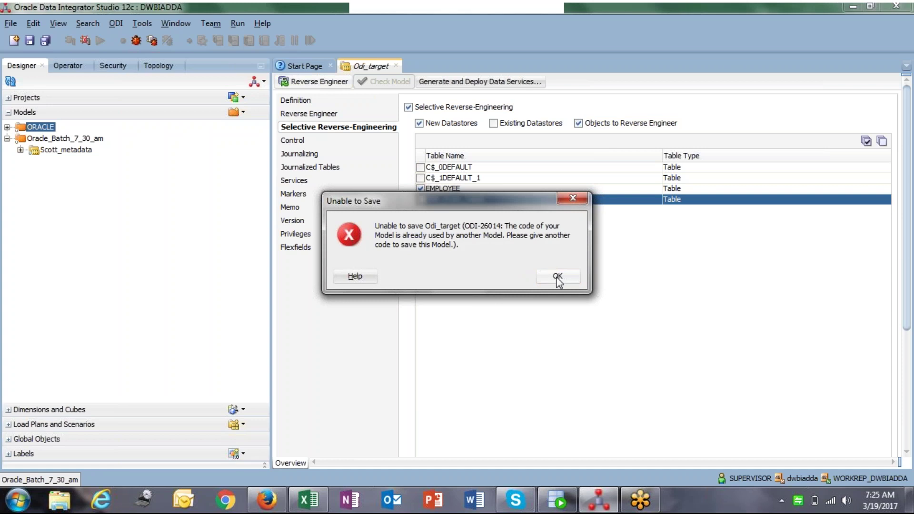
{"action": "left_click", "coordinate": [557, 277]}
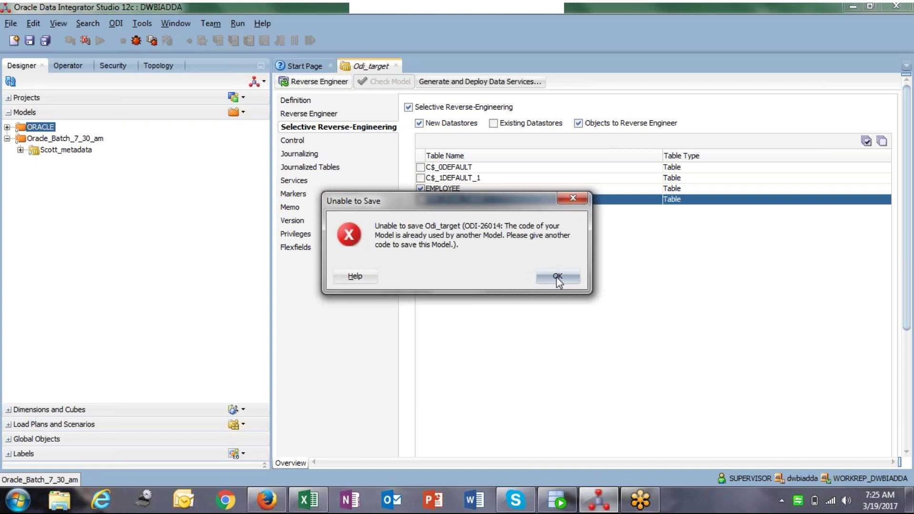
Rename the Odi_target model as Odi_target_meadata in its definition.
{"action": "left_click", "coordinate": [319, 101]}
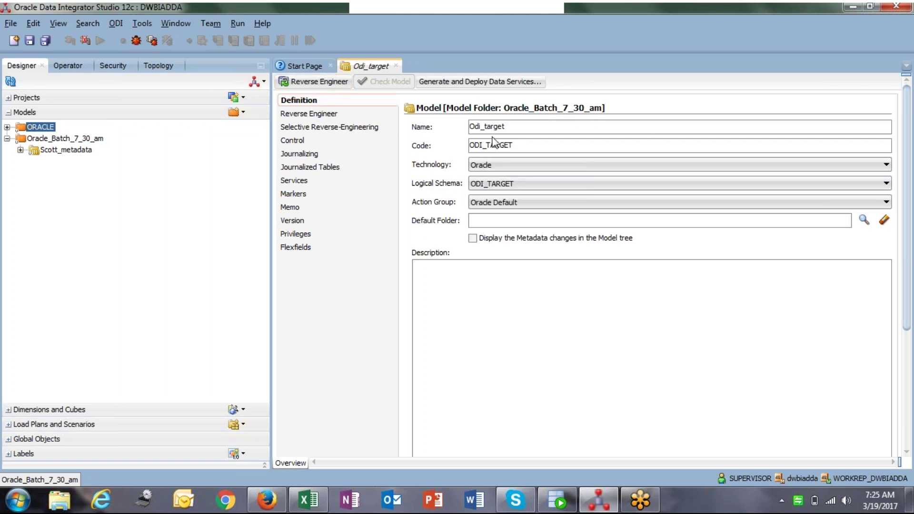
{"action": "left_click", "coordinate": [515, 129]}
{"action": "type", "text": "_"}
{"action": "type", "text": "meadata"}
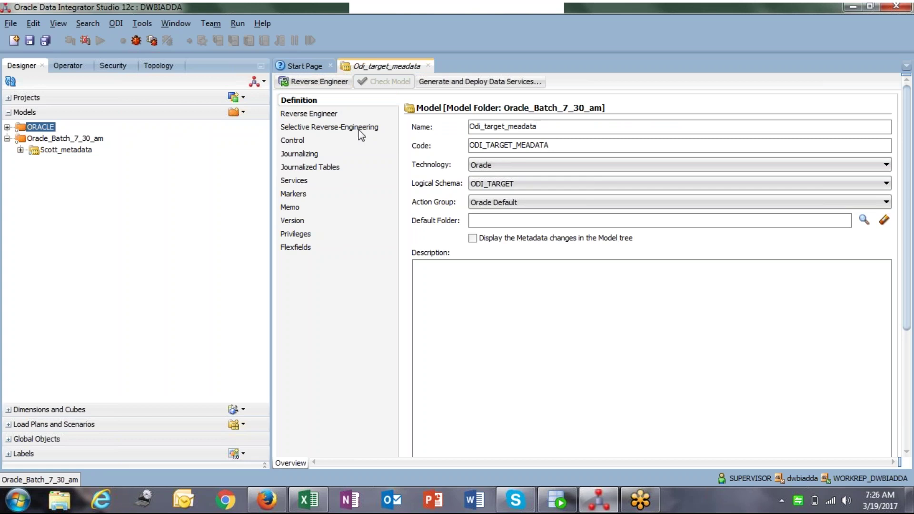
Reverse-engineer the EMPLOYEE table into the Odi_target_meadata model, agreeing to save the model.
{"action": "left_click", "coordinate": [331, 128]}
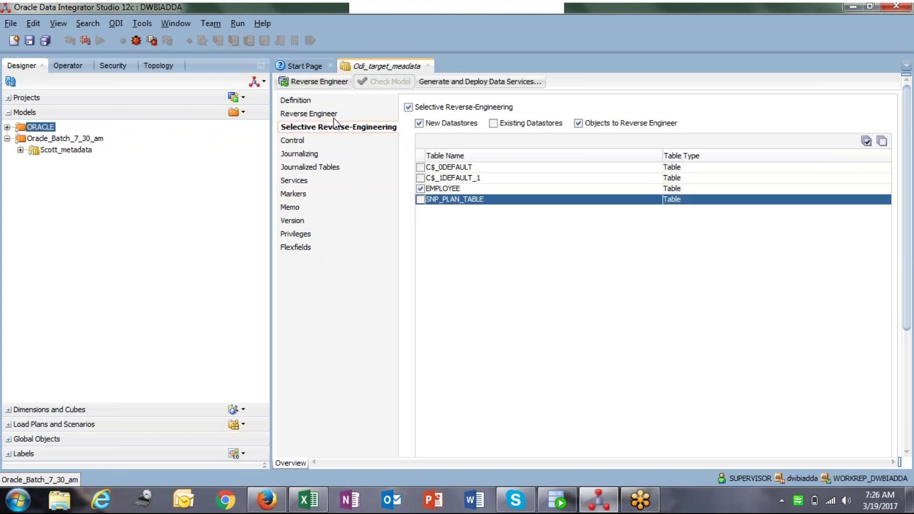
{"action": "left_click", "coordinate": [345, 83]}
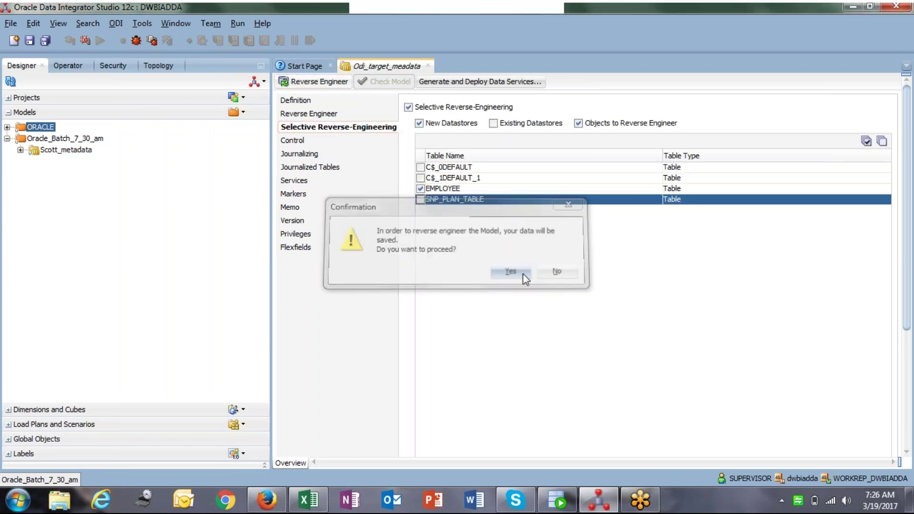
{"action": "left_click", "coordinate": [510, 272]}
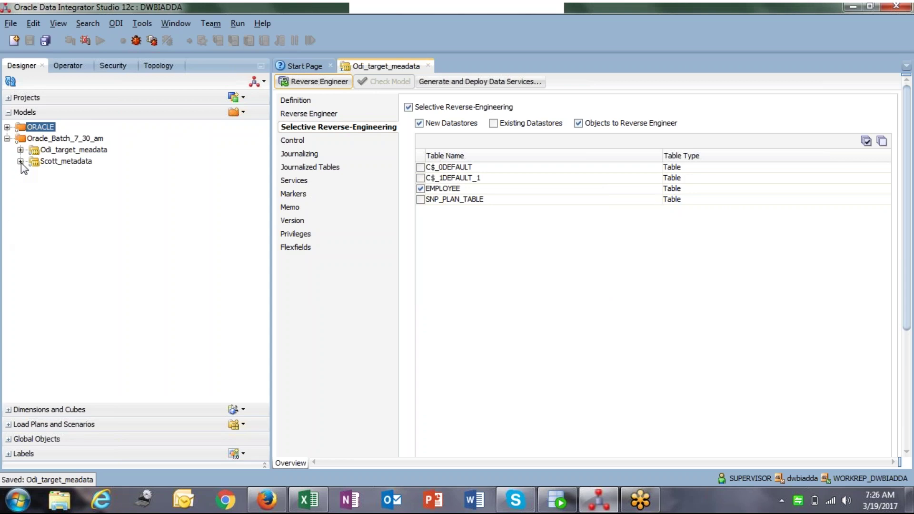
Examine the datastores imported under the Odi_target_meadata and Scott_metadata models in the model tree.
{"action": "left_click", "coordinate": [20, 150]}
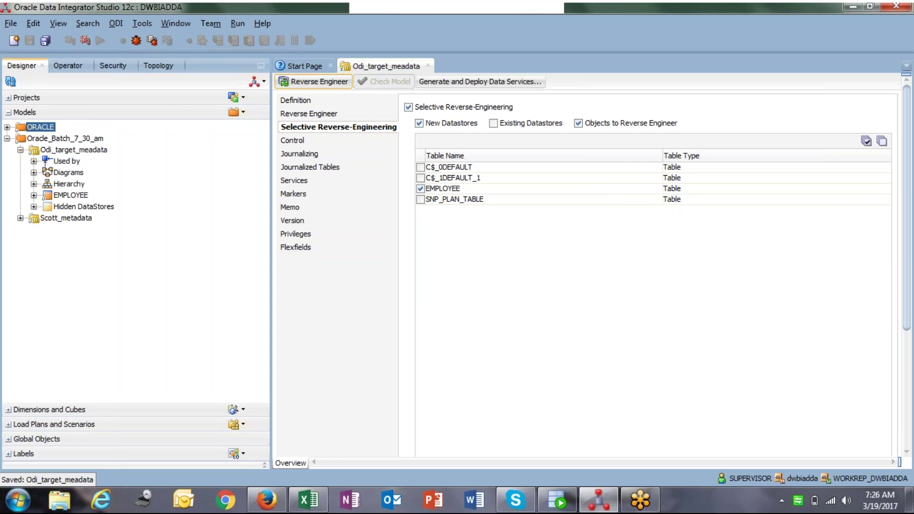
{"action": "left_click", "coordinate": [67, 196]}
{"action": "left_click", "coordinate": [82, 151]}
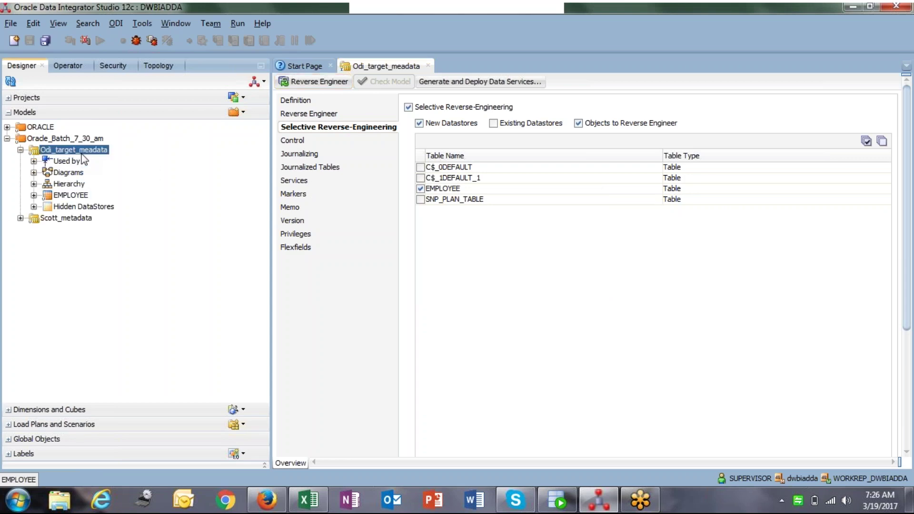
{"action": "left_click", "coordinate": [72, 196]}
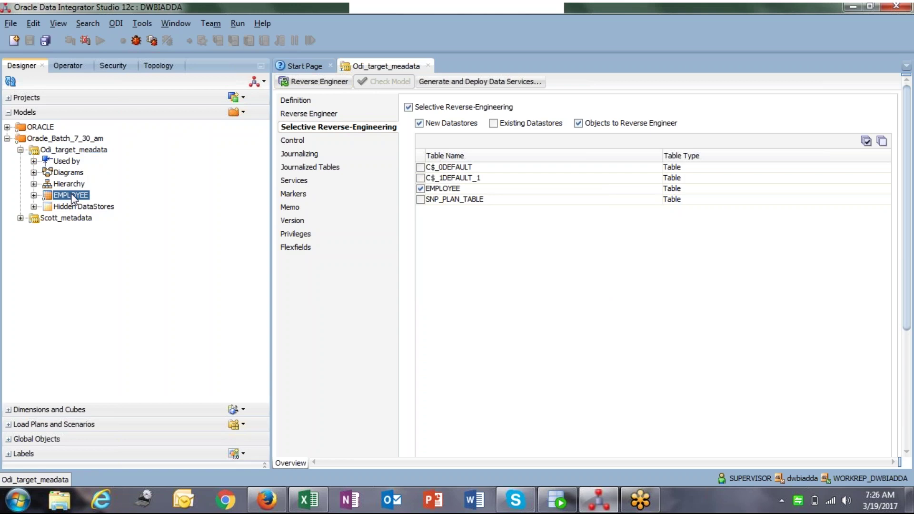
{"action": "left_click", "coordinate": [68, 151]}
{"action": "left_click", "coordinate": [70, 194]}
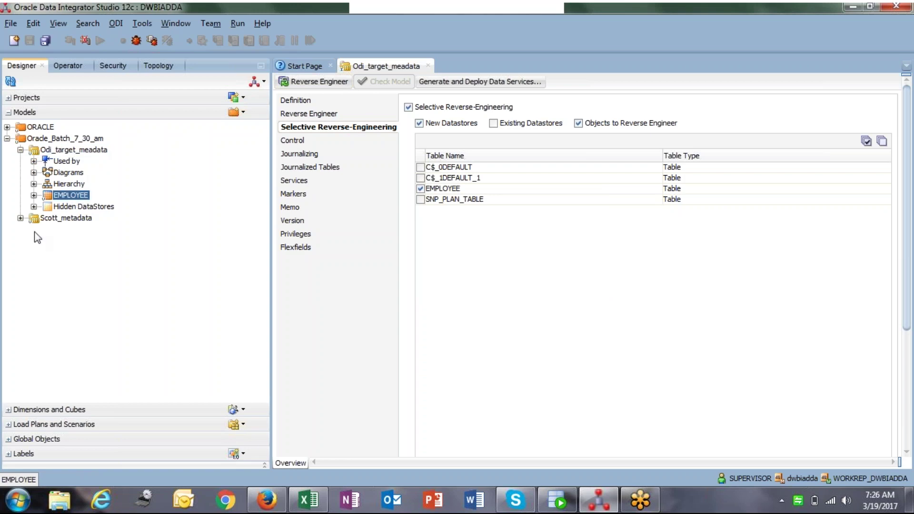
{"action": "left_click", "coordinate": [20, 149]}
{"action": "left_click", "coordinate": [20, 161]}
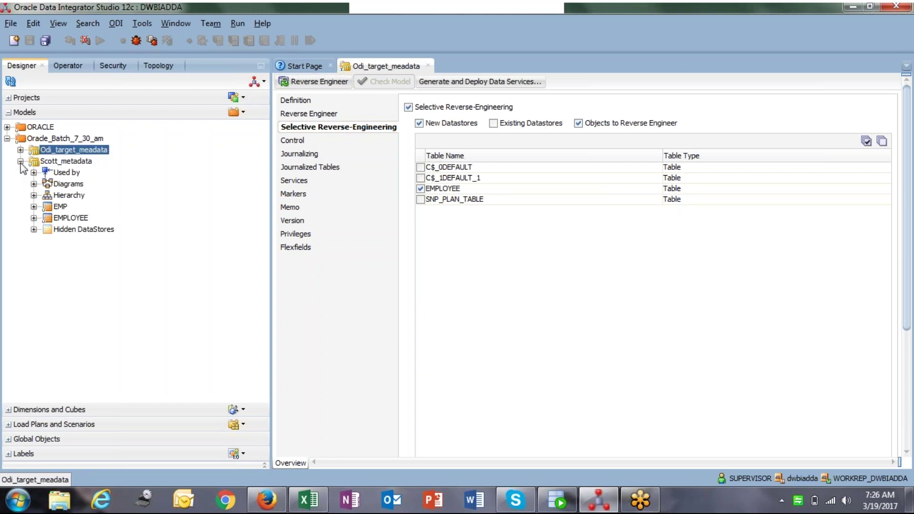
{"action": "left_click", "coordinate": [60, 206]}
{"action": "left_click", "coordinate": [20, 161]}
{"action": "left_click", "coordinate": [20, 150]}
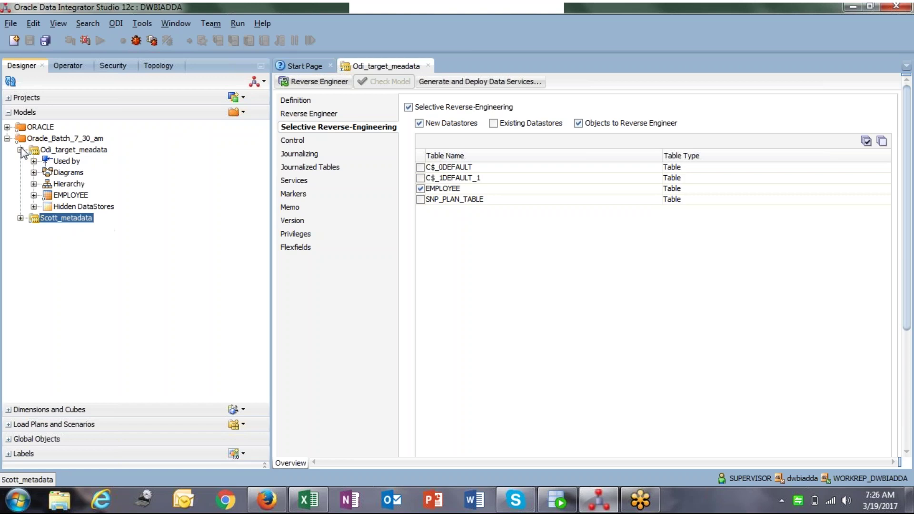
{"action": "left_click", "coordinate": [69, 195]}
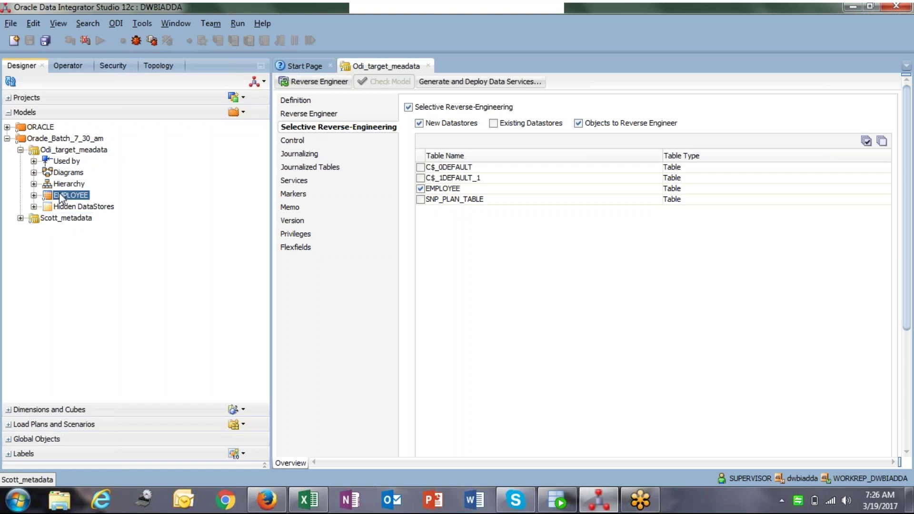
Close the Odi_target_meadata editor, collapse the models and display the existing projects.
{"action": "left_click", "coordinate": [427, 66]}
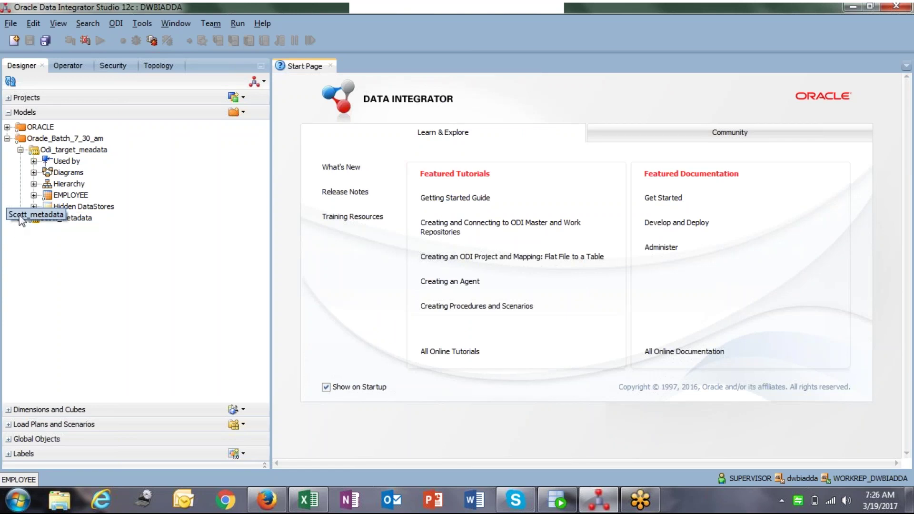
{"action": "left_click", "coordinate": [20, 150]}
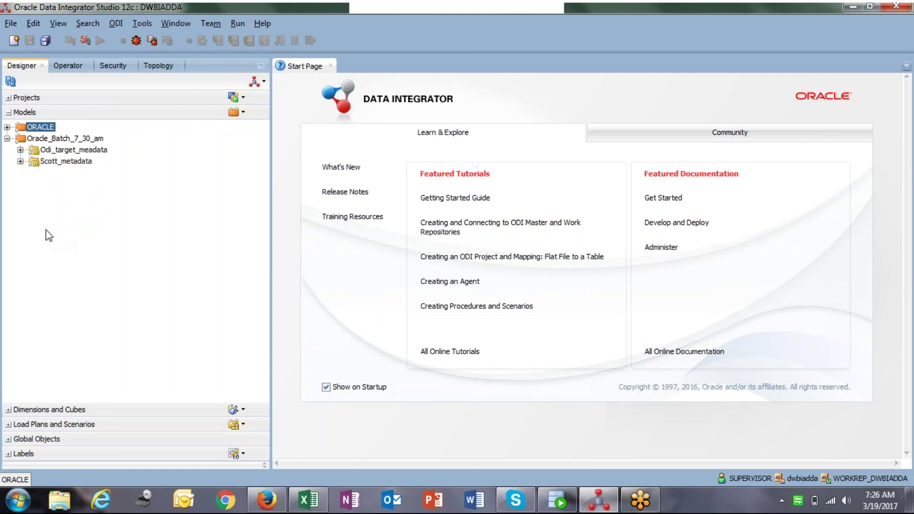
{"action": "left_click", "coordinate": [8, 112]}
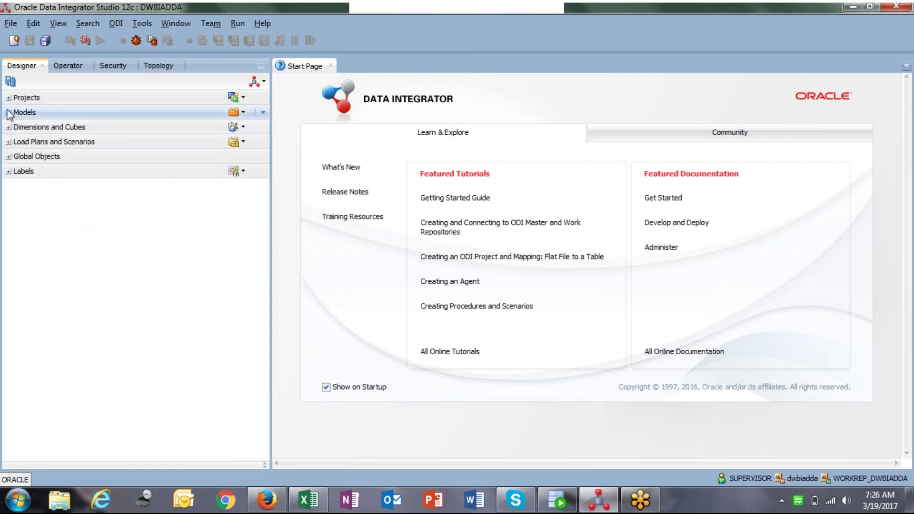
{"action": "left_click", "coordinate": [9, 98]}
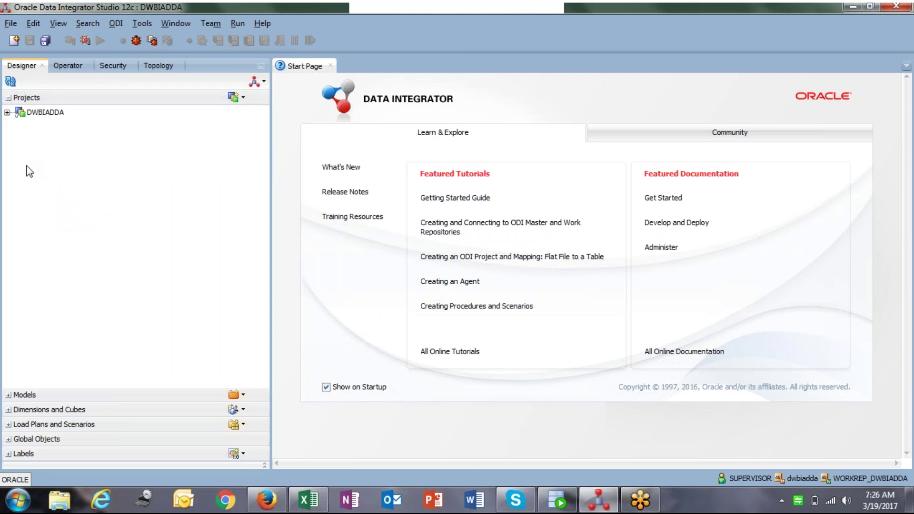
{"action": "left_click", "coordinate": [45, 112]}
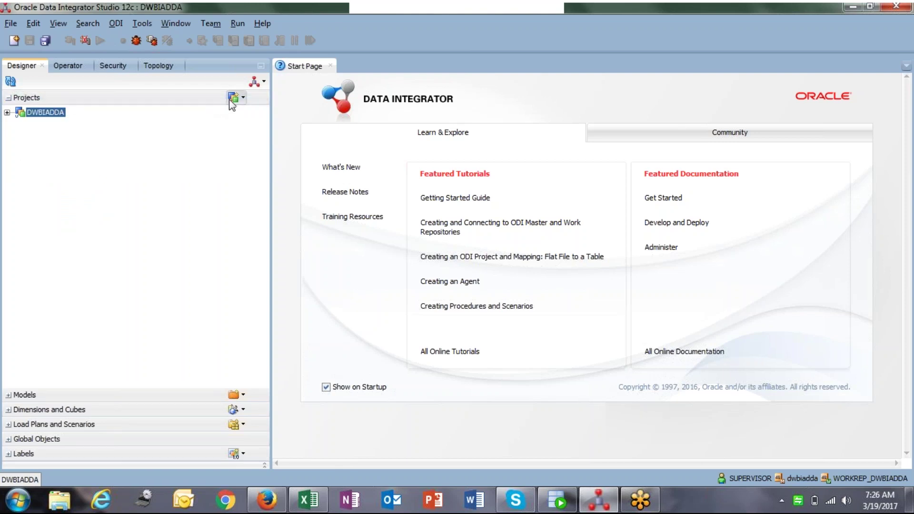
Create a new project named odi_batch_7_am.
{"action": "left_click", "coordinate": [241, 98]}
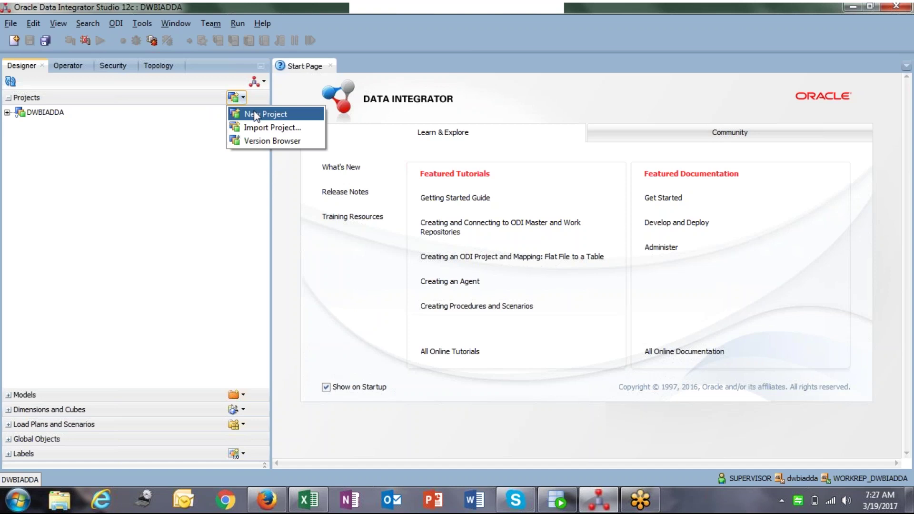
{"action": "left_click", "coordinate": [255, 114]}
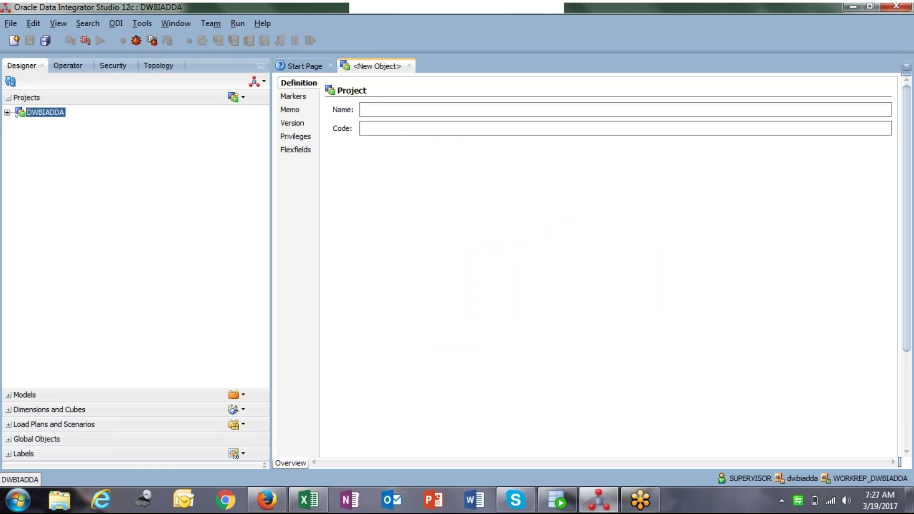
{"action": "type", "text": "odi_b"}
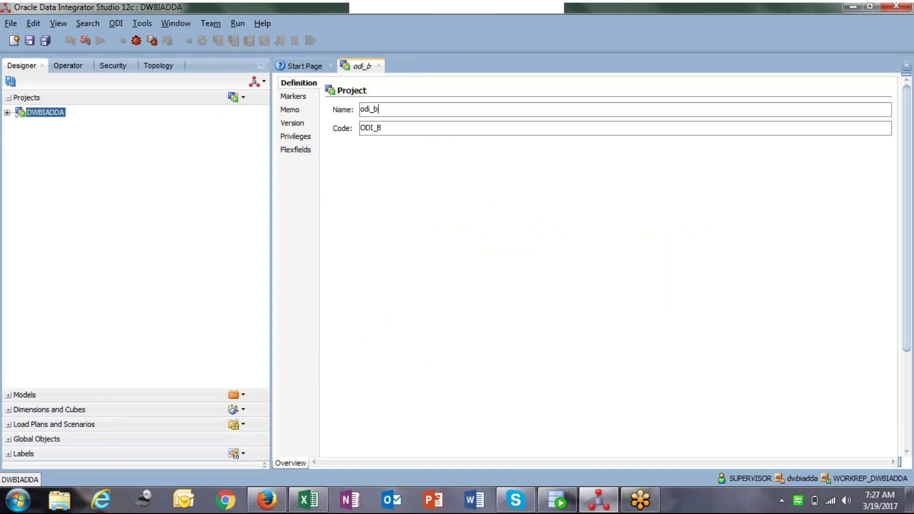
{"action": "type", "text": "atch_7"}
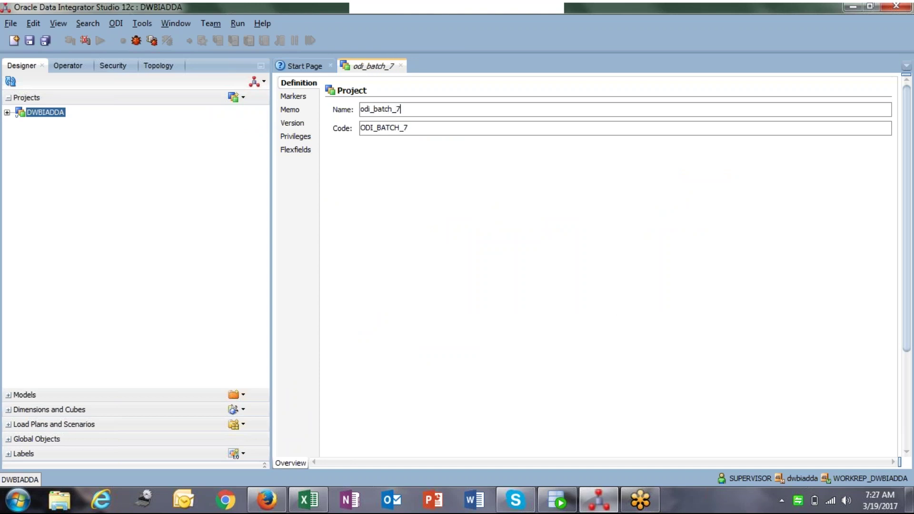
{"action": "type", "text": "_am"}
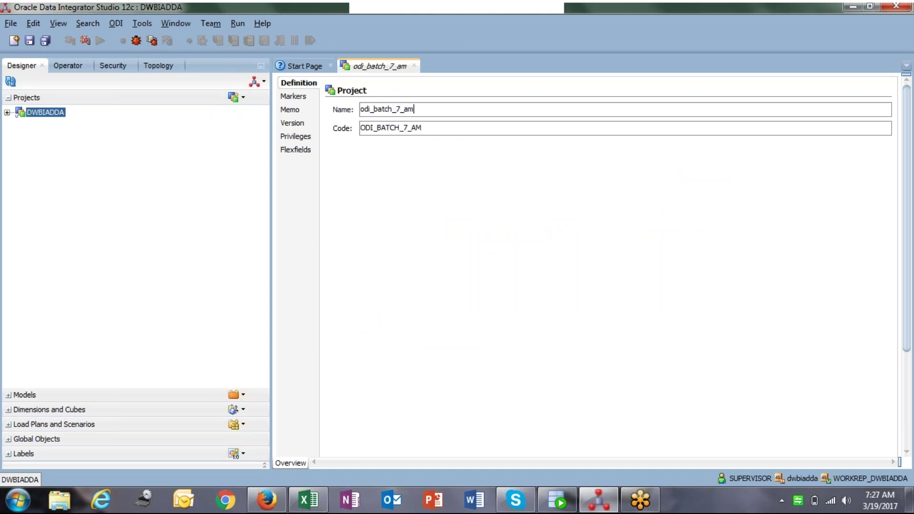
Capitalize the first letter of the new project's name to make it Odi_batch_7_am, and save the project.
{"action": "key", "text": "Left"}
{"action": "key", "text": "Left"}
{"action": "key", "text": "Left"}
{"action": "key", "text": "Home"}
{"action": "key", "text": "Delete"}
{"action": "type", "text": "O"}
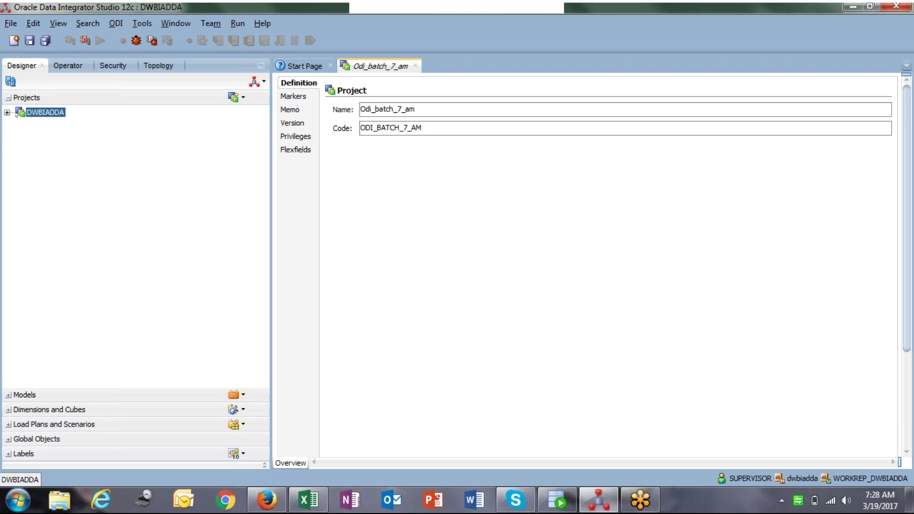
{"action": "double_click", "coordinate": [426, 108]}
{"action": "left_click", "coordinate": [442, 115]}
{"action": "left_click", "coordinate": [28, 43]}
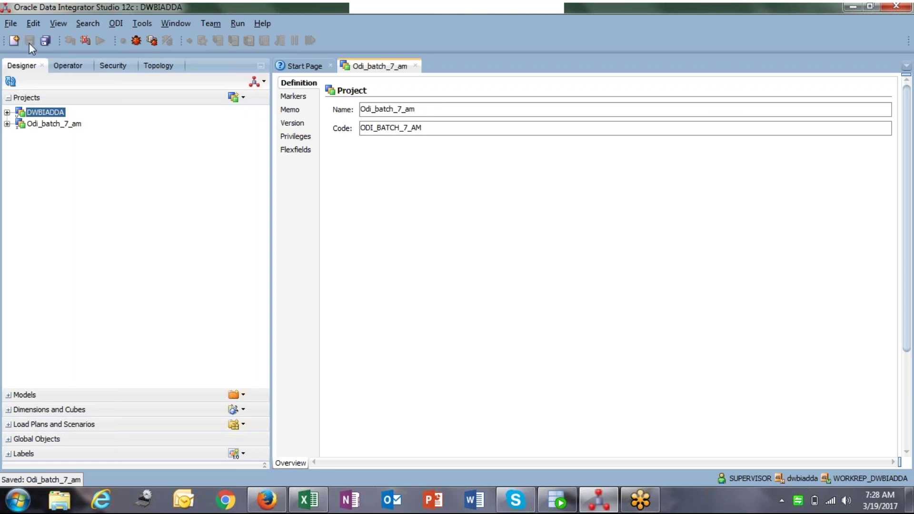
Expand the Odi_batch_7_am project and examine its First Folder, Variables, Sequences, User Functions, Knowledge Modules and Markers nodes.
{"action": "left_click", "coordinate": [47, 126]}
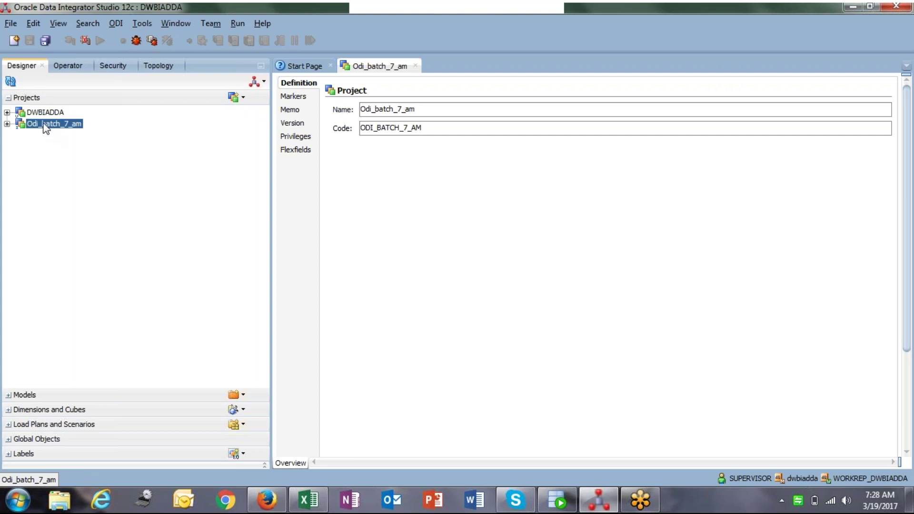
{"action": "left_click", "coordinate": [7, 124]}
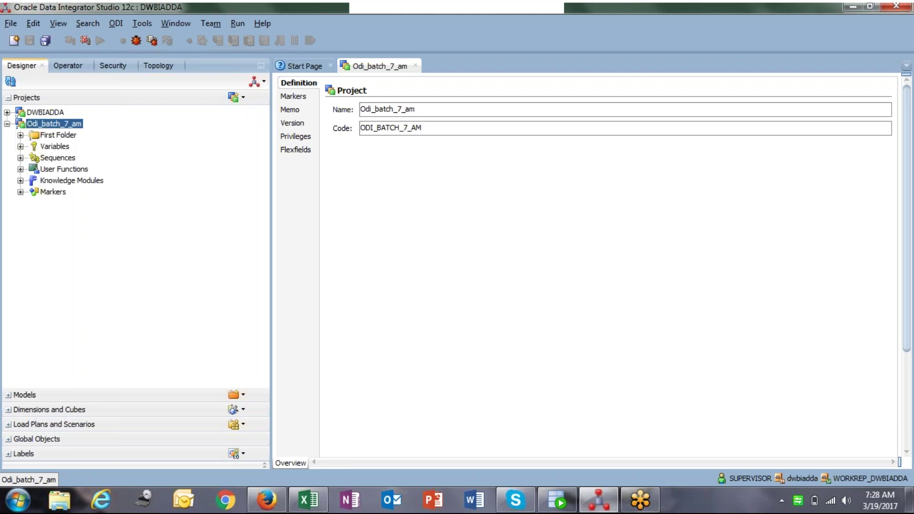
{"action": "left_click", "coordinate": [59, 136]}
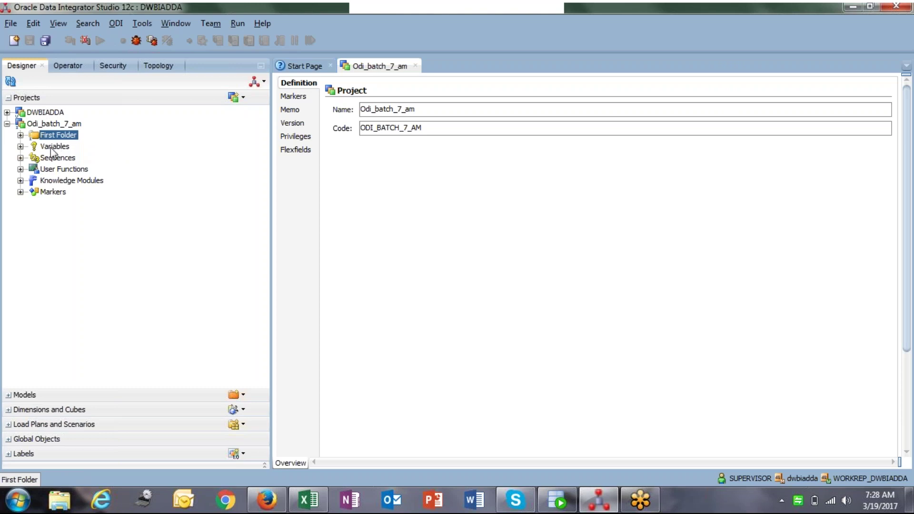
{"action": "left_click", "coordinate": [54, 147]}
{"action": "left_click", "coordinate": [62, 160]}
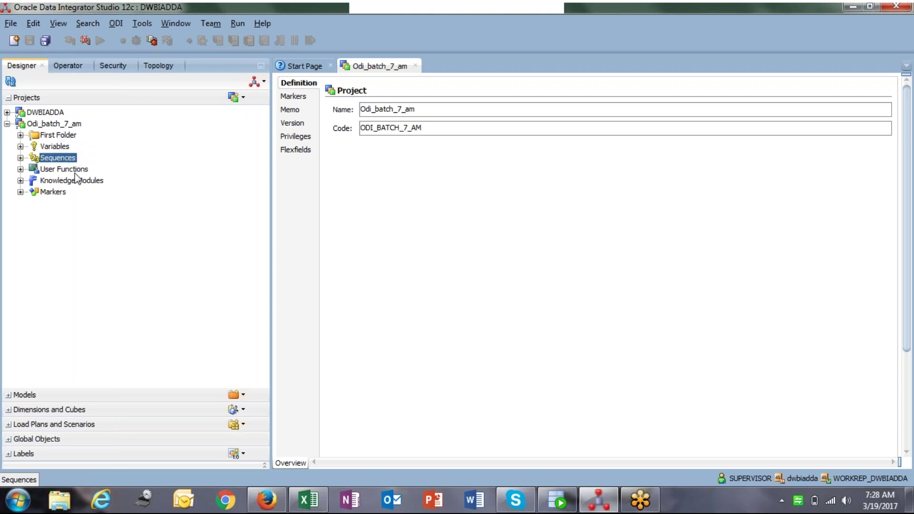
{"action": "left_click", "coordinate": [73, 171]}
{"action": "left_click", "coordinate": [82, 182]}
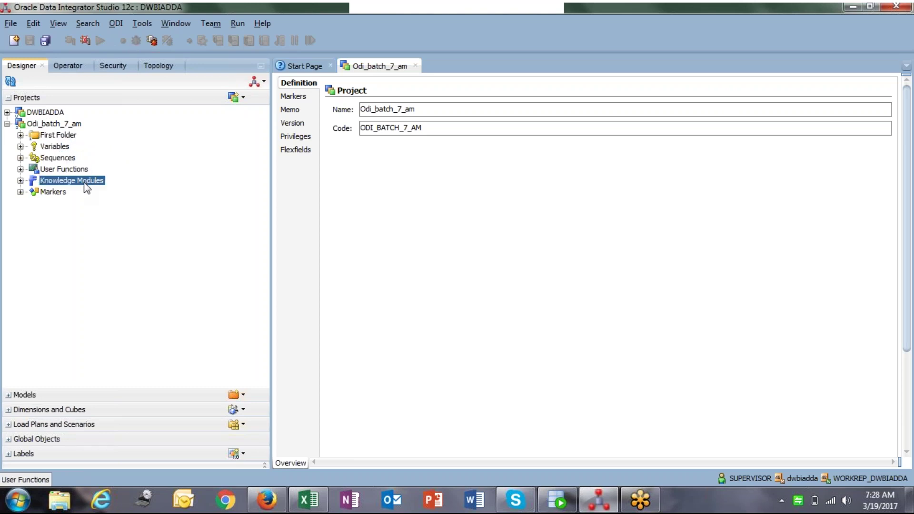
{"action": "left_click", "coordinate": [61, 194]}
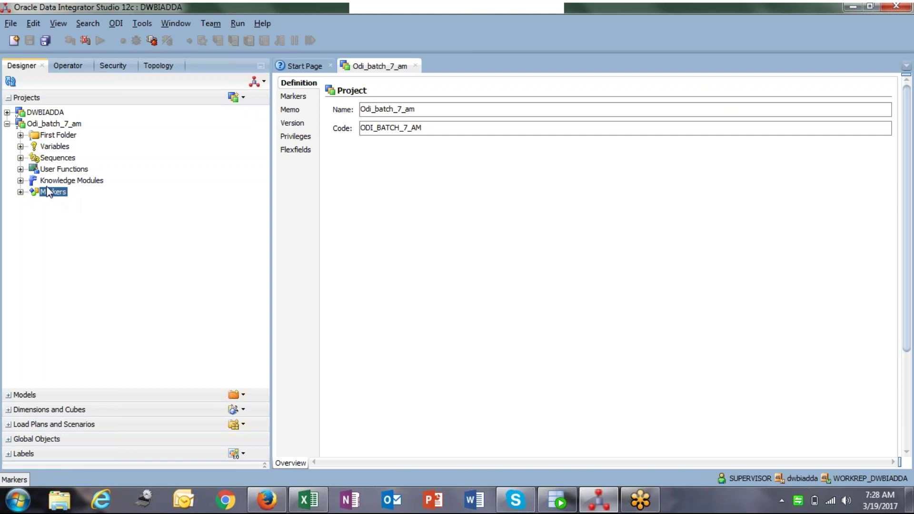
Expand First Folder in Odi_batch_7_am and examine its Packages, Mappings, Reusable Mappings and Procedures nodes.
{"action": "left_click", "coordinate": [20, 135]}
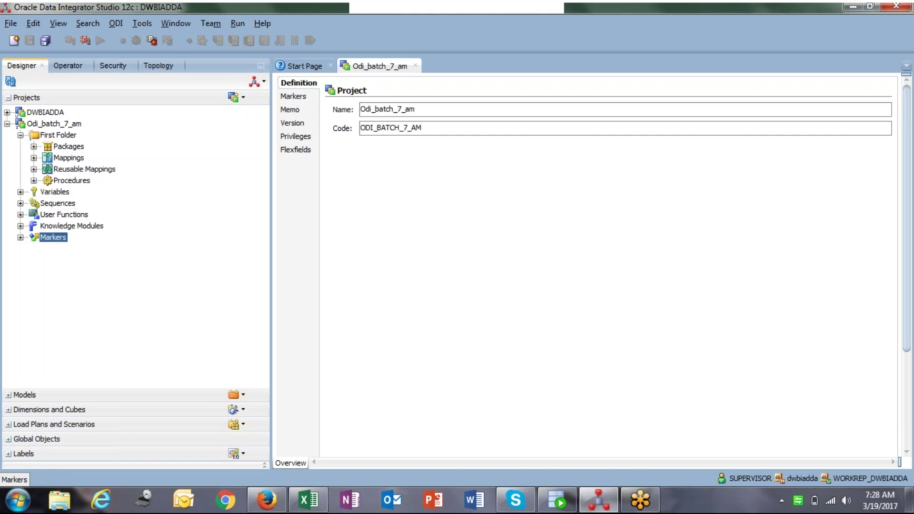
{"action": "right_click", "coordinate": [51, 125]}
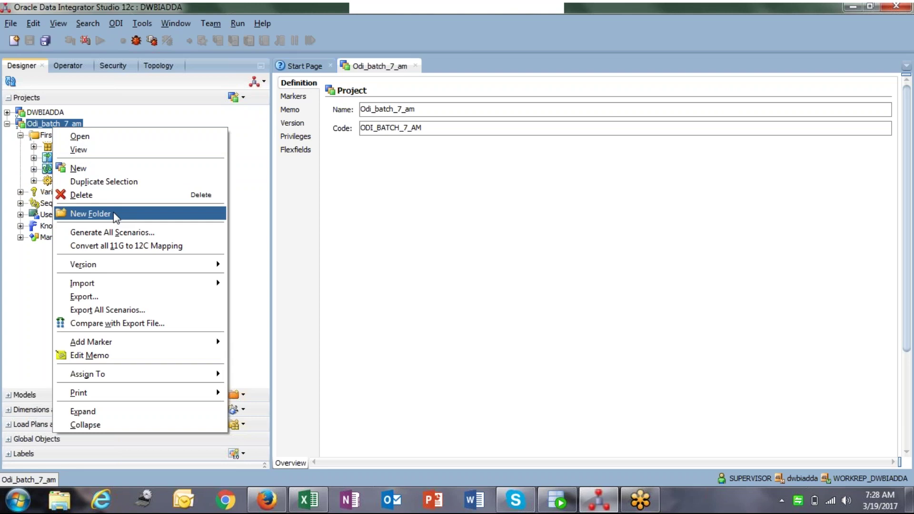
{"action": "left_click", "coordinate": [19, 288]}
{"action": "left_click", "coordinate": [52, 136]}
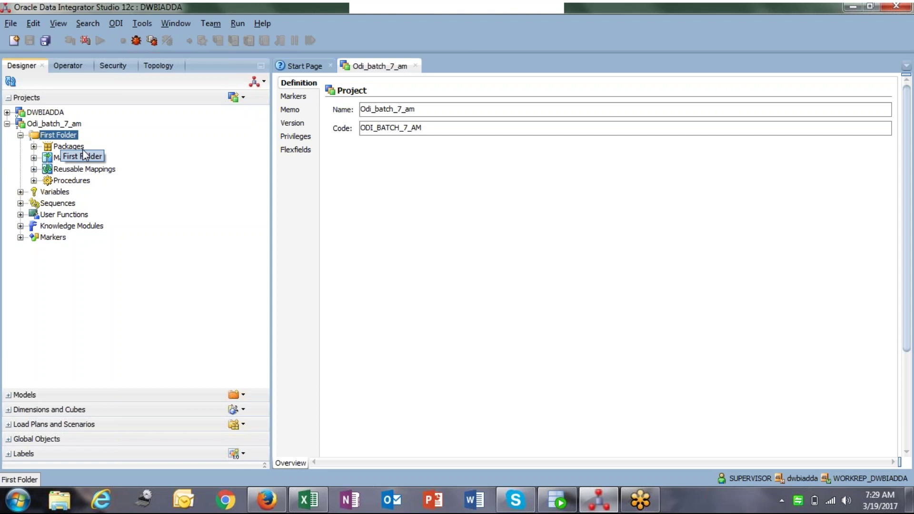
{"action": "left_click", "coordinate": [70, 148]}
{"action": "key", "text": "Down"}
{"action": "key", "text": "Down"}
{"action": "key", "text": "Down"}
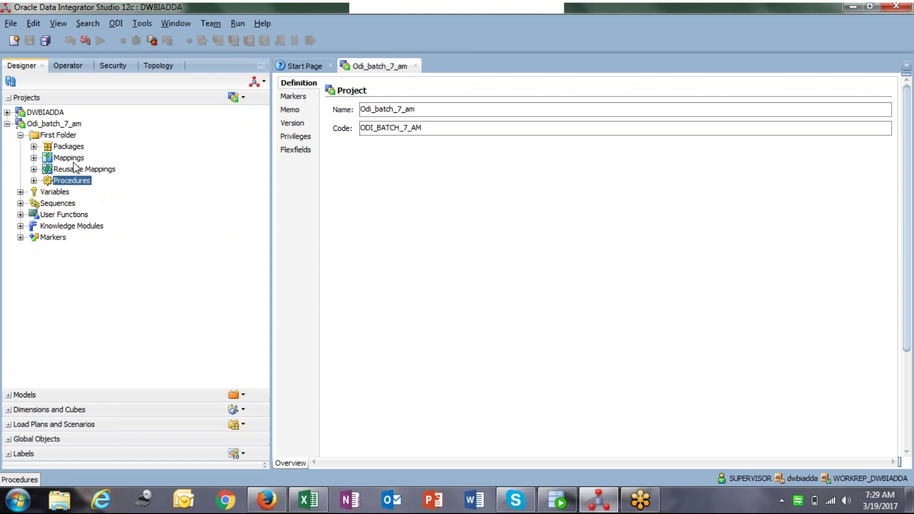
Create a sub-folder named Odi_batch_1 under First Folder and save it.
{"action": "left_click", "coordinate": [64, 136]}
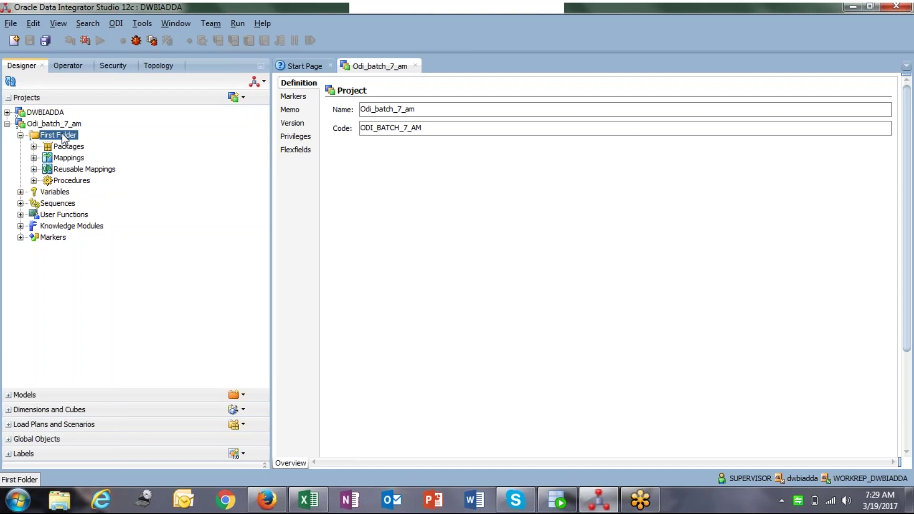
{"action": "right_click", "coordinate": [63, 136]}
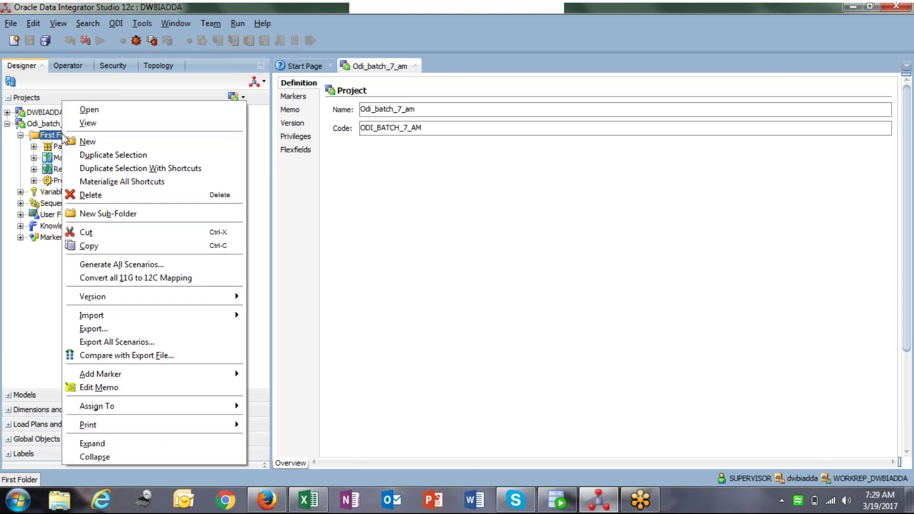
{"action": "left_click", "coordinate": [120, 211]}
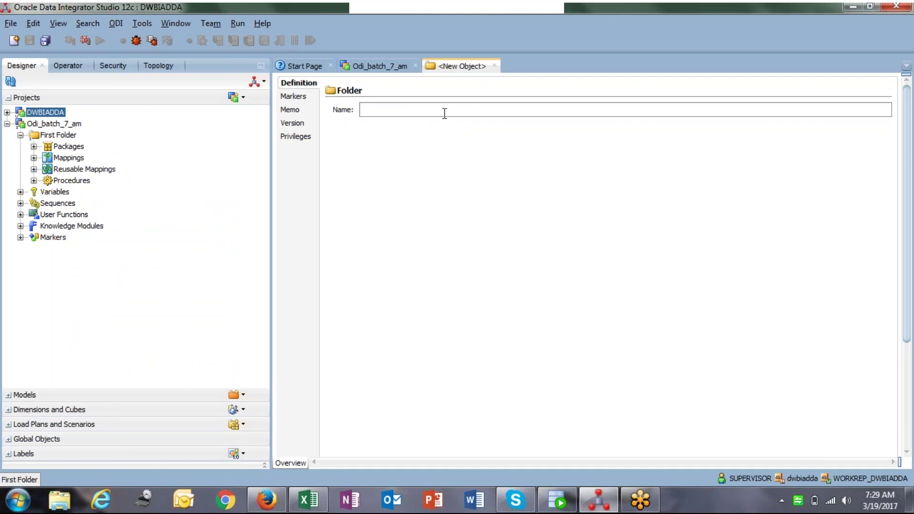
{"action": "type", "text": "OD"}
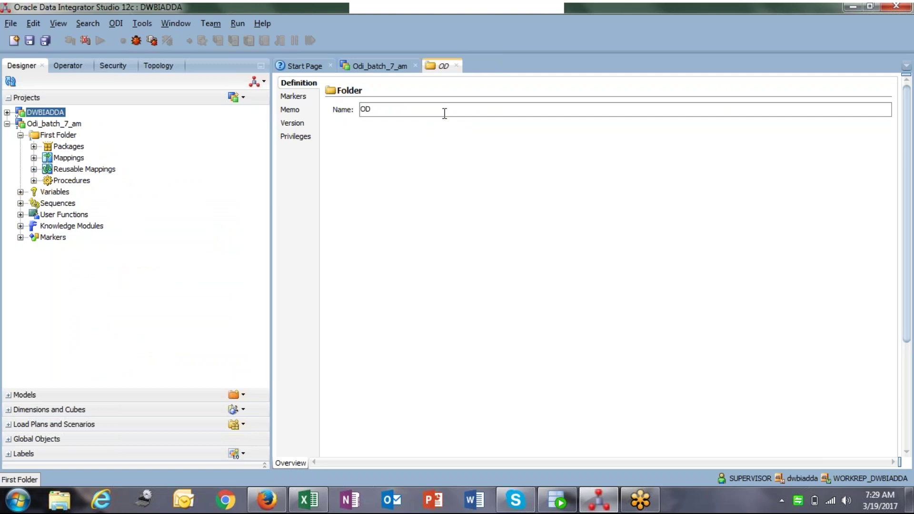
{"action": "key", "text": "BackSpace"}
{"action": "type", "text": "di_bat"}
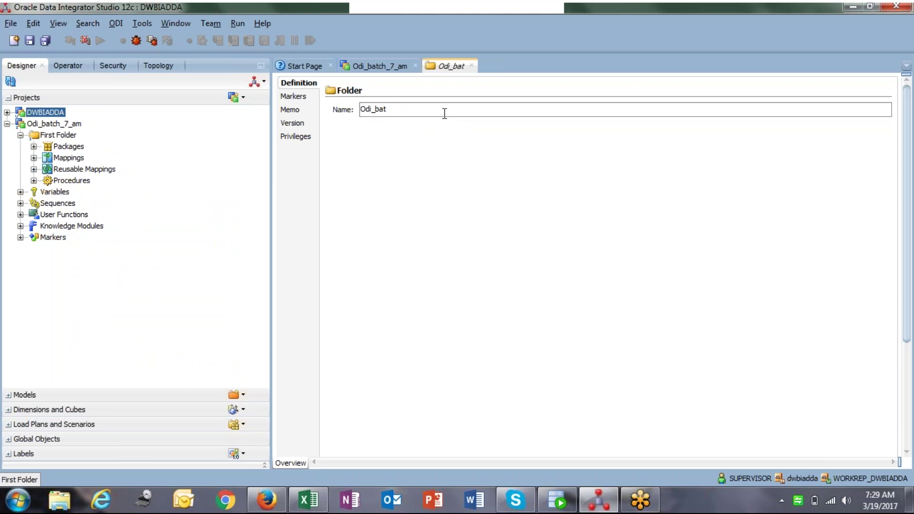
{"action": "type", "text": "ch_1"}
{"action": "left_click", "coordinate": [29, 41]}
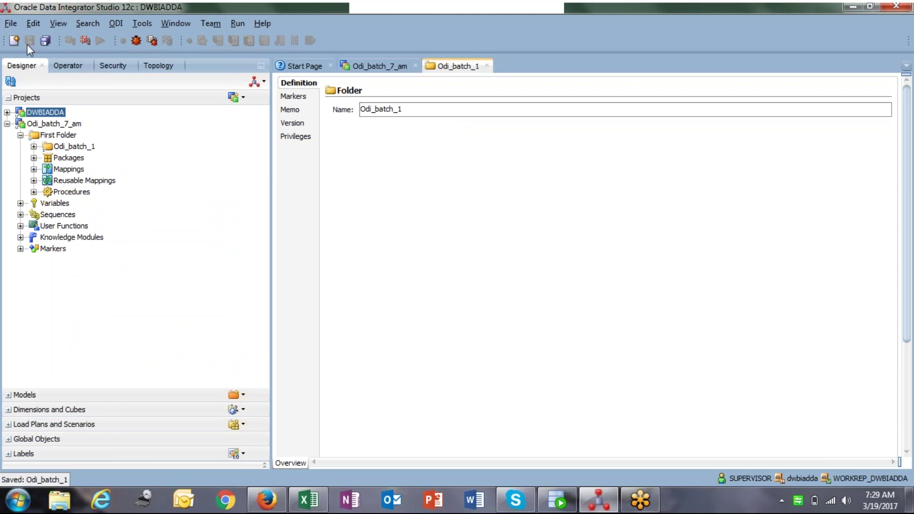
Expand the Odi_batch_1 sub-folder to examine its contents, and close the folder and project editors.
{"action": "left_click", "coordinate": [78, 148]}
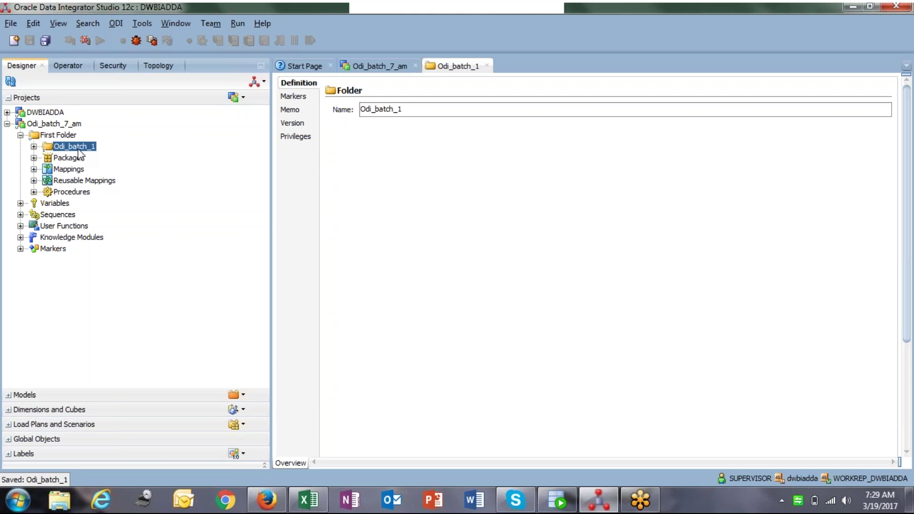
{"action": "left_click", "coordinate": [34, 147]}
{"action": "left_click", "coordinate": [54, 136]}
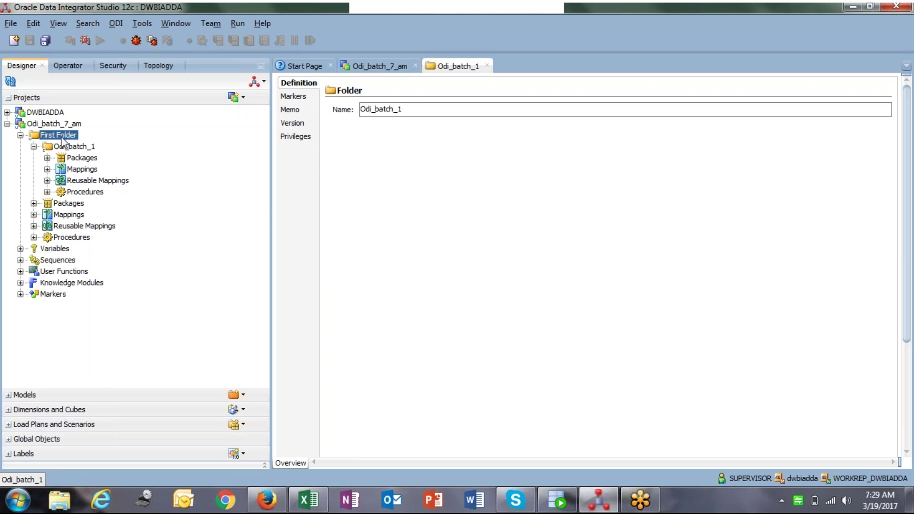
{"action": "left_click", "coordinate": [73, 146]}
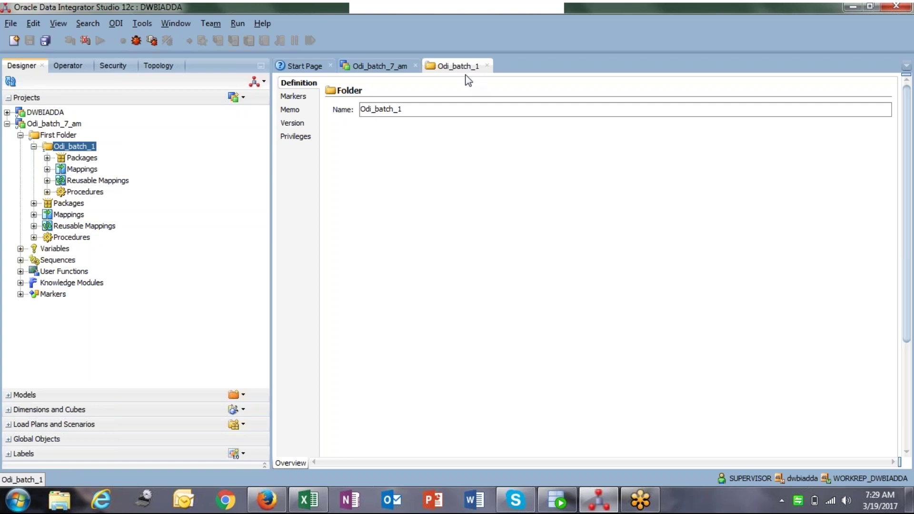
{"action": "left_click", "coordinate": [486, 66]}
{"action": "left_click", "coordinate": [415, 66]}
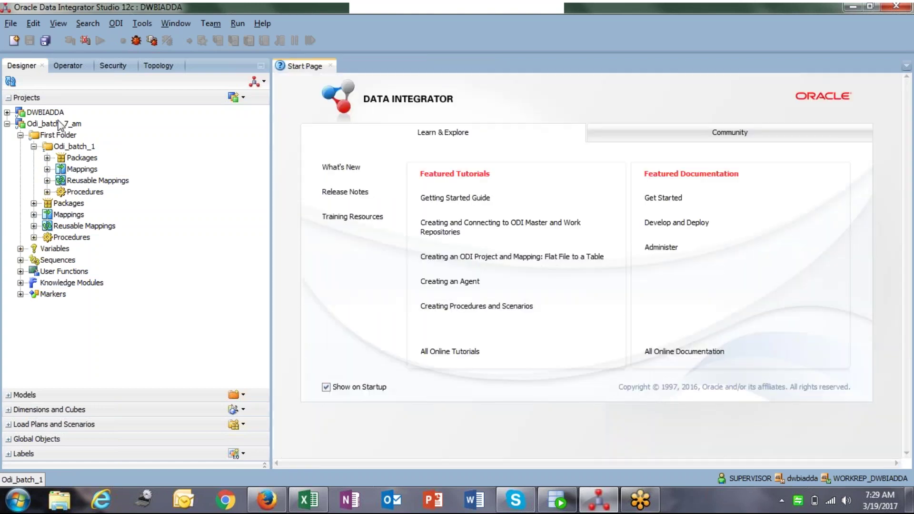
Delete the Odi_batch_1 sub-folder together with any sessions linked to it.
{"action": "left_click", "coordinate": [63, 148]}
{"action": "right_click", "coordinate": [63, 147]}
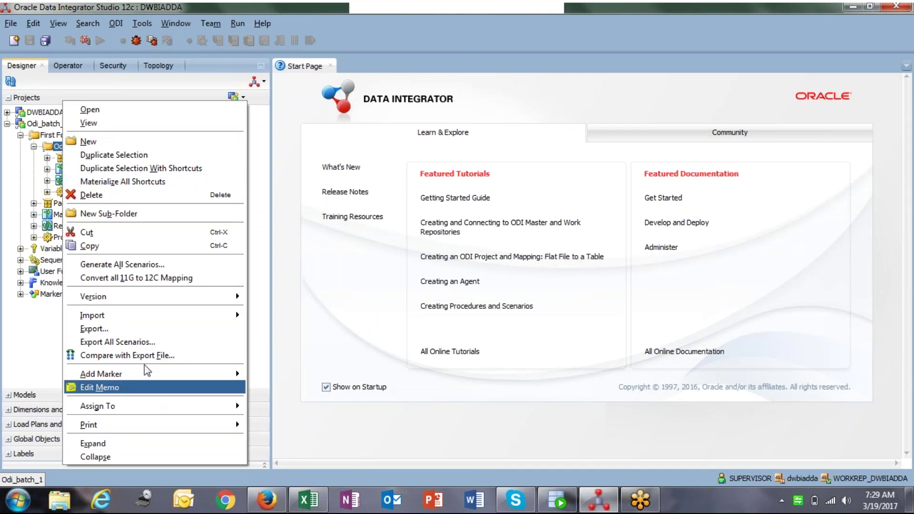
{"action": "left_click", "coordinate": [124, 195]}
{"action": "left_click", "coordinate": [450, 281]}
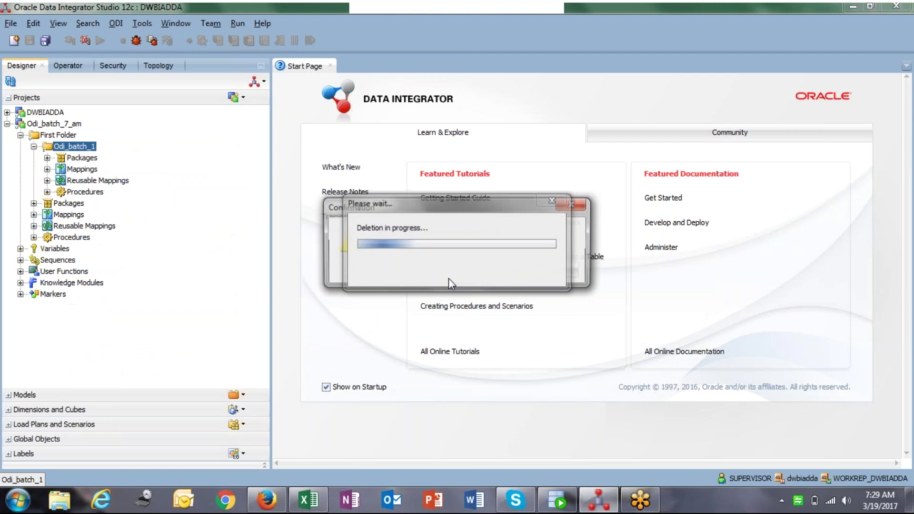
{"action": "left_click", "coordinate": [504, 271]}
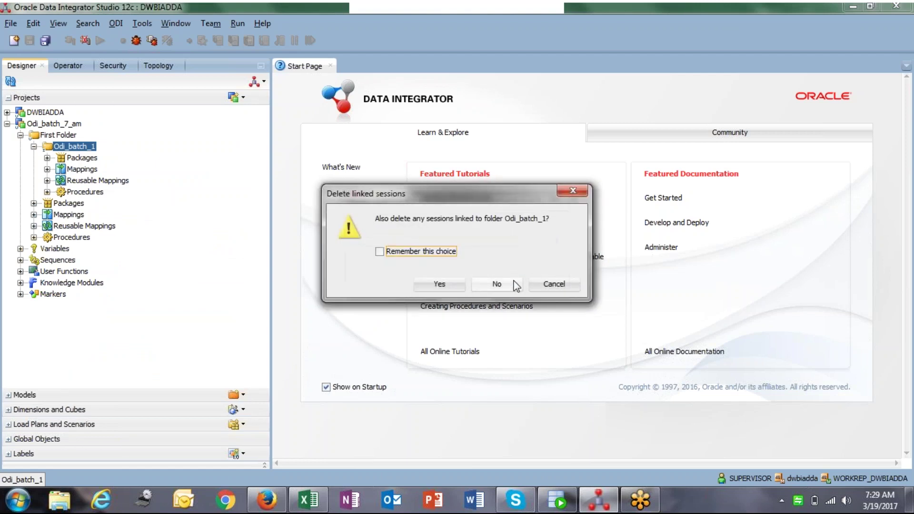
{"action": "left_click", "coordinate": [438, 284]}
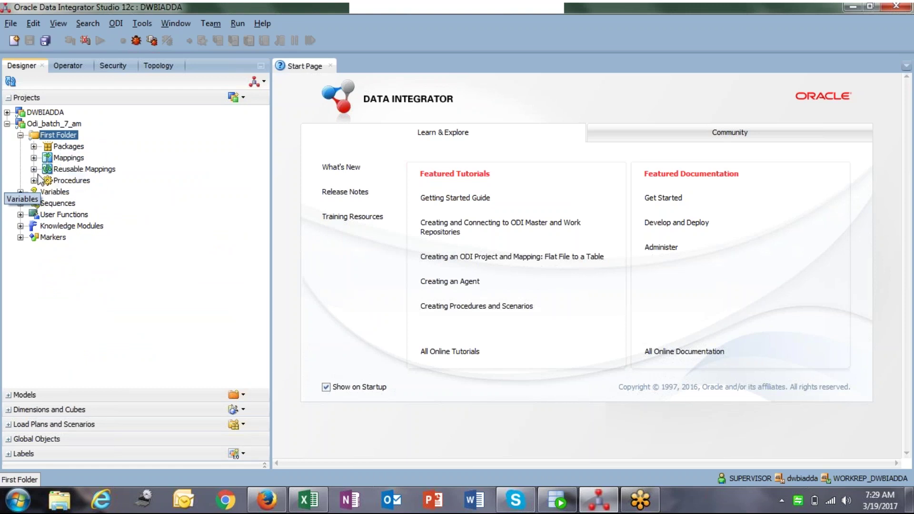
Start a new mapping in First Folder's Mappings node and name it m_first_passthrough.
{"action": "left_click", "coordinate": [62, 159]}
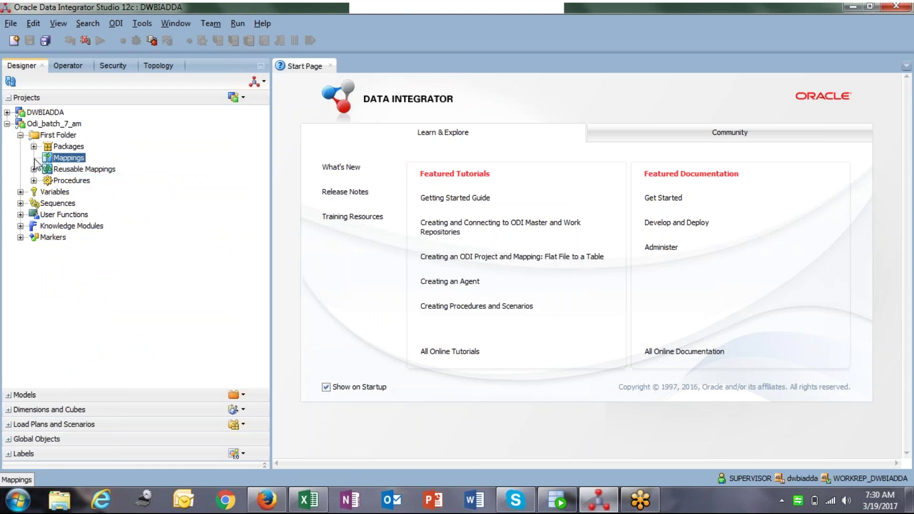
{"action": "right_click", "coordinate": [73, 159]}
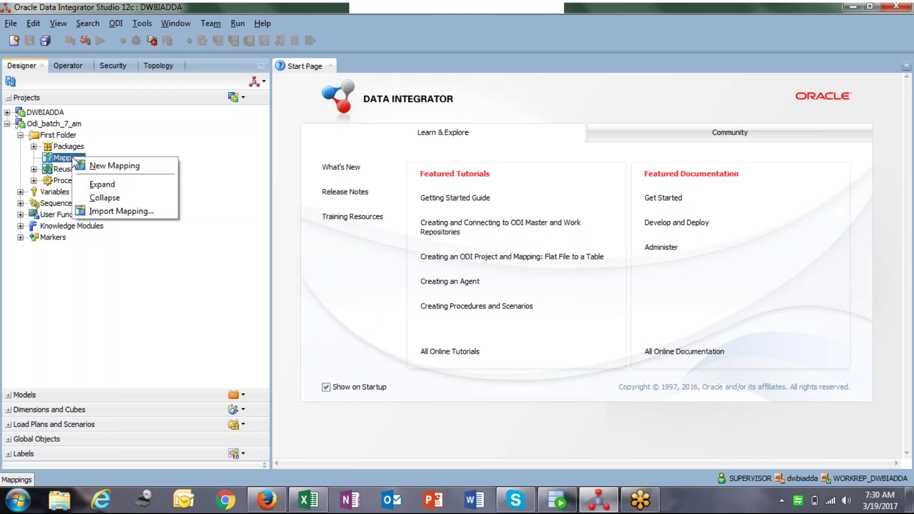
{"action": "right_click", "coordinate": [64, 156]}
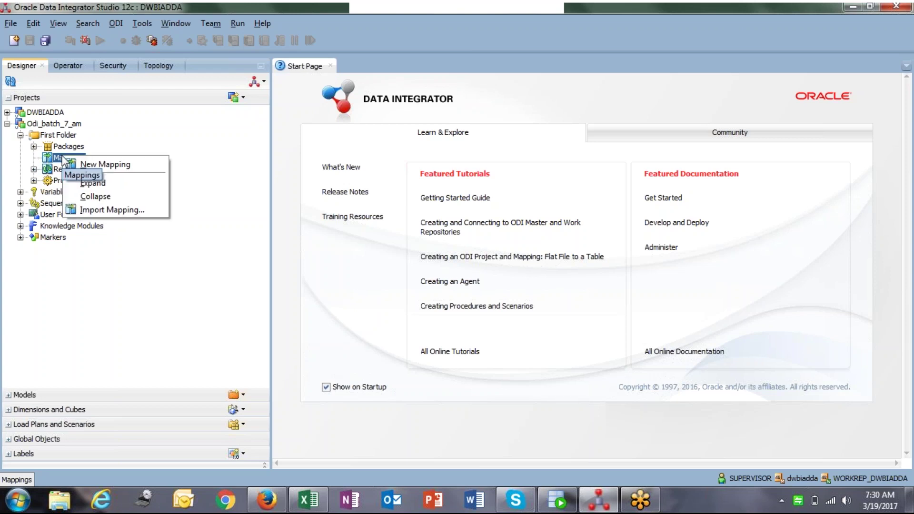
{"action": "left_click", "coordinate": [106, 166]}
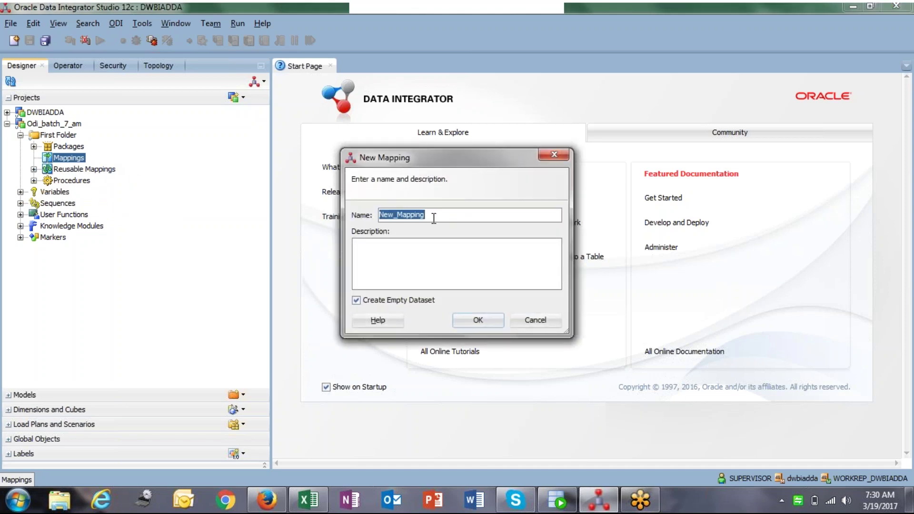
{"action": "type", "text": "m_first_"}
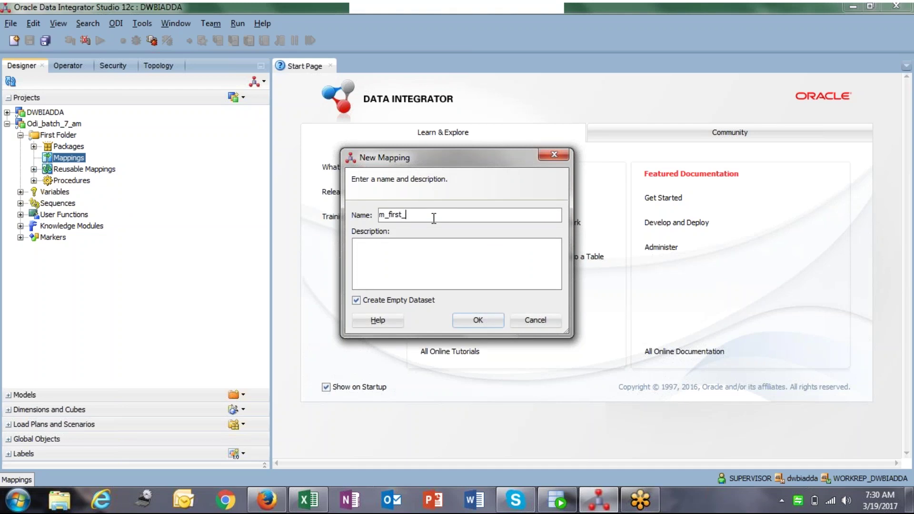
{"action": "type", "text": "passthrough"}
Copy the mapping name m_first_passthrough into the description and create the mapping.
{"action": "left_click_drag", "start_coordinate": [465, 215], "coordinate": [379, 215]}
{"action": "key", "text": "ctrl+c"}
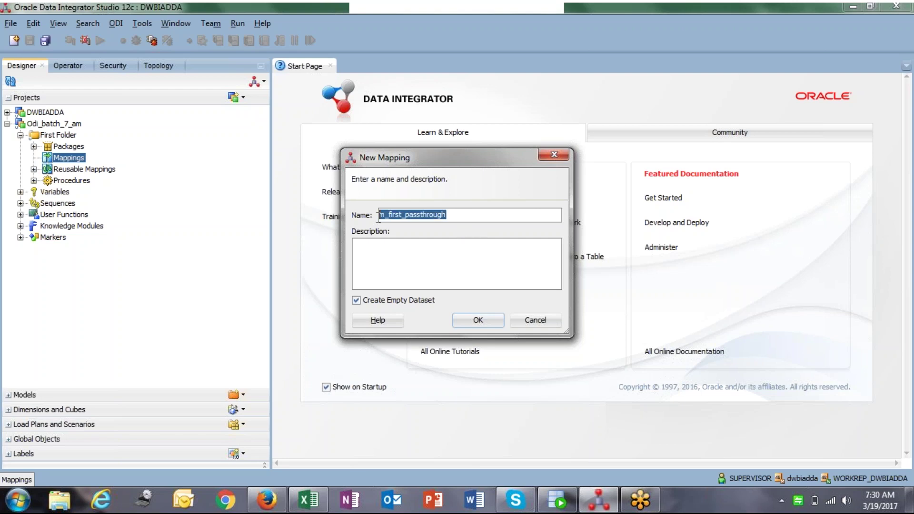
{"action": "left_click", "coordinate": [418, 249]}
{"action": "key", "text": "ctrl+v"}
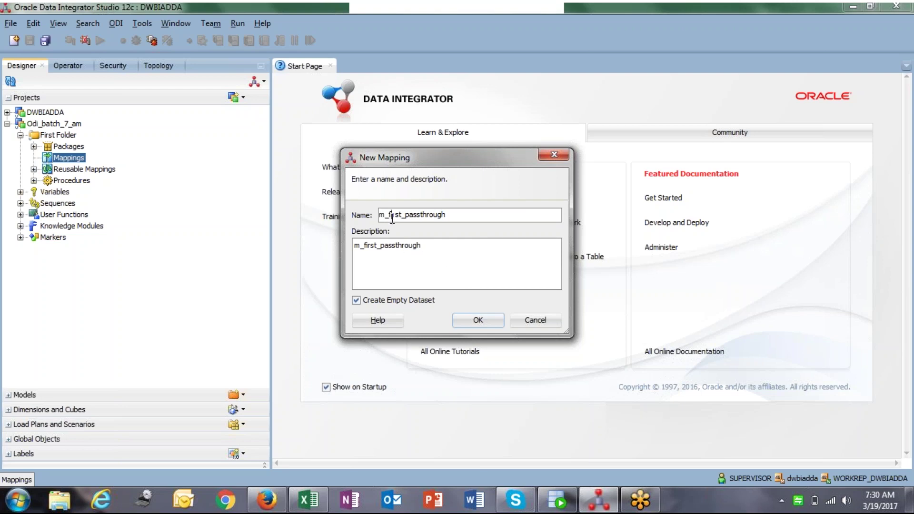
{"action": "left_click_drag", "start_coordinate": [471, 214], "coordinate": [366, 216]}
{"action": "left_click", "coordinate": [439, 219]}
{"action": "left_click_drag", "start_coordinate": [447, 215], "coordinate": [373, 215]}
{"action": "left_click", "coordinate": [400, 215]}
{"action": "left_click", "coordinate": [478, 320]}
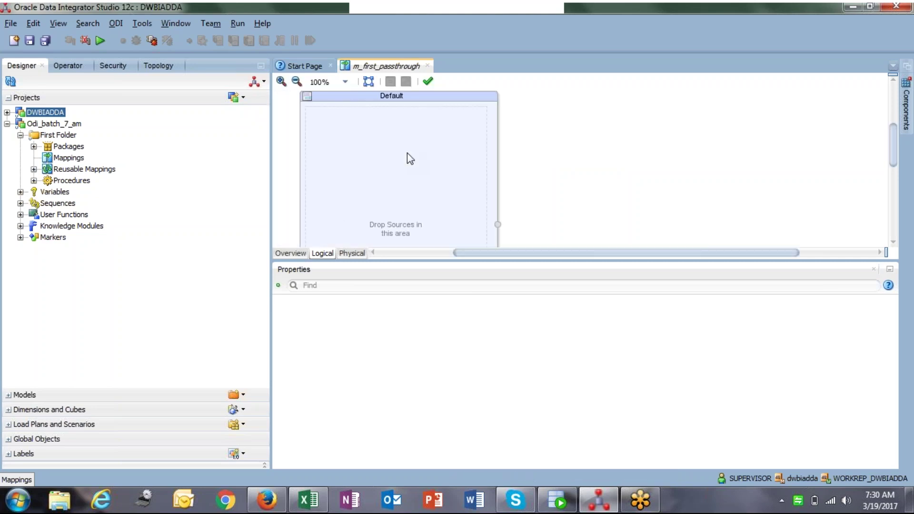
Enlarge the mapping's diagram area, and reposition and shrink the Default dataset box on the canvas.
{"action": "left_click", "coordinate": [409, 112]}
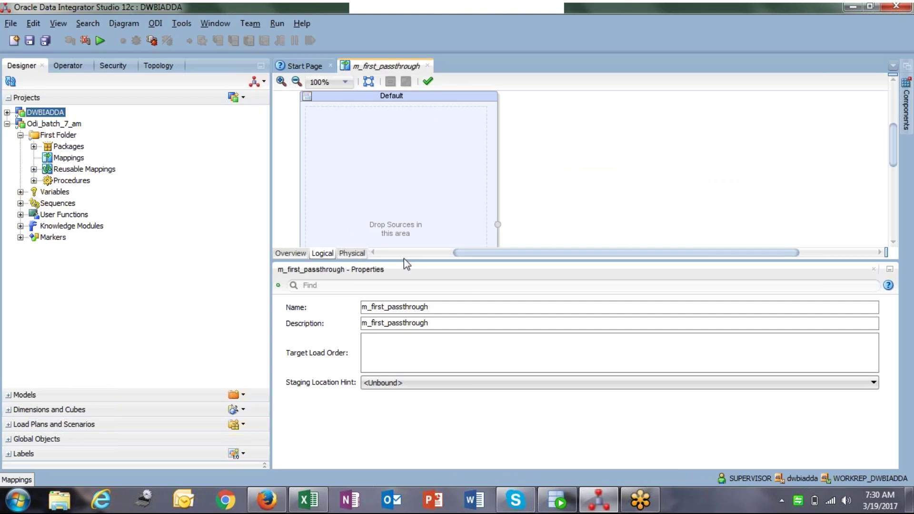
{"action": "left_click_drag", "start_coordinate": [403, 260], "coordinate": [402, 419]}
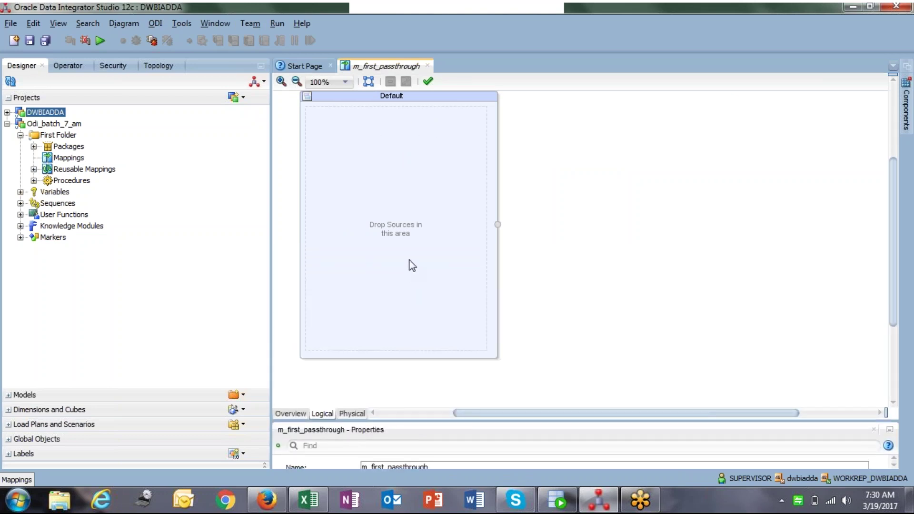
{"action": "left_click_drag", "start_coordinate": [413, 96], "coordinate": [414, 125]}
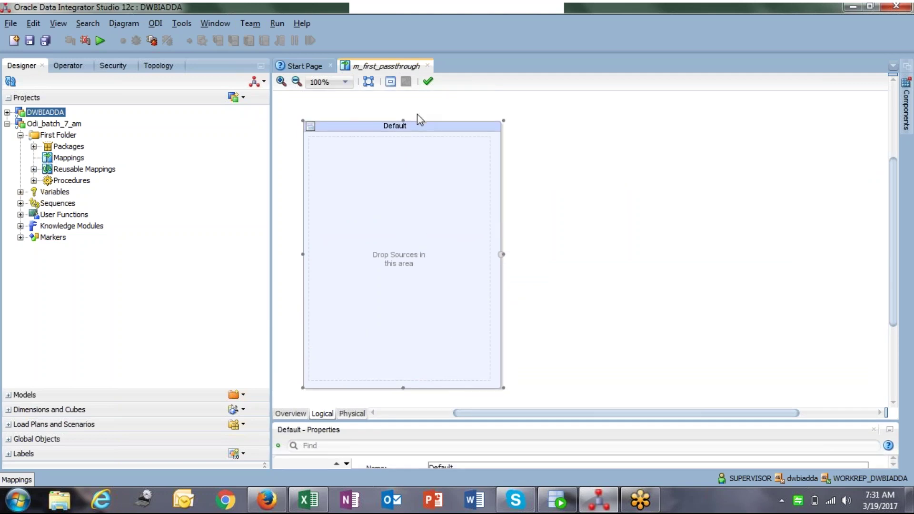
{"action": "left_click_drag", "start_coordinate": [413, 126], "coordinate": [408, 115]}
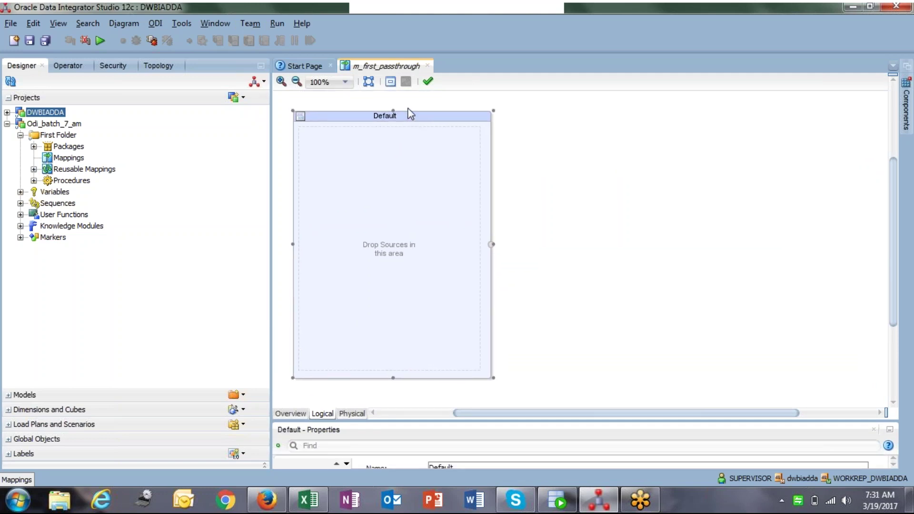
{"action": "left_click_drag", "start_coordinate": [293, 109], "coordinate": [352, 146]}
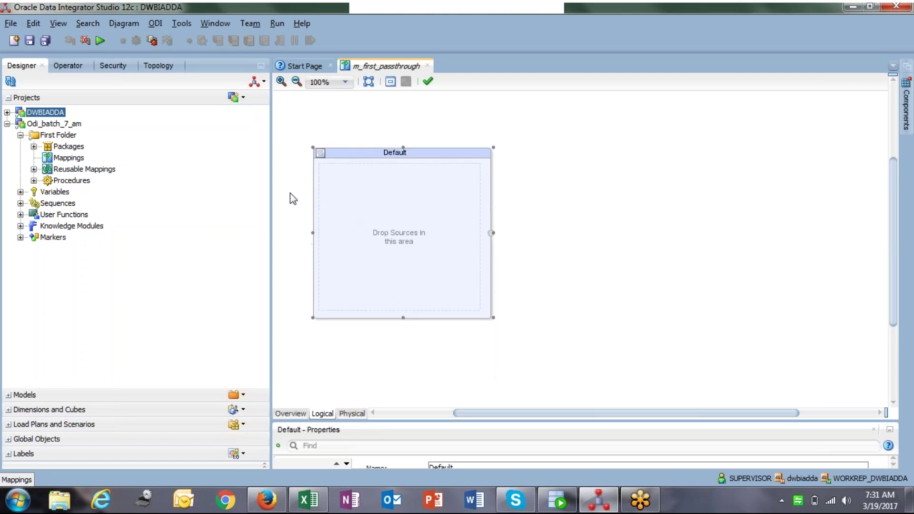
Collapse the projects, expand the Scott_metadata model, and add its EMP datastore as a source in the Default dataset.
{"action": "left_click", "coordinate": [7, 124]}
{"action": "left_click", "coordinate": [9, 97]}
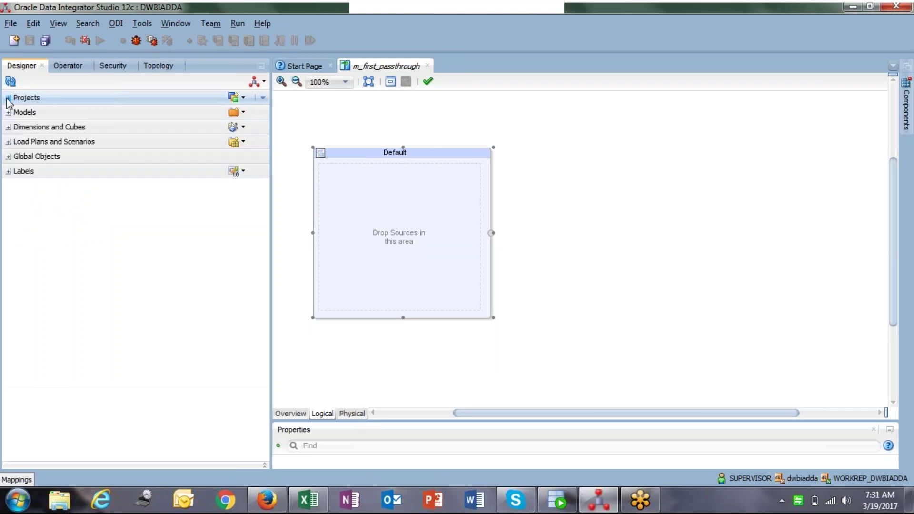
{"action": "left_click", "coordinate": [8, 113]}
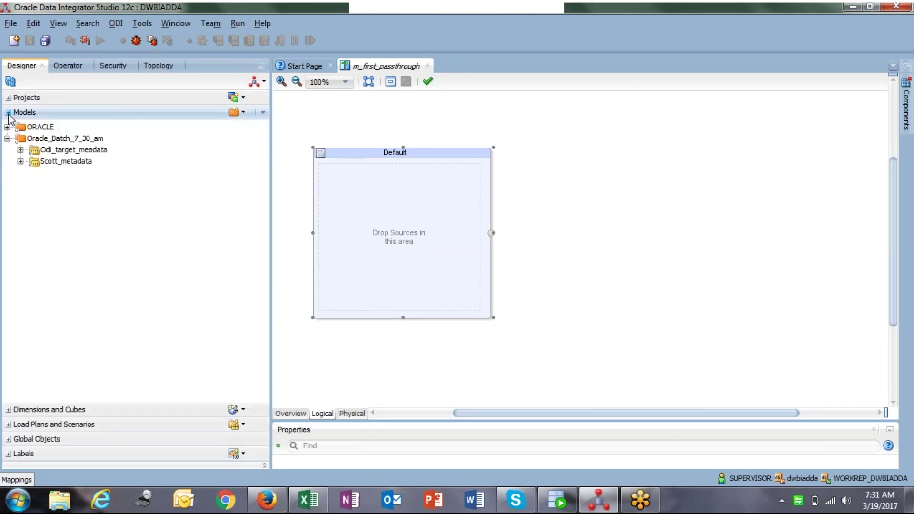
{"action": "left_click", "coordinate": [20, 161]}
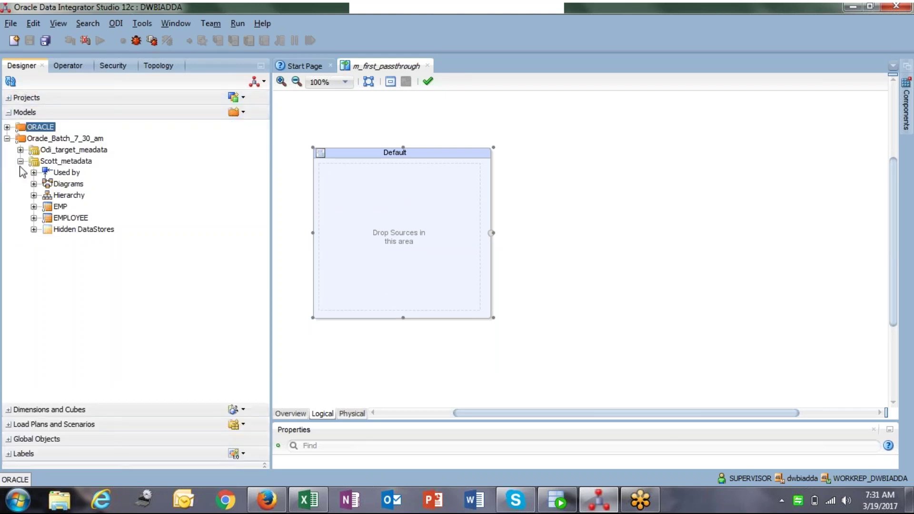
{"action": "left_click_drag", "start_coordinate": [58, 209], "coordinate": [396, 198]}
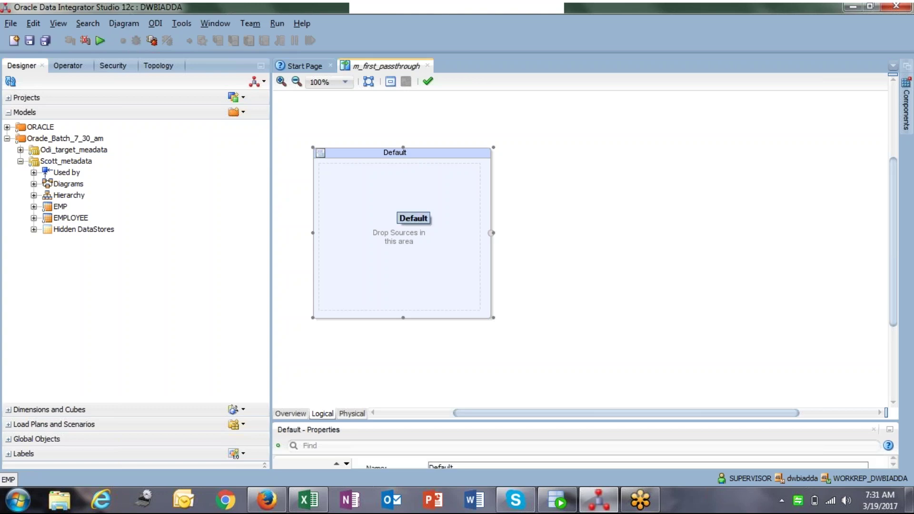
Try to add the Scott_metadata EMP datastore as a source in the Default dataset.
{"action": "left_click", "coordinate": [399, 199]}
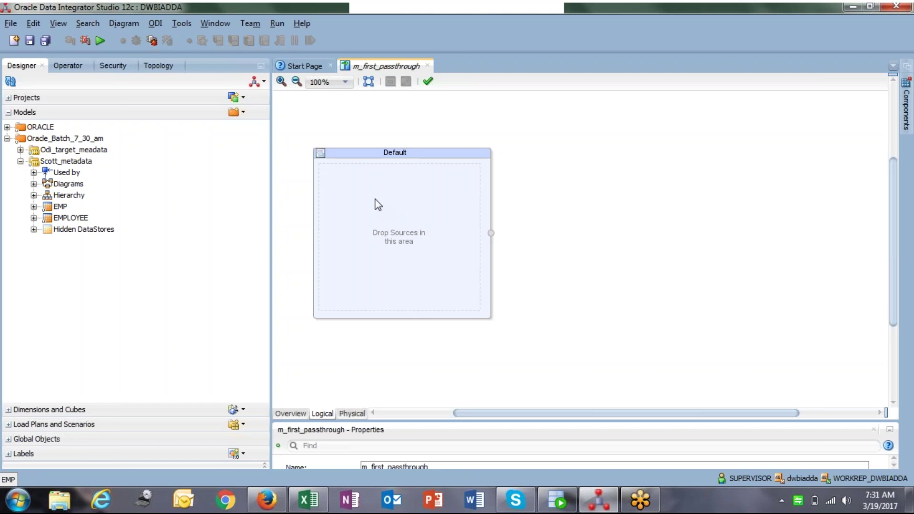
{"action": "left_click", "coordinate": [59, 206]}
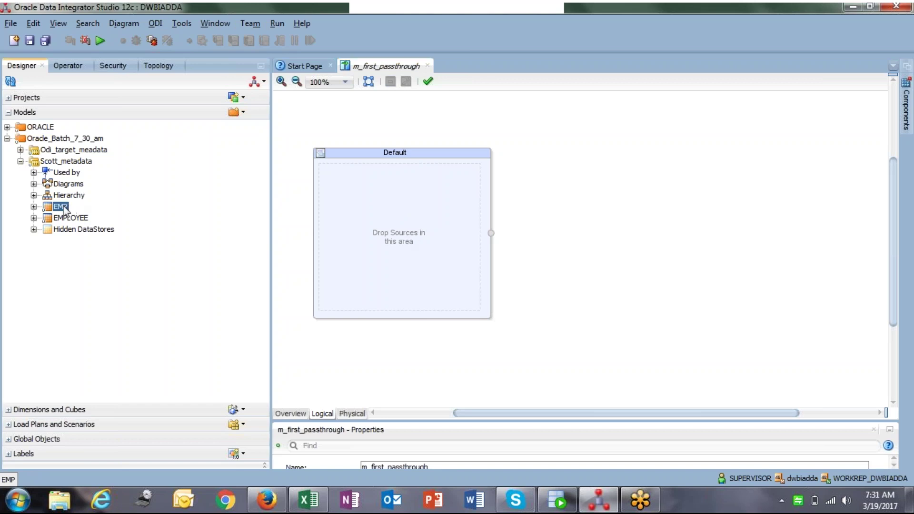
{"action": "left_click", "coordinate": [419, 208]}
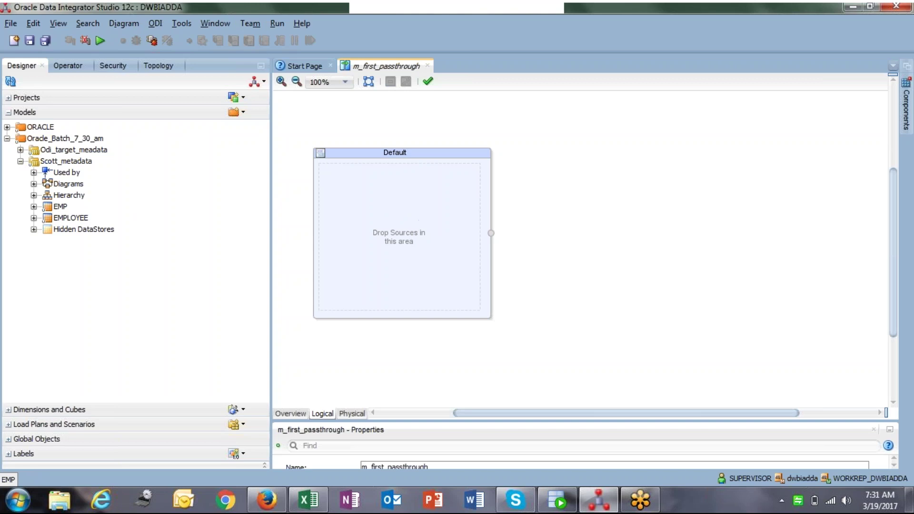
{"action": "scroll", "coordinate": [417, 206], "scroll_direction": "down", "scroll_amount": 3}
{"action": "scroll", "coordinate": [417, 206], "scroll_direction": "up", "scroll_amount": 5}
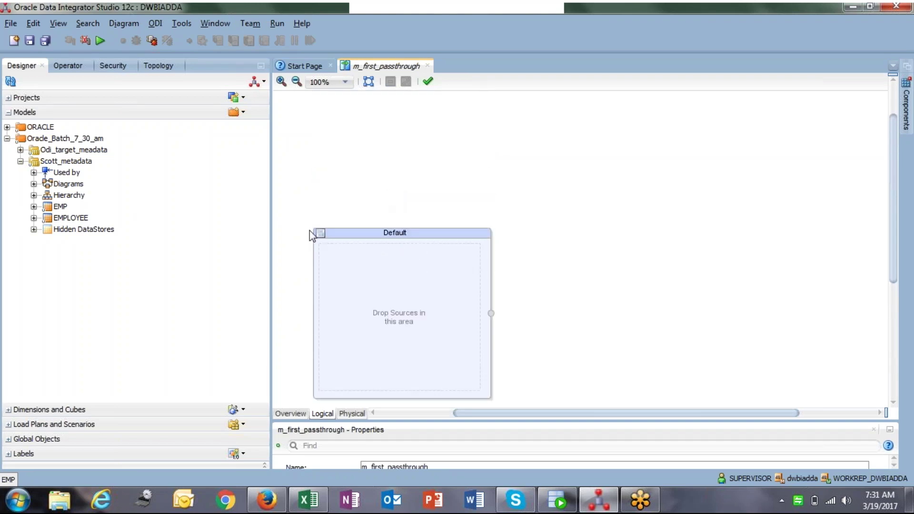
Enlarge the Default dataset box on the canvas and try to add EMP inside it.
{"action": "left_click", "coordinate": [320, 234]}
{"action": "left_click_drag", "start_coordinate": [494, 229], "coordinate": [510, 108]}
{"action": "left_click", "coordinate": [292, 181]}
{"action": "left_click_drag", "start_coordinate": [60, 207], "coordinate": [393, 235]}
{"action": "scroll", "coordinate": [599, 297], "scroll_direction": "down", "scroll_amount": 3}
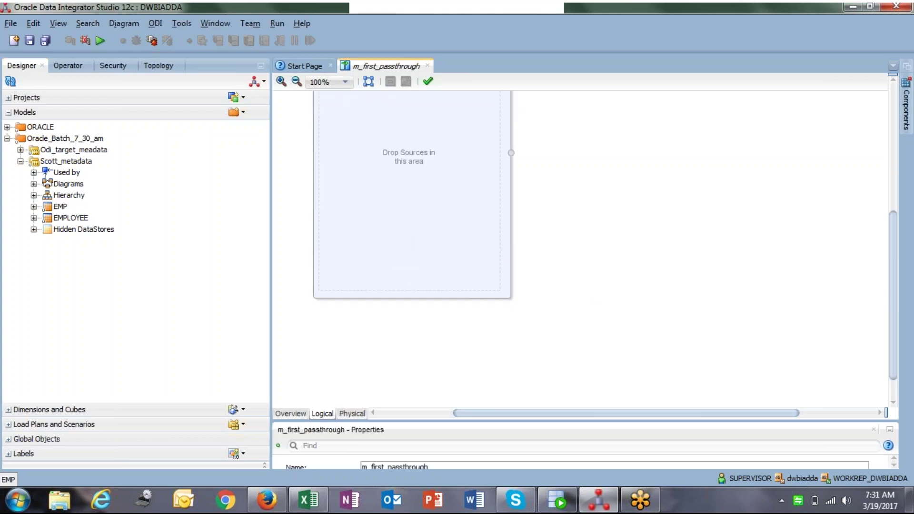
Enlarge the mapping's properties area and try once more to add EMP to the Default dataset.
{"action": "left_click_drag", "start_coordinate": [401, 421], "coordinate": [408, 336]}
{"action": "scroll", "coordinate": [413, 419], "scroll_direction": "up", "scroll_amount": 1}
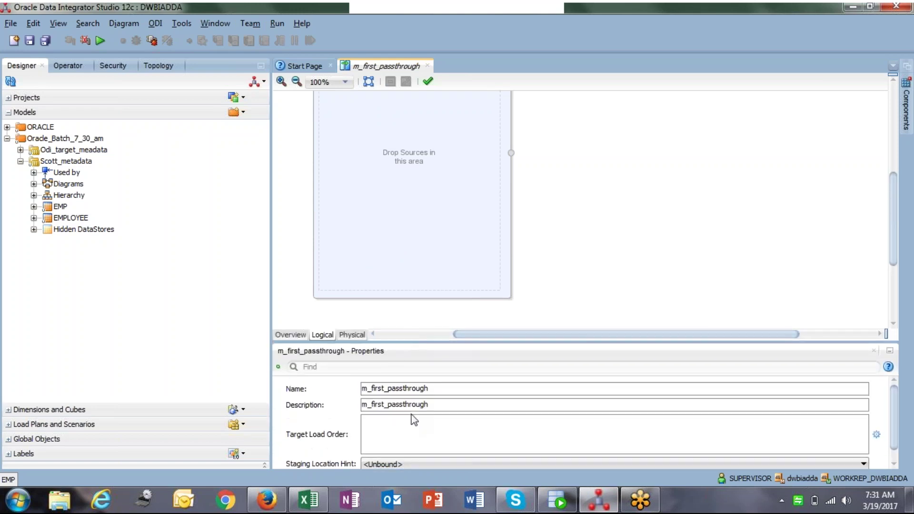
{"action": "left_click_drag", "start_coordinate": [60, 207], "coordinate": [469, 182]}
Expand the Odi_target_meadata model and add its EMPLOYEE datastore to the canvas outside the Default dataset as the target.
{"action": "left_click", "coordinate": [70, 218]}
{"action": "left_click", "coordinate": [20, 150]}
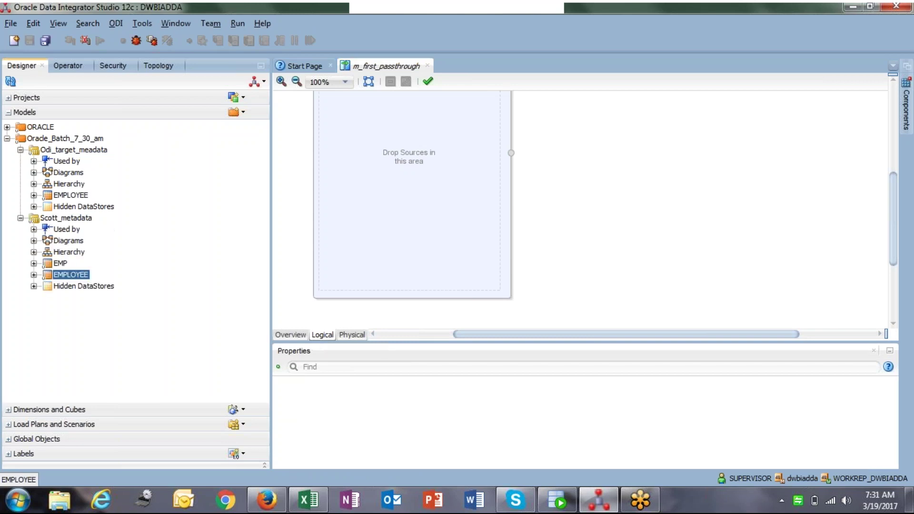
{"action": "left_click_drag", "start_coordinate": [71, 194], "coordinate": [686, 161]}
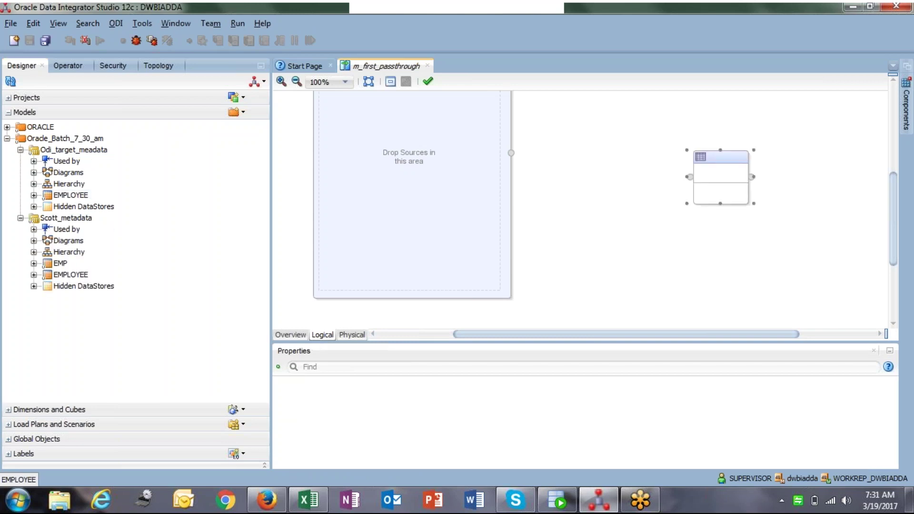
Try to add the Scott_metadata EMP datastore to the Default dataset again, and reposition the Default box on the canvas.
{"action": "left_click", "coordinate": [72, 263]}
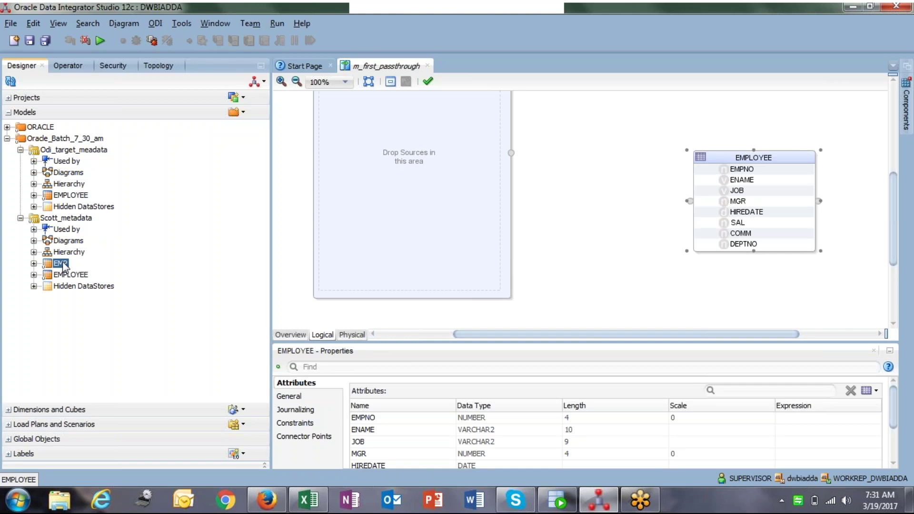
{"action": "left_click_drag", "start_coordinate": [71, 263], "coordinate": [400, 180]}
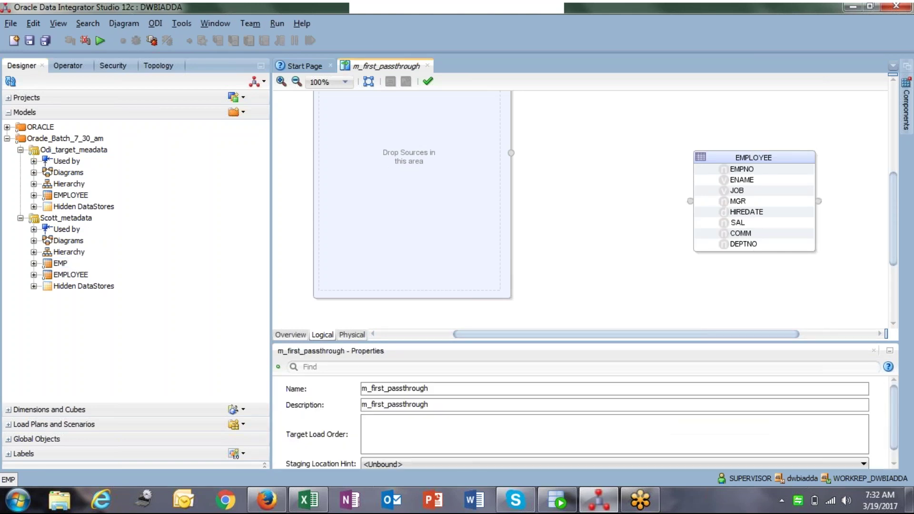
{"action": "scroll", "coordinate": [389, 157], "scroll_direction": "up", "scroll_amount": 3}
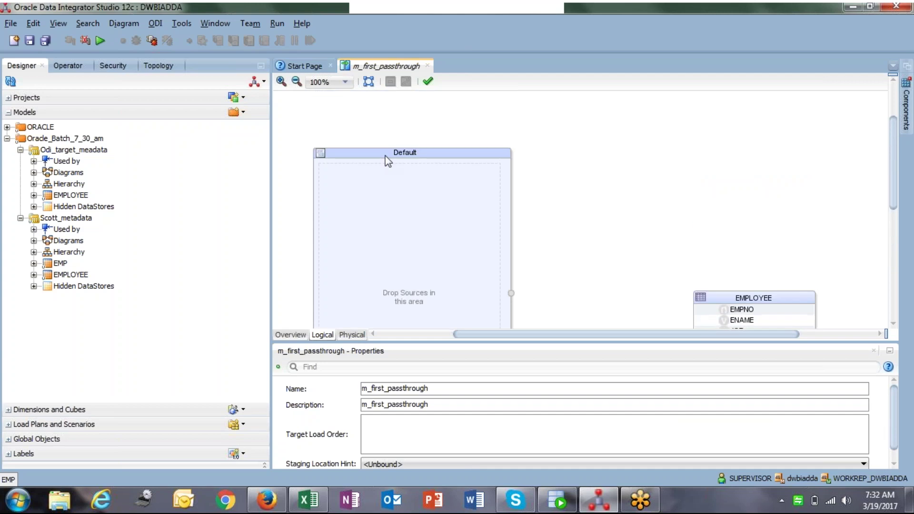
{"action": "left_click", "coordinate": [322, 151]}
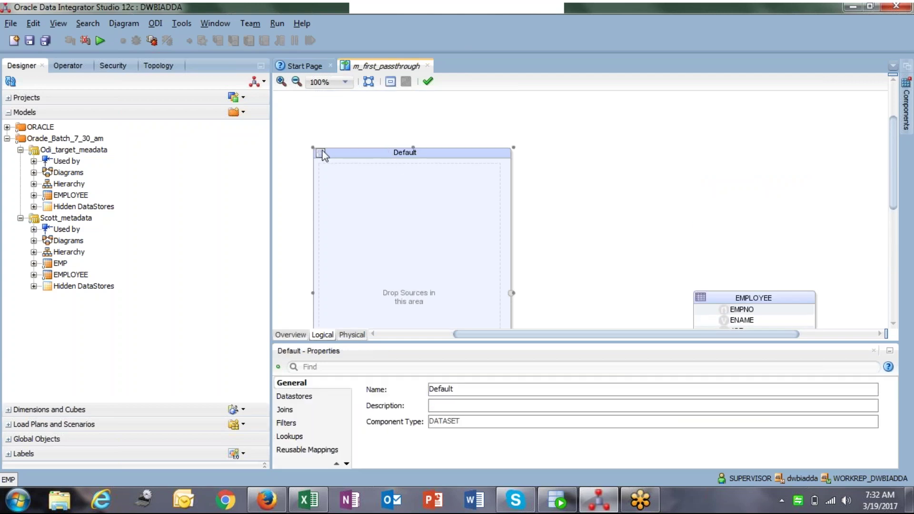
{"action": "left_click", "coordinate": [321, 153]}
{"action": "left_click", "coordinate": [375, 269]}
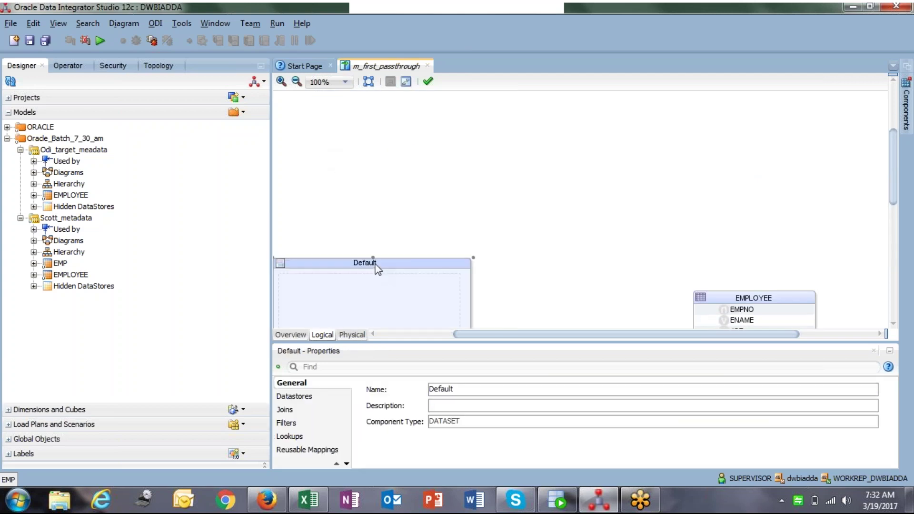
{"action": "left_click_drag", "start_coordinate": [362, 262], "coordinate": [421, 119]}
Try to add the EMP datastore in the lower part of the Default dataset box.
{"action": "scroll", "coordinate": [408, 213], "scroll_direction": "down", "scroll_amount": 5}
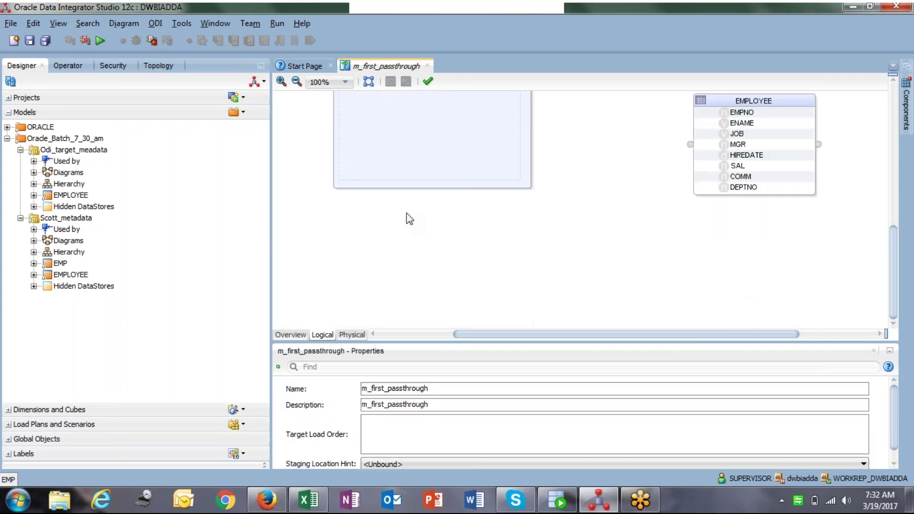
{"action": "left_click_drag", "start_coordinate": [60, 263], "coordinate": [392, 138]}
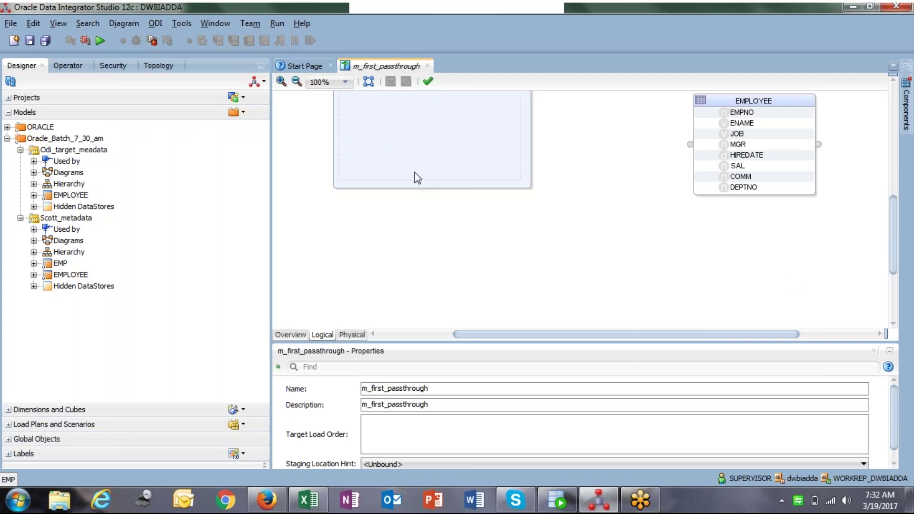
{"action": "scroll", "coordinate": [418, 169], "scroll_direction": "up", "scroll_amount": 5}
{"action": "scroll", "coordinate": [419, 166], "scroll_direction": "up", "scroll_amount": 4}
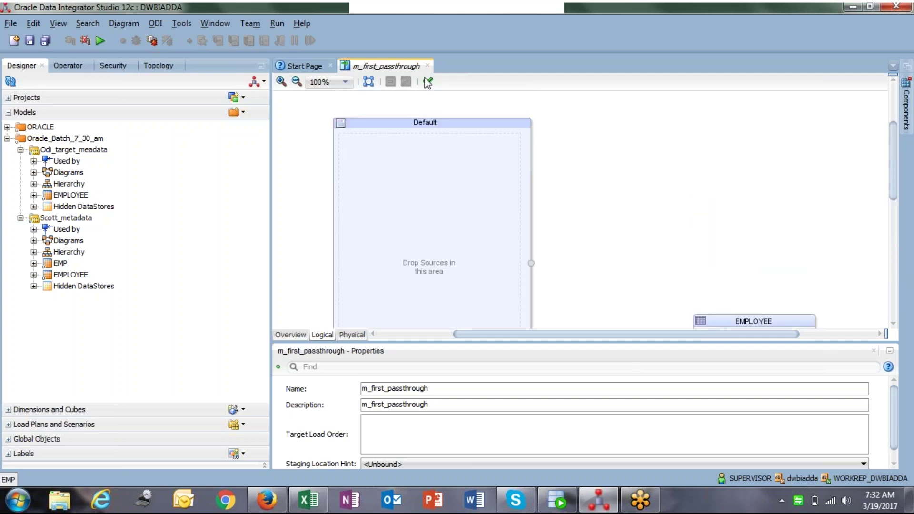
Move the EMPLOYEE target up beside the upper part of the Default dataset.
{"action": "left_click", "coordinate": [438, 124]}
{"action": "left_click", "coordinate": [393, 202]}
{"action": "left_click_drag", "start_coordinate": [733, 304], "coordinate": [709, 138]}
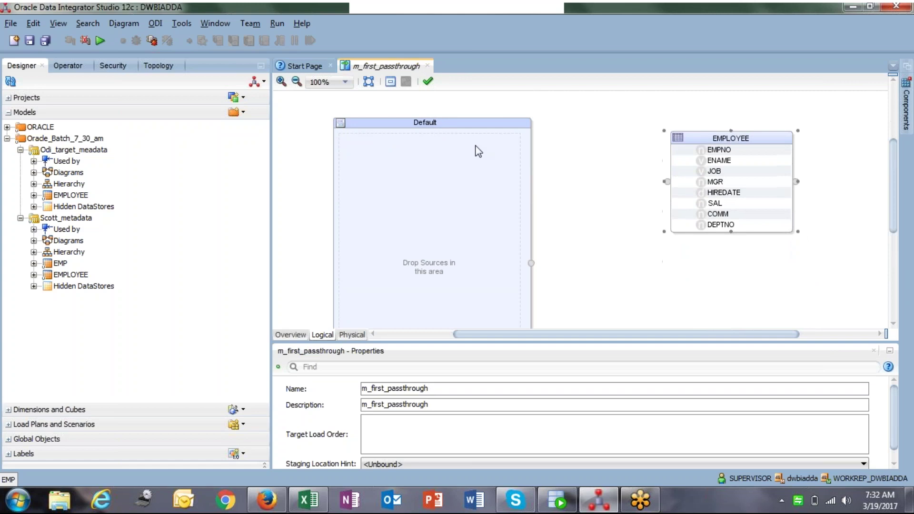
Add the EMPLOYEE and EMP datastores from Scott_metadata to the Default dataset.
{"action": "scroll", "coordinate": [415, 189], "scroll_direction": "down", "scroll_amount": 3}
{"action": "scroll", "coordinate": [415, 189], "scroll_direction": "up", "scroll_amount": 4}
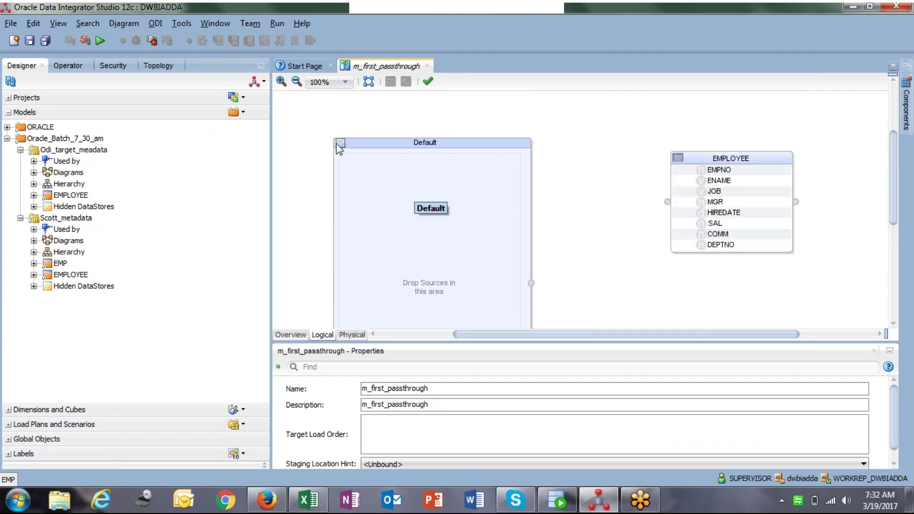
{"action": "left_click", "coordinate": [71, 275]}
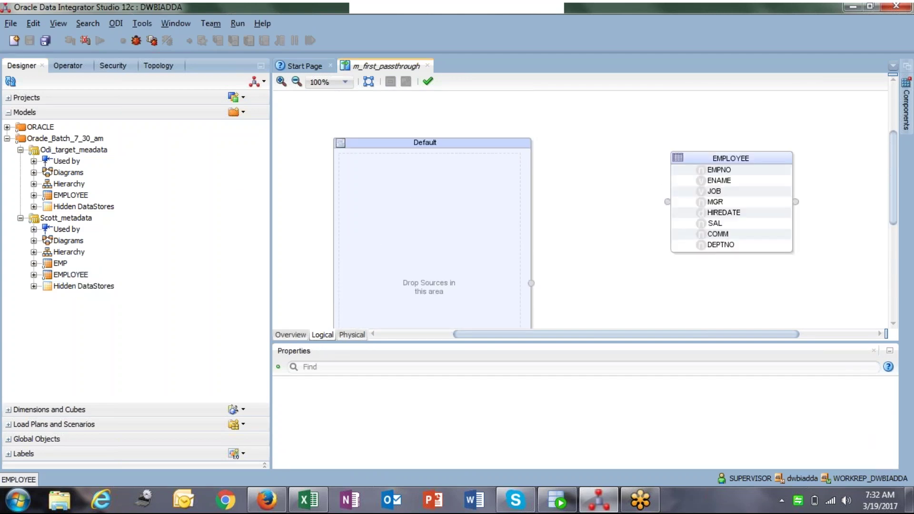
{"action": "left_click", "coordinate": [83, 276]}
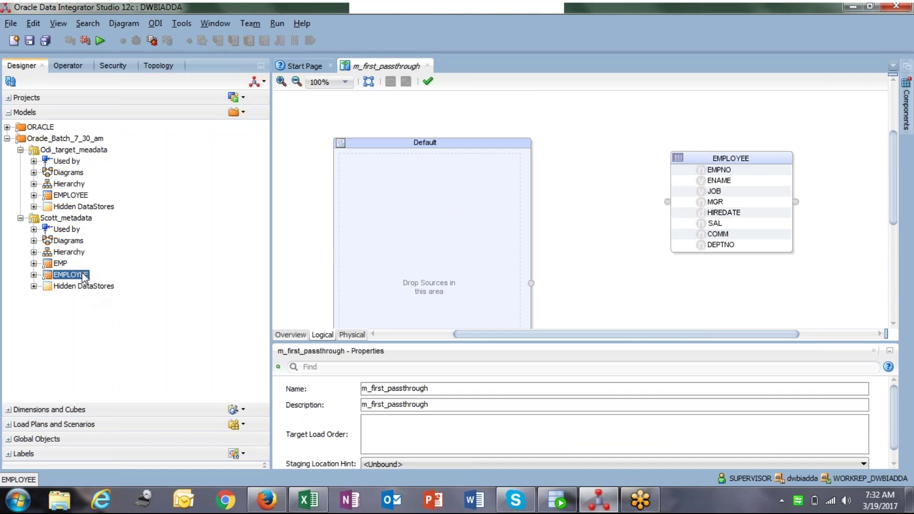
{"action": "left_click", "coordinate": [60, 265]}
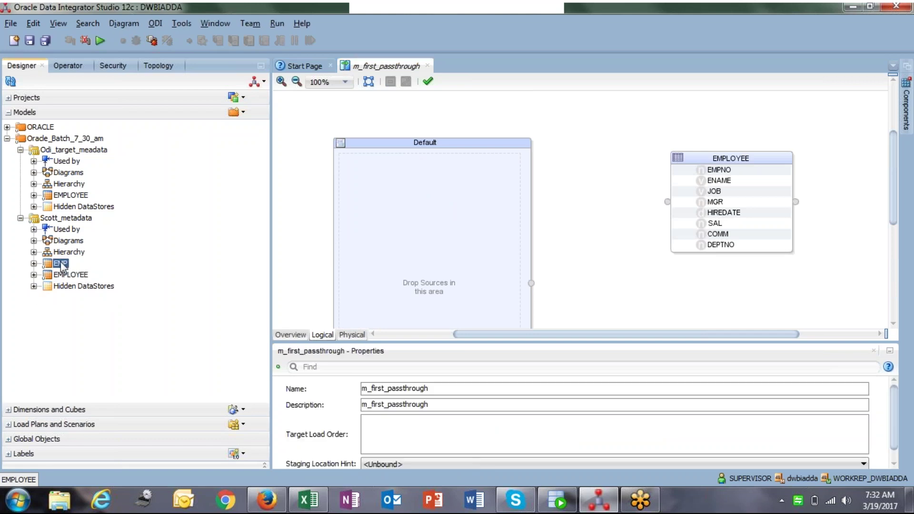
{"action": "left_click", "coordinate": [373, 224]}
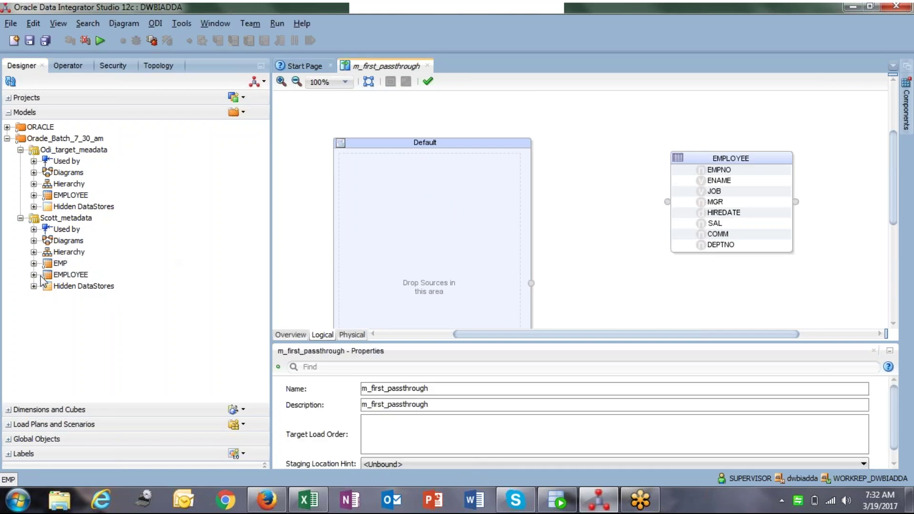
Place the Scott_metadata EMP datastore on the canvas outside the Default dataset, and spread out the Default, EMP and EMPLOYEE boxes.
{"action": "left_click_drag", "start_coordinate": [60, 263], "coordinate": [538, 100]}
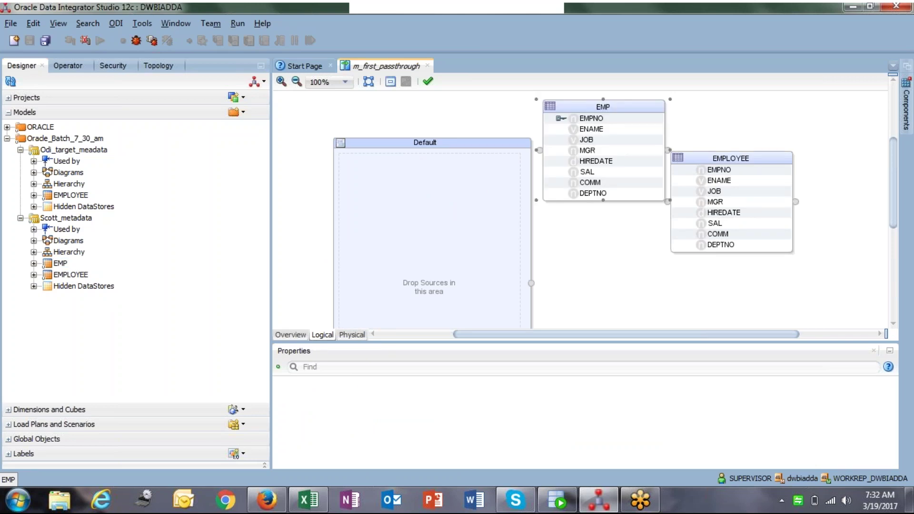
{"action": "left_click_drag", "start_coordinate": [482, 143], "coordinate": [423, 113]}
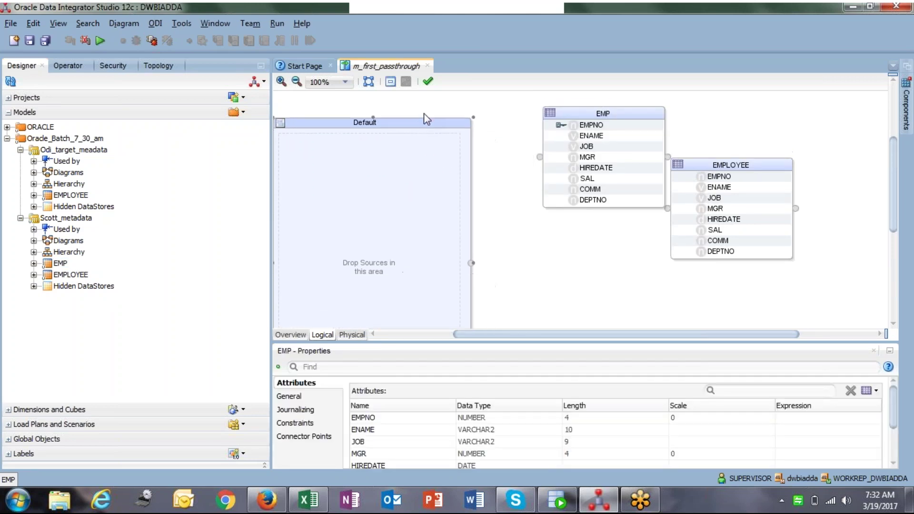
{"action": "left_click_drag", "start_coordinate": [608, 177], "coordinate": [525, 179]}
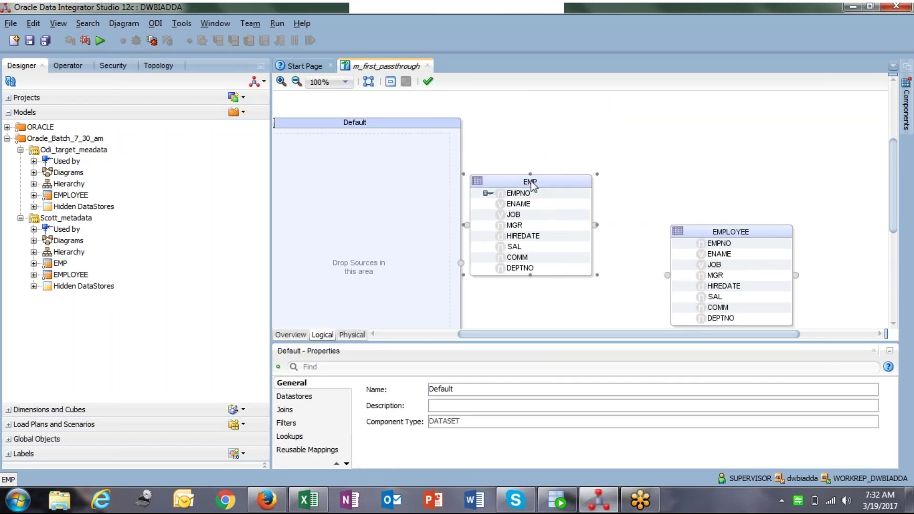
{"action": "left_click_drag", "start_coordinate": [674, 231], "coordinate": [721, 202]}
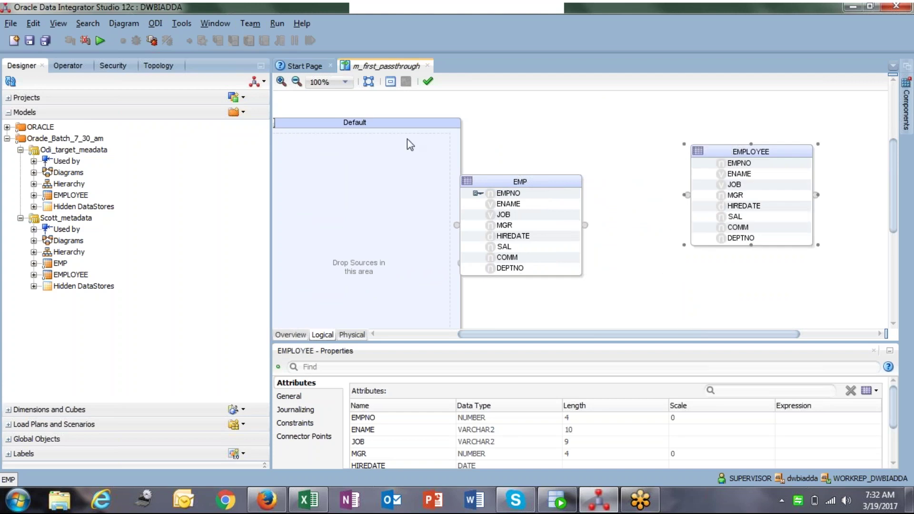
Rearrange the Default dataset and EMP boxes so that the EMP6 source inside the dataset is in view.
{"action": "left_click", "coordinate": [386, 126]}
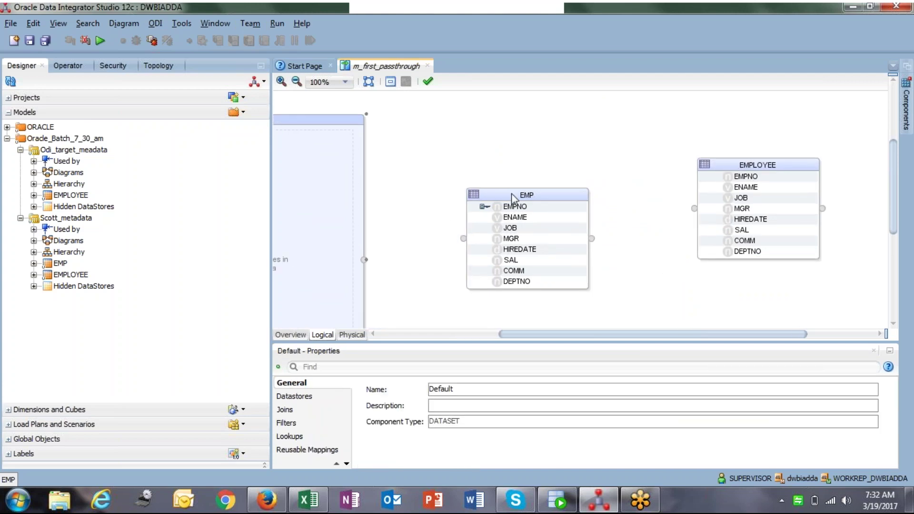
{"action": "left_click_drag", "start_coordinate": [513, 195], "coordinate": [432, 145]}
{"action": "left_click", "coordinate": [425, 158]}
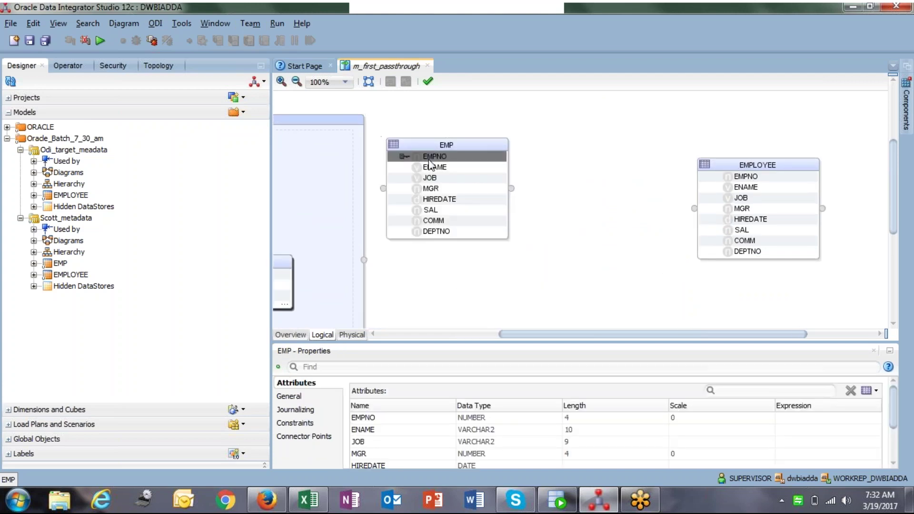
{"action": "left_click", "coordinate": [292, 262]}
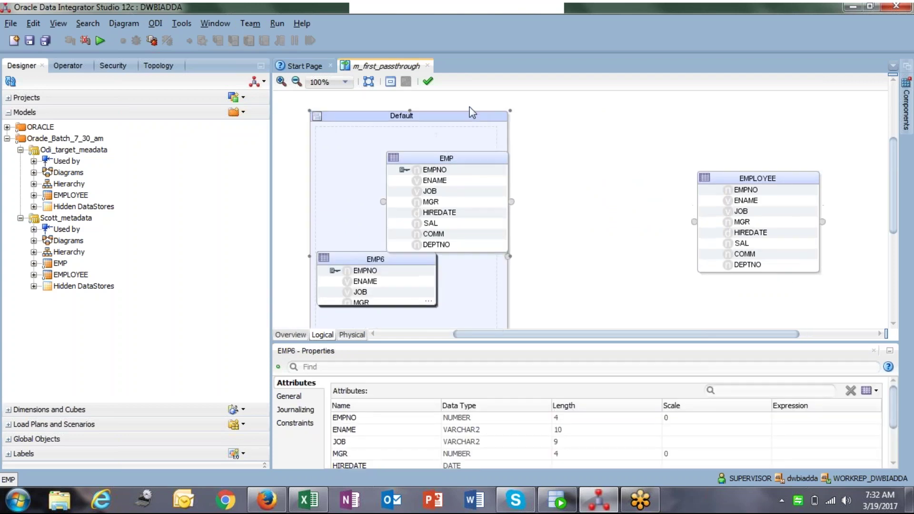
{"action": "left_click", "coordinate": [469, 106]}
{"action": "left_click_drag", "start_coordinate": [470, 169], "coordinate": [389, 168]}
Remove the standalone EMP datastore from the mapping diagram and confirm the removal.
{"action": "right_click", "coordinate": [412, 165]}
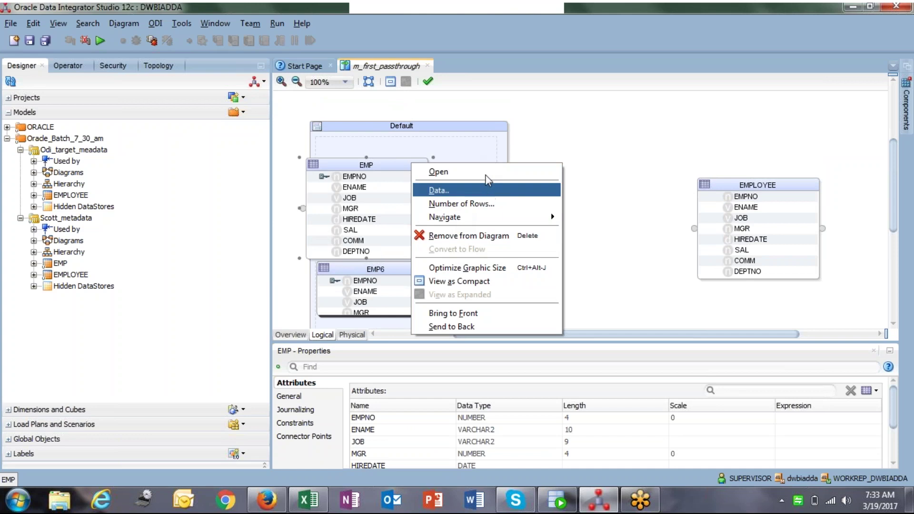
{"action": "left_click", "coordinate": [448, 131]}
{"action": "right_click", "coordinate": [450, 130]}
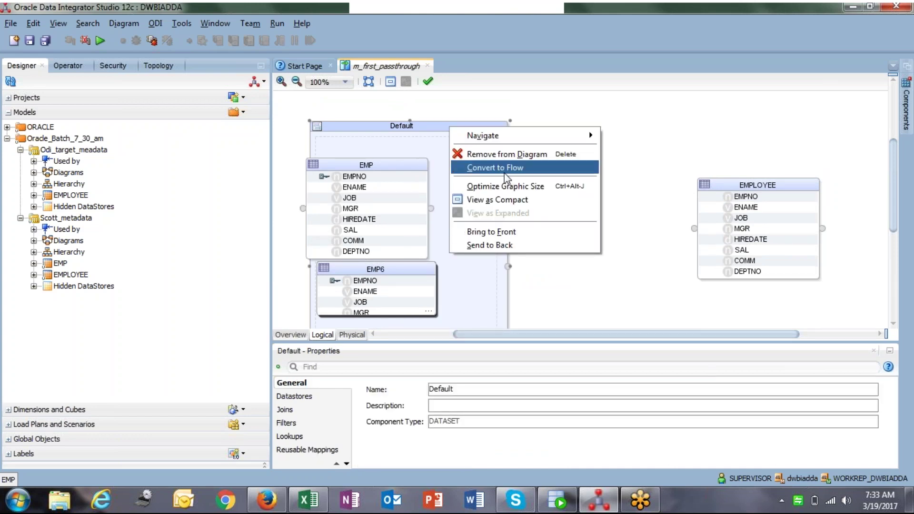
{"action": "left_click", "coordinate": [410, 165]}
{"action": "right_click", "coordinate": [410, 164]}
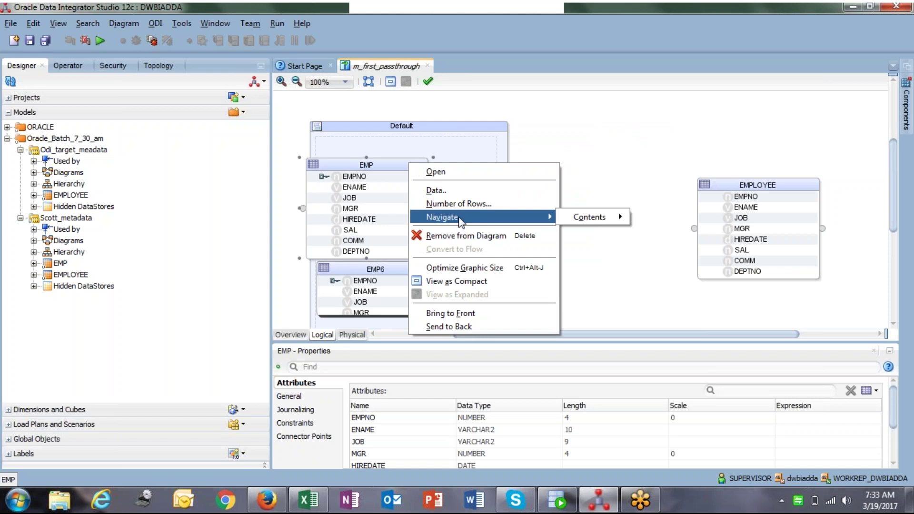
{"action": "left_click", "coordinate": [476, 237]}
{"action": "left_click", "coordinate": [509, 280]}
Move EMP6 up inside the Default dataset and delete it, then select the EMPLOYEE1 source.
{"action": "left_click_drag", "start_coordinate": [393, 275], "coordinate": [418, 176]}
{"action": "right_click", "coordinate": [425, 190]}
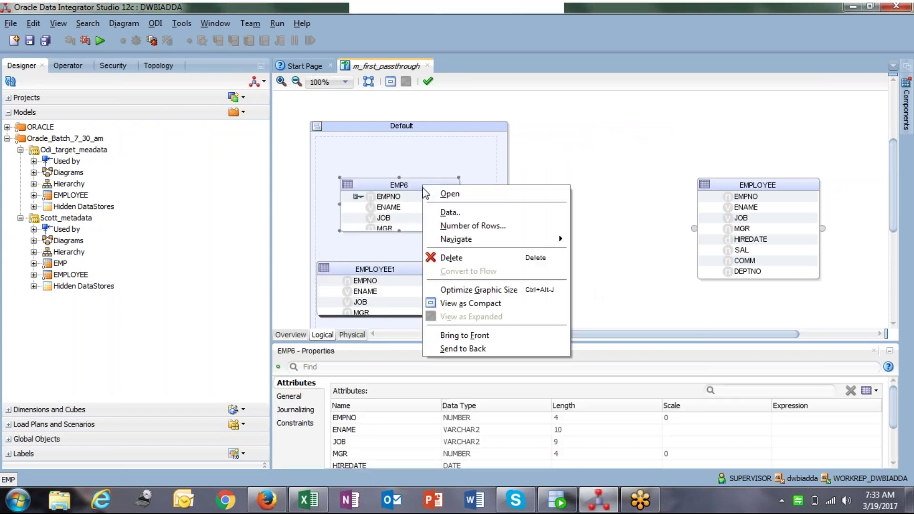
{"action": "left_click", "coordinate": [460, 258]}
{"action": "left_click", "coordinate": [512, 280]}
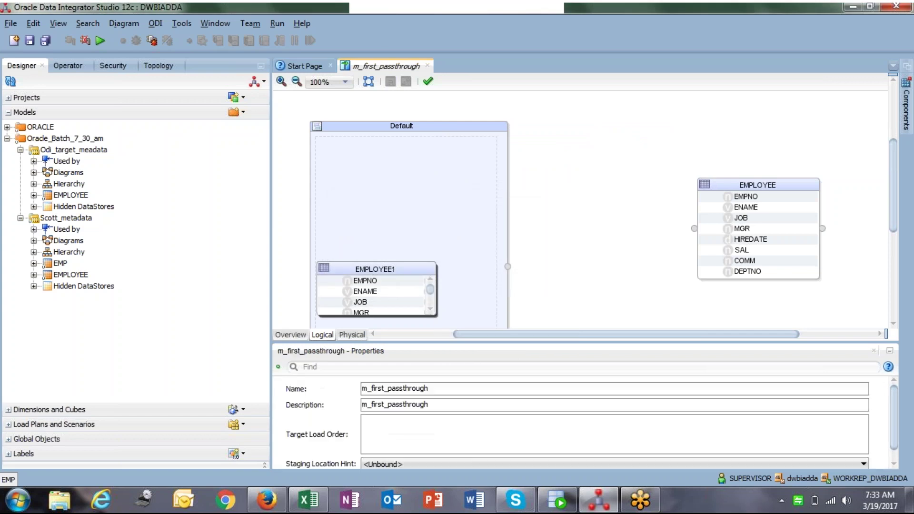
{"action": "left_click", "coordinate": [377, 268]}
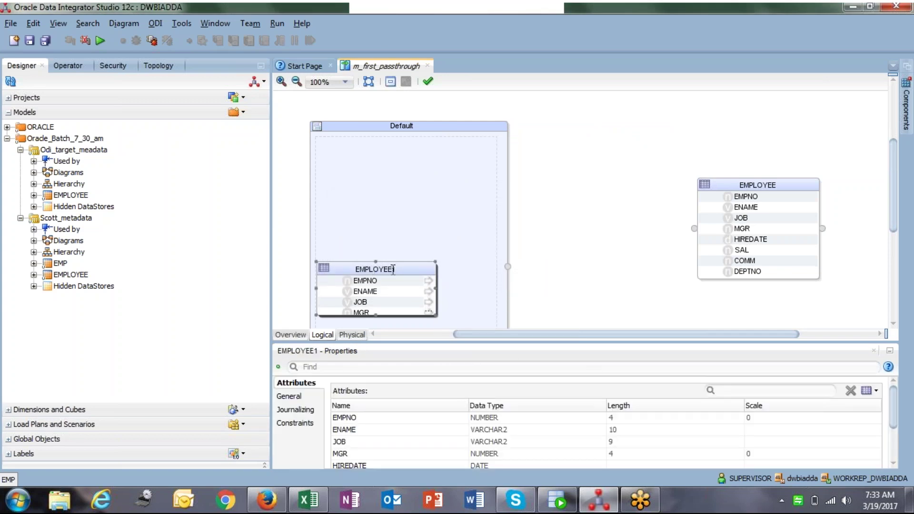
Move EMPLOYEE1 up inside the Default dataset and delete the EMPLOYEE source that was underneath it.
{"action": "left_click_drag", "start_coordinate": [414, 273], "coordinate": [428, 148]}
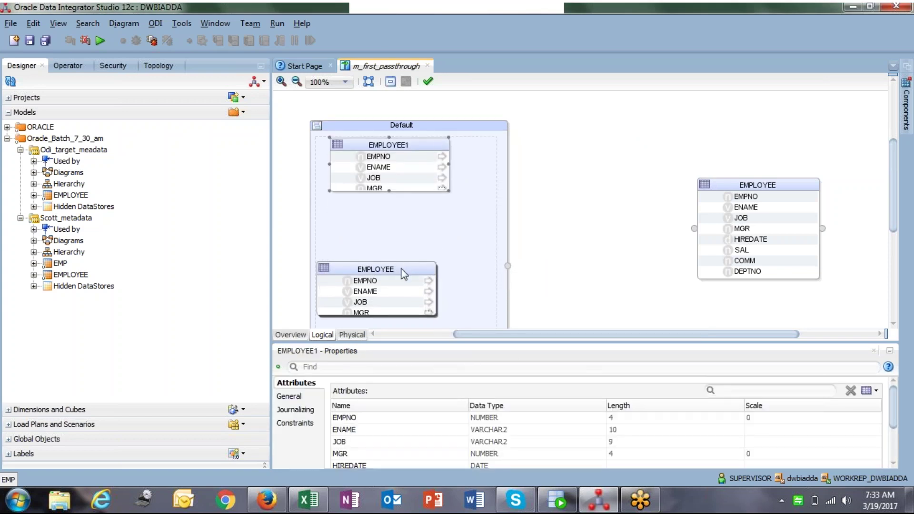
{"action": "scroll", "coordinate": [399, 271], "scroll_direction": "down", "scroll_amount": 2}
{"action": "key", "text": "Delete"}
{"action": "left_click", "coordinate": [507, 280]}
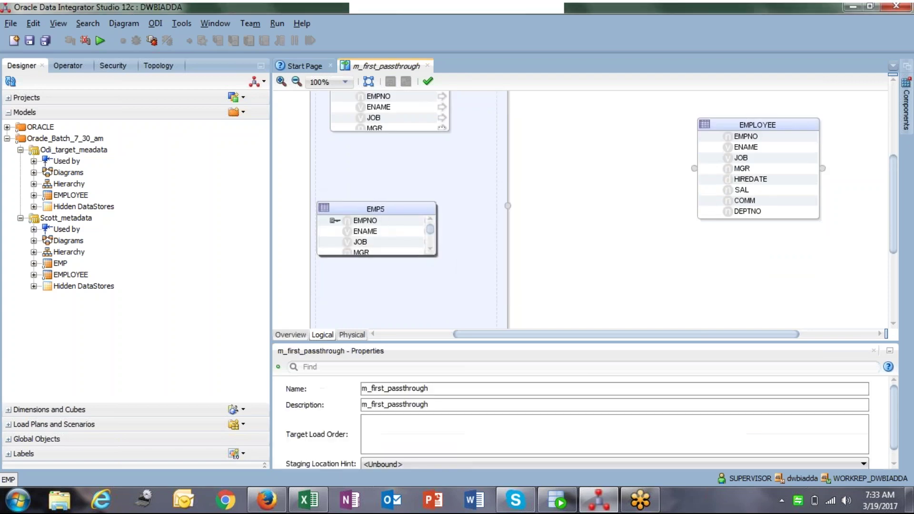
Delete the duplicate EMP5, EMP4, EMP3 and EMP2 sources from the Default dataset, confirming each removal.
{"action": "key", "text": "Delete"}
{"action": "left_click", "coordinate": [509, 277]}
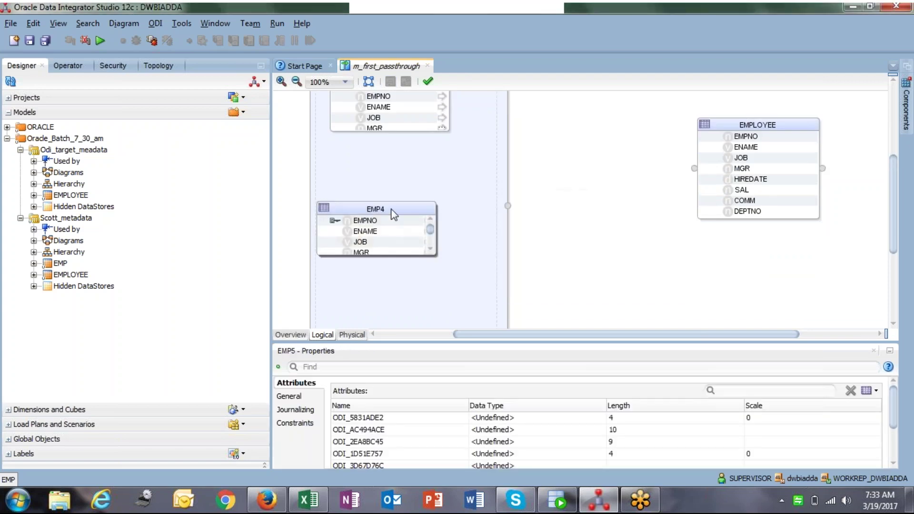
{"action": "left_click", "coordinate": [390, 208]}
{"action": "key", "text": "Delete"}
{"action": "left_click", "coordinate": [509, 277]}
{"action": "key", "text": "Delete"}
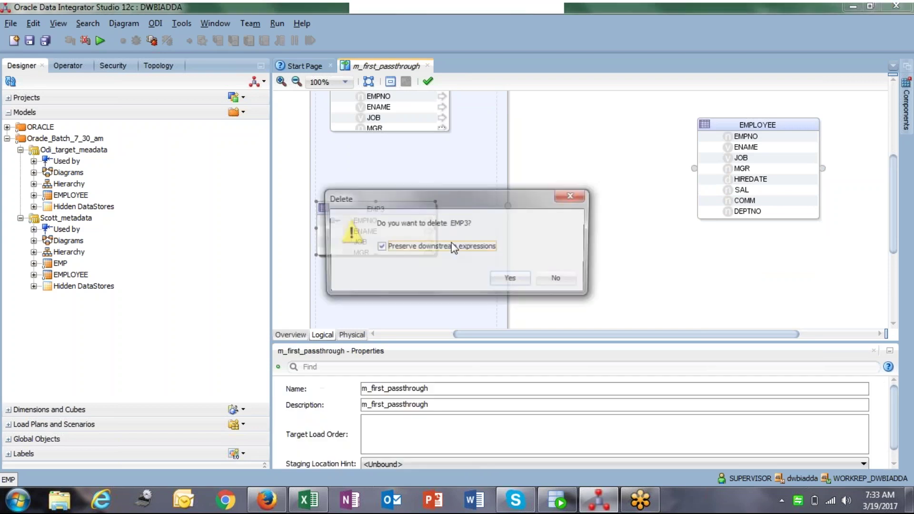
{"action": "left_click", "coordinate": [512, 279]}
{"action": "left_click", "coordinate": [386, 208]}
{"action": "key", "text": "Delete"}
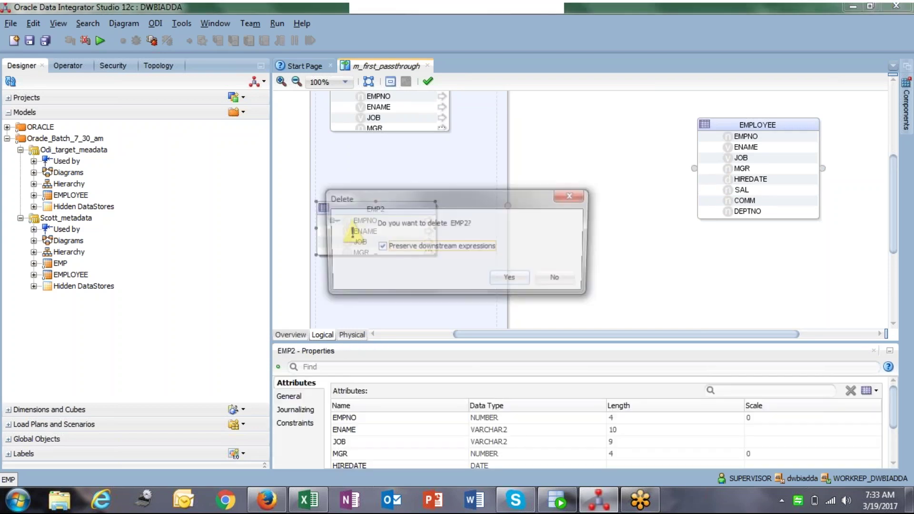
{"action": "left_click", "coordinate": [511, 280]}
Delete the EMPLOYEE1 and EMP1 sources from the Default dataset, confirming both removals.
{"action": "scroll", "coordinate": [404, 233], "scroll_direction": "up", "scroll_amount": 2}
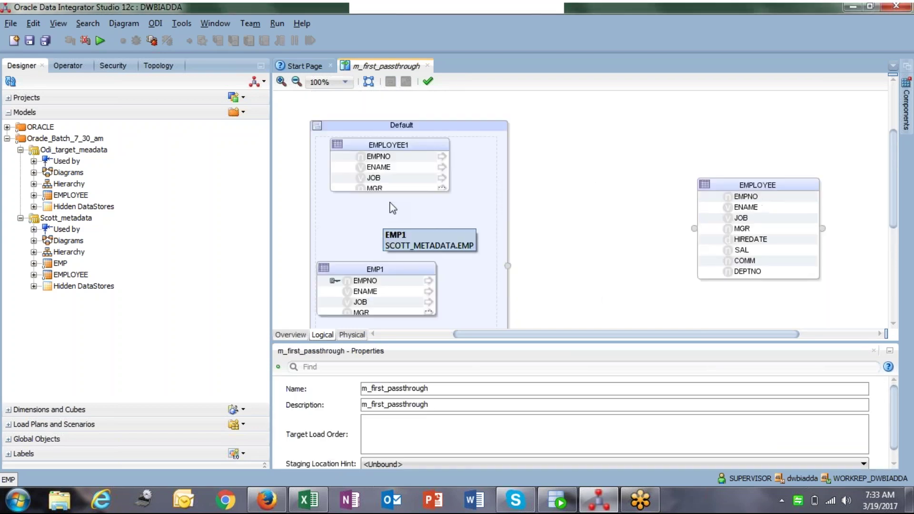
{"action": "left_click", "coordinate": [424, 144]}
{"action": "key", "text": "Delete"}
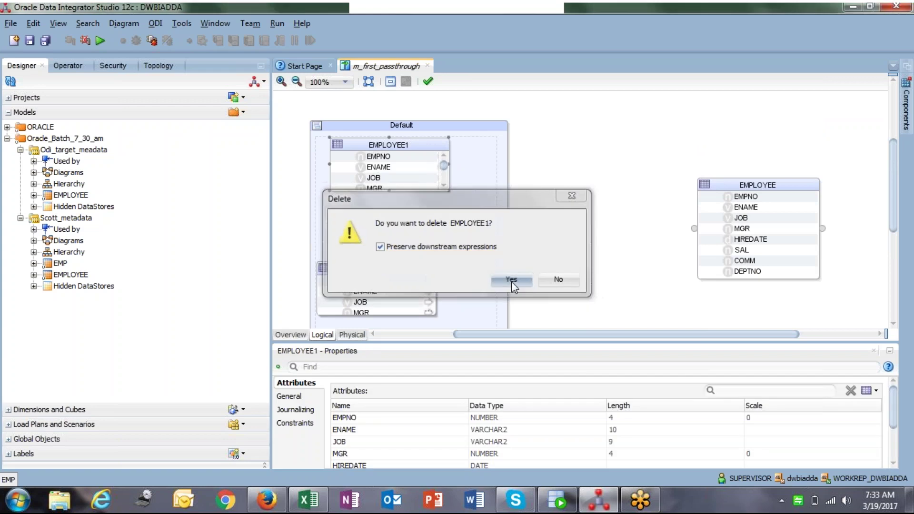
{"action": "left_click", "coordinate": [513, 280]}
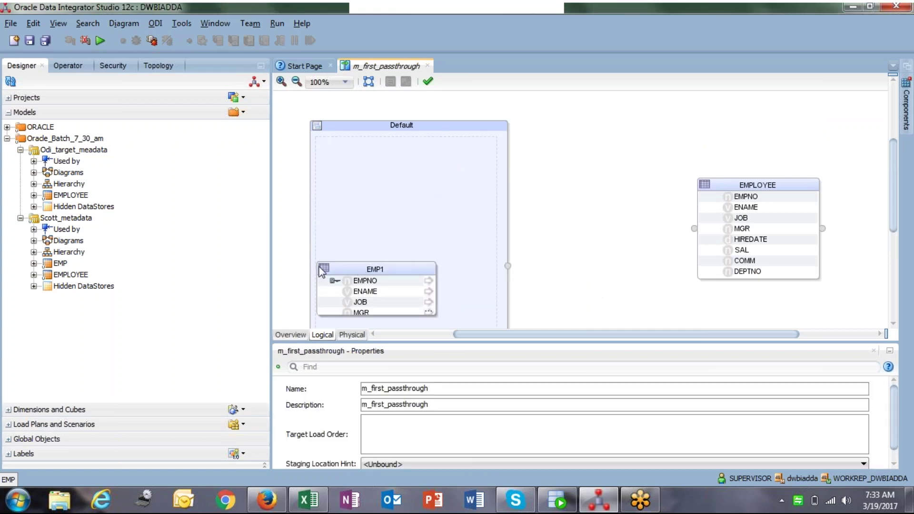
{"action": "left_click_drag", "start_coordinate": [354, 275], "coordinate": [364, 185]}
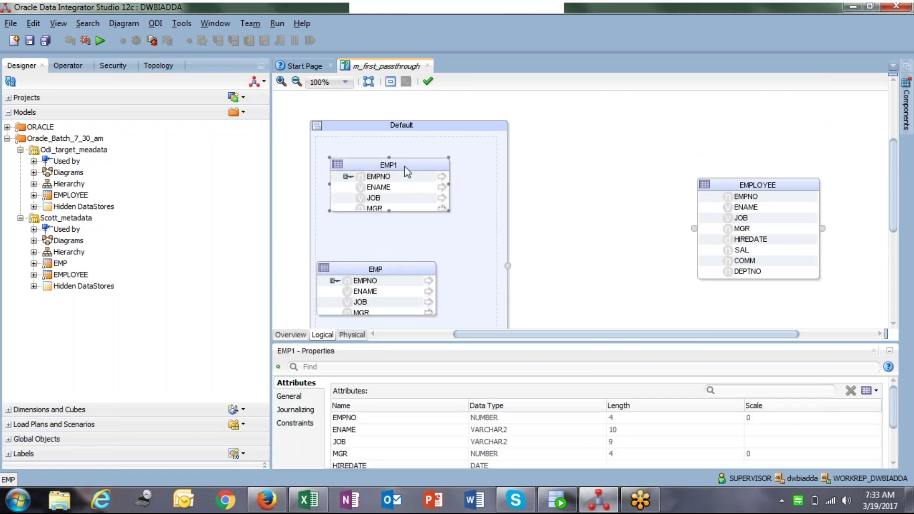
{"action": "key", "text": "Delete"}
{"action": "left_click", "coordinate": [512, 280]}
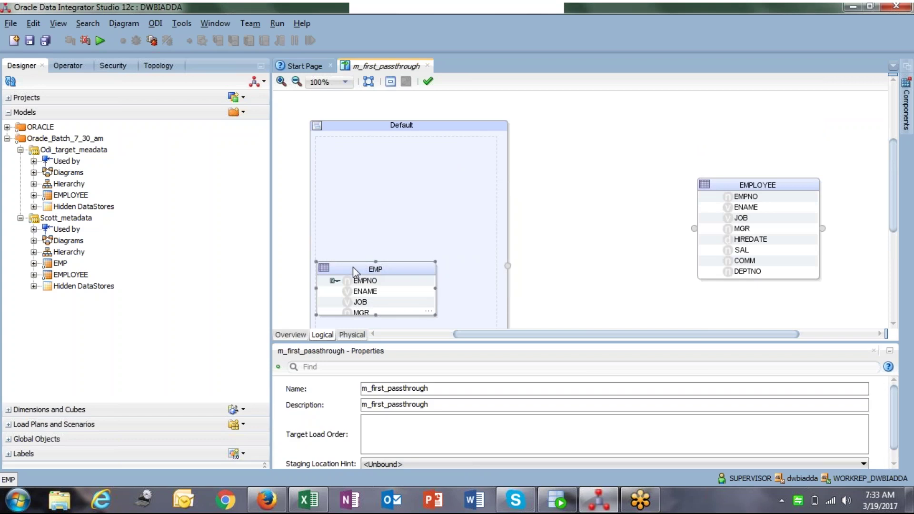
Move the remaining EMP source up inside the Default dataset and stretch it until all its columns from EMPNO to DEPTNO show.
{"action": "left_click_drag", "start_coordinate": [355, 275], "coordinate": [367, 181]}
{"action": "left_click_drag", "start_coordinate": [391, 221], "coordinate": [389, 288]}
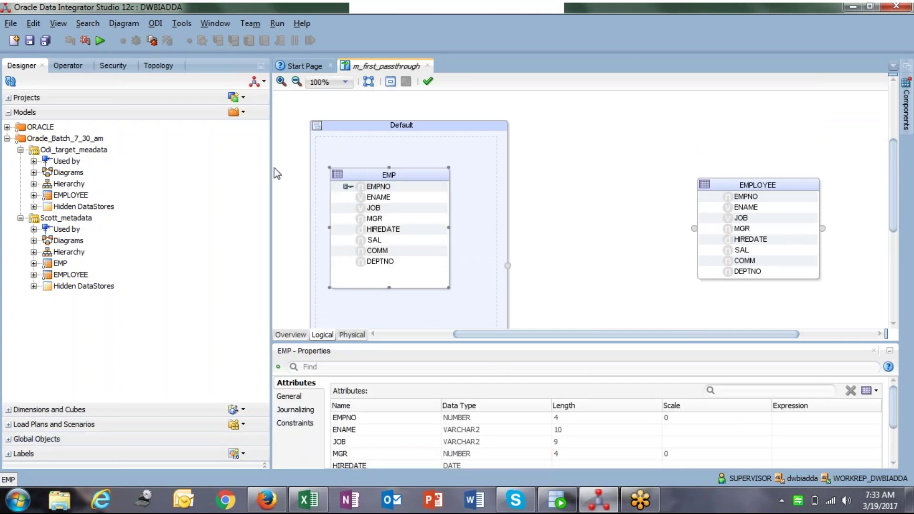
{"action": "left_click_drag", "start_coordinate": [270, 222], "coordinate": [115, 200]}
{"action": "left_click", "coordinate": [327, 216]}
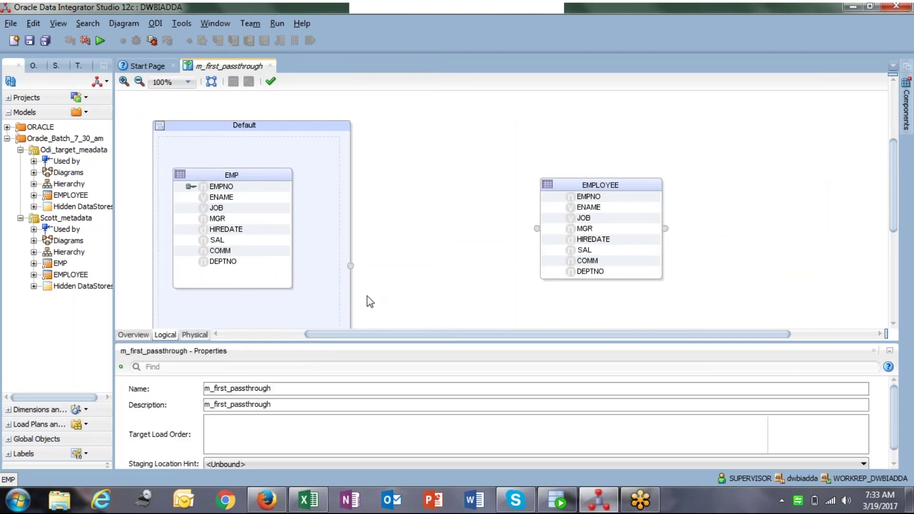
{"action": "left_click_drag", "start_coordinate": [347, 334], "coordinate": [259, 329]}
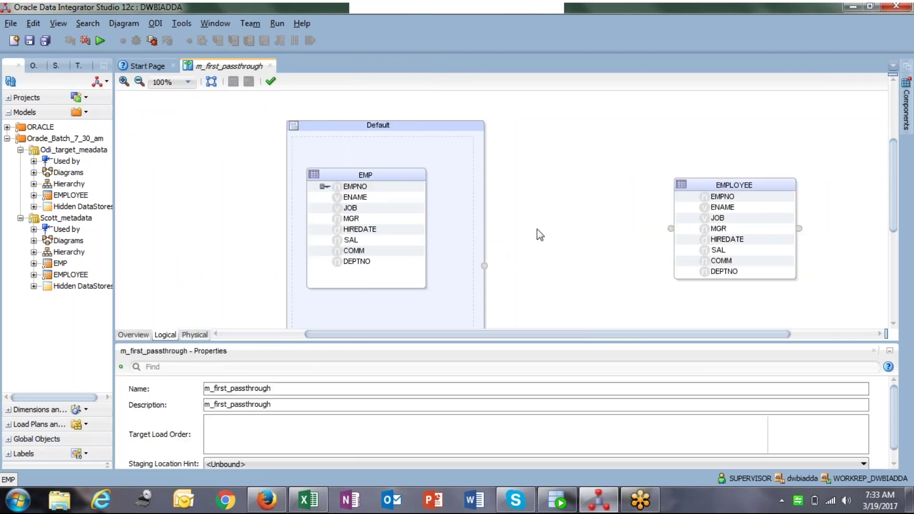
{"action": "scroll", "coordinate": [536, 232], "scroll_direction": "down", "scroll_amount": 2}
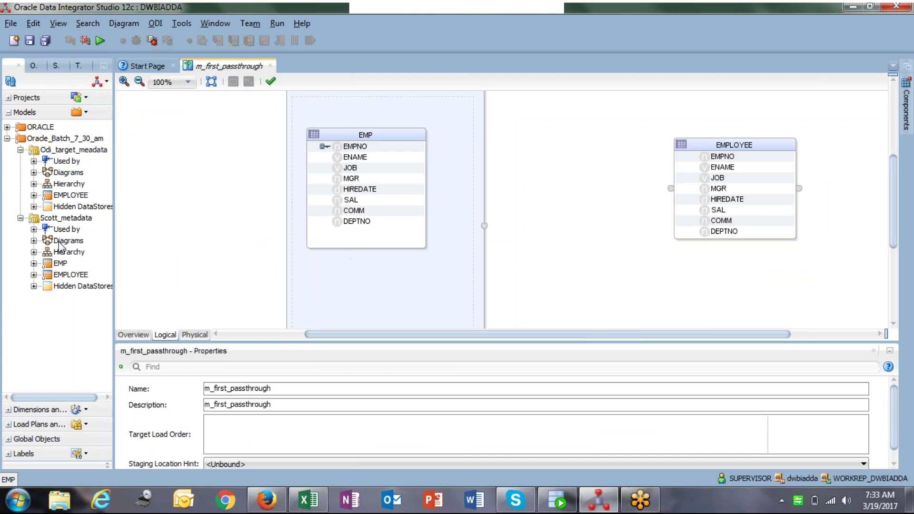
Collapse the Odi_target_meadata and Scott_metadata models and expand Knowledge Modules in the Odi_batch_7_am project.
{"action": "left_click_drag", "start_coordinate": [114, 272], "coordinate": [199, 291]}
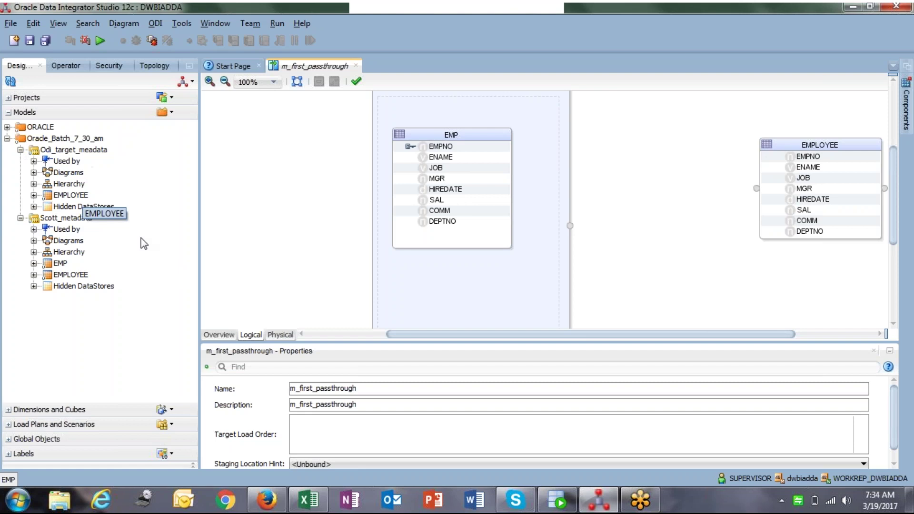
{"action": "left_click_drag", "start_coordinate": [415, 334], "coordinate": [474, 346]}
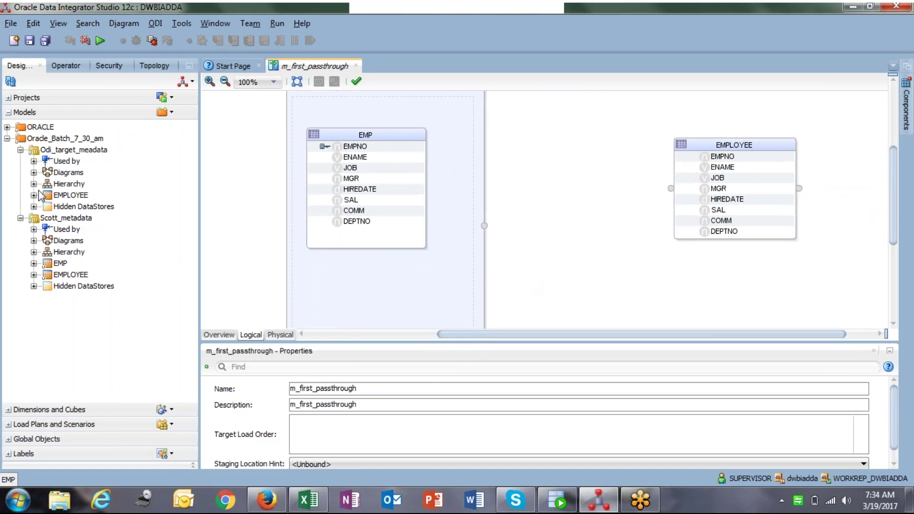
{"action": "left_click", "coordinate": [20, 149]}
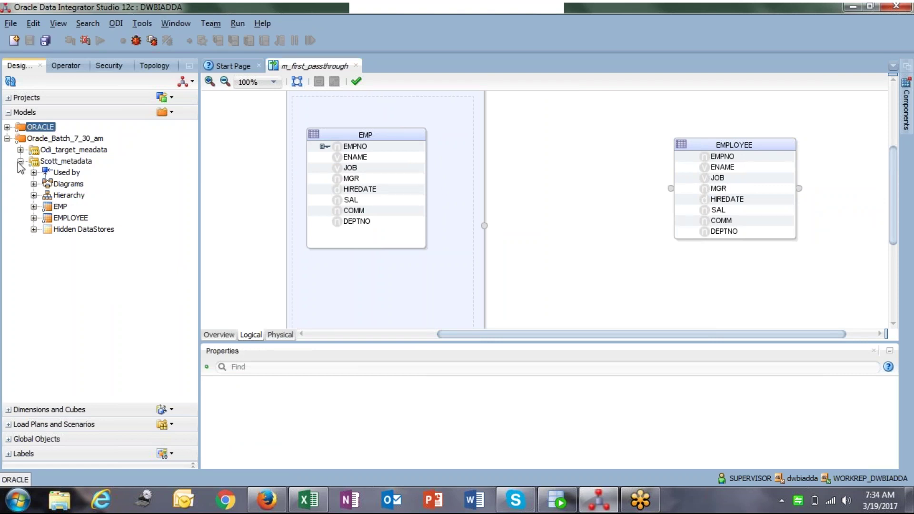
{"action": "left_click", "coordinate": [20, 161]}
{"action": "left_click", "coordinate": [10, 114]}
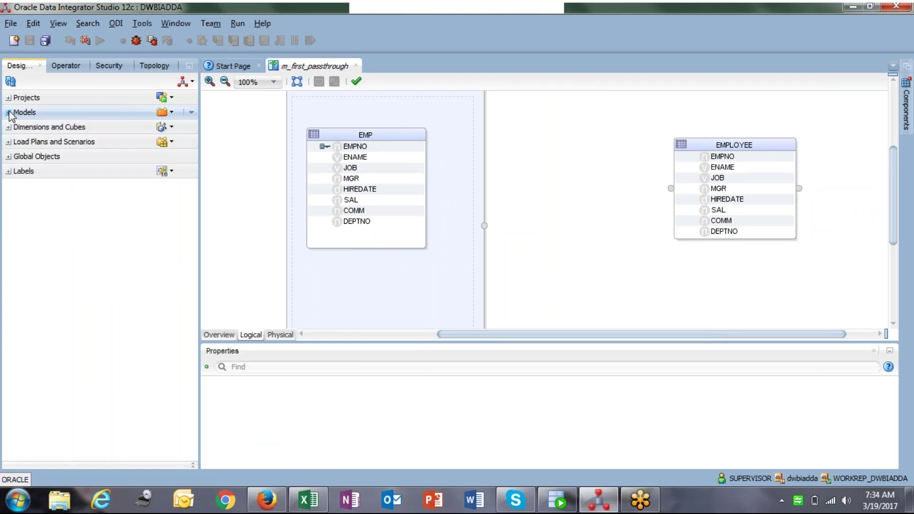
{"action": "left_click", "coordinate": [9, 97]}
{"action": "left_click", "coordinate": [7, 123]}
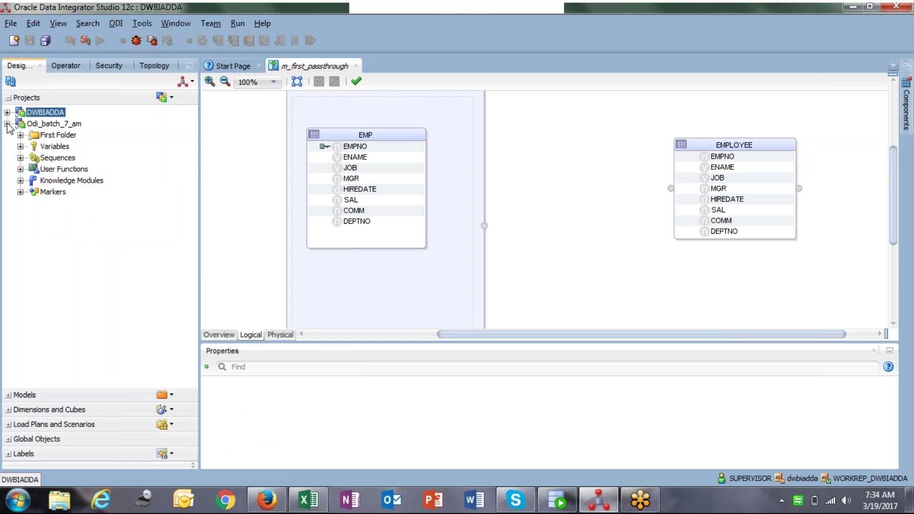
{"action": "left_click", "coordinate": [20, 181]}
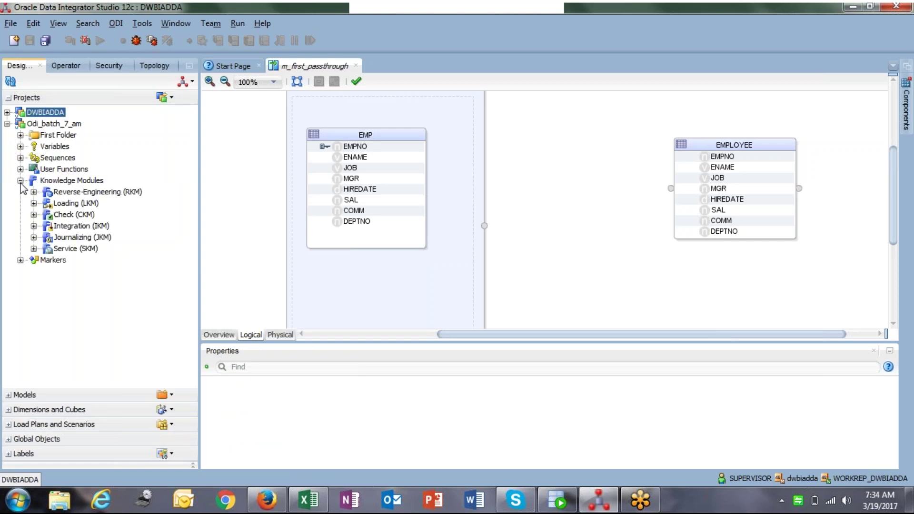
Examine the knowledge module categories of the project, checking Loading (LKM) and Integration (IKM) for existing modules.
{"action": "left_click", "coordinate": [68, 226]}
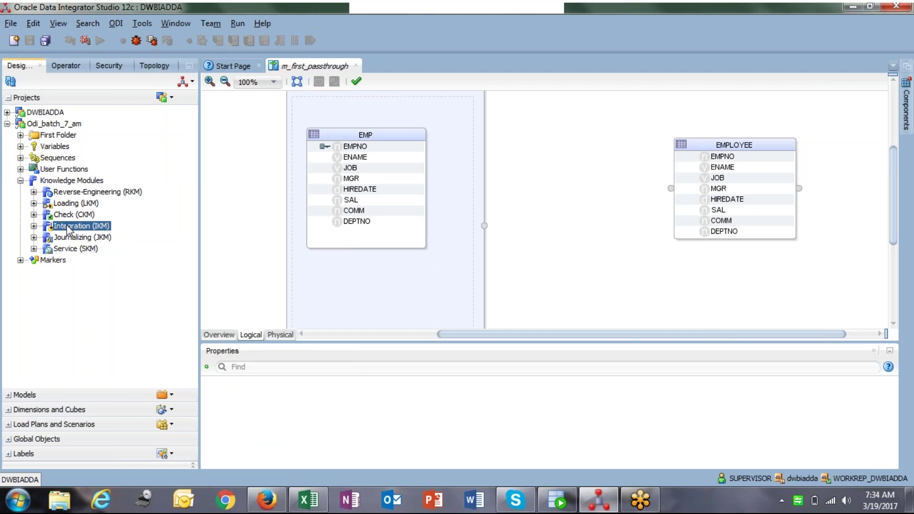
{"action": "left_click", "coordinate": [74, 203]}
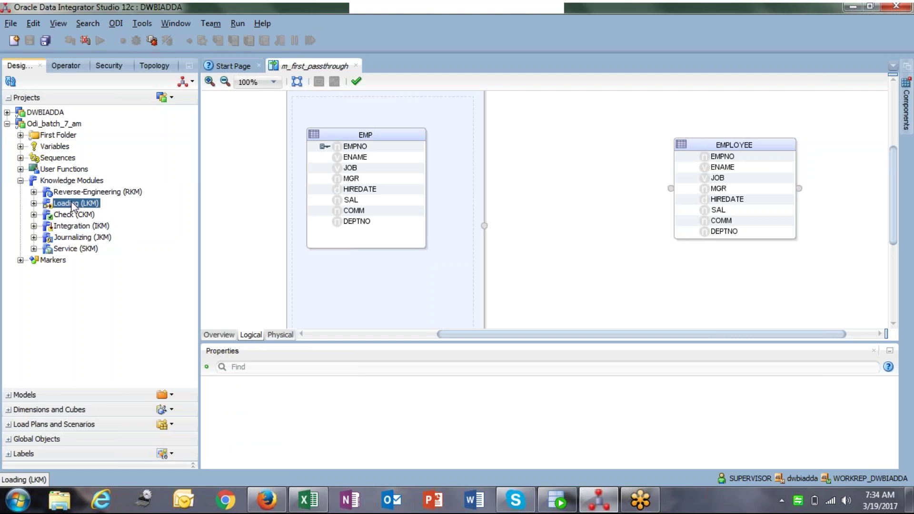
{"action": "left_click", "coordinate": [34, 214]}
{"action": "left_click", "coordinate": [33, 237]}
{"action": "left_click", "coordinate": [34, 191]}
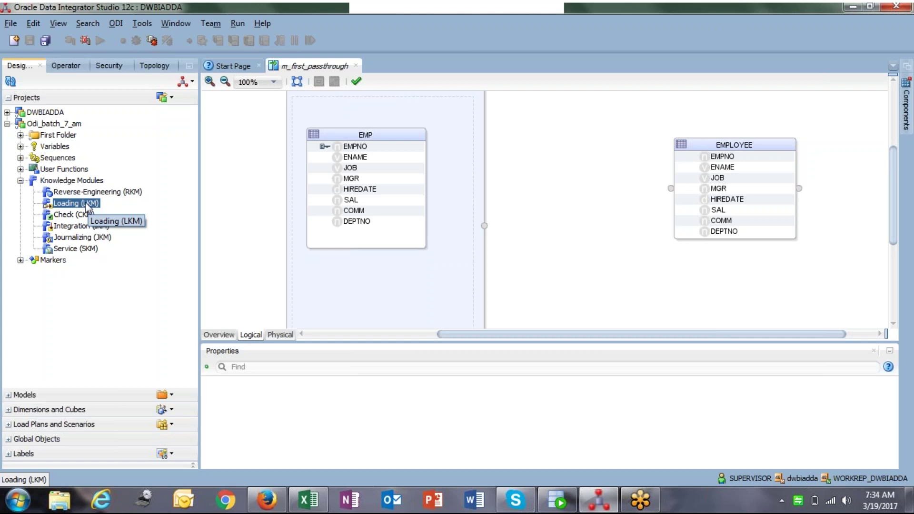
{"action": "key", "text": "Down"}
{"action": "key", "text": "Down"}
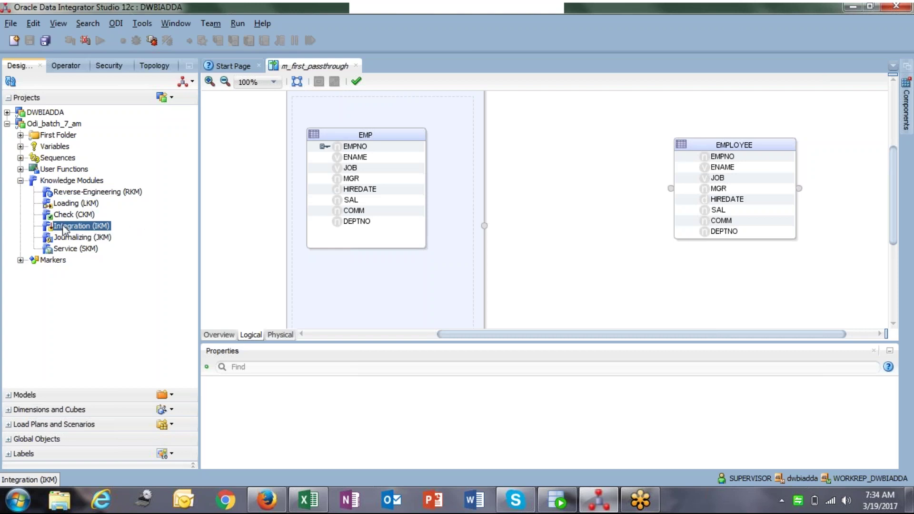
{"action": "left_click", "coordinate": [92, 204]}
Start importing knowledge modules from the Loading (LKM) category and mark LKM Oracle to Oracle (datapump).
{"action": "right_click", "coordinate": [97, 205]}
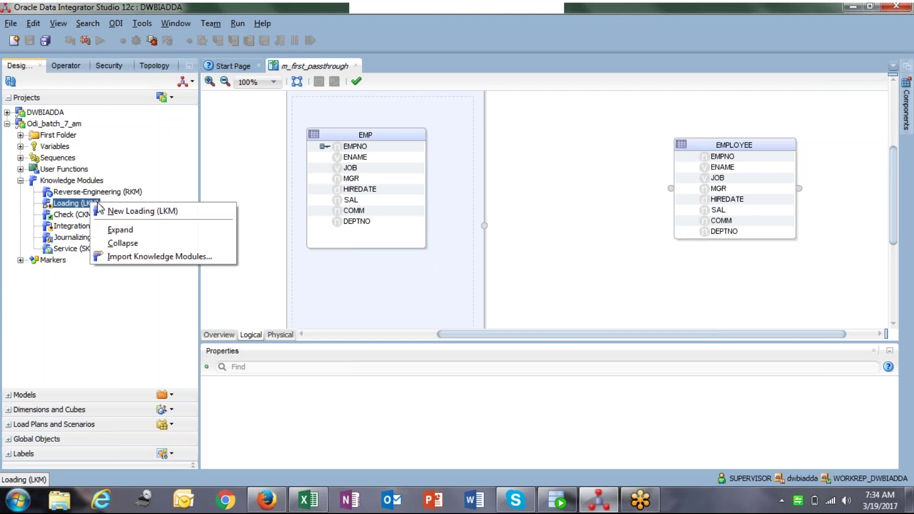
{"action": "left_click", "coordinate": [77, 208]}
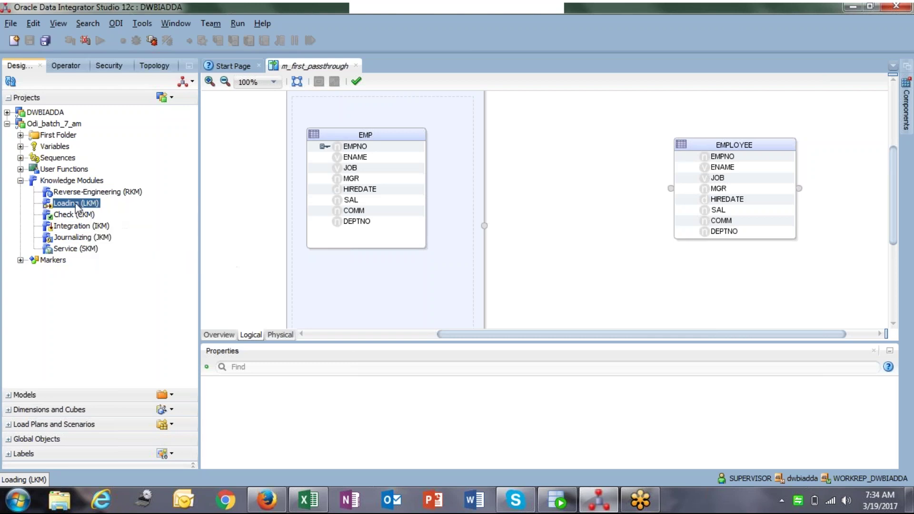
{"action": "right_click", "coordinate": [77, 208]}
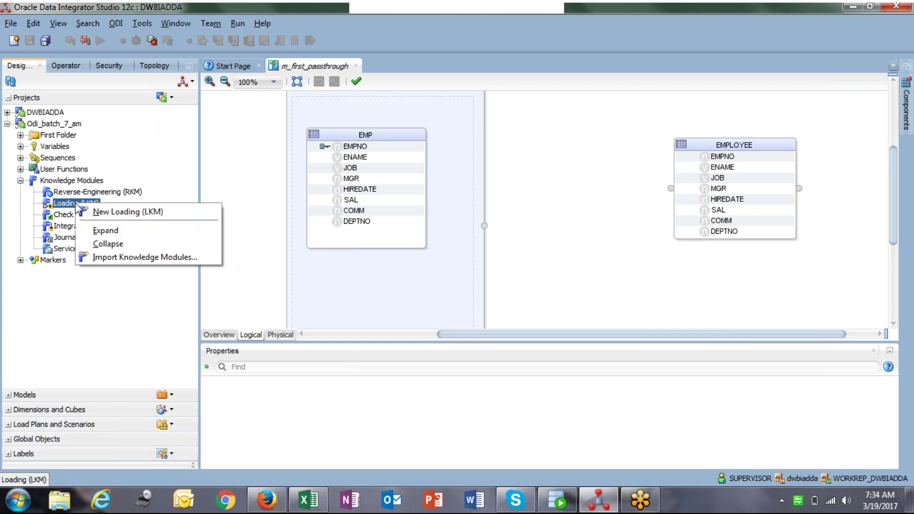
{"action": "left_click", "coordinate": [188, 260]}
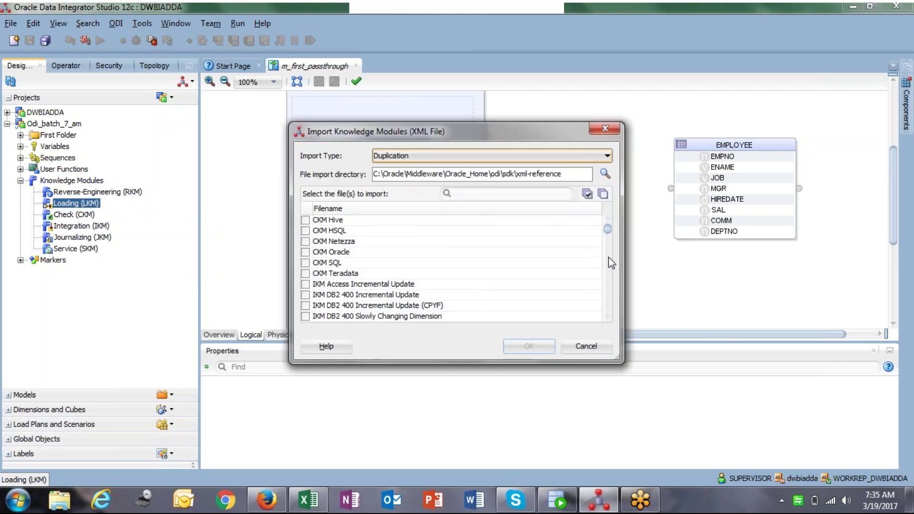
{"action": "scroll", "coordinate": [612, 263], "scroll_direction": "down", "scroll_amount": 13}
{"action": "scroll", "coordinate": [612, 263], "scroll_direction": "down", "scroll_amount": 5}
{"action": "scroll", "coordinate": [613, 285], "scroll_direction": "down", "scroll_amount": 10}
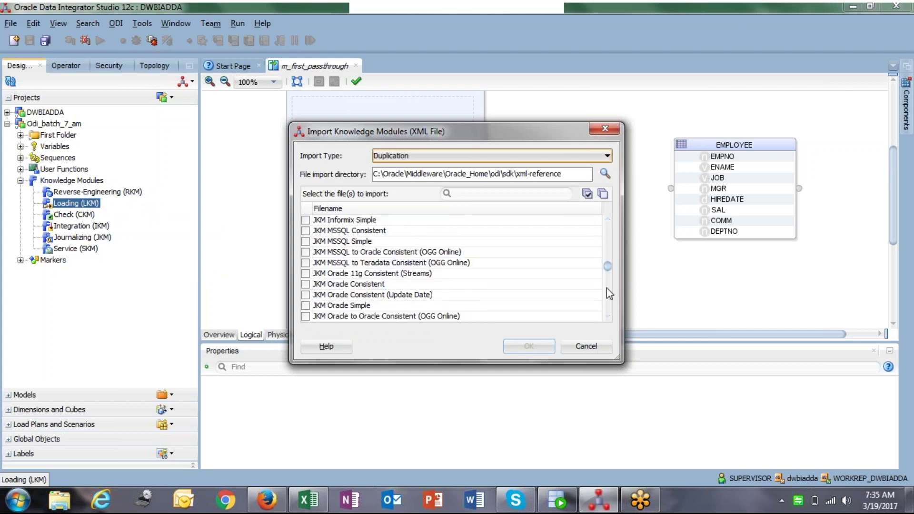
{"action": "scroll", "coordinate": [333, 300], "scroll_direction": "down", "scroll_amount": 4}
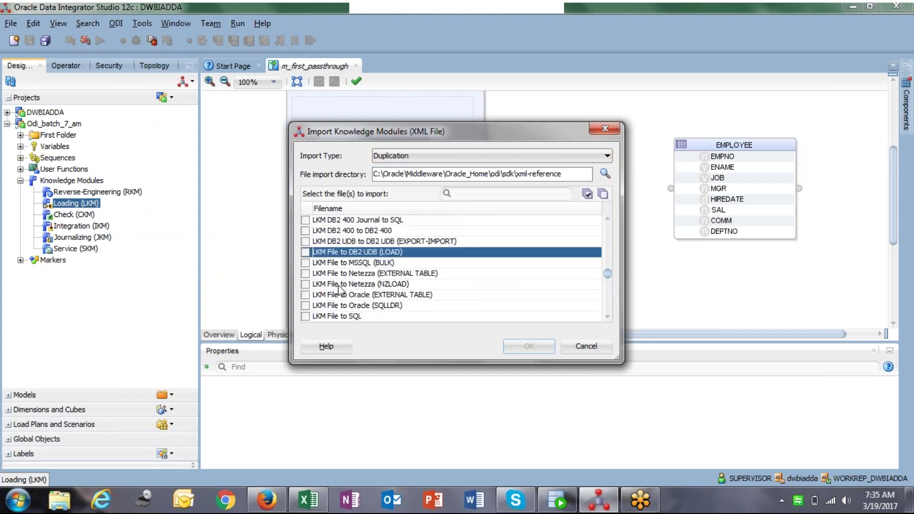
{"action": "scroll", "coordinate": [338, 287], "scroll_direction": "down", "scroll_amount": 7}
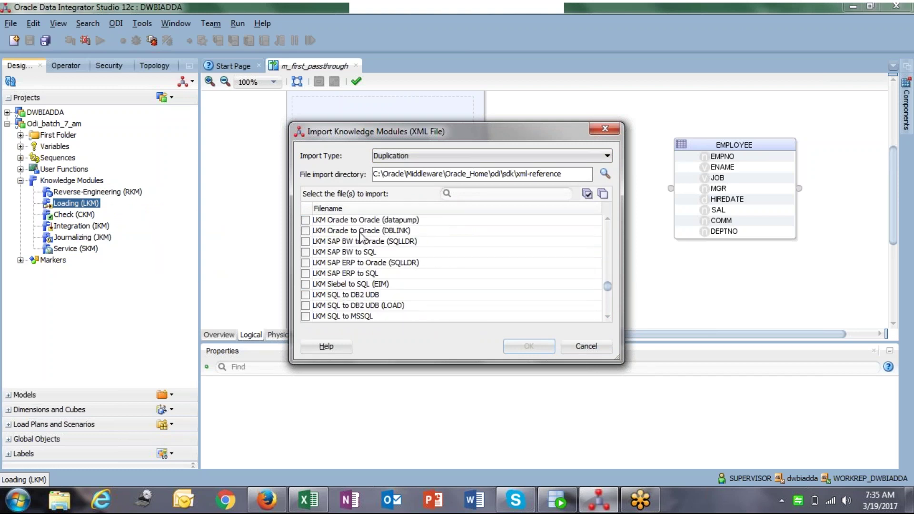
{"action": "left_click", "coordinate": [347, 221]}
{"action": "scroll", "coordinate": [350, 247], "scroll_direction": "up", "scroll_amount": 2}
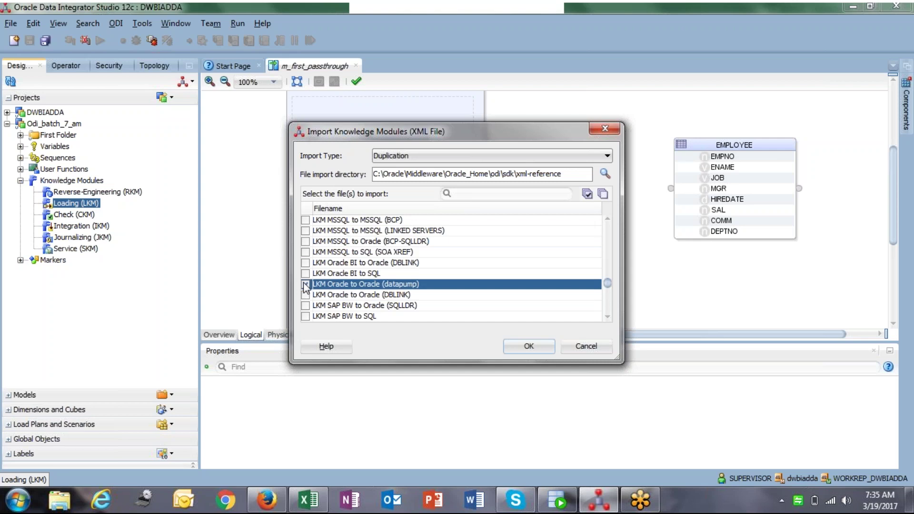
Mark LKM SQL to Oracle and LKM SQL to SQL for import as well.
{"action": "scroll", "coordinate": [318, 272], "scroll_direction": "down", "scroll_amount": 4}
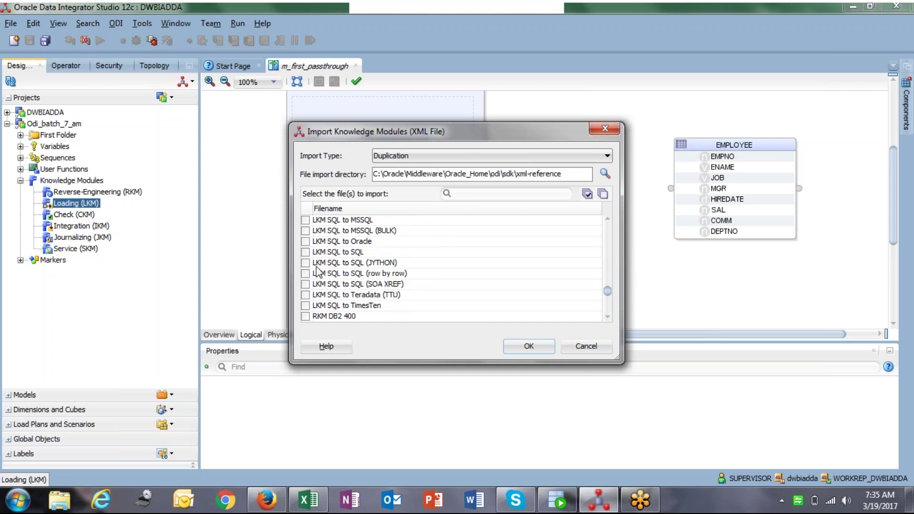
{"action": "left_click", "coordinate": [316, 243]}
{"action": "left_click", "coordinate": [306, 242]}
{"action": "left_click", "coordinate": [306, 252]}
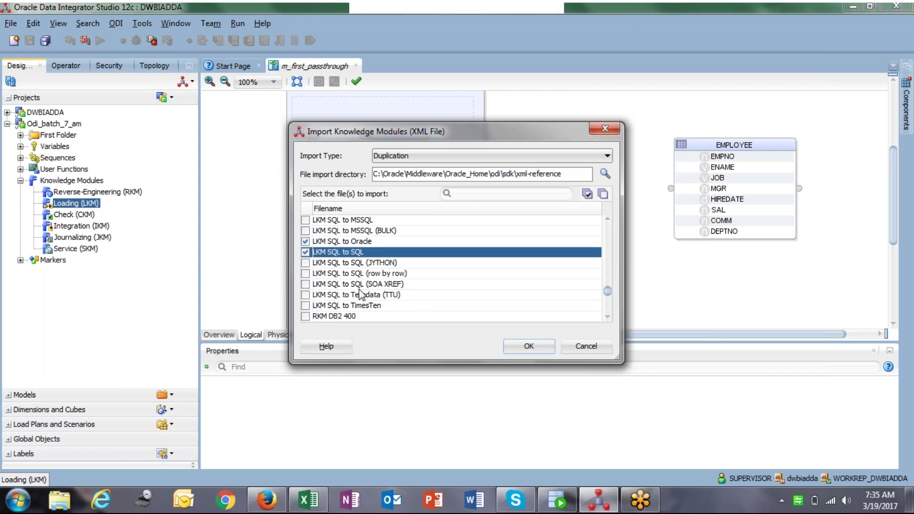
{"action": "scroll", "coordinate": [360, 294], "scroll_direction": "up", "scroll_amount": 1}
{"action": "scroll", "coordinate": [360, 293], "scroll_direction": "up", "scroll_amount": 2}
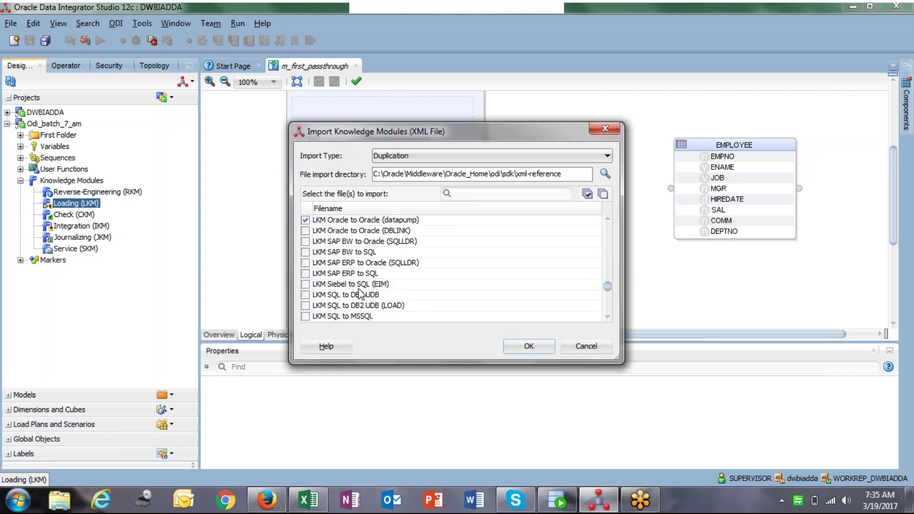
{"action": "scroll", "coordinate": [376, 269], "scroll_direction": "down", "scroll_amount": 2}
{"action": "scroll", "coordinate": [375, 268], "scroll_direction": "down", "scroll_amount": 1}
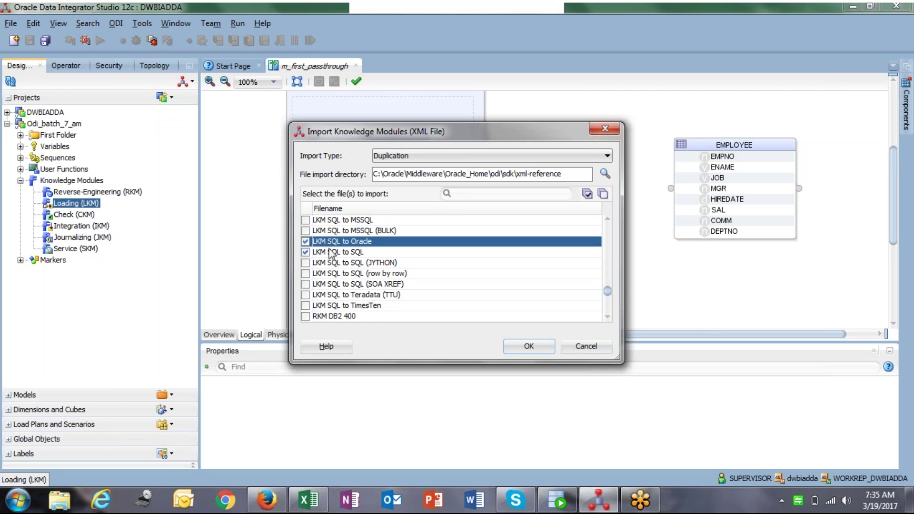
{"action": "left_click", "coordinate": [343, 255]}
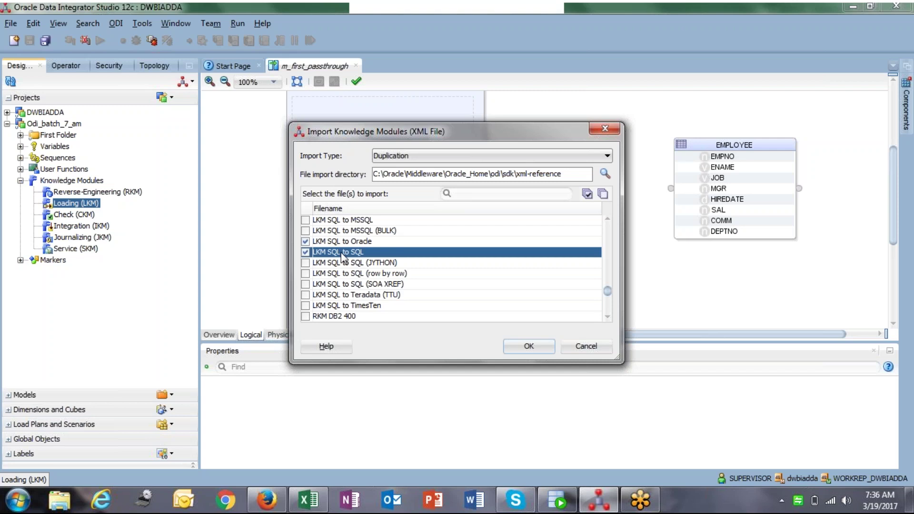
Look through the import file list for the IKM SQL integration modules.
{"action": "scroll", "coordinate": [346, 285], "scroll_direction": "up", "scroll_amount": 1}
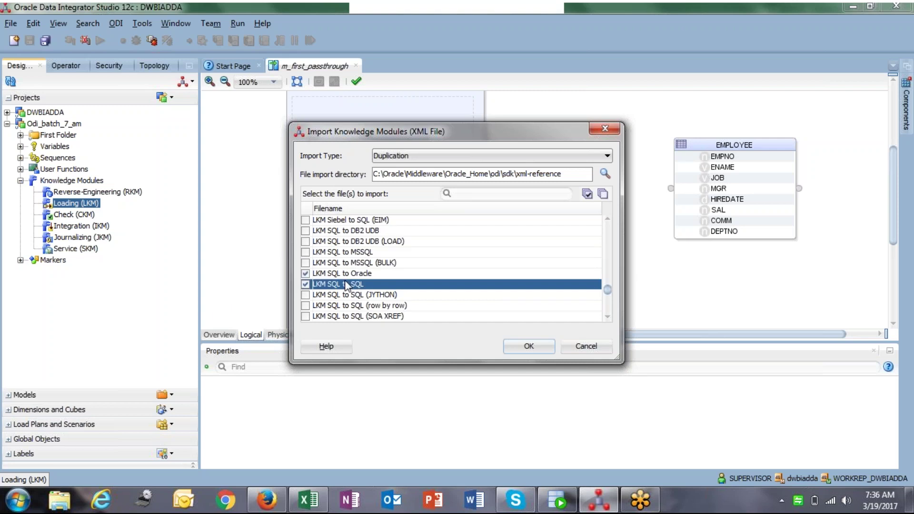
{"action": "scroll", "coordinate": [346, 286], "scroll_direction": "up", "scroll_amount": 12}
{"action": "scroll", "coordinate": [346, 286], "scroll_direction": "up", "scroll_amount": 10}
{"action": "scroll", "coordinate": [346, 285], "scroll_direction": "up", "scroll_amount": 10}
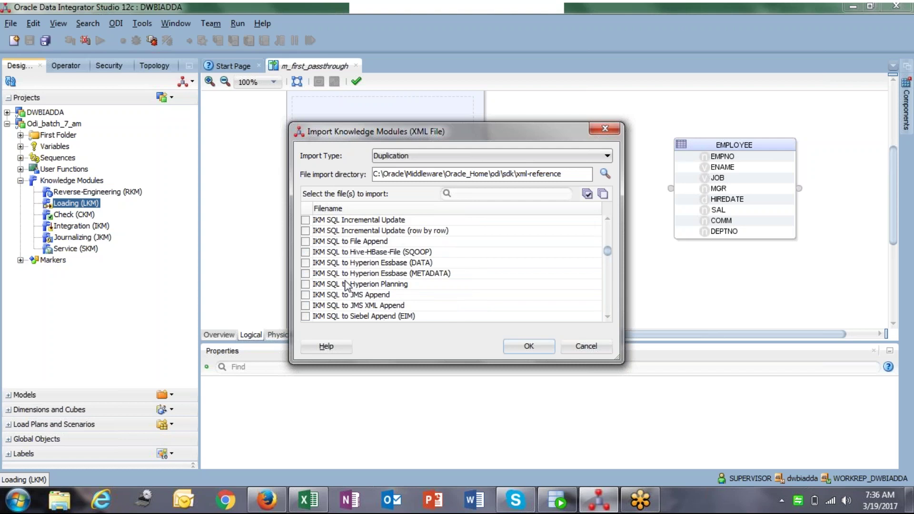
Select IKM SQL Control Append and IKM SQL Incremental Update in the list of knowledge module files to import.
{"action": "scroll", "coordinate": [344, 278], "scroll_direction": "up", "scroll_amount": 1}
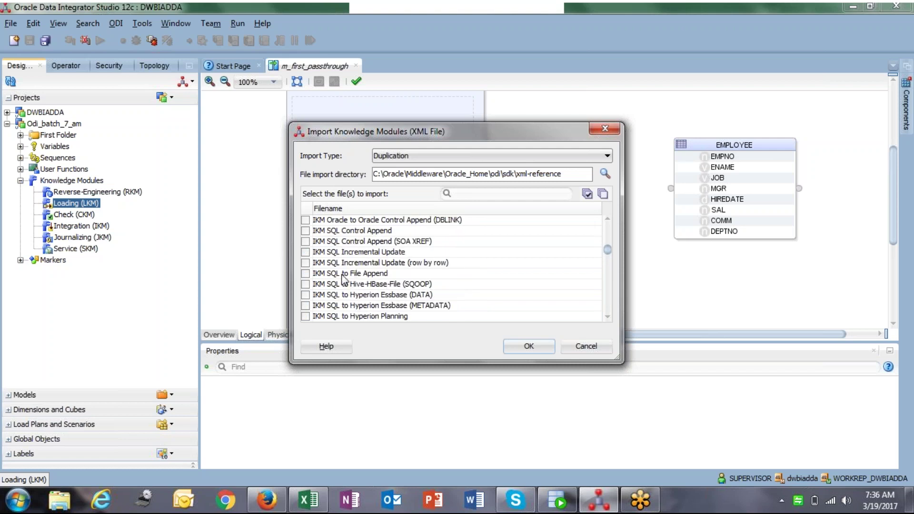
{"action": "scroll", "coordinate": [334, 266], "scroll_direction": "up", "scroll_amount": 1}
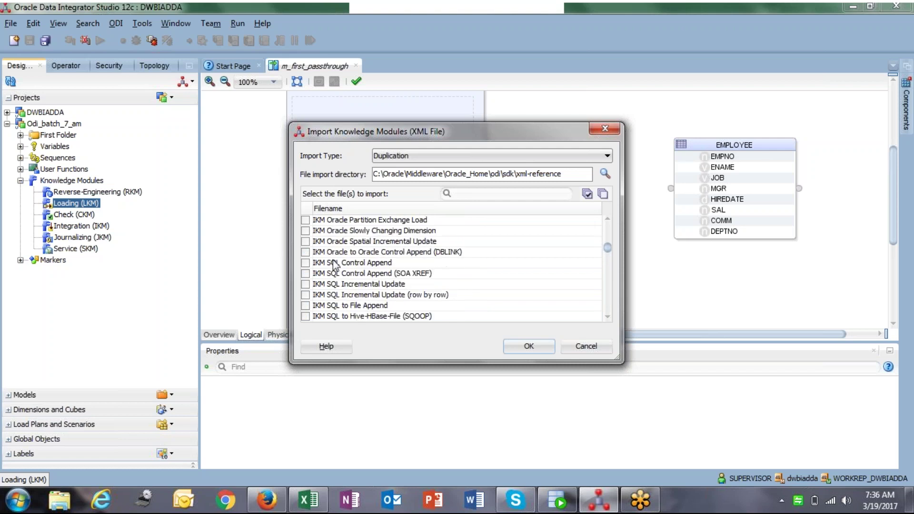
{"action": "left_click", "coordinate": [305, 262]}
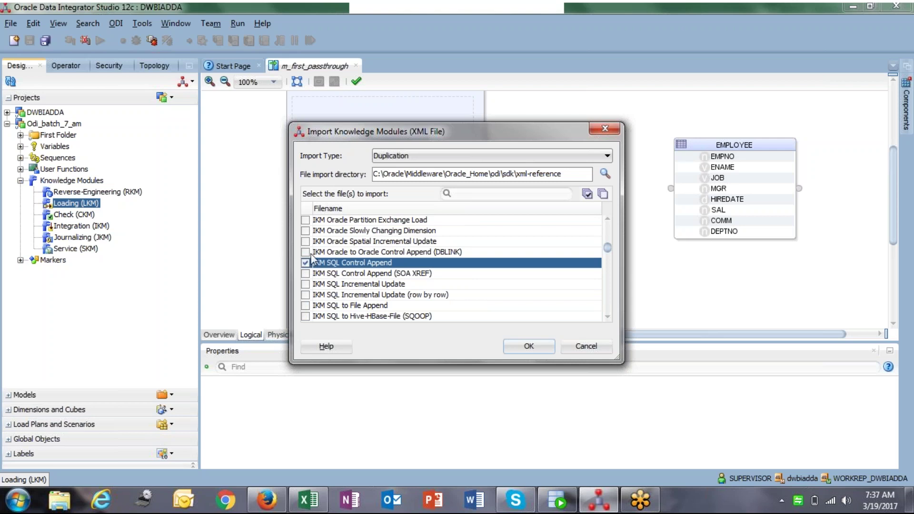
{"action": "left_click", "coordinate": [408, 253]}
{"action": "scroll", "coordinate": [410, 260], "scroll_direction": "up", "scroll_amount": 1}
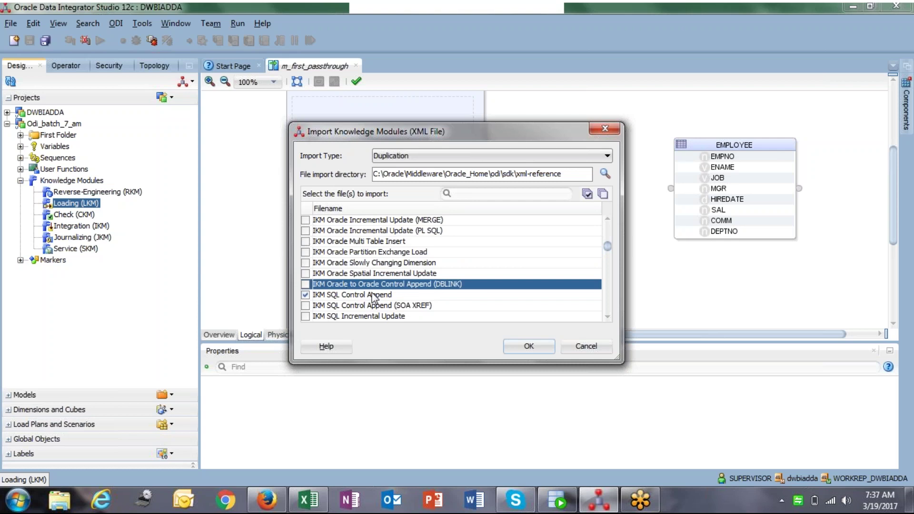
{"action": "left_click", "coordinate": [335, 296]}
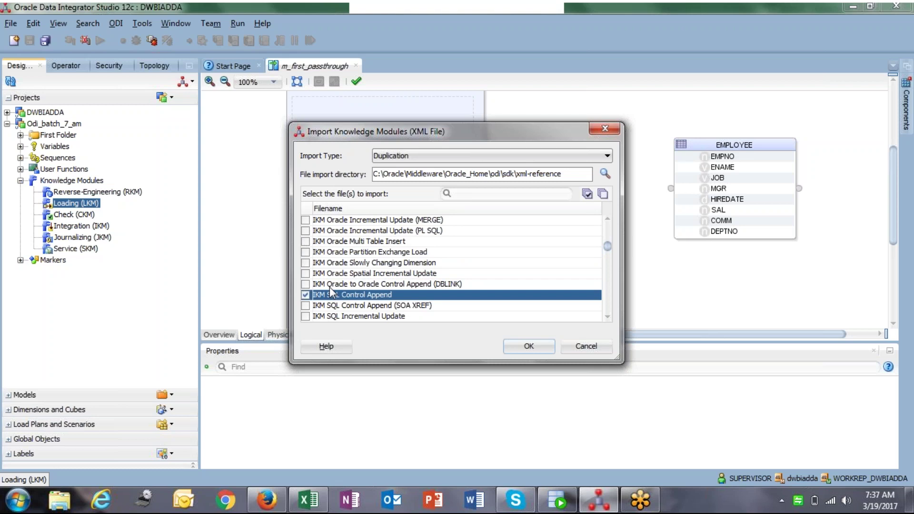
{"action": "left_click", "coordinate": [305, 316]}
{"action": "scroll", "coordinate": [333, 295], "scroll_direction": "down", "scroll_amount": 1}
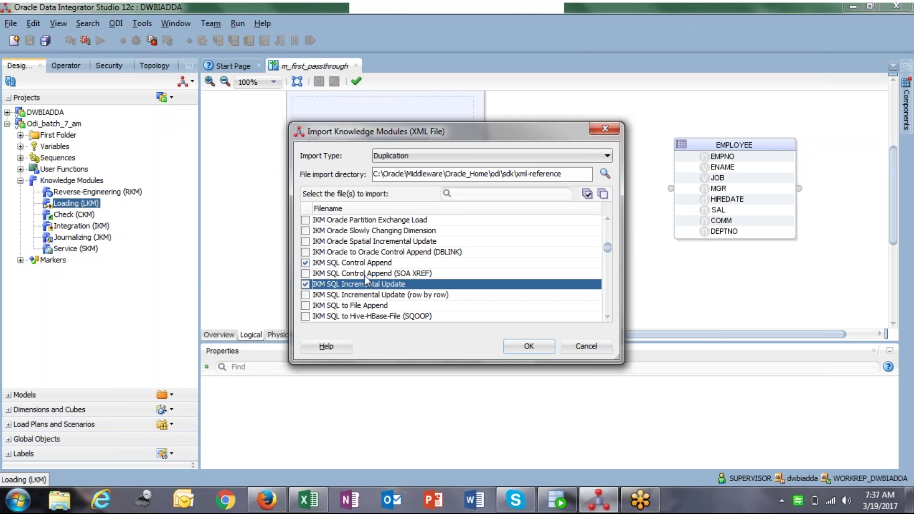
{"action": "left_click", "coordinate": [417, 262]}
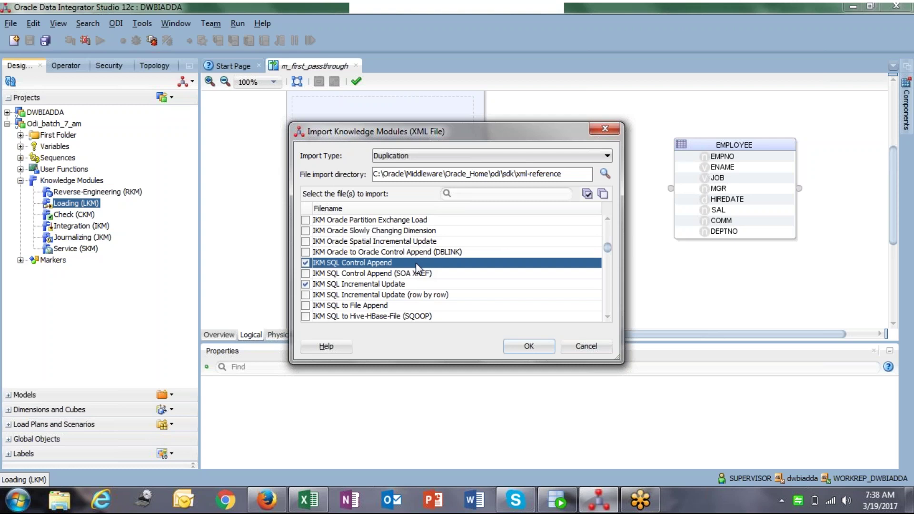
{"action": "left_click", "coordinate": [361, 285]}
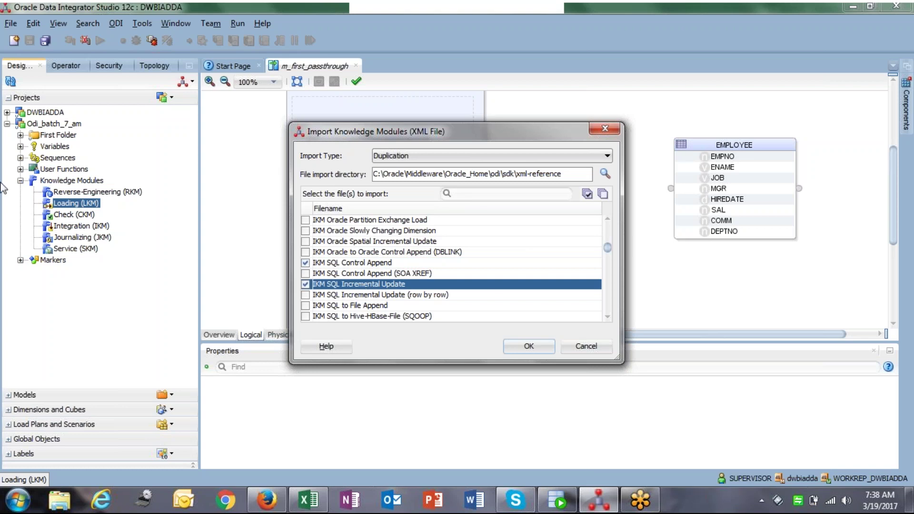
Examine the MERGE and PL SQL variants of IKM Oracle Incremental Update in the import file list.
{"action": "left_click", "coordinate": [607, 316]}
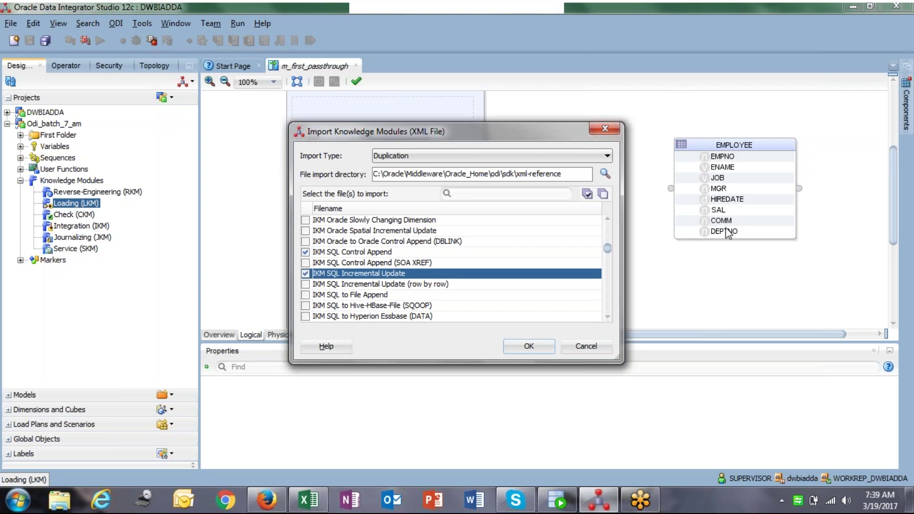
{"action": "left_click", "coordinate": [608, 219]}
{"action": "left_click", "coordinate": [608, 219]}
{"action": "left_click", "coordinate": [608, 219]}
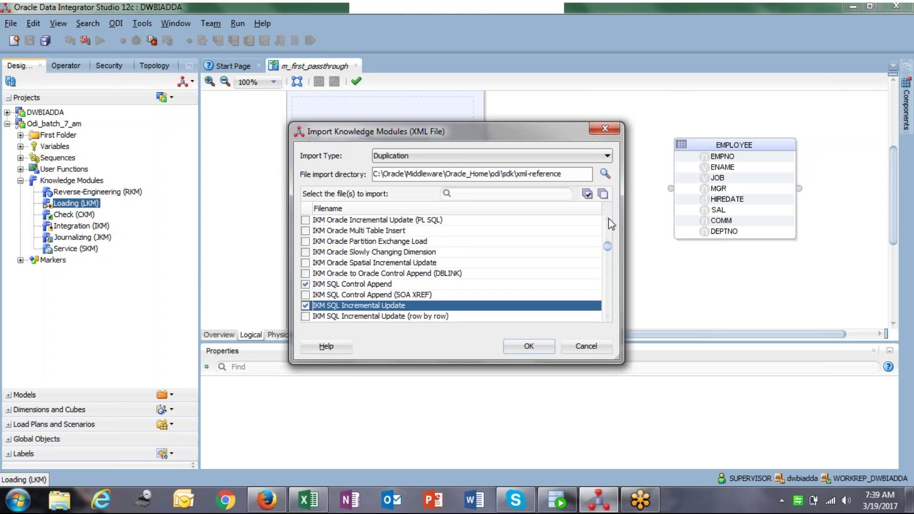
{"action": "left_click", "coordinate": [608, 219]}
{"action": "left_click", "coordinate": [608, 219]}
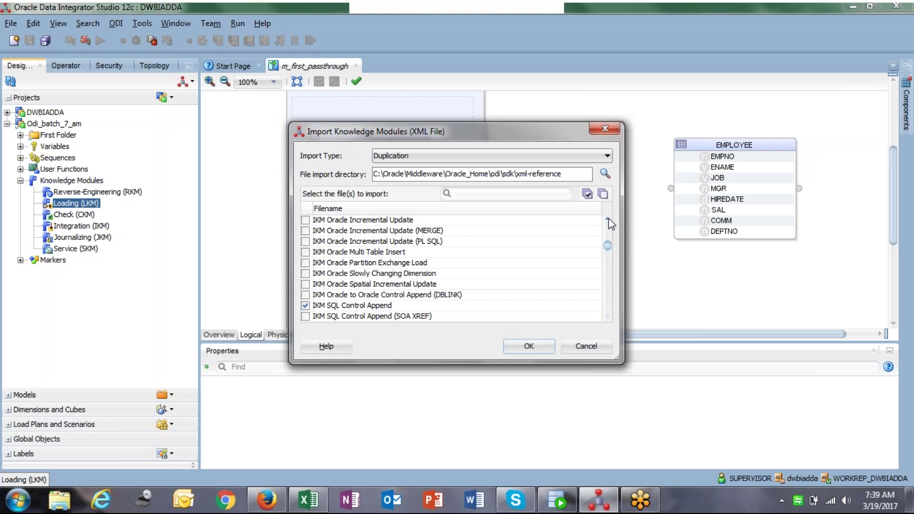
{"action": "left_click", "coordinate": [392, 233]}
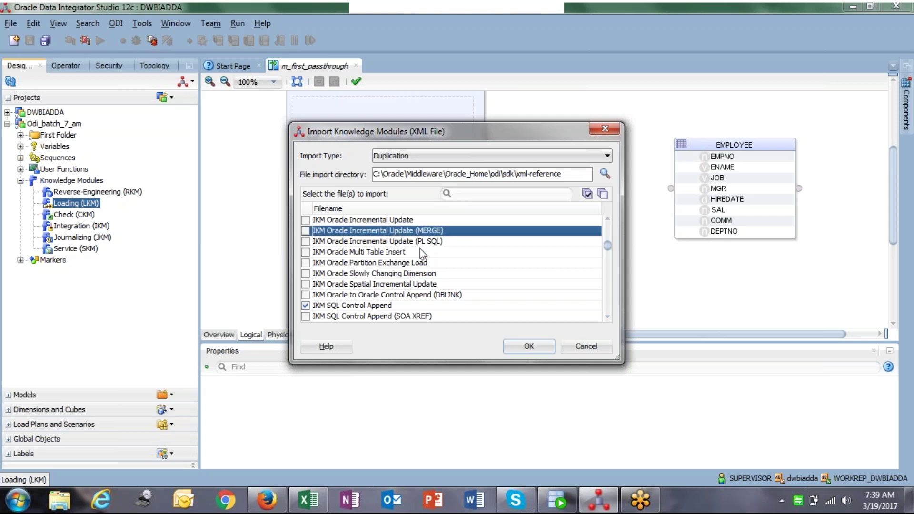
{"action": "left_click", "coordinate": [439, 245]}
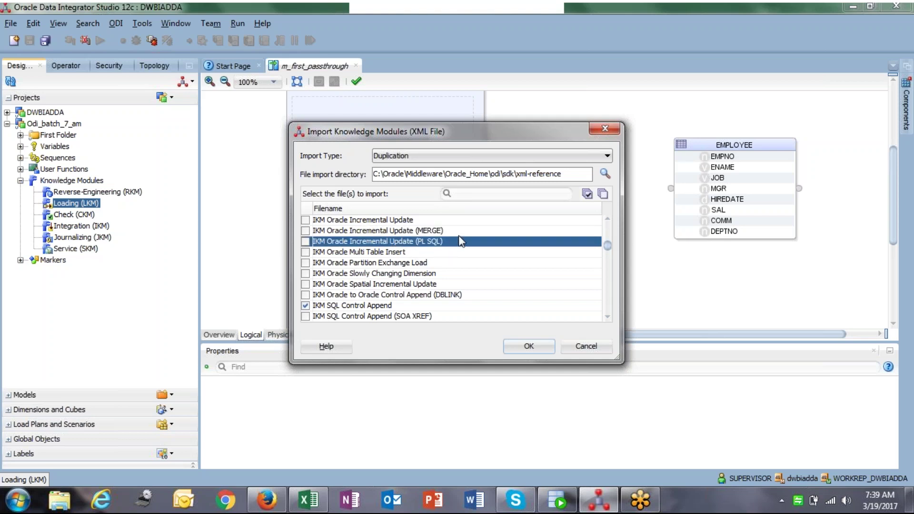
{"action": "left_click", "coordinate": [463, 232]}
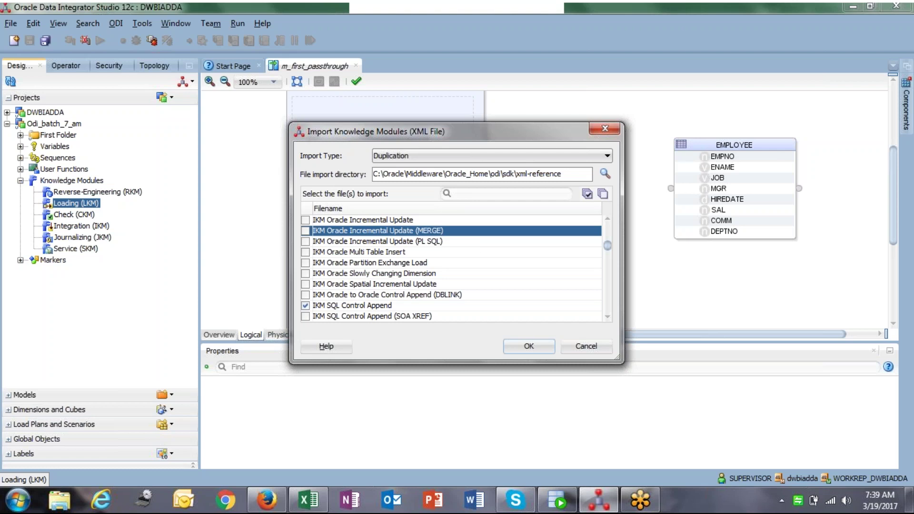
Add IKM Oracle Control Append and IKM Oracle Incremental Update to the selection and import the selected knowledge modules.
{"action": "scroll", "coordinate": [455, 269], "scroll_direction": "up", "scroll_amount": 1}
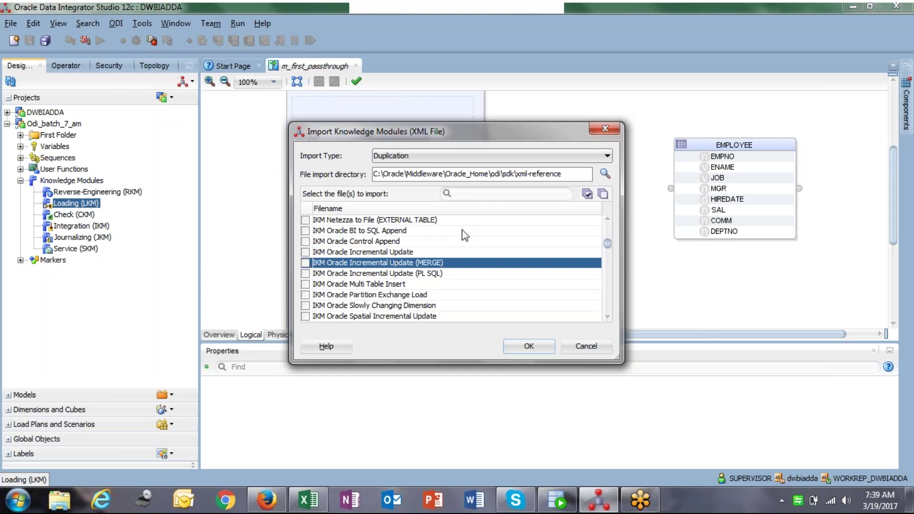
{"action": "scroll", "coordinate": [354, 237], "scroll_direction": "down", "scroll_amount": 2}
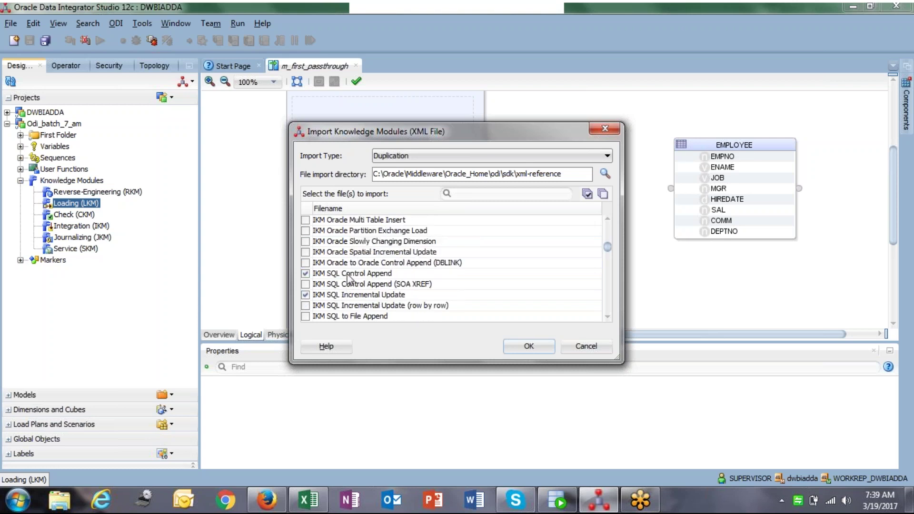
{"action": "scroll", "coordinate": [351, 279], "scroll_direction": "up", "scroll_amount": 2}
{"action": "scroll", "coordinate": [351, 280], "scroll_direction": "up", "scroll_amount": 1}
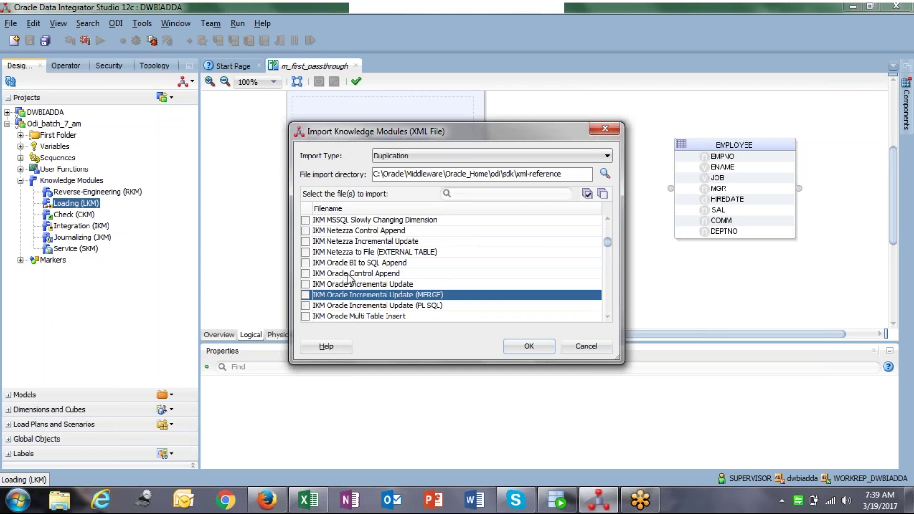
{"action": "left_click", "coordinate": [306, 275]}
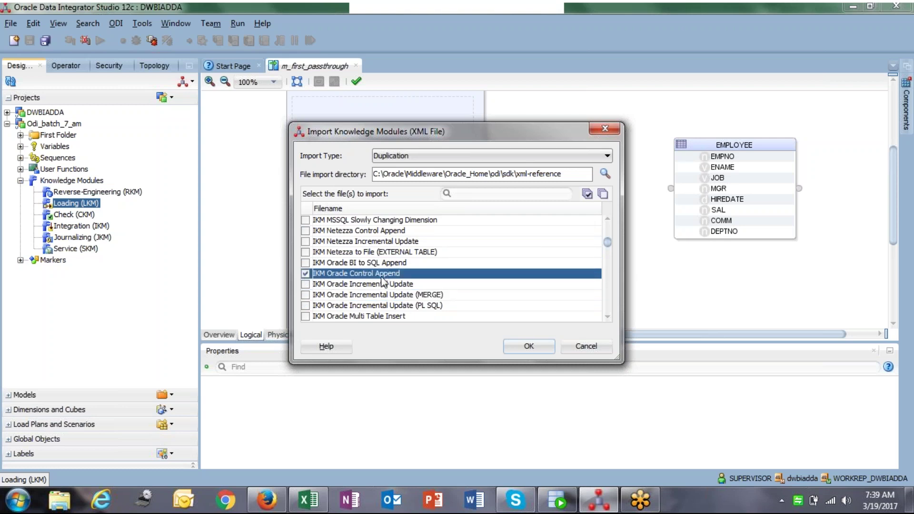
{"action": "left_click", "coordinate": [306, 284]}
{"action": "scroll", "coordinate": [308, 286], "scroll_direction": "down", "scroll_amount": 1}
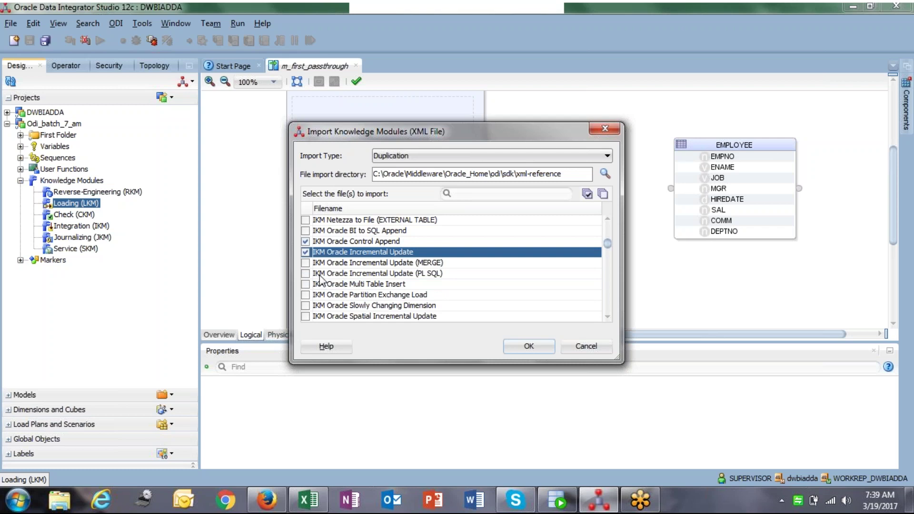
{"action": "left_click", "coordinate": [531, 348]}
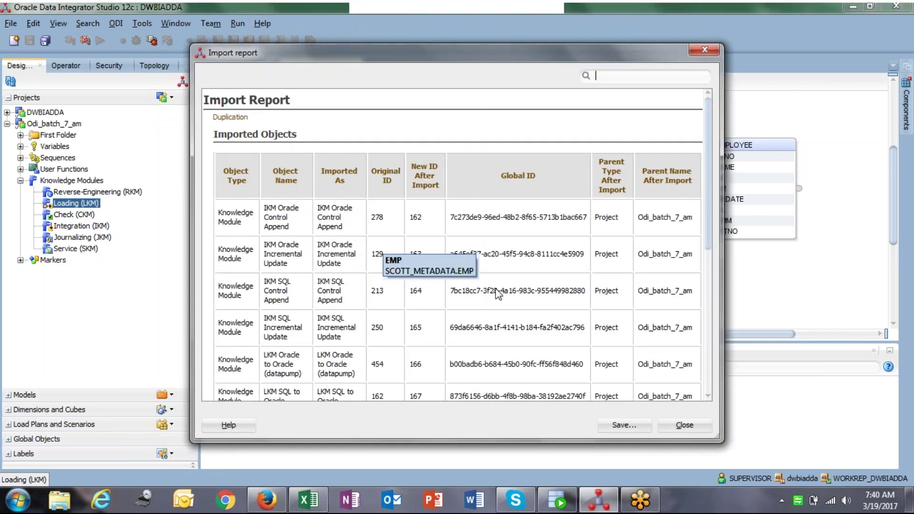
Review the imported, deleted and not imported objects in the import report and close it.
{"action": "scroll", "coordinate": [331, 257], "scroll_direction": "down", "scroll_amount": 3}
{"action": "scroll", "coordinate": [332, 260], "scroll_direction": "down", "scroll_amount": 6}
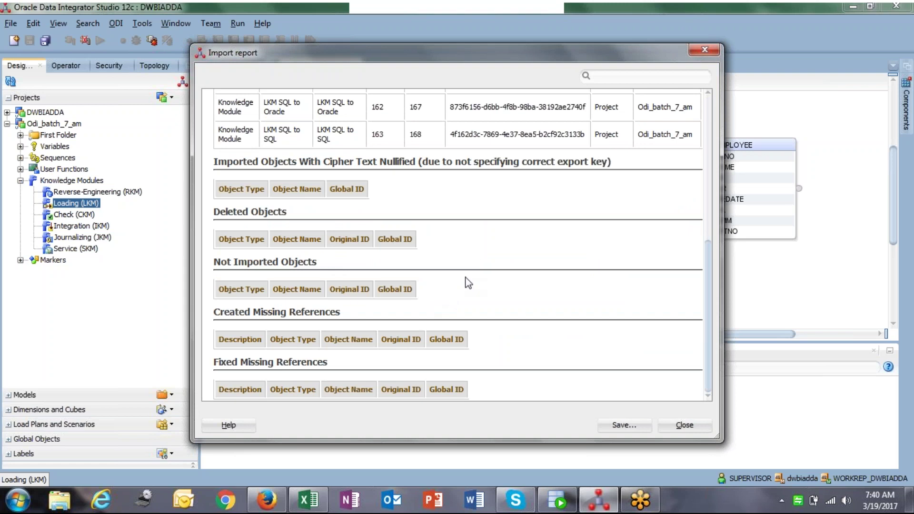
{"action": "scroll", "coordinate": [464, 278], "scroll_direction": "up", "scroll_amount": 10}
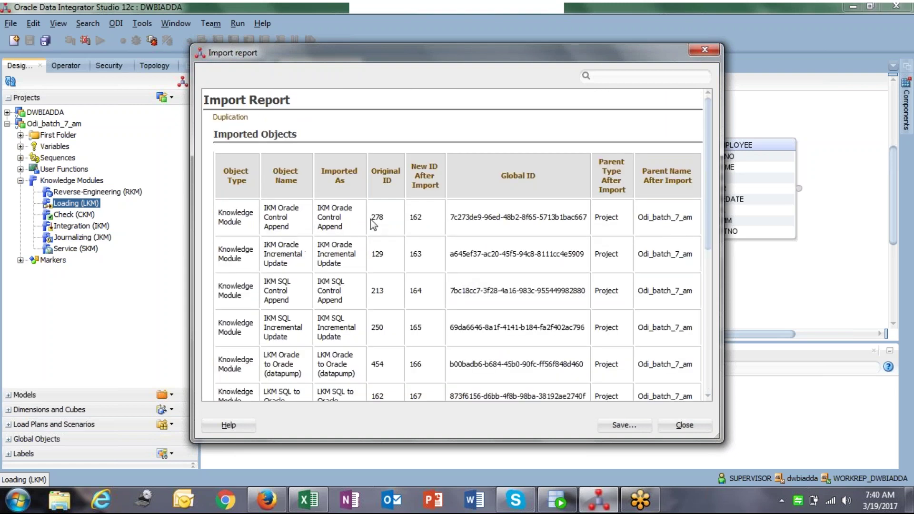
{"action": "scroll", "coordinate": [579, 230], "scroll_direction": "down", "scroll_amount": 5}
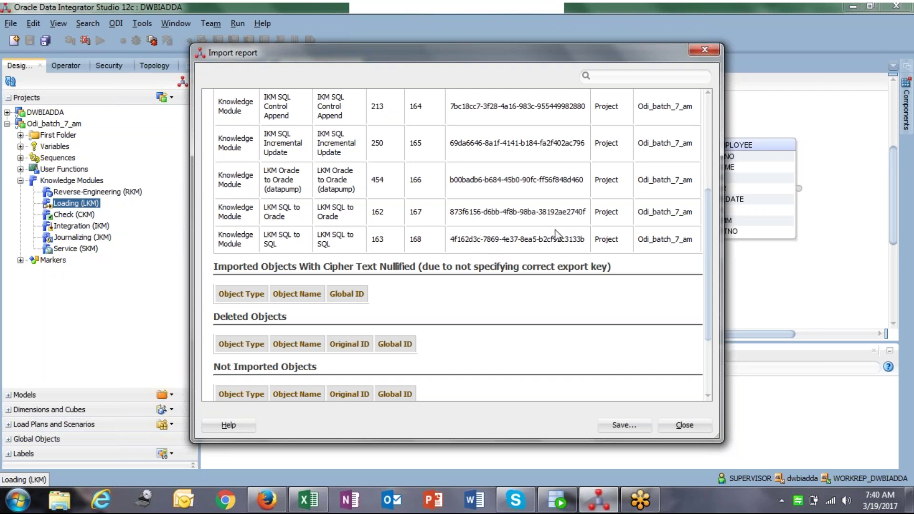
{"action": "left_click", "coordinate": [690, 425]}
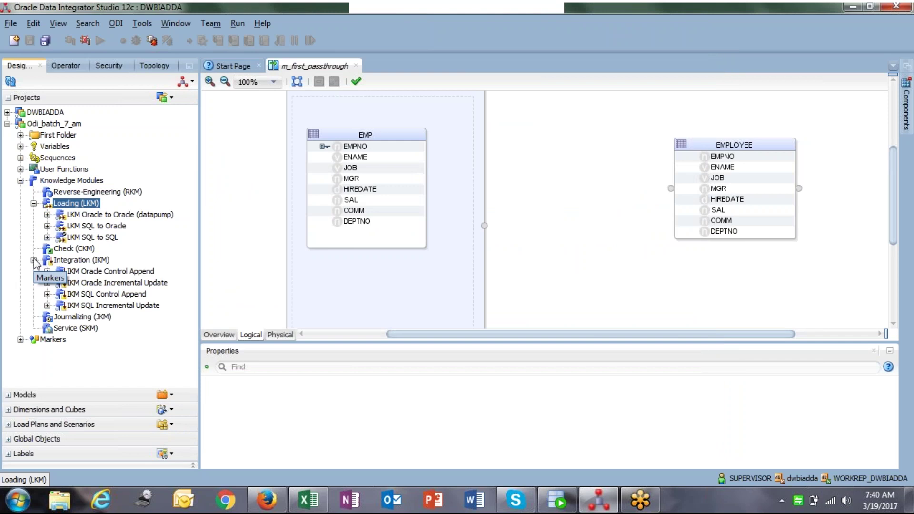
Check the imported modules under Integration (IKM) and Loading (LKM), and collapse the Odi_batch_7_am project.
{"action": "left_click", "coordinate": [71, 260]}
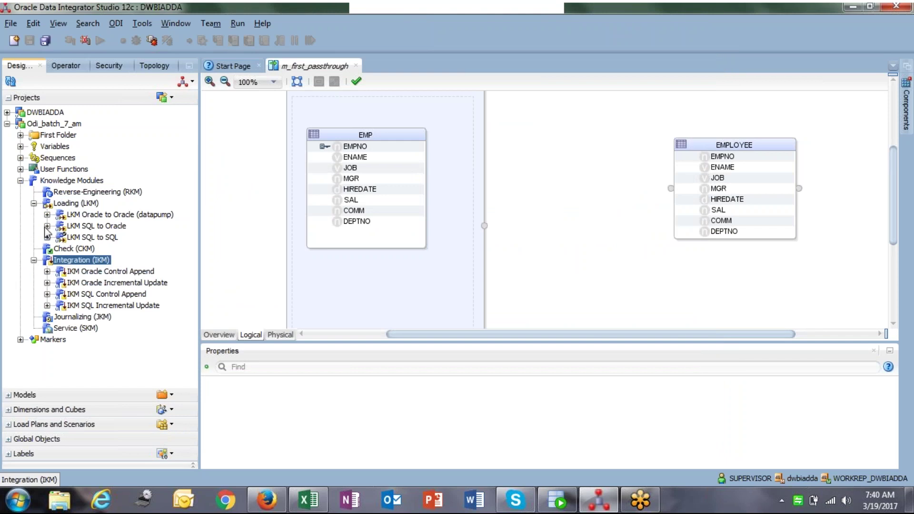
{"action": "left_click", "coordinate": [76, 204]}
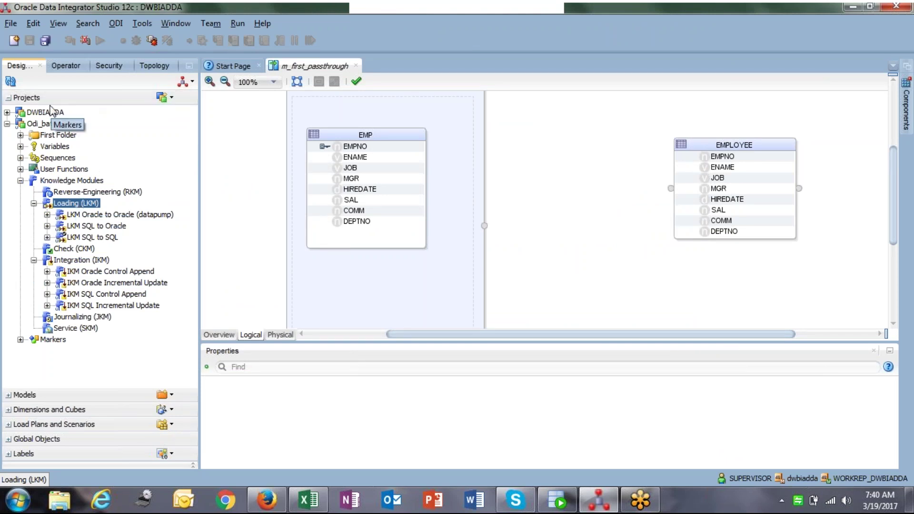
{"action": "left_click", "coordinate": [8, 123]}
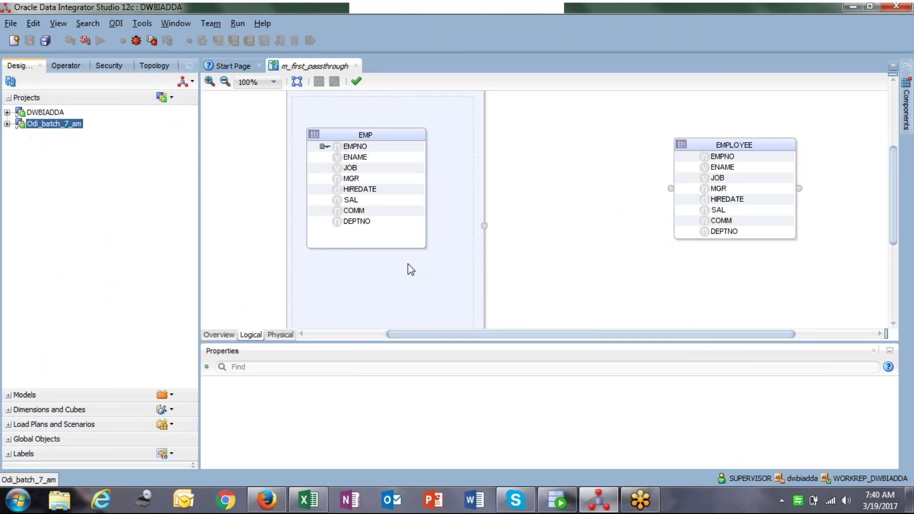
Enlarge the mapping diagram area, shrink the Default dataset and reposition the EMP datastore inside it.
{"action": "left_click", "coordinate": [540, 302]}
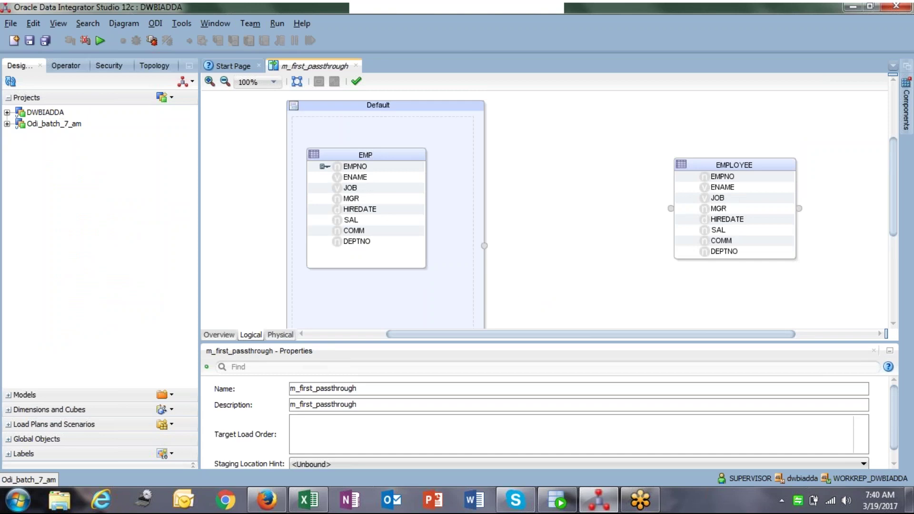
{"action": "left_click_drag", "start_coordinate": [322, 343], "coordinate": [324, 374]}
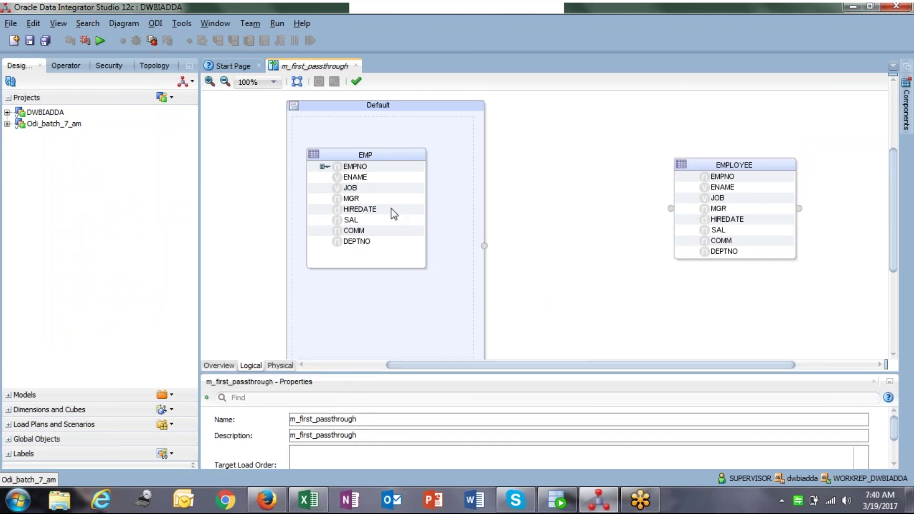
{"action": "left_click", "coordinate": [293, 105]}
{"action": "left_click_drag", "start_coordinate": [488, 101], "coordinate": [300, 121]}
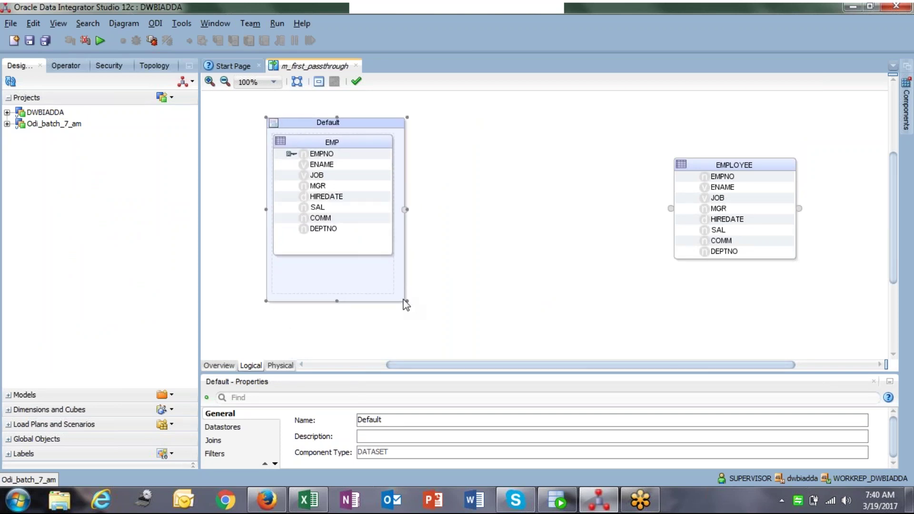
{"action": "left_click_drag", "start_coordinate": [407, 301], "coordinate": [427, 298]}
{"action": "mouse_move", "coordinate": [336, 154]}
{"action": "left_mouse_down"}
{"action": "mouse_move", "coordinate": [359, 166]}
{"action": "mouse_move", "coordinate": [350, 156]}
{"action": "left_mouse_up"}
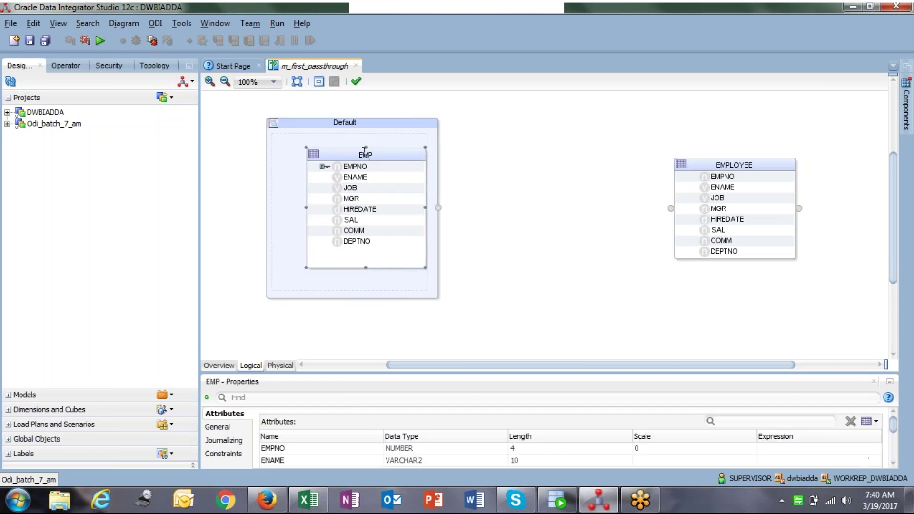
{"action": "left_click", "coordinate": [319, 157]}
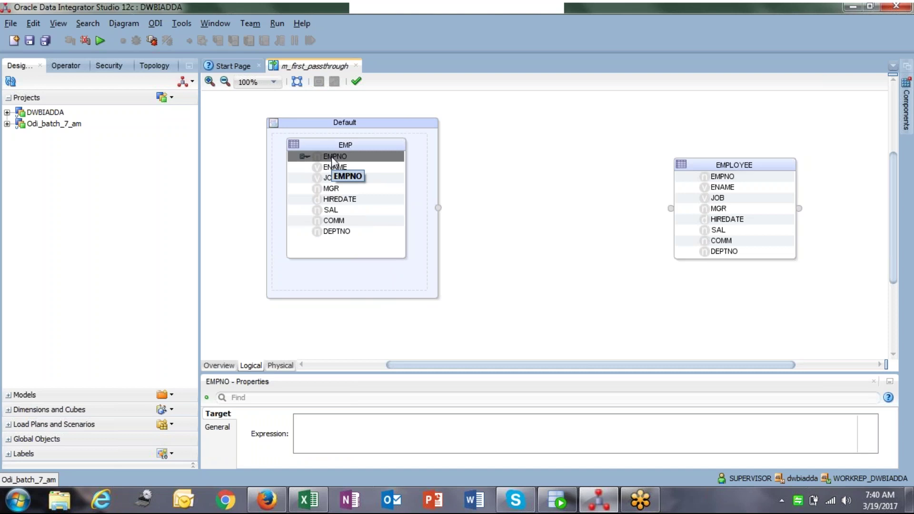
Map the EMPNO, ENAME and JOB columns of EMP to the matching columns of the EMPLOYEE target.
{"action": "left_click_drag", "start_coordinate": [332, 158], "coordinate": [705, 177]}
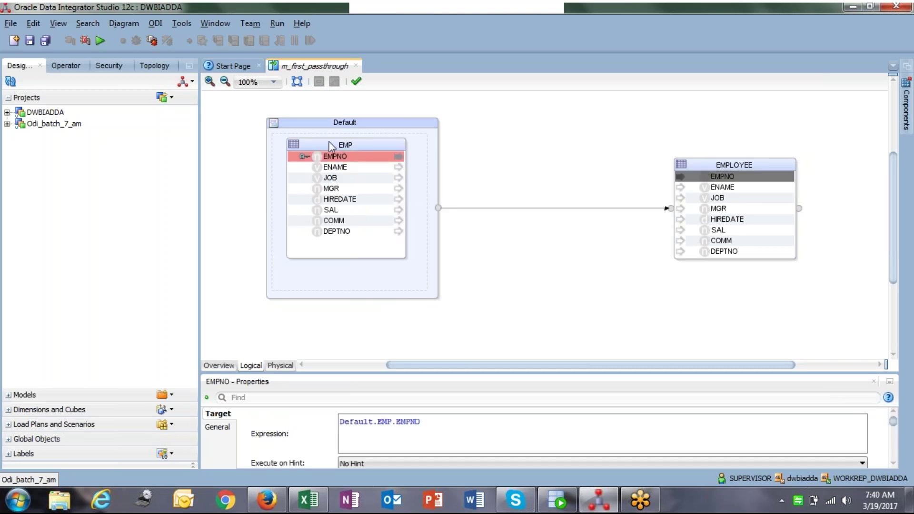
{"action": "left_click", "coordinate": [341, 167]}
{"action": "left_click_drag", "start_coordinate": [343, 171], "coordinate": [695, 188]}
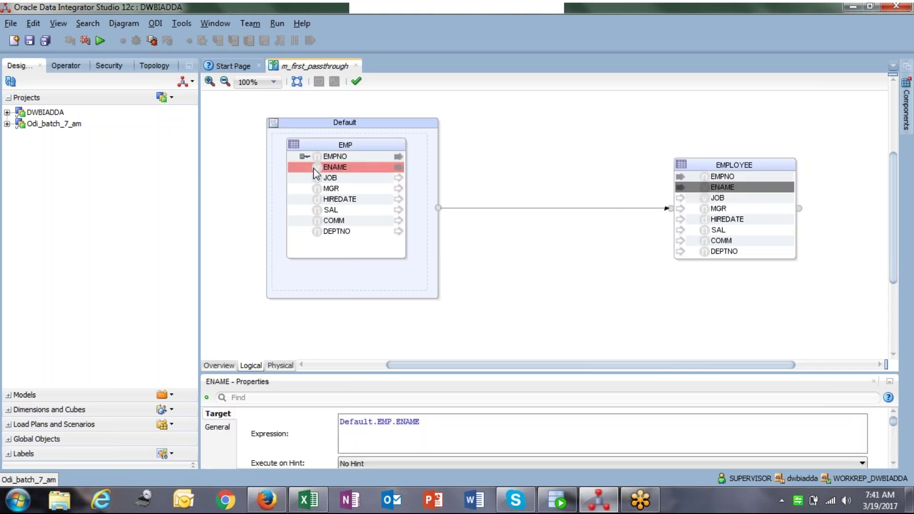
{"action": "left_click", "coordinate": [300, 179]}
{"action": "left_click_drag", "start_coordinate": [300, 180], "coordinate": [684, 198]}
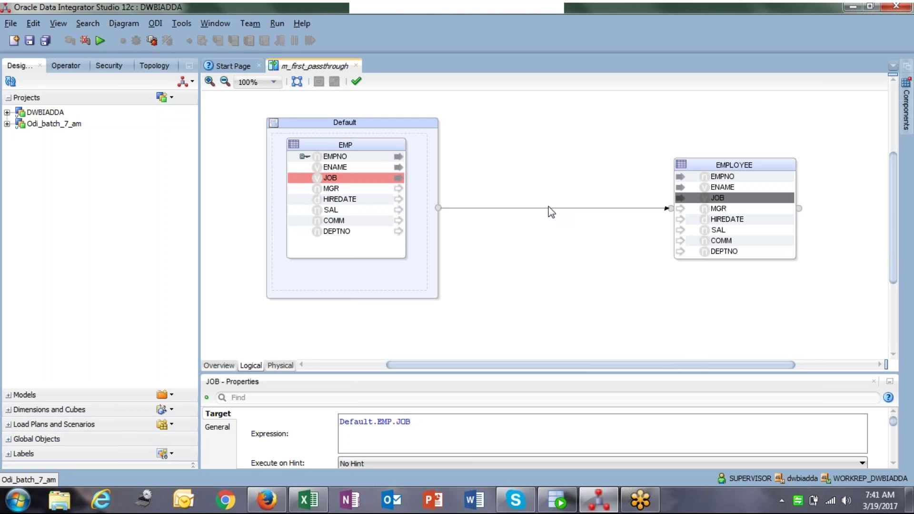
Delete the connection between the Default dataset and EMPLOYEE, preserving the downstream expressions.
{"action": "left_click", "coordinate": [522, 241]}
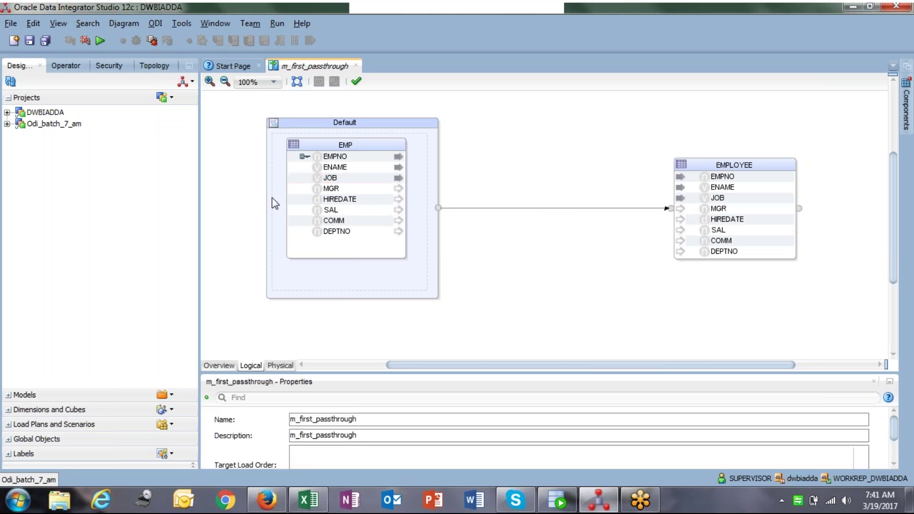
{"action": "left_click", "coordinate": [563, 212]}
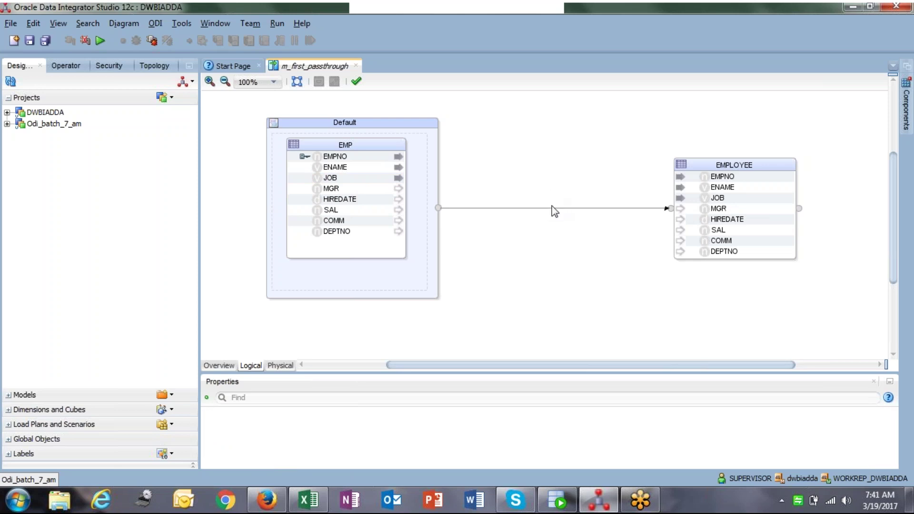
{"action": "left_click", "coordinate": [552, 218]}
{"action": "left_click", "coordinate": [550, 208]}
{"action": "key", "text": "Delete"}
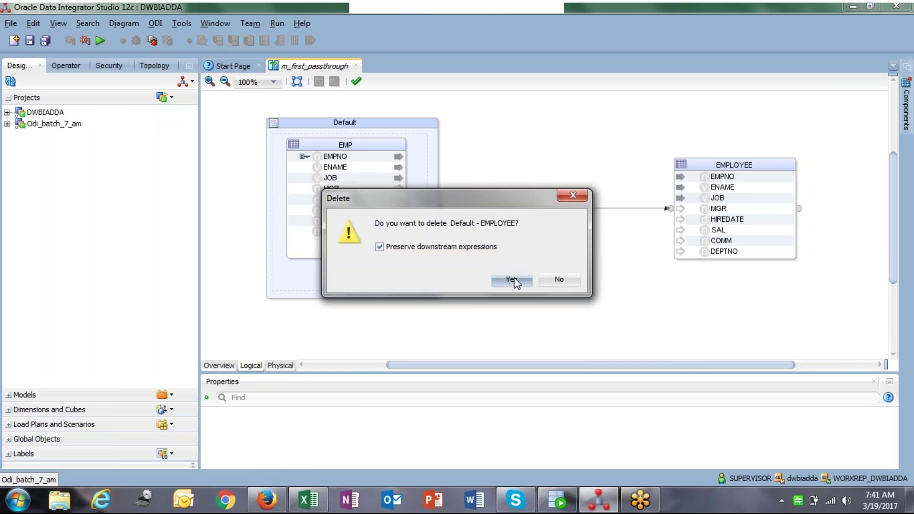
{"action": "left_click", "coordinate": [514, 278]}
Connect the Default dataset to EMPLOYEE and auto-map their attributes, matching them by position.
{"action": "left_click", "coordinate": [722, 177]}
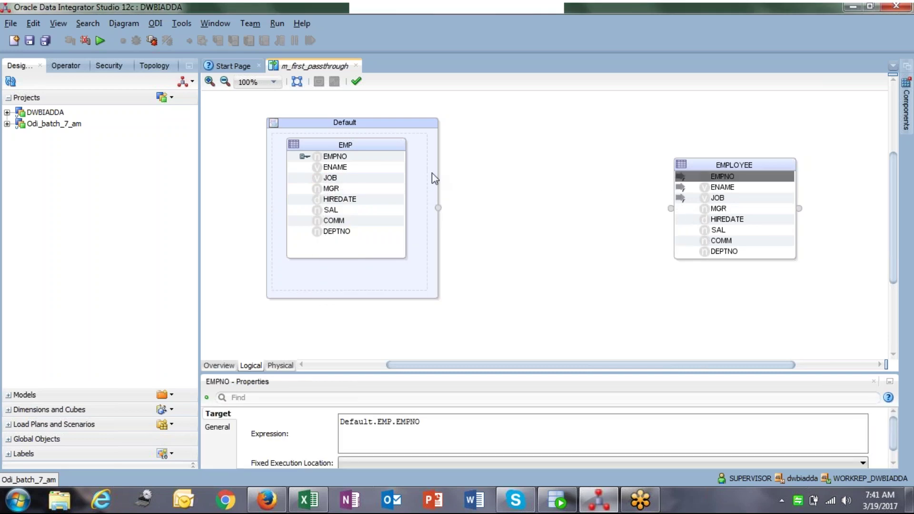
{"action": "left_click", "coordinate": [362, 157]}
{"action": "left_click", "coordinate": [722, 177]}
{"action": "left_click", "coordinate": [340, 157]}
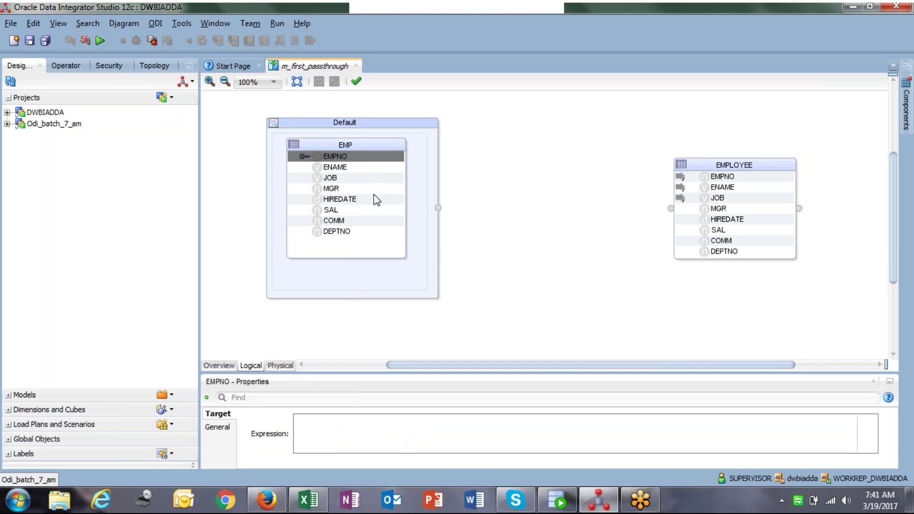
{"action": "mouse_move", "coordinate": [437, 208]}
{"action": "left_mouse_down"}
{"action": "mouse_move", "coordinate": [440, 217]}
{"action": "mouse_move", "coordinate": [493, 220]}
{"action": "mouse_move", "coordinate": [465, 220]}
{"action": "mouse_move", "coordinate": [440, 208]}
{"action": "mouse_move", "coordinate": [670, 208]}
{"action": "left_mouse_up"}
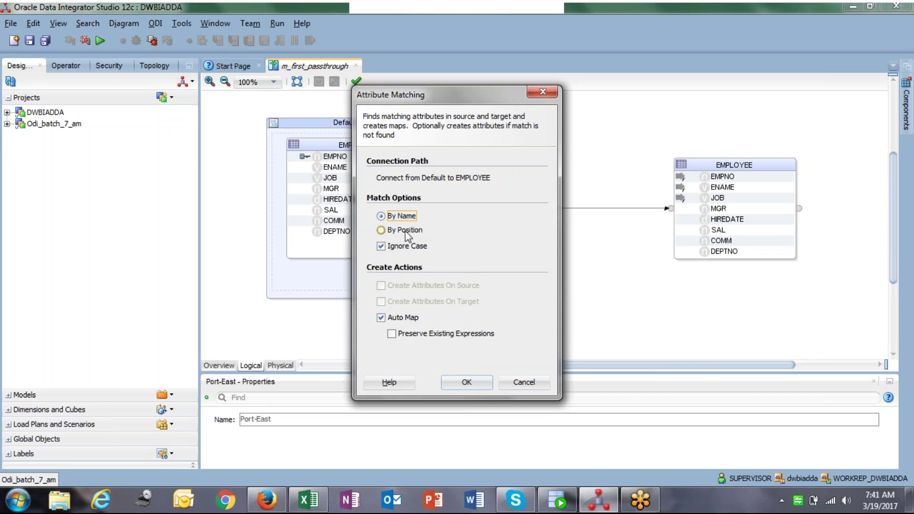
{"action": "left_click", "coordinate": [391, 230]}
{"action": "left_click", "coordinate": [466, 384]}
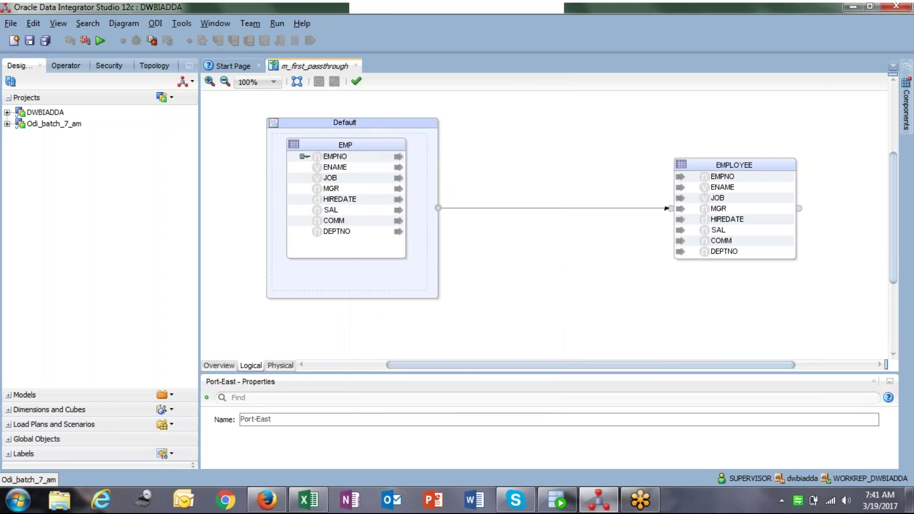
Check which source columns feed the EMPNO, MGR and SAL columns of EMPLOYEE.
{"action": "left_click", "coordinate": [719, 177]}
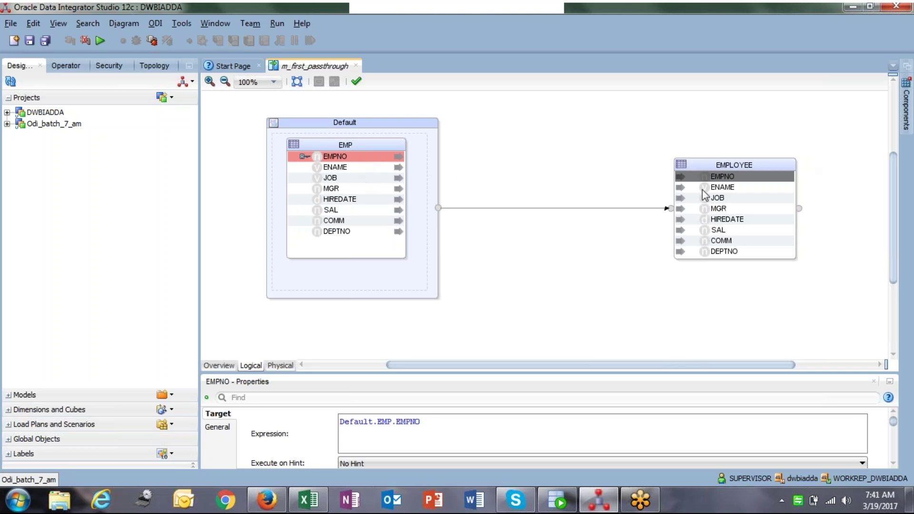
{"action": "left_click", "coordinate": [736, 209]}
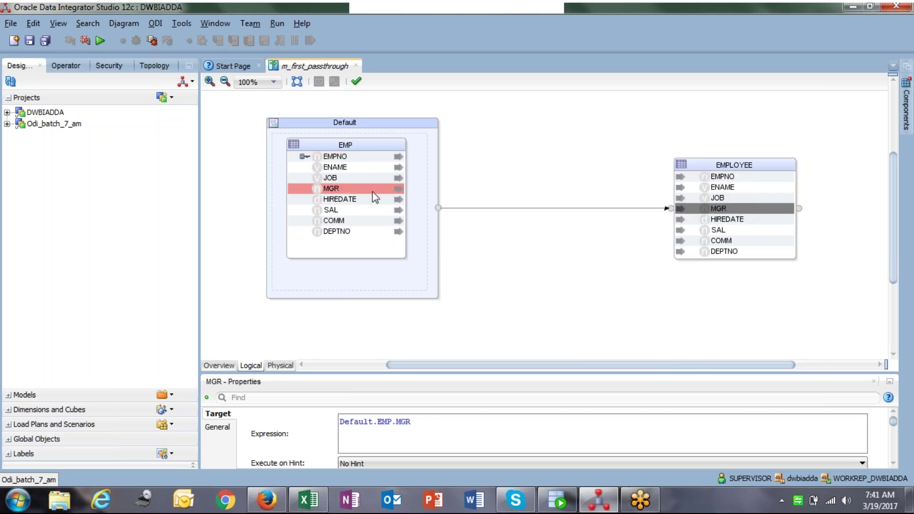
{"action": "left_click", "coordinate": [731, 231]}
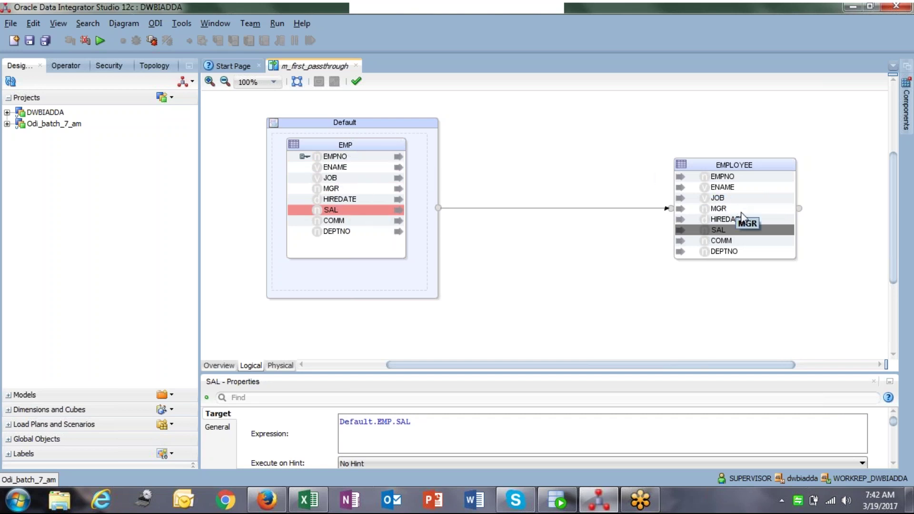
{"action": "left_click", "coordinate": [522, 275]}
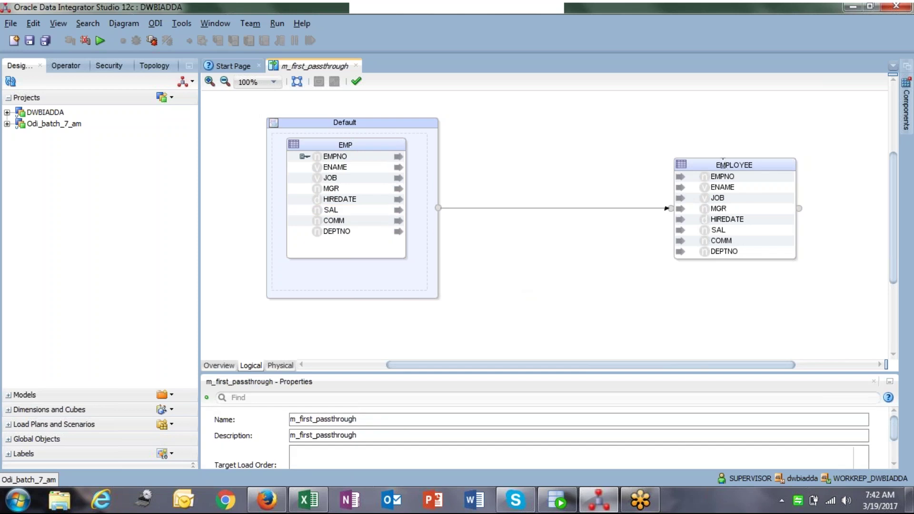
Move EMPLOYEE closer to the Default dataset, enlarge the properties area and shift both components up in the diagram.
{"action": "left_click_drag", "start_coordinate": [712, 164], "coordinate": [637, 149]}
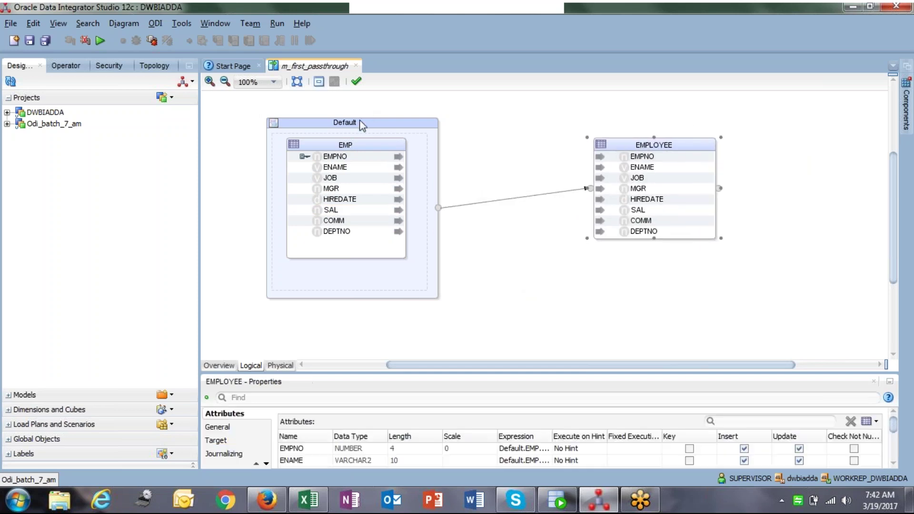
{"action": "left_click", "coordinate": [567, 327]}
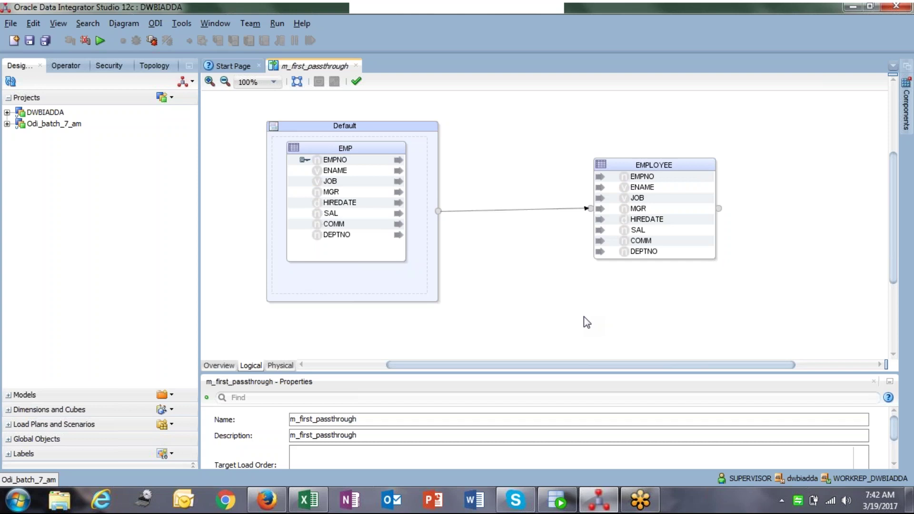
{"action": "left_click", "coordinate": [347, 182]}
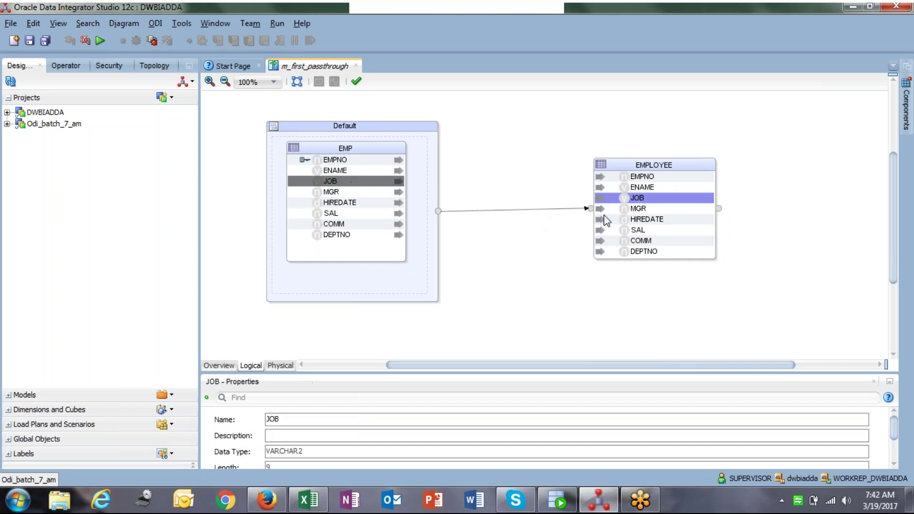
{"action": "left_click", "coordinate": [637, 198]}
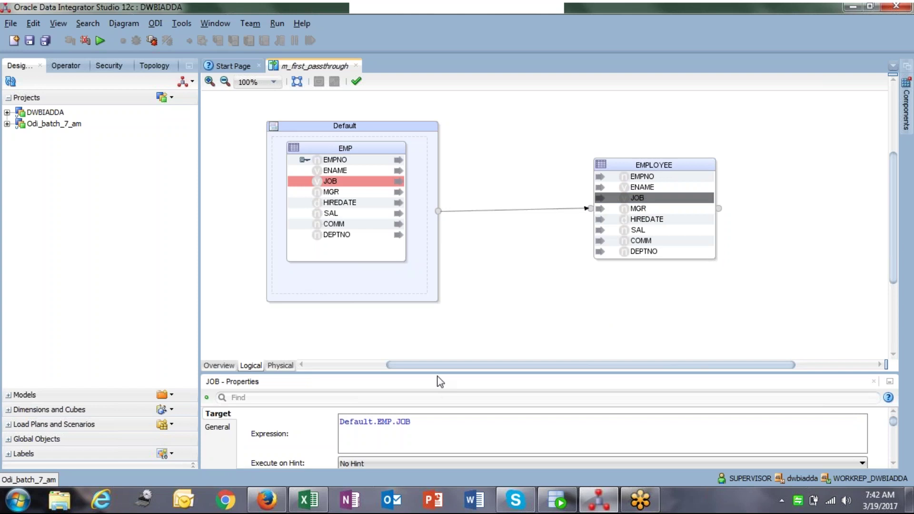
{"action": "left_click_drag", "start_coordinate": [439, 374], "coordinate": [438, 318]}
{"action": "left_click_drag", "start_coordinate": [380, 128], "coordinate": [376, 93]}
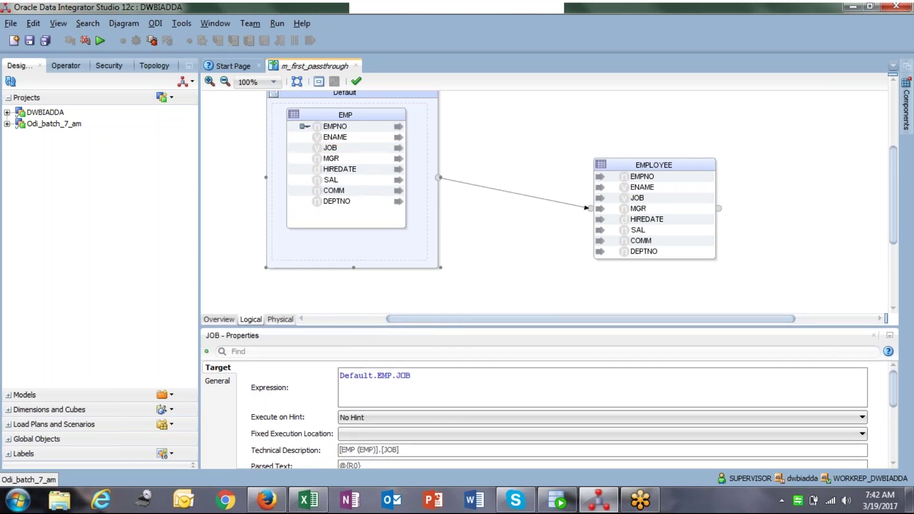
{"action": "left_click_drag", "start_coordinate": [631, 169], "coordinate": [641, 119]}
Examine the mapping expression of EMPLOYEE's JOB column and compare it with the EMP source's JOB column.
{"action": "left_click", "coordinate": [649, 149]}
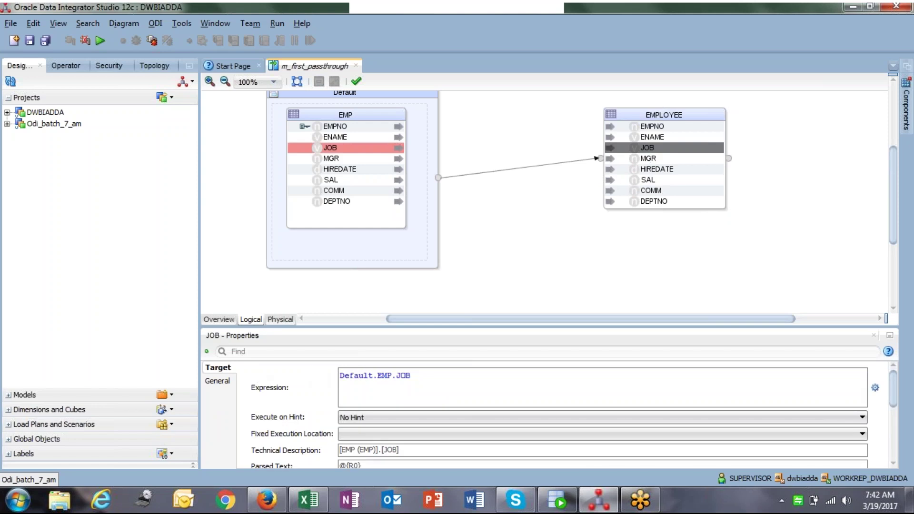
{"action": "left_click", "coordinate": [345, 375]}
{"action": "left_click_drag", "start_coordinate": [345, 376], "coordinate": [410, 376]}
{"action": "left_click", "coordinate": [366, 376]}
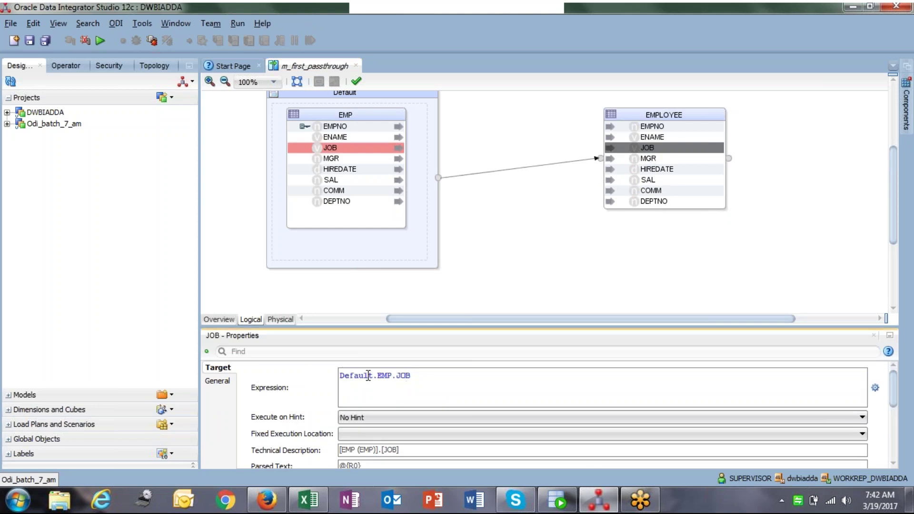
{"action": "left_click", "coordinate": [430, 380]}
{"action": "left_click", "coordinate": [359, 97]}
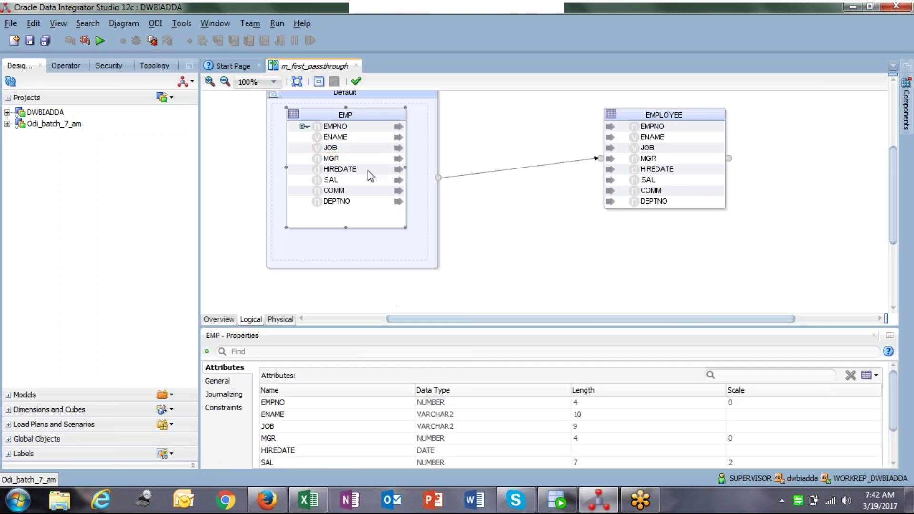
{"action": "left_click", "coordinate": [341, 157]}
{"action": "left_click", "coordinate": [336, 147]}
Erase the end of the JOB target column's expression and re-enter it as Default.EMP.JOB.
{"action": "left_click", "coordinate": [645, 149]}
{"action": "left_click_drag", "start_coordinate": [403, 375], "coordinate": [433, 374]}
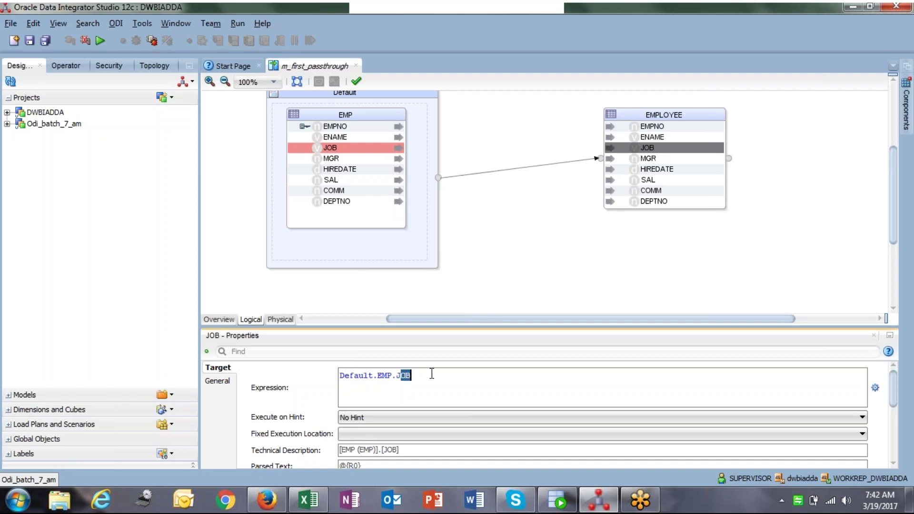
{"action": "key", "text": "BackSpace"}
{"action": "key", "text": "BackSpace"}
{"action": "type", "text": "OB"}
{"action": "left_click", "coordinate": [645, 150]}
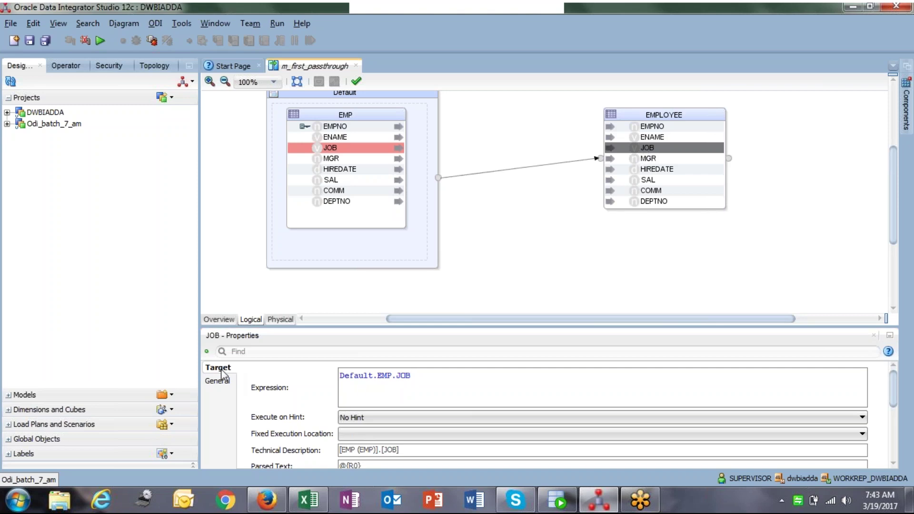
Review the mapping expressions of the MGR, HIREDATE, SAL and COMM columns in EMPLOYEE.
{"action": "left_click", "coordinate": [648, 159]}
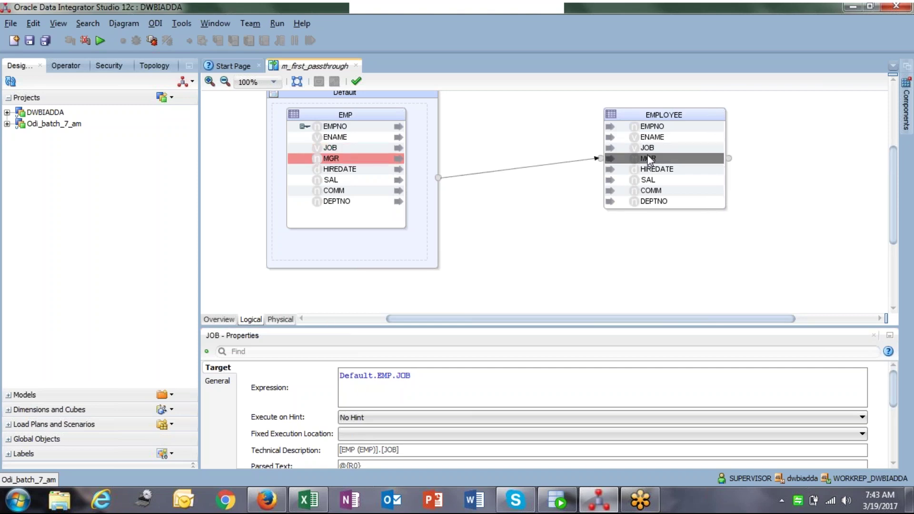
{"action": "left_click", "coordinate": [468, 380]}
{"action": "key", "text": "ctrl+a"}
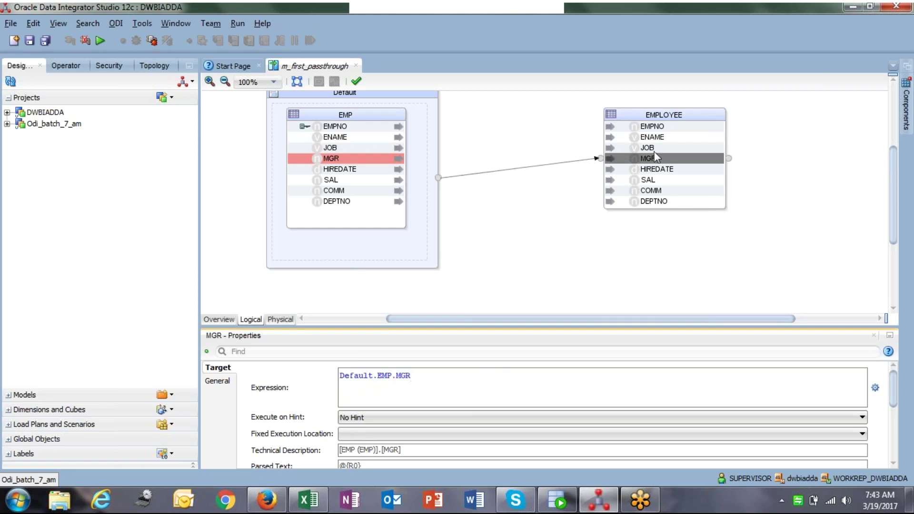
{"action": "left_click", "coordinate": [656, 155]}
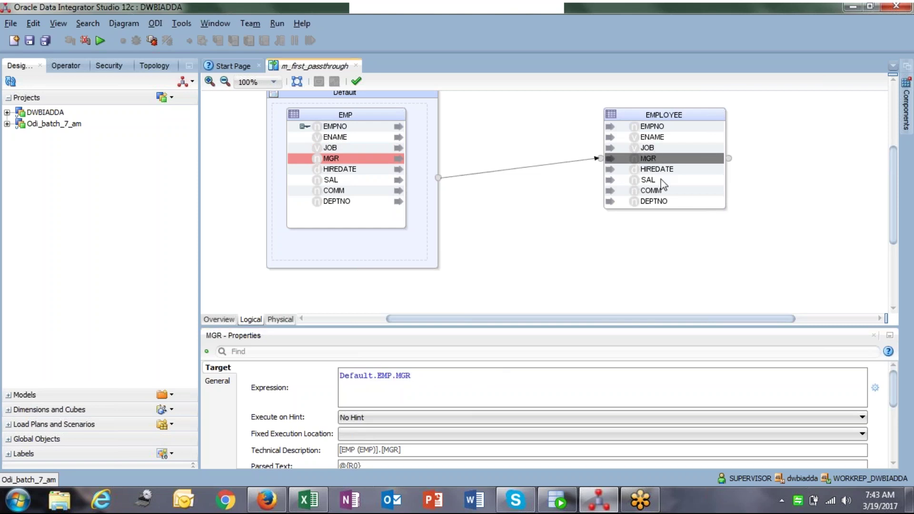
{"action": "left_click", "coordinate": [655, 170]}
{"action": "left_click", "coordinate": [523, 375]}
{"action": "left_click_drag", "start_coordinate": [523, 376], "coordinate": [338, 376]}
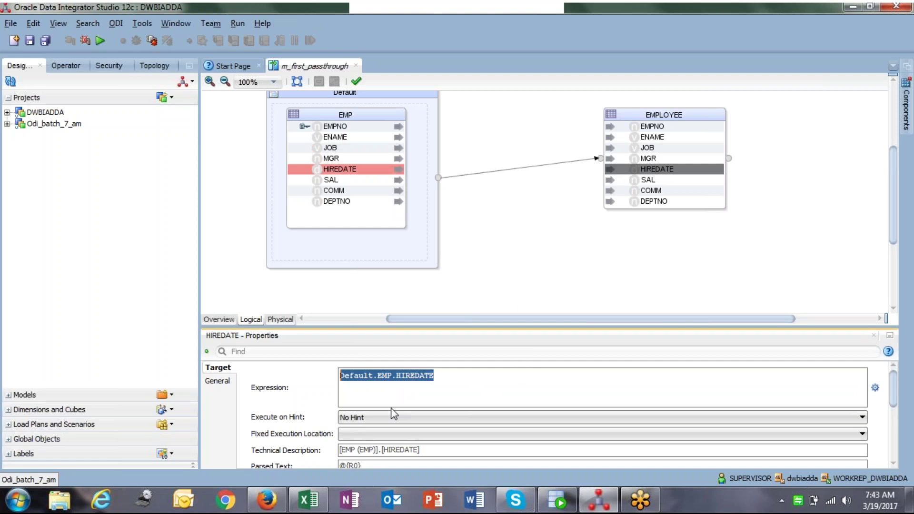
{"action": "left_click", "coordinate": [652, 180]}
{"action": "left_click_drag", "start_coordinate": [517, 394], "coordinate": [336, 370]}
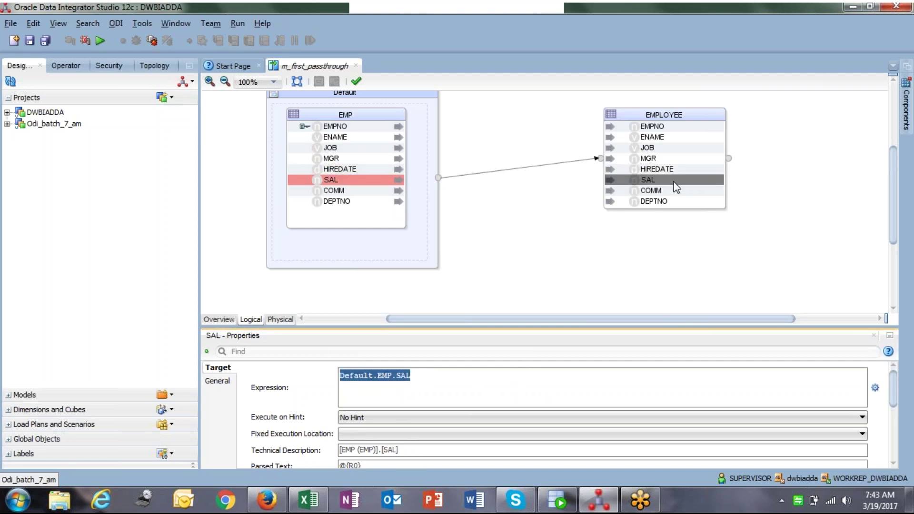
{"action": "left_click", "coordinate": [647, 191]}
{"action": "left_click_drag", "start_coordinate": [419, 376], "coordinate": [338, 376]}
{"action": "left_click", "coordinate": [423, 376]}
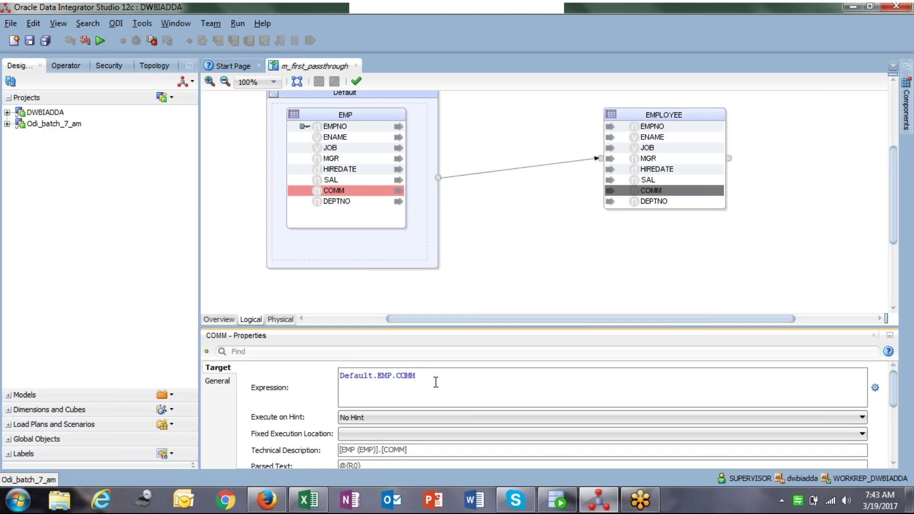
{"action": "left_click", "coordinate": [547, 280]}
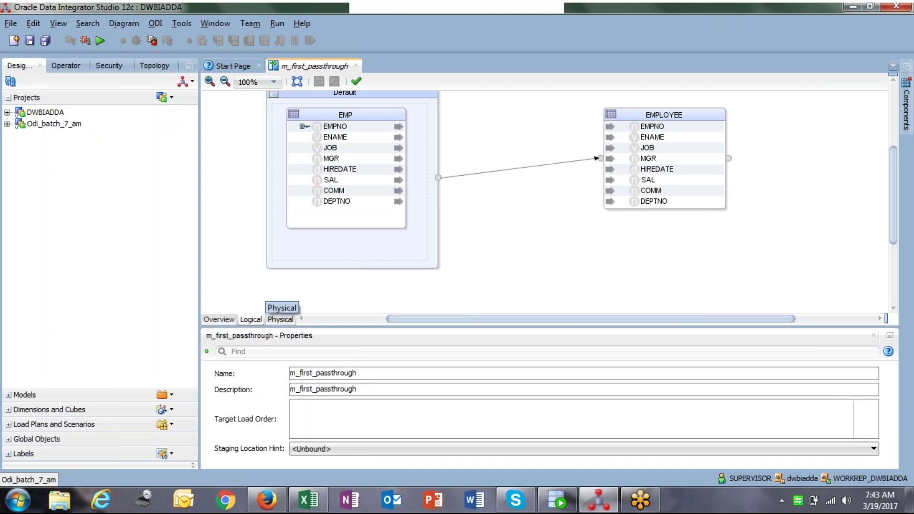
Open the mapping's physical design and inspect SOURCE_GROUP, TARGET_GROUP and the EMP source node.
{"action": "left_click", "coordinate": [285, 320]}
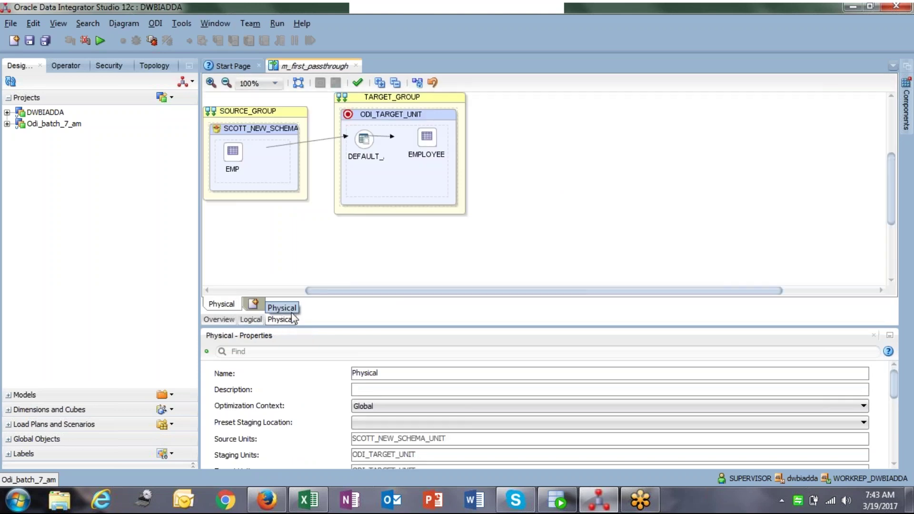
{"action": "left_click_drag", "start_coordinate": [319, 289], "coordinate": [230, 290]}
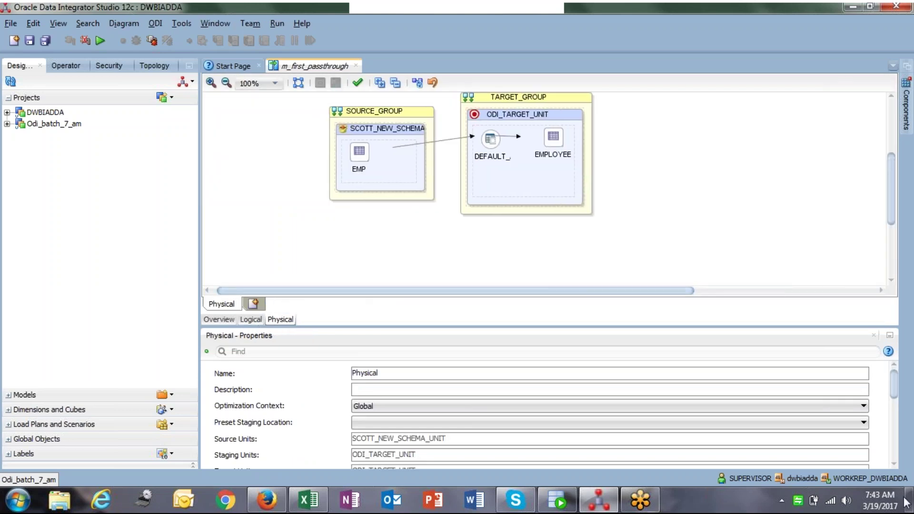
{"action": "left_click", "coordinate": [357, 111]}
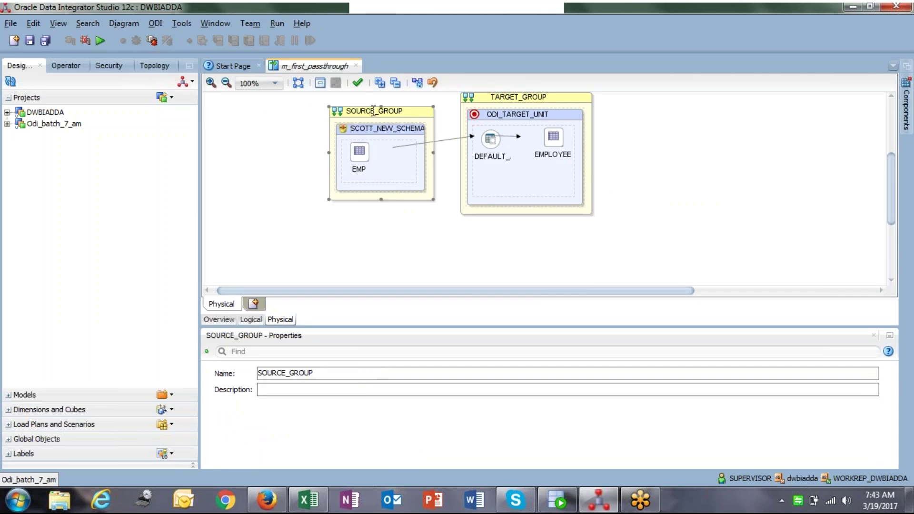
{"action": "left_click", "coordinate": [525, 97]}
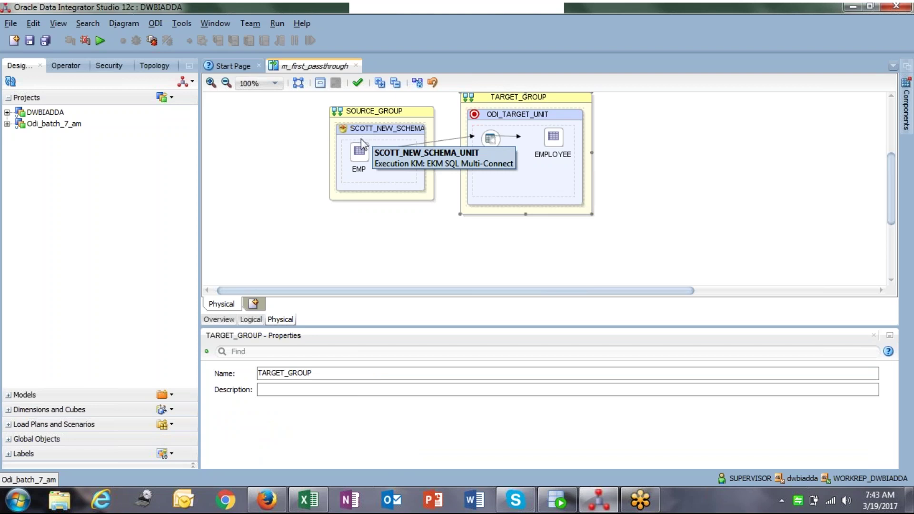
{"action": "left_click", "coordinate": [359, 151]}
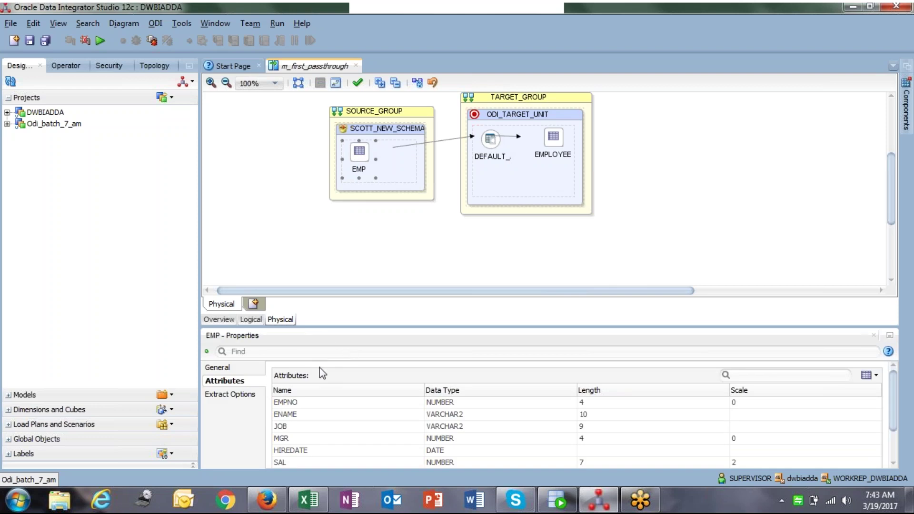
Display the loading knowledge module settings of the DEFAULT_AP node in ODI_TARGET_UNIT.
{"action": "left_click", "coordinate": [491, 142]}
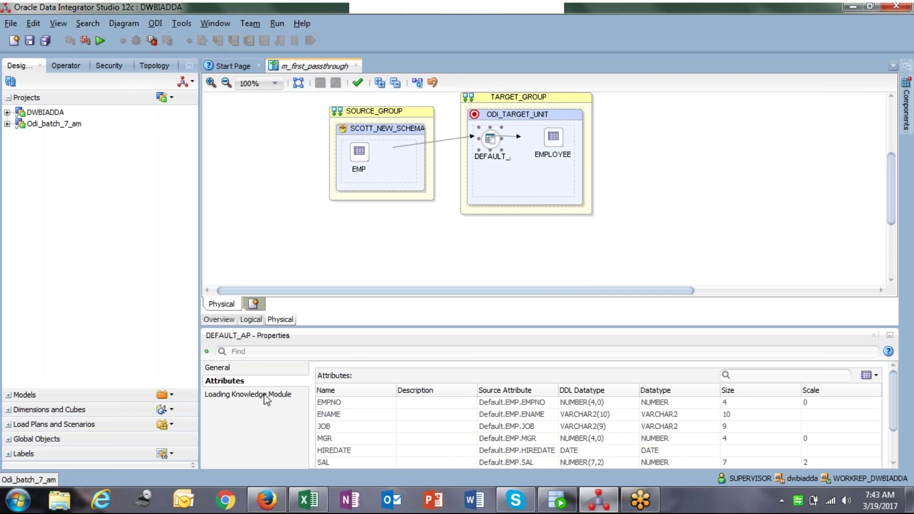
{"action": "left_click", "coordinate": [491, 141]}
{"action": "left_click", "coordinate": [491, 142]}
{"action": "left_click", "coordinate": [247, 396]}
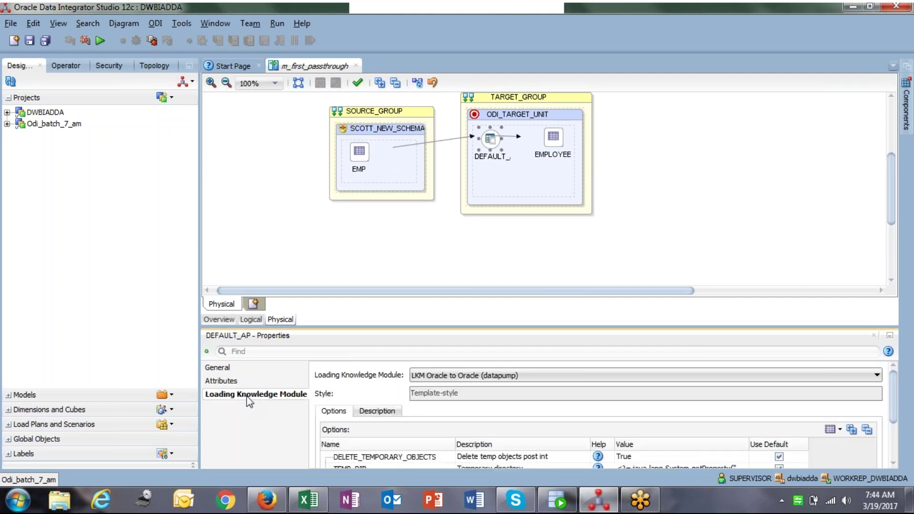
Set the loading knowledge module of the DEFAULT_AP node to LKM SQL to SQL.
{"action": "left_click", "coordinate": [508, 380]}
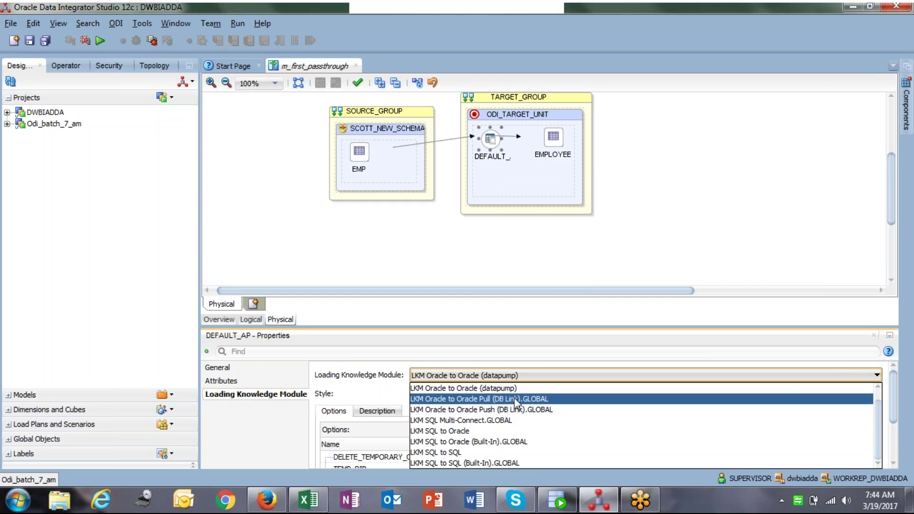
{"action": "left_click_drag", "start_coordinate": [567, 328], "coordinate": [571, 243]}
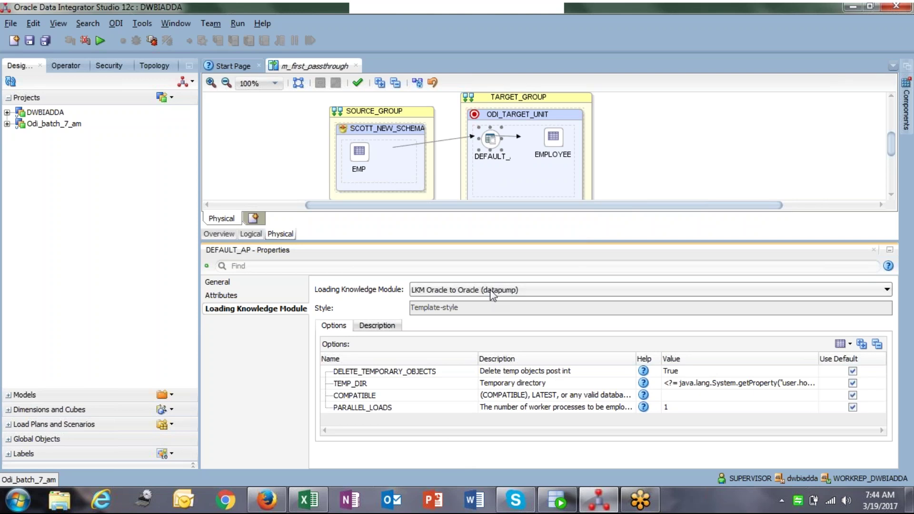
{"action": "left_click_drag", "start_coordinate": [617, 242], "coordinate": [617, 250]}
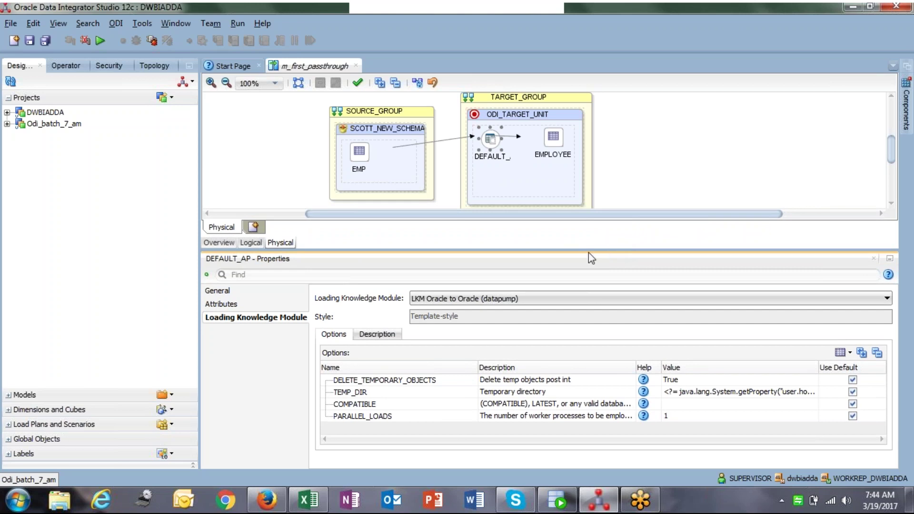
{"action": "left_click", "coordinate": [441, 299]}
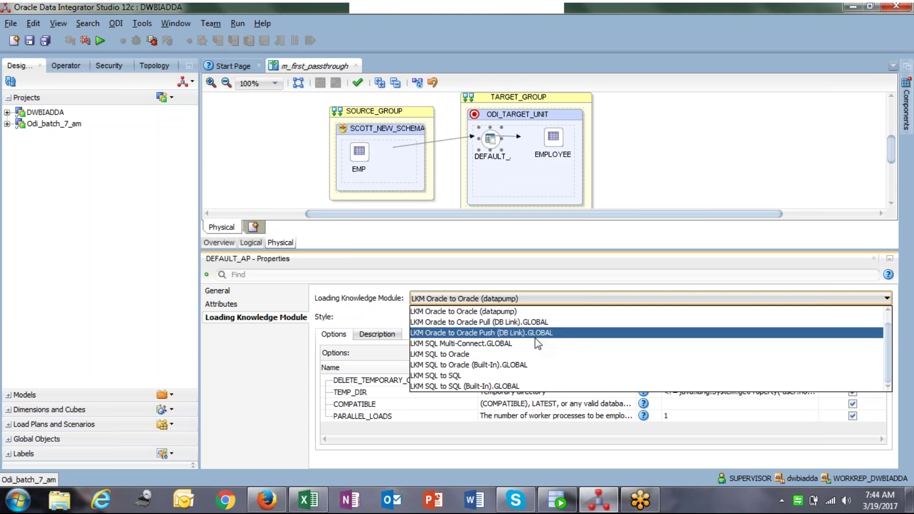
{"action": "left_click", "coordinate": [486, 376]}
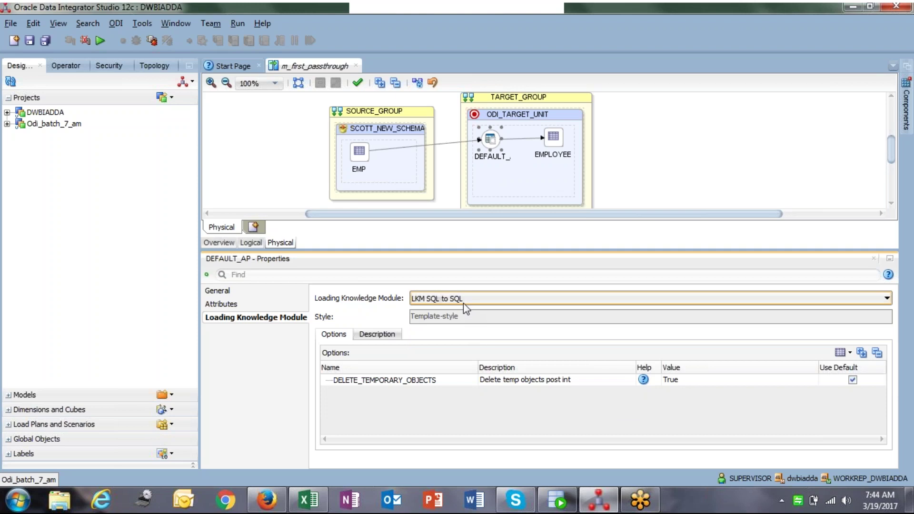
Set the DELETE_TEMPORARY_OBJECTS option of DEFAULT_AP's loading knowledge module to False.
{"action": "left_click", "coordinate": [370, 381]}
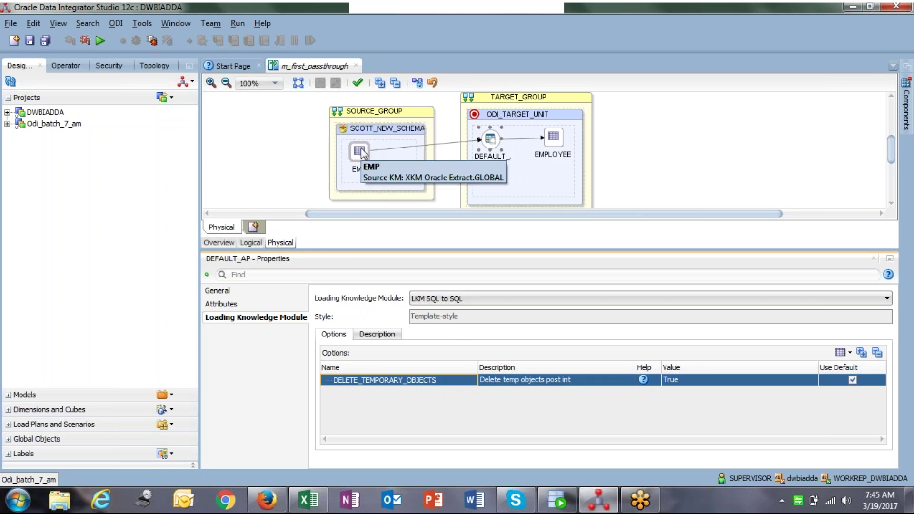
{"action": "mouse_move", "coordinate": [488, 143]}
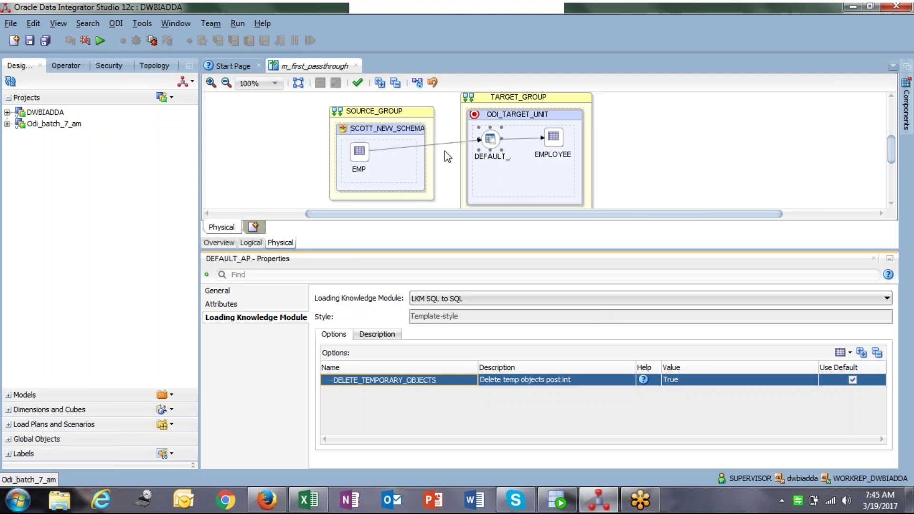
{"action": "left_click", "coordinate": [671, 379]}
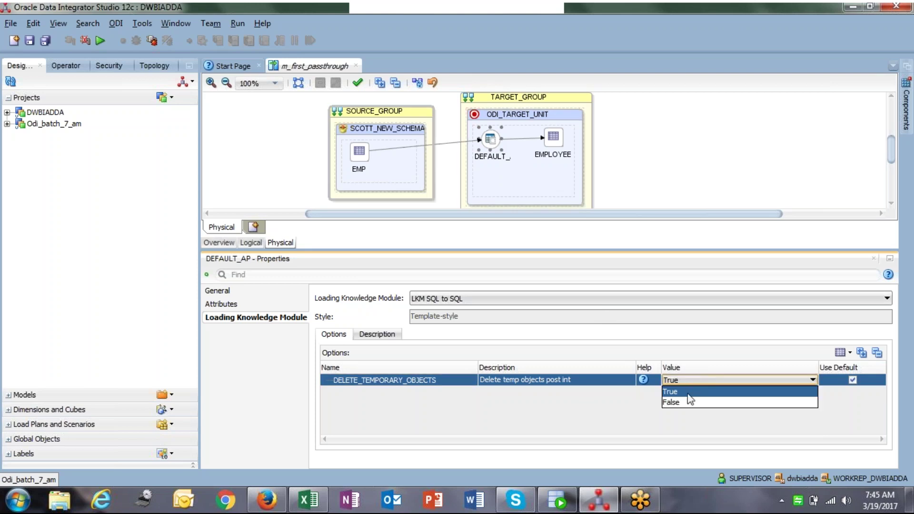
{"action": "left_click", "coordinate": [684, 394]}
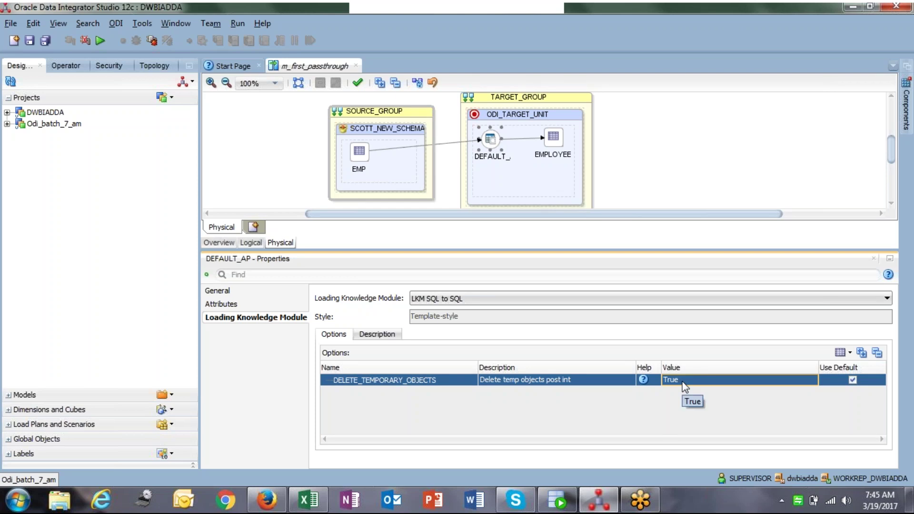
{"action": "left_click", "coordinate": [682, 381]}
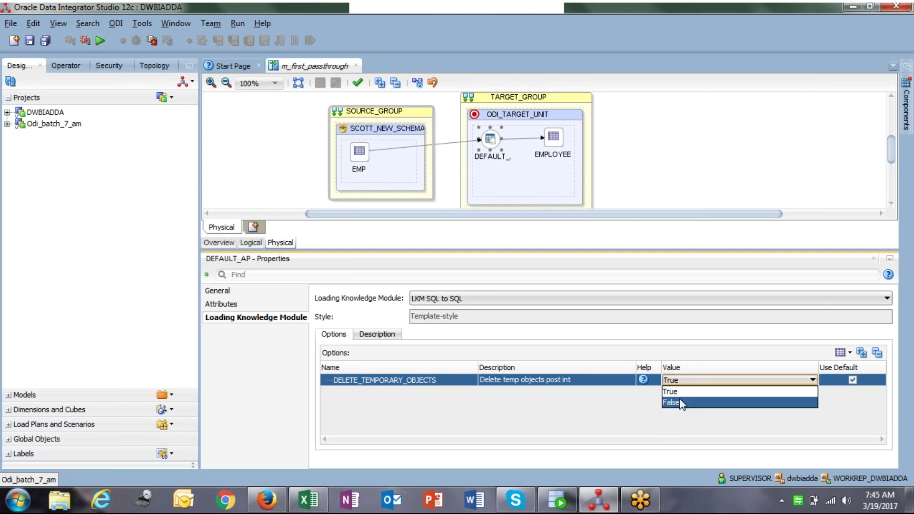
{"action": "left_click", "coordinate": [681, 402]}
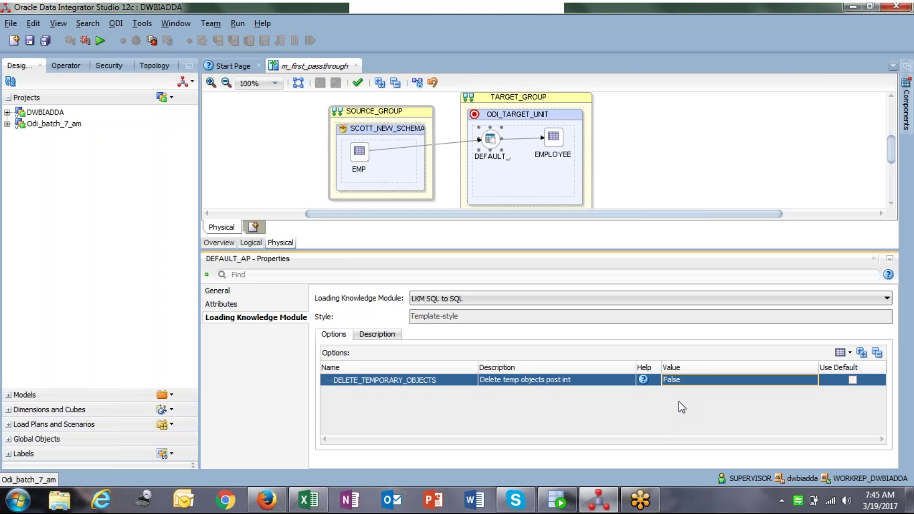
Inspect the general properties of the EMPLOYEE target node, including its component type and logical connector point.
{"action": "left_click", "coordinate": [554, 138]}
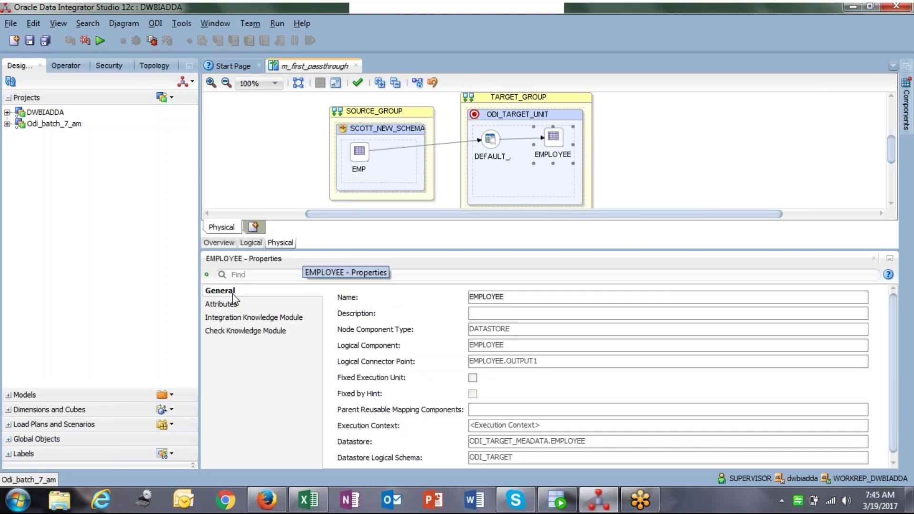
{"action": "left_click", "coordinate": [513, 296]}
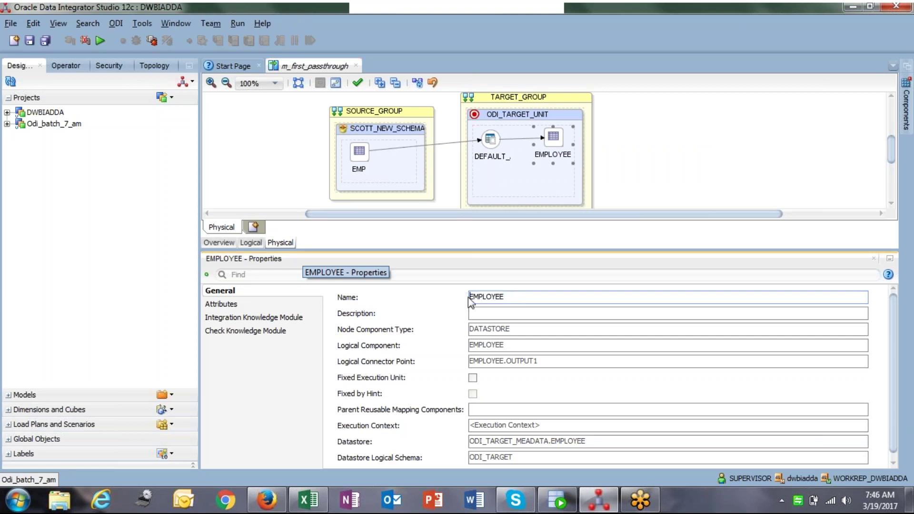
{"action": "double_click", "coordinate": [521, 333]}
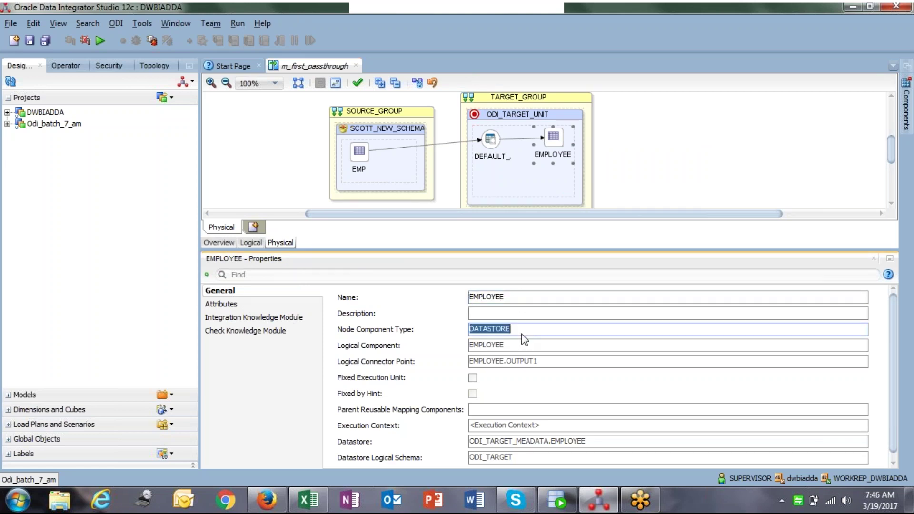
{"action": "double_click", "coordinate": [522, 361]}
{"action": "scroll", "coordinate": [524, 366], "scroll_direction": "down", "scroll_amount": 1}
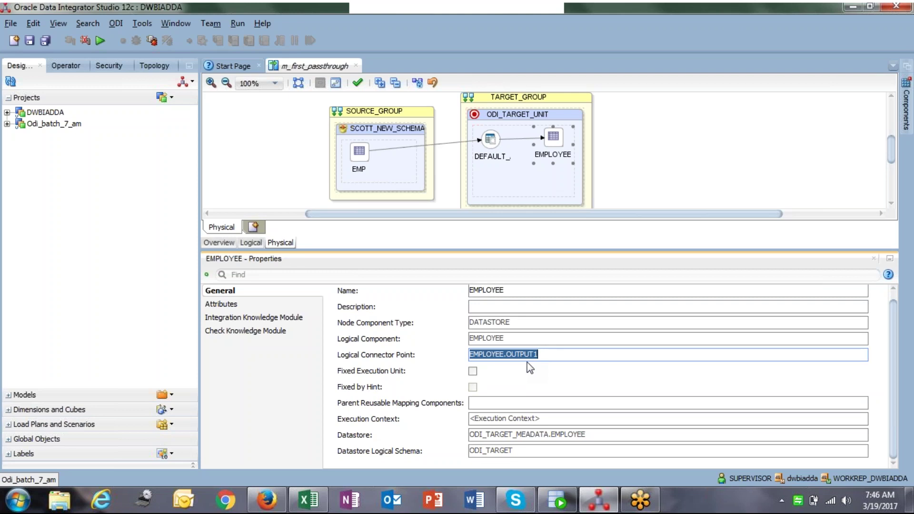
{"action": "scroll", "coordinate": [529, 368], "scroll_direction": "up", "scroll_amount": 1}
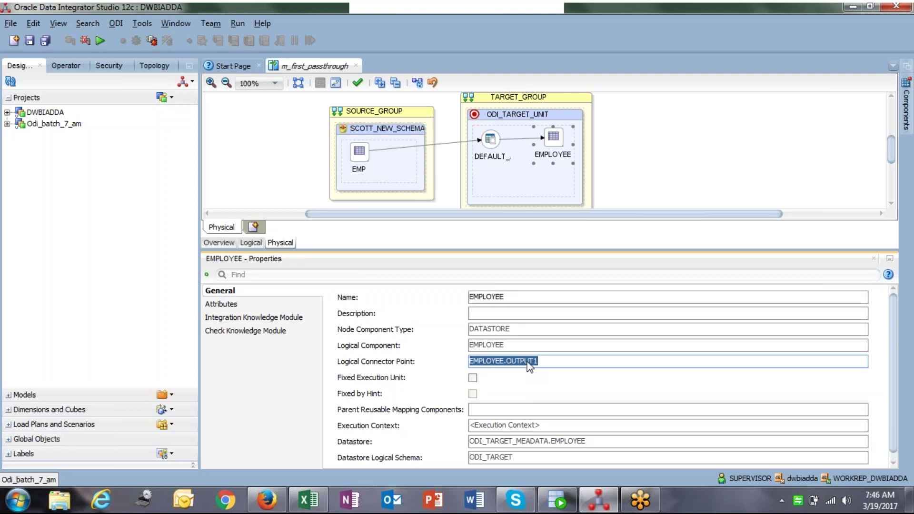
Set the integration knowledge module of the EMPLOYEE node to IKM Oracle Control Append.
{"action": "left_click", "coordinate": [239, 318]}
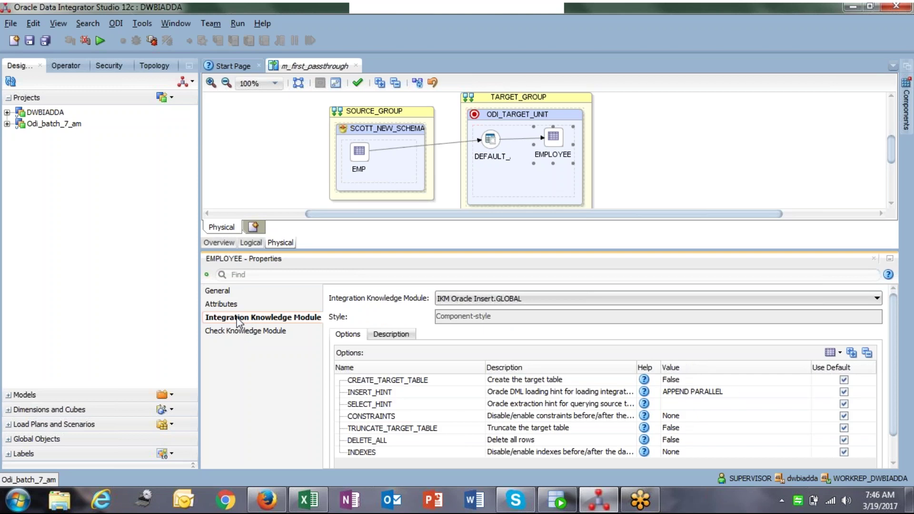
{"action": "left_click_drag", "start_coordinate": [675, 251], "coordinate": [633, 214]}
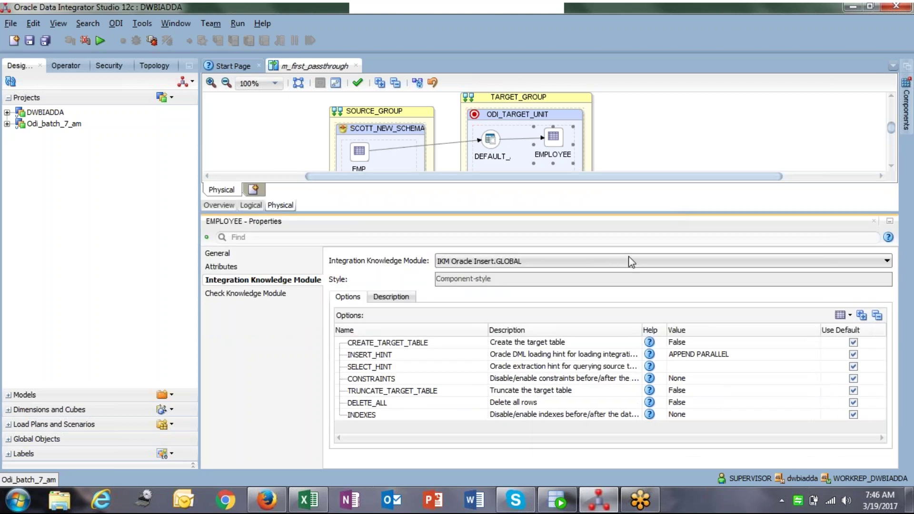
{"action": "left_click", "coordinate": [526, 266]}
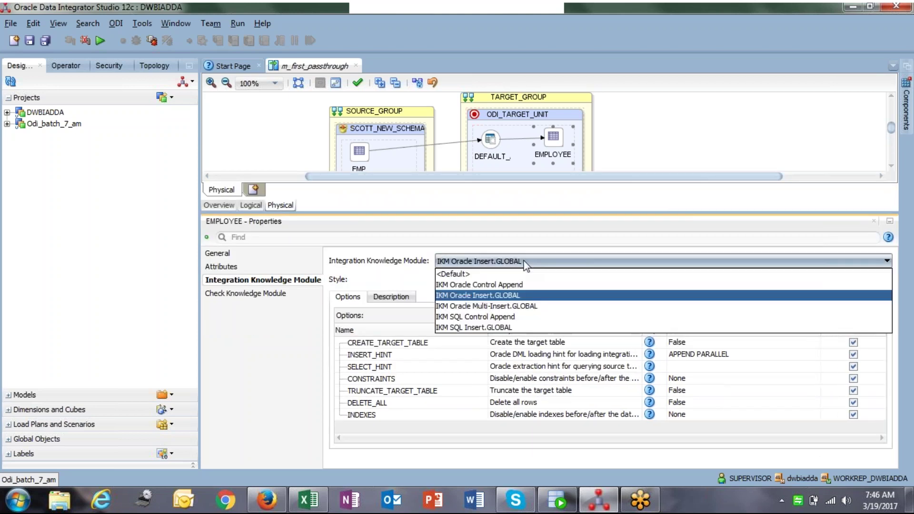
{"action": "left_click", "coordinate": [522, 286]}
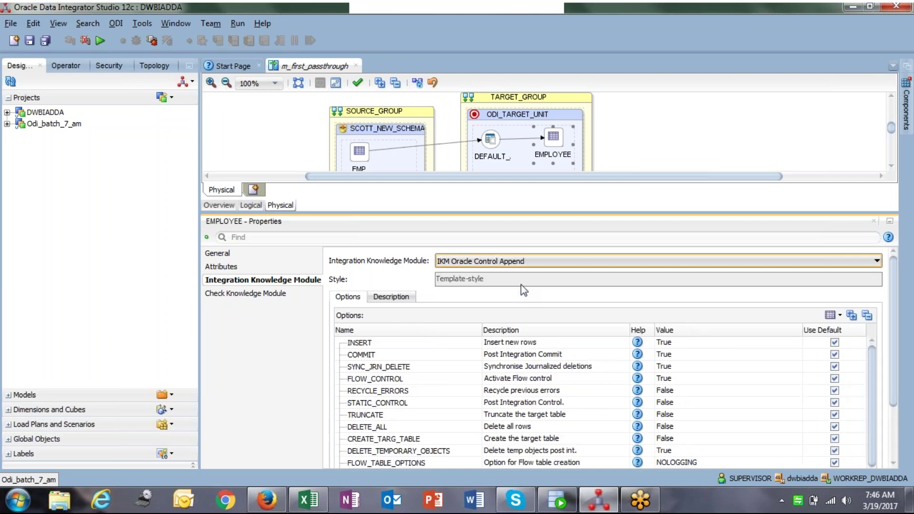
Enlarge EMPLOYEE's properties area and check the INSERT option's value choices, keeping True.
{"action": "left_click_drag", "start_coordinate": [751, 216], "coordinate": [758, 121]}
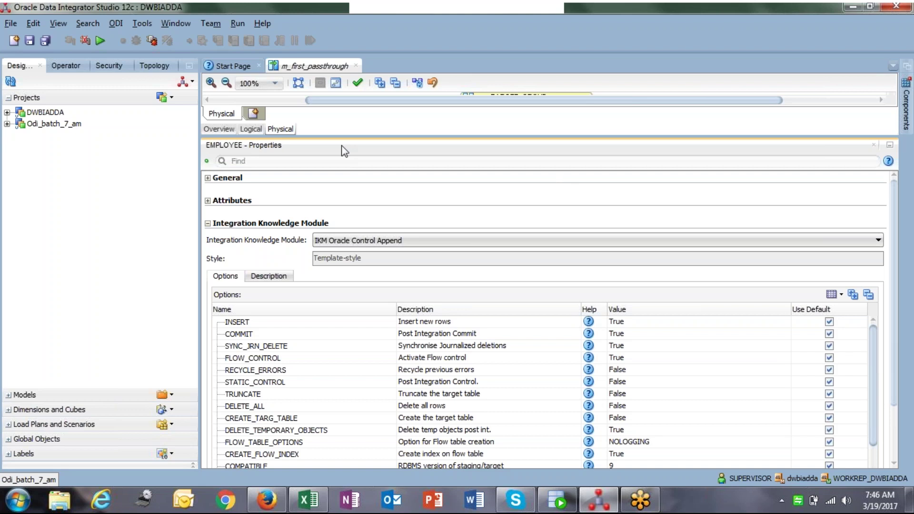
{"action": "scroll", "coordinate": [723, 383], "scroll_direction": "down", "scroll_amount": 2}
{"action": "scroll", "coordinate": [721, 381], "scroll_direction": "up", "scroll_amount": 2}
{"action": "left_click", "coordinate": [336, 325]}
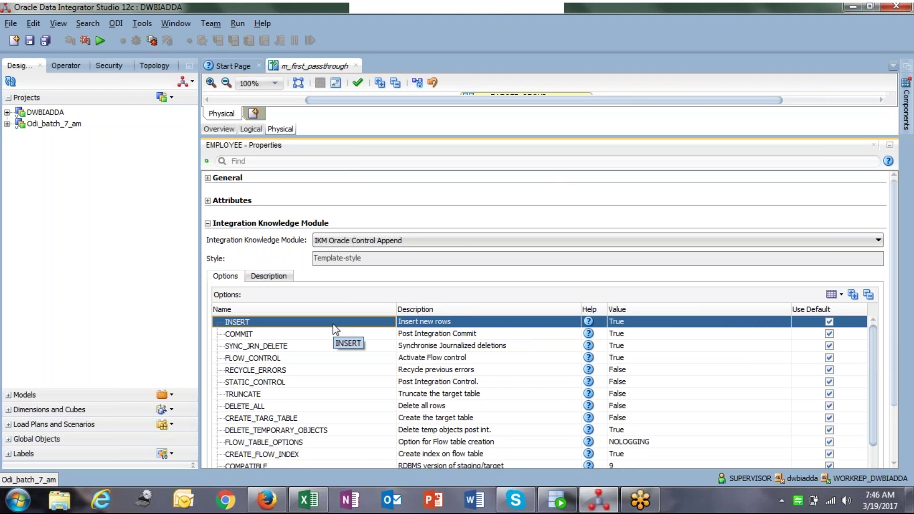
{"action": "left_click", "coordinate": [638, 323]}
{"action": "left_click", "coordinate": [638, 322]}
{"action": "left_click", "coordinate": [634, 333]}
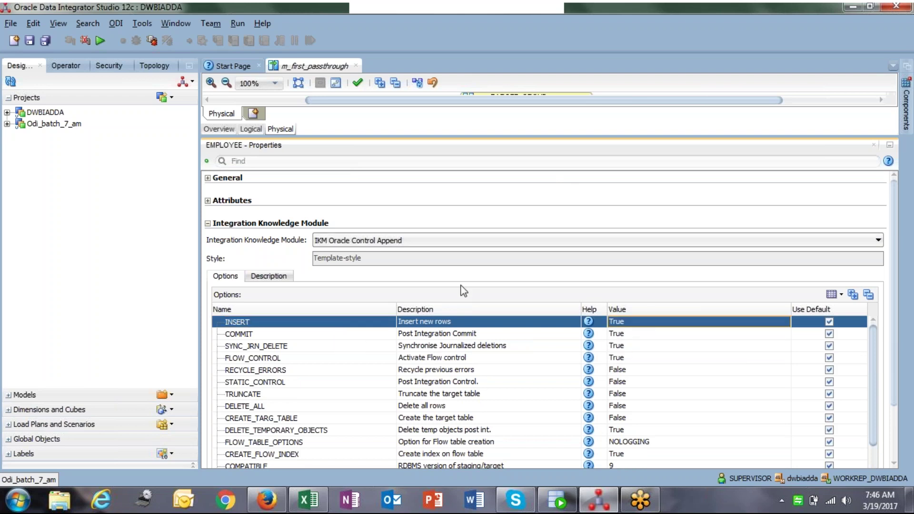
Check the COMMIT option's value choices, keeping True, and review the SYNC_JRN_DELETE and FLOW_CONTROL options.
{"action": "left_click", "coordinate": [359, 333]}
{"action": "left_click", "coordinate": [646, 334]}
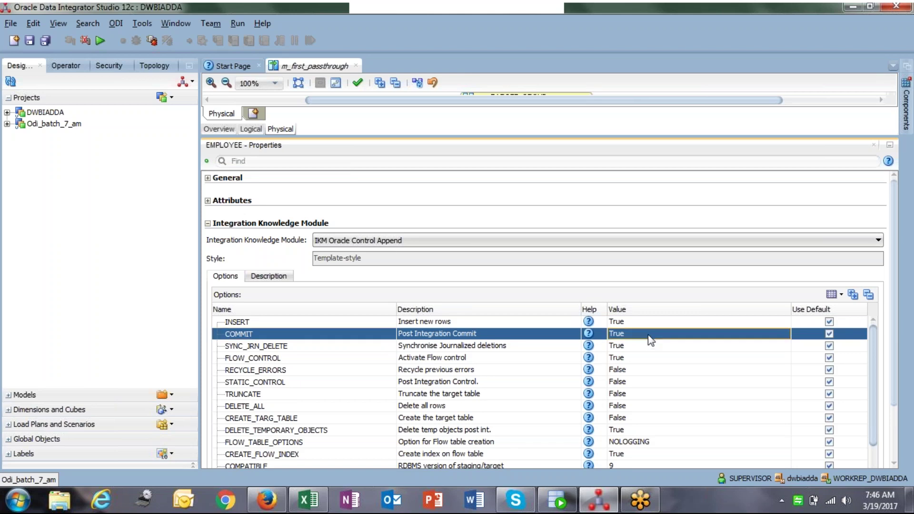
{"action": "left_click", "coordinate": [647, 334]}
{"action": "left_click", "coordinate": [643, 348]}
{"action": "left_click", "coordinate": [325, 347]}
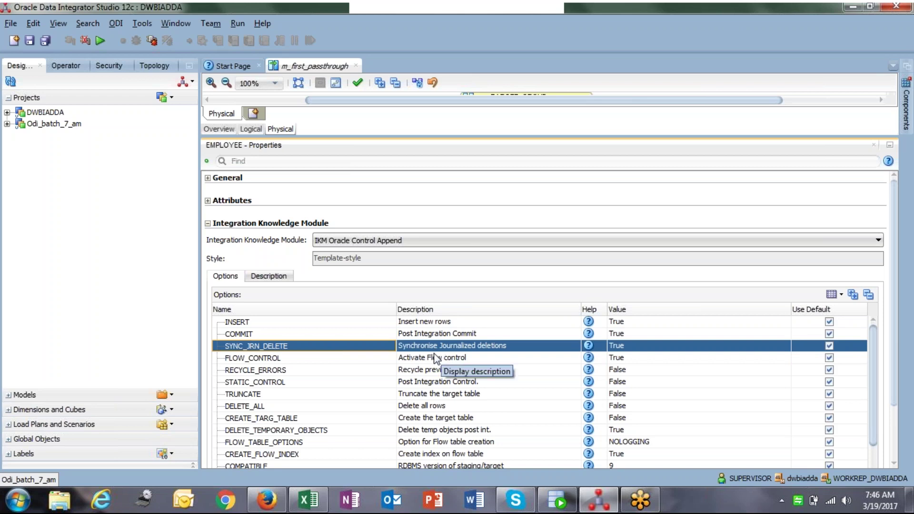
{"action": "left_click", "coordinate": [373, 359]}
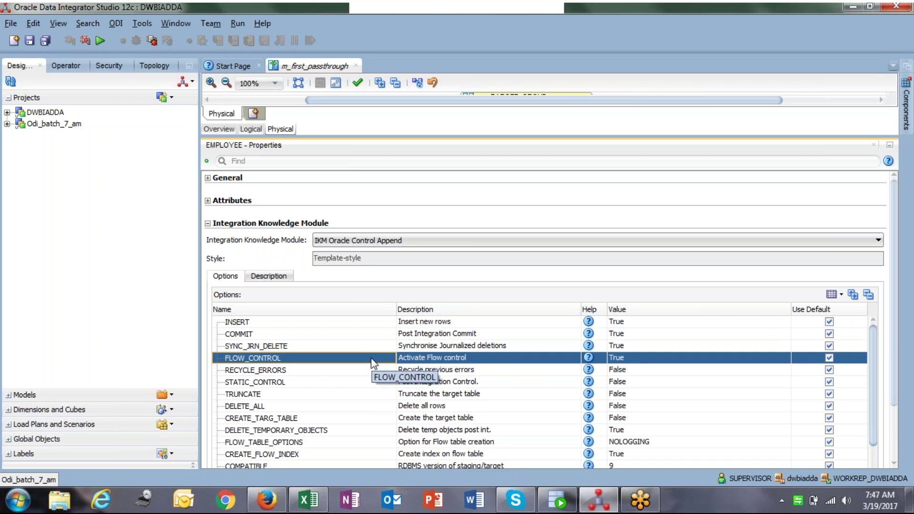
Review the remaining integration knowledge module options, including DELETE_TEMPORARY_OBJECTS and COMPATIBLE.
{"action": "scroll", "coordinate": [373, 364], "scroll_direction": "down", "scroll_amount": 2}
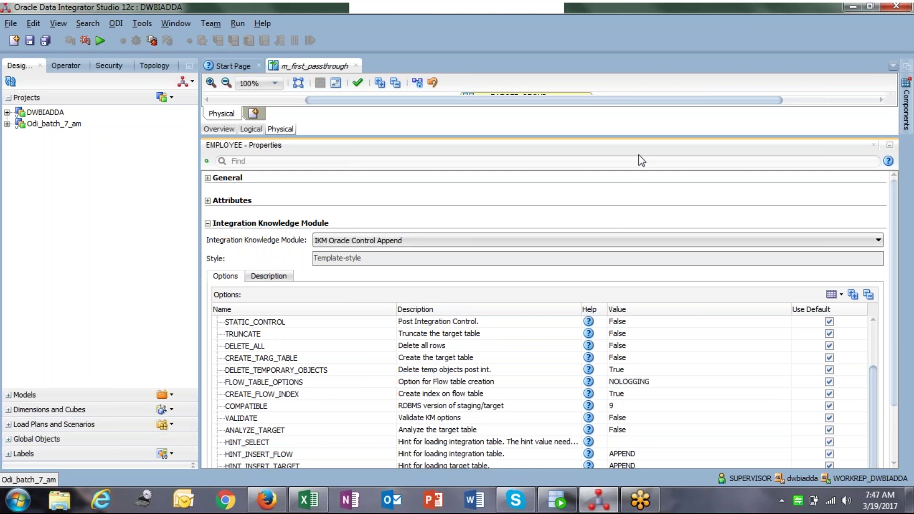
{"action": "left_click_drag", "start_coordinate": [648, 137], "coordinate": [648, 102]}
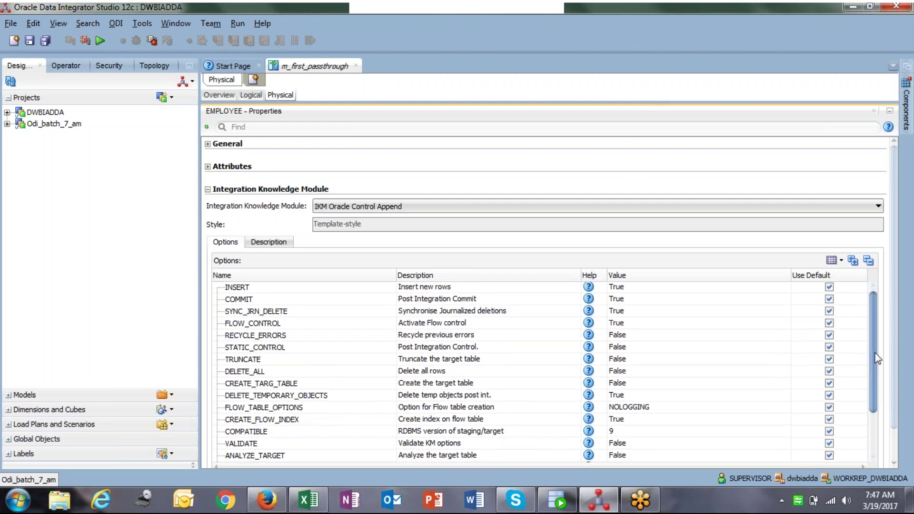
{"action": "scroll", "coordinate": [878, 405], "scroll_direction": "down", "scroll_amount": 2}
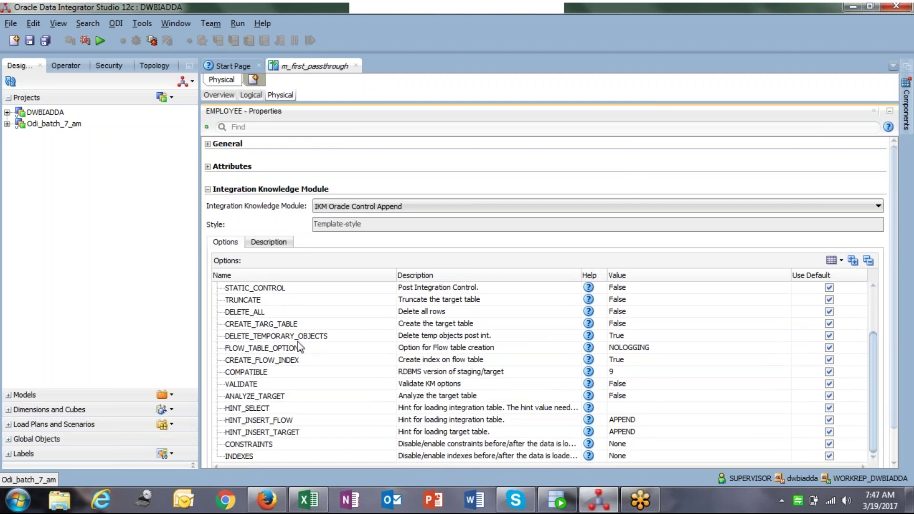
{"action": "left_click", "coordinate": [300, 338]}
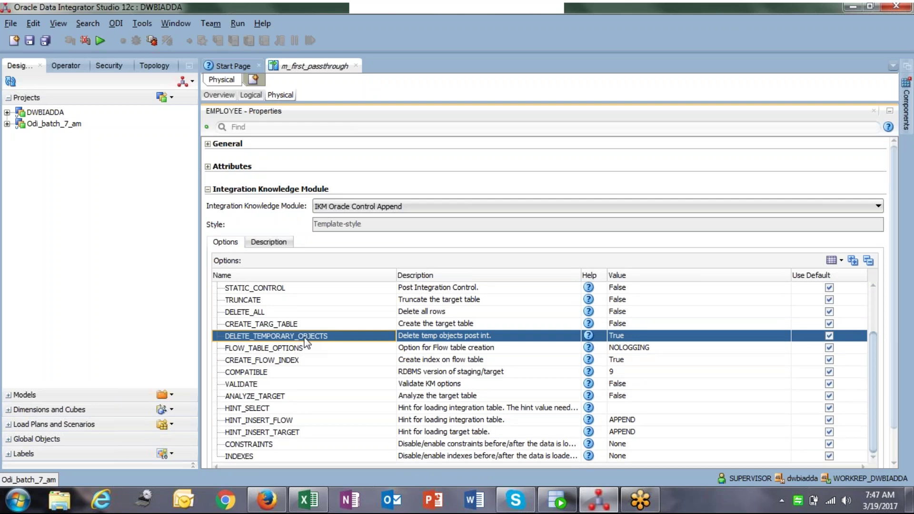
{"action": "left_click", "coordinate": [310, 374]}
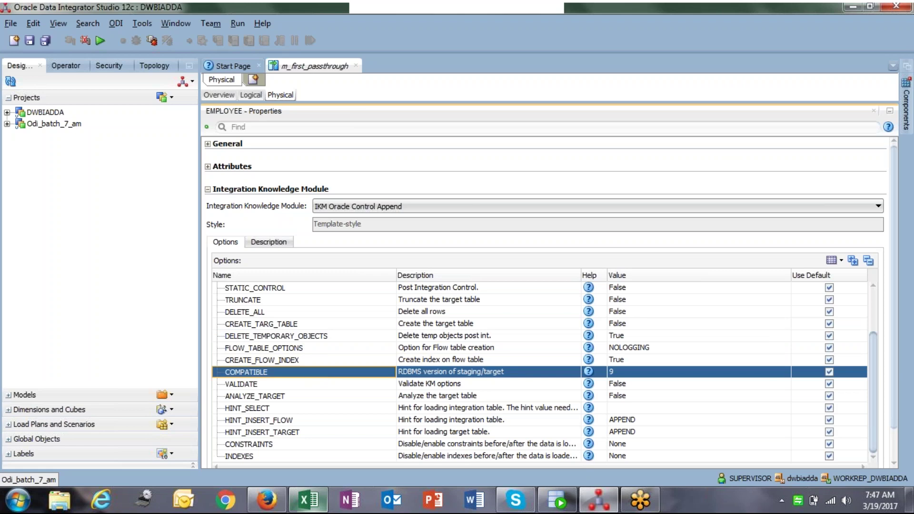
Check the value choices of the INDEXES option, trying Disable and returning it to None.
{"action": "left_click", "coordinate": [291, 457]}
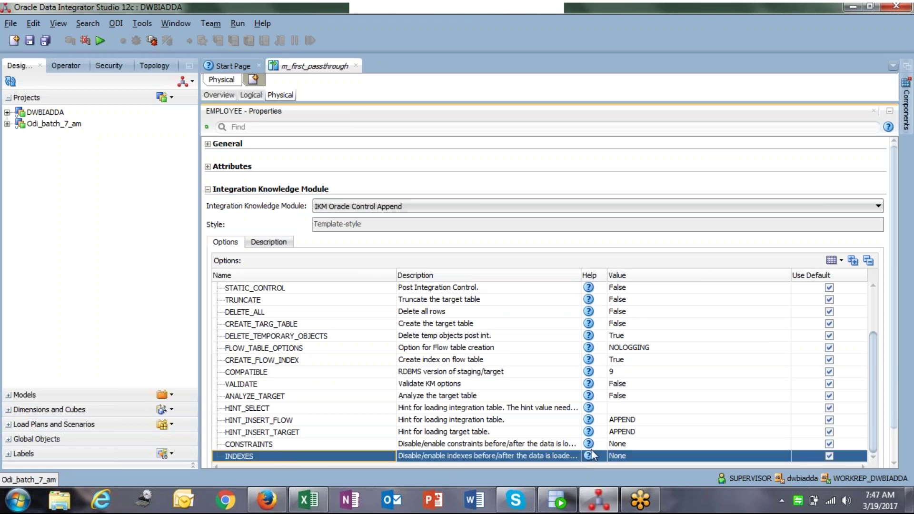
{"action": "left_click", "coordinate": [632, 456]}
{"action": "left_click", "coordinate": [632, 456]}
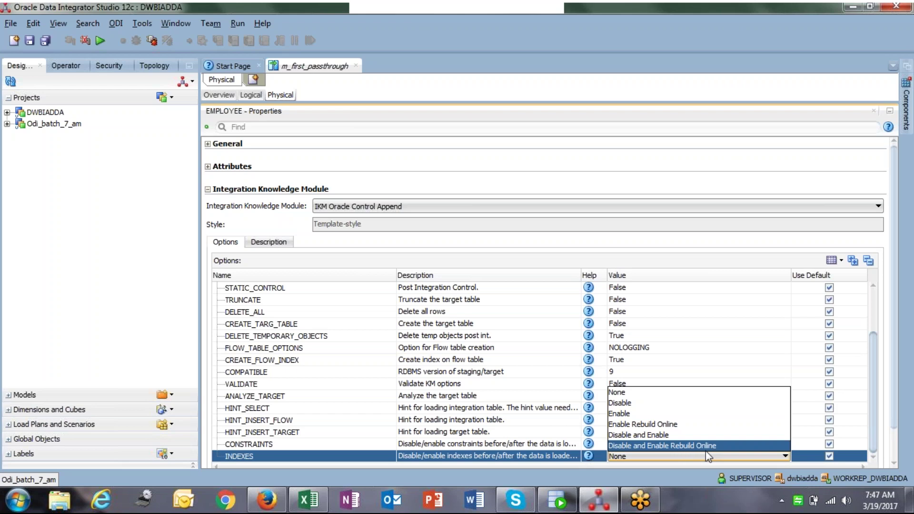
{"action": "left_click", "coordinate": [633, 403]}
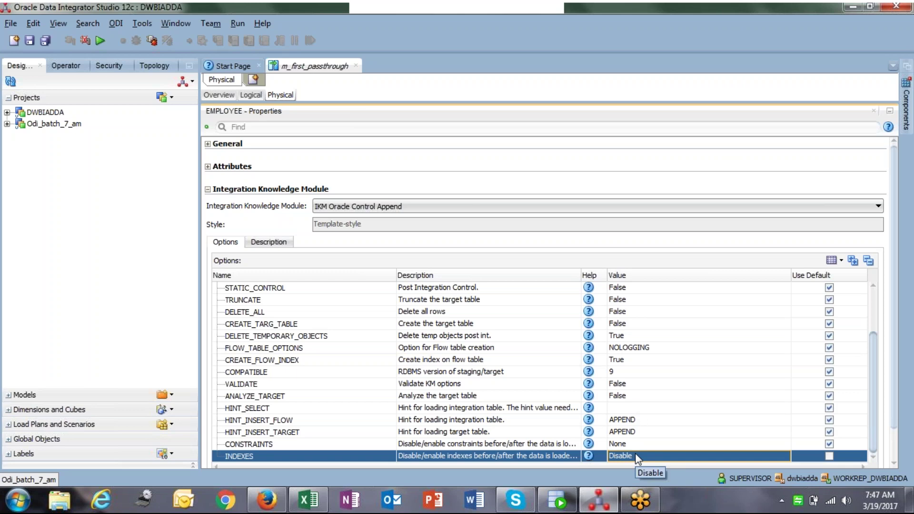
{"action": "left_click", "coordinate": [682, 455]}
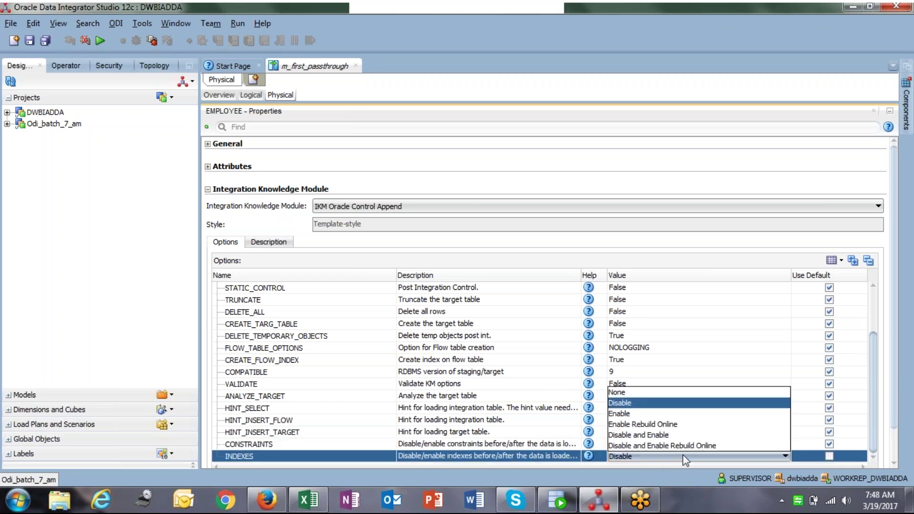
{"action": "left_click", "coordinate": [659, 393]}
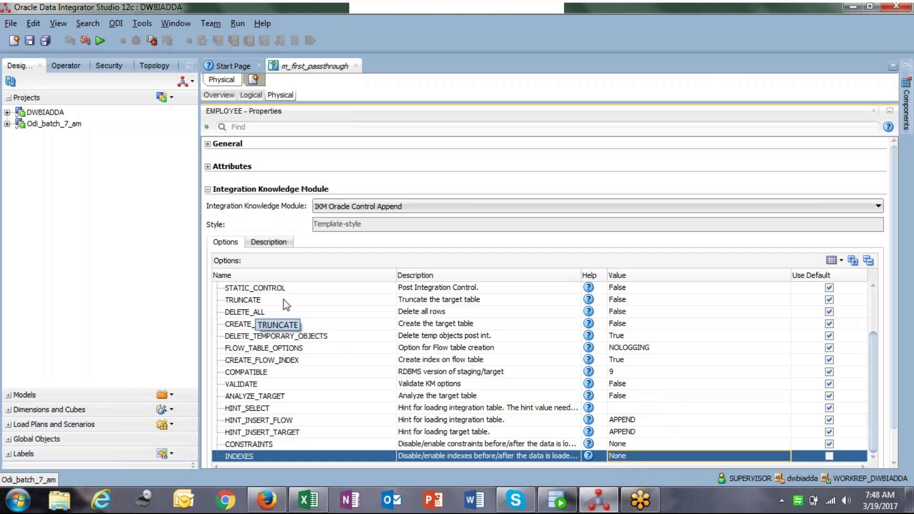
Try True for the TRUNCATE option, return it to False, and check the DELETE_ALL option's value choices.
{"action": "left_click", "coordinate": [303, 299]}
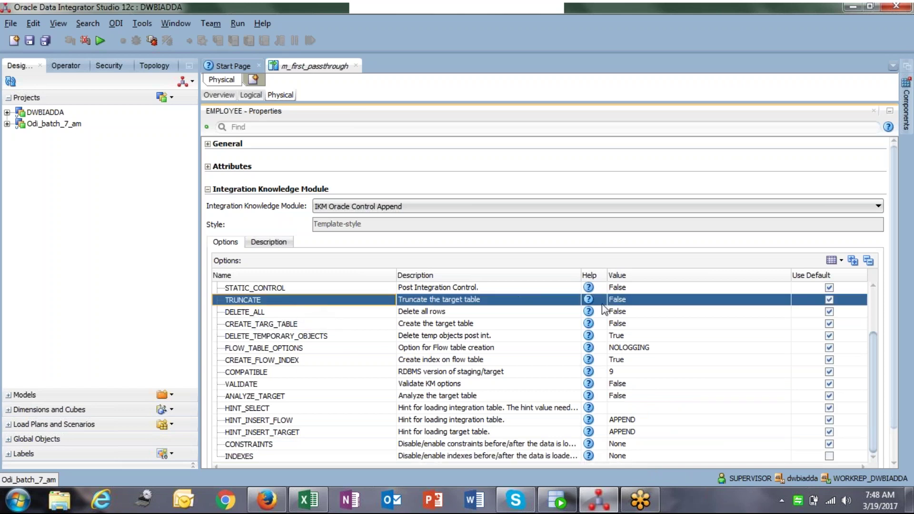
{"action": "left_click", "coordinate": [647, 303]}
{"action": "left_click", "coordinate": [646, 300]}
{"action": "left_click", "coordinate": [641, 310]}
{"action": "left_click", "coordinate": [628, 300]}
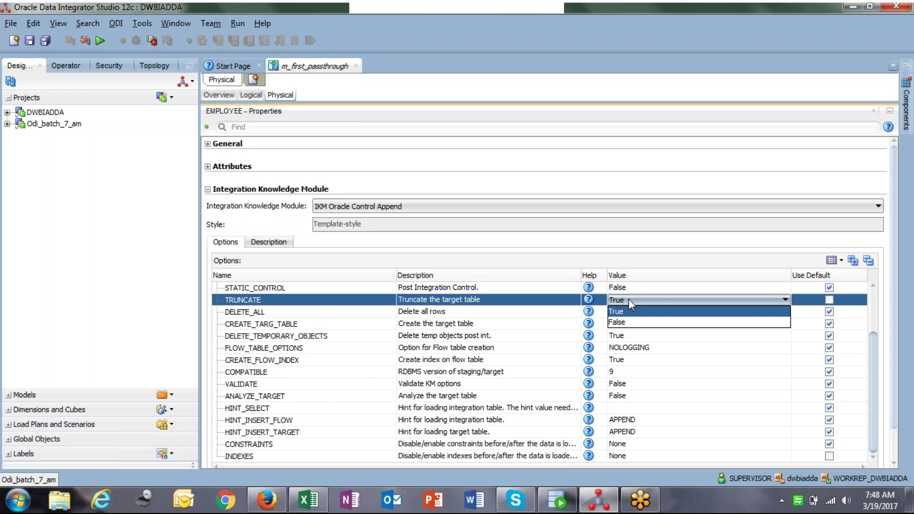
{"action": "left_click", "coordinate": [628, 322]}
{"action": "left_click", "coordinate": [379, 313]}
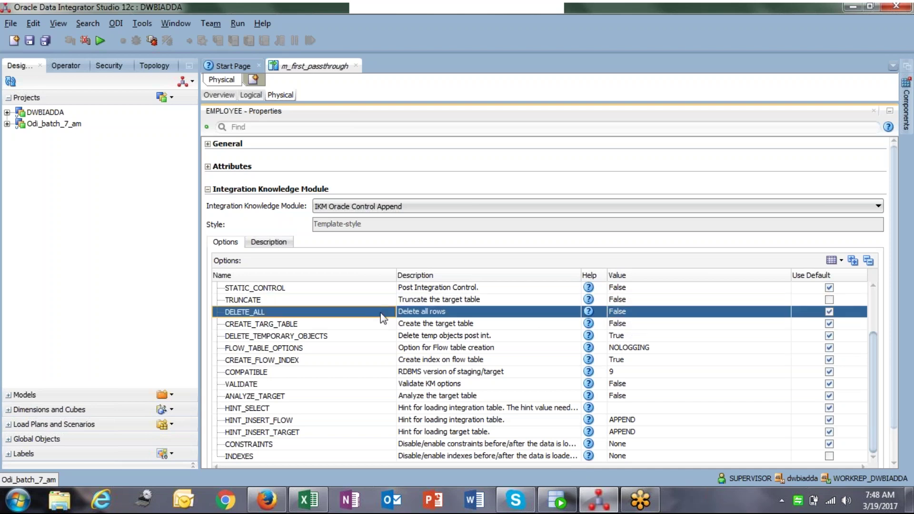
{"action": "left_click", "coordinate": [618, 313]}
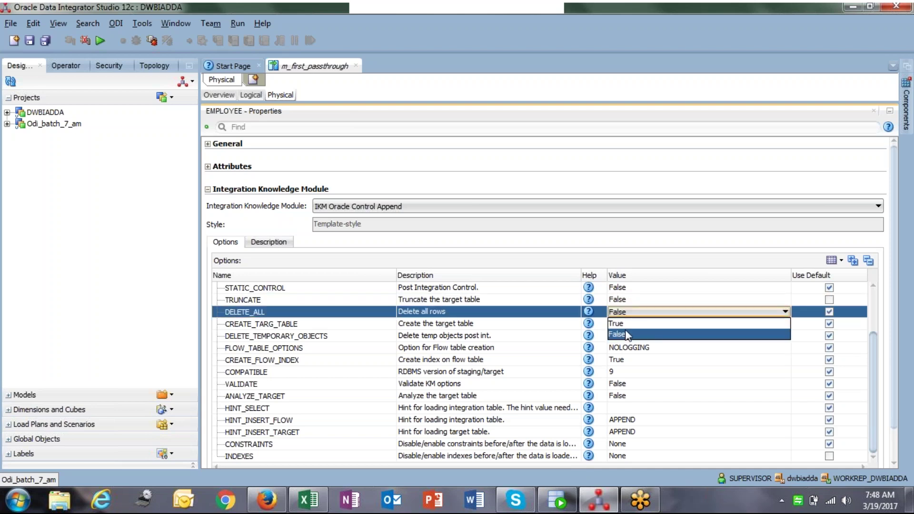
Try True for the CREATE_TARG_TABLE option and return it to False.
{"action": "left_click", "coordinate": [304, 325]}
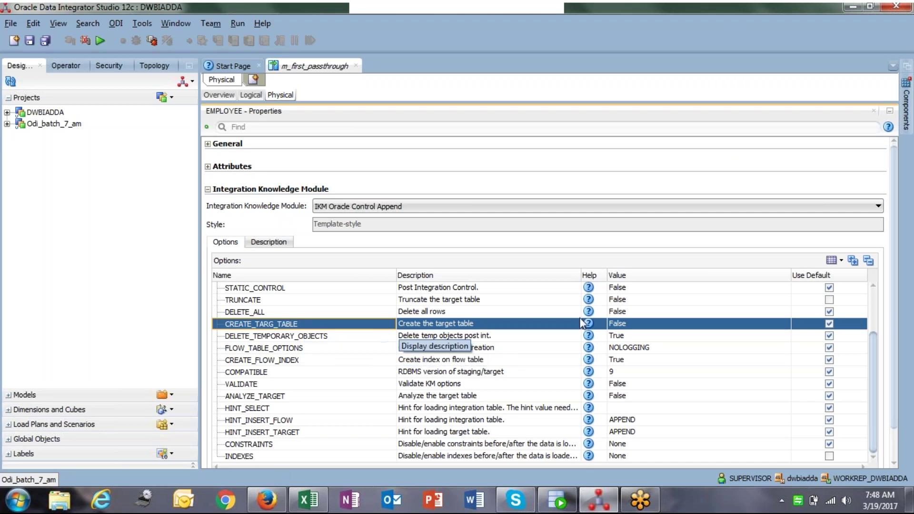
{"action": "left_click", "coordinate": [623, 322]}
{"action": "left_click", "coordinate": [624, 336]}
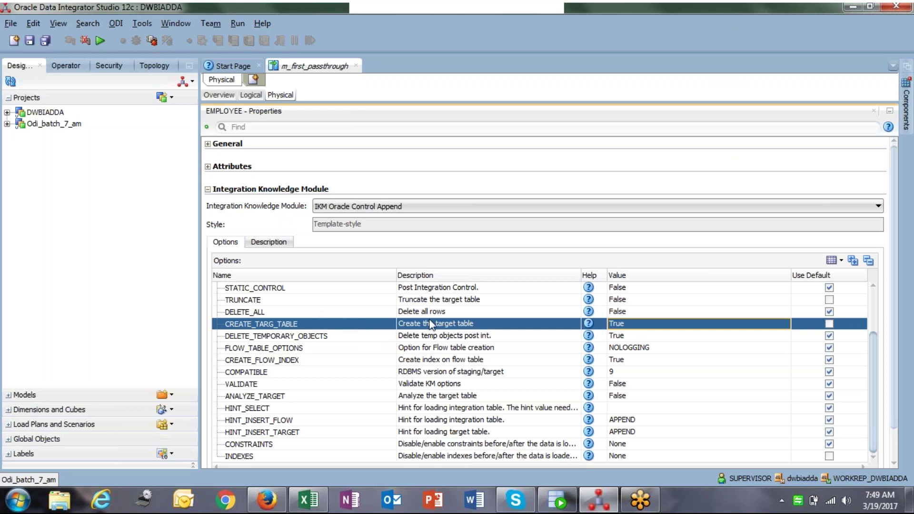
{"action": "left_click", "coordinate": [626, 323]}
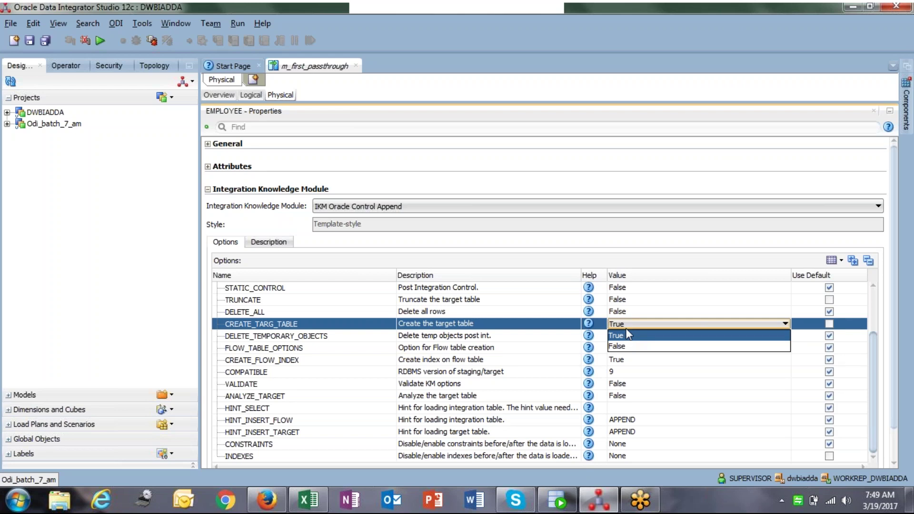
{"action": "left_click", "coordinate": [630, 347]}
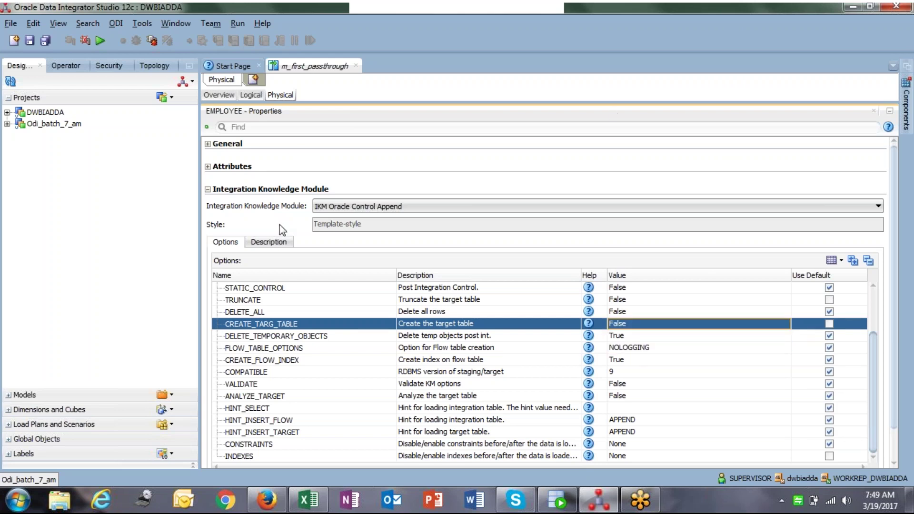
Rename the EMPLOYEE target component in the logical diagram as EMPLOYEE1 and save the mapping.
{"action": "left_click", "coordinate": [250, 95]}
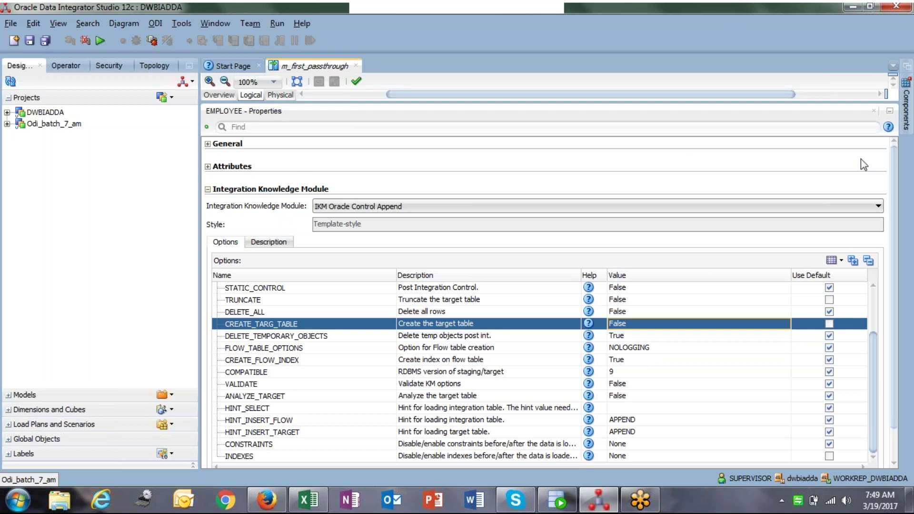
{"action": "left_click_drag", "start_coordinate": [565, 101], "coordinate": [590, 313]}
{"action": "left_click", "coordinate": [656, 115]}
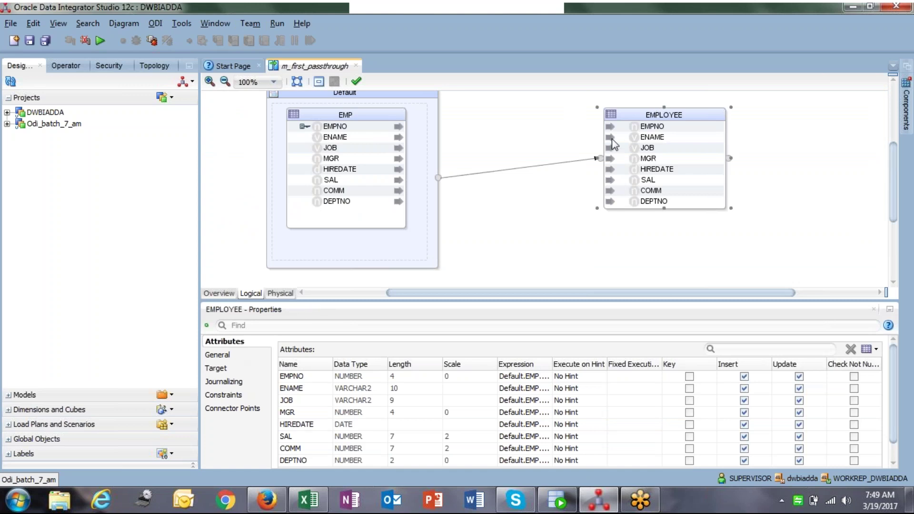
{"action": "left_click", "coordinate": [236, 356]}
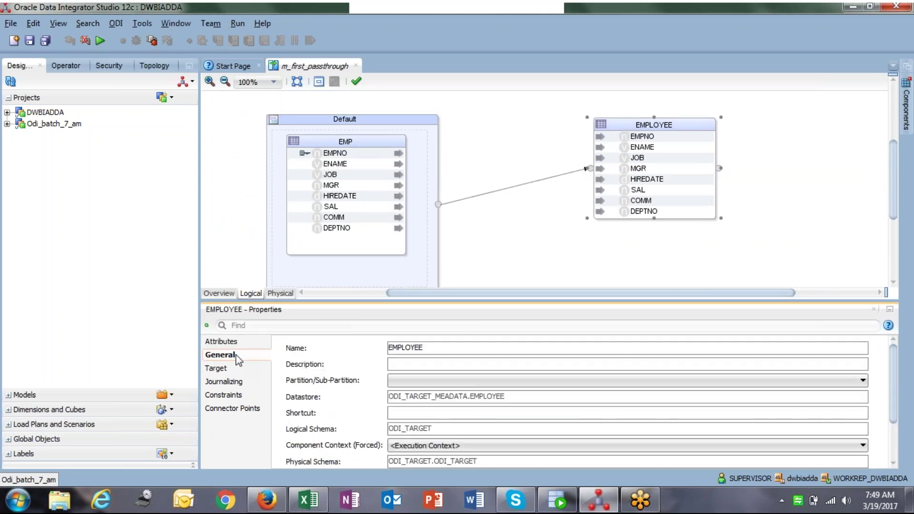
{"action": "double_click", "coordinate": [460, 347]}
{"action": "left_click", "coordinate": [459, 347]}
{"action": "type", "text": "1"}
{"action": "left_click", "coordinate": [533, 269]}
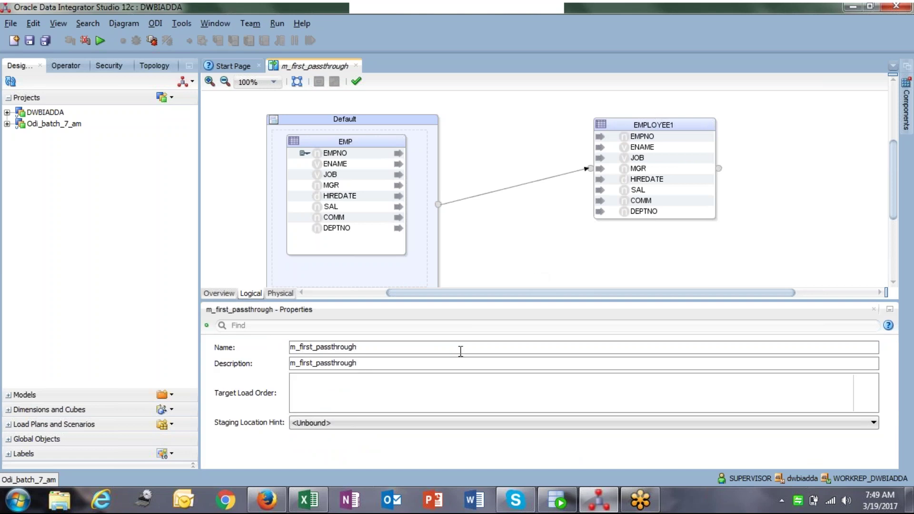
{"action": "left_click", "coordinate": [662, 126]}
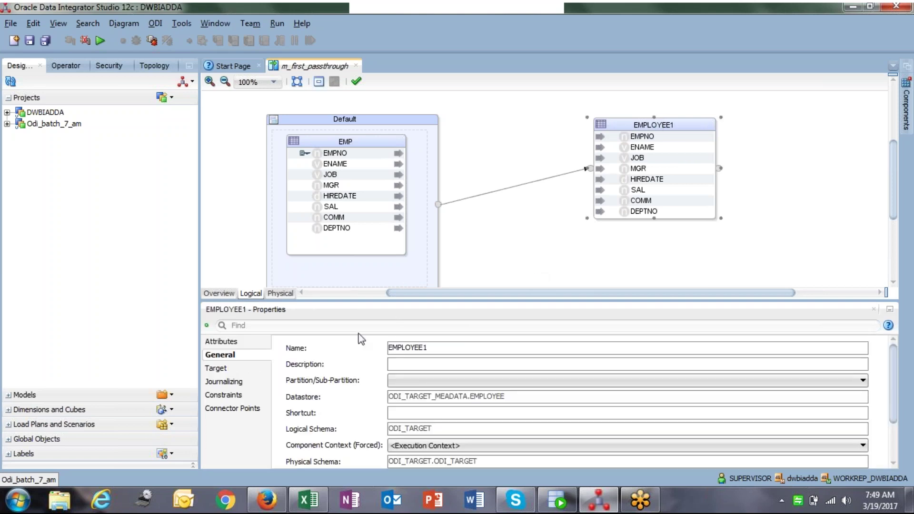
{"action": "left_click", "coordinate": [461, 345]}
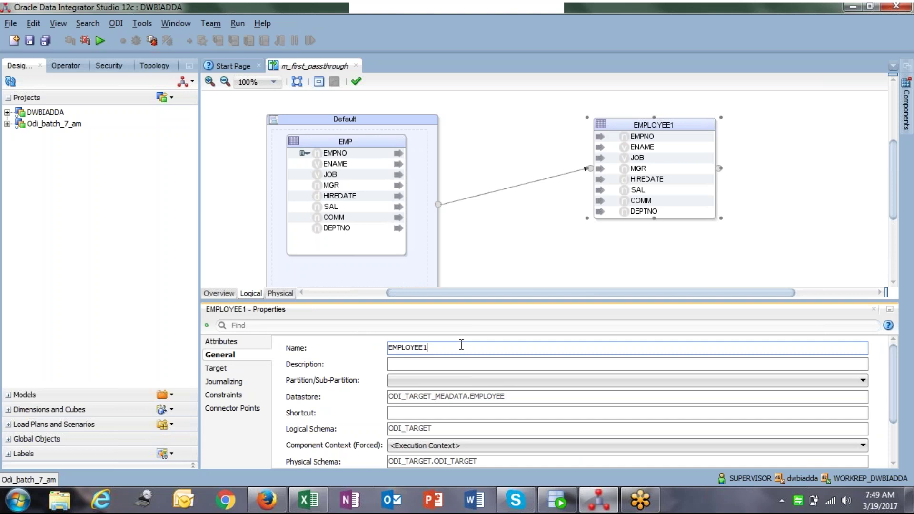
{"action": "left_click", "coordinate": [34, 38]}
Set CREATE_TARG_TABLE to True in the integration knowledge module options of the physical design's EMPLOYEE node.
{"action": "left_click", "coordinate": [285, 293]}
{"action": "left_click", "coordinate": [491, 236]}
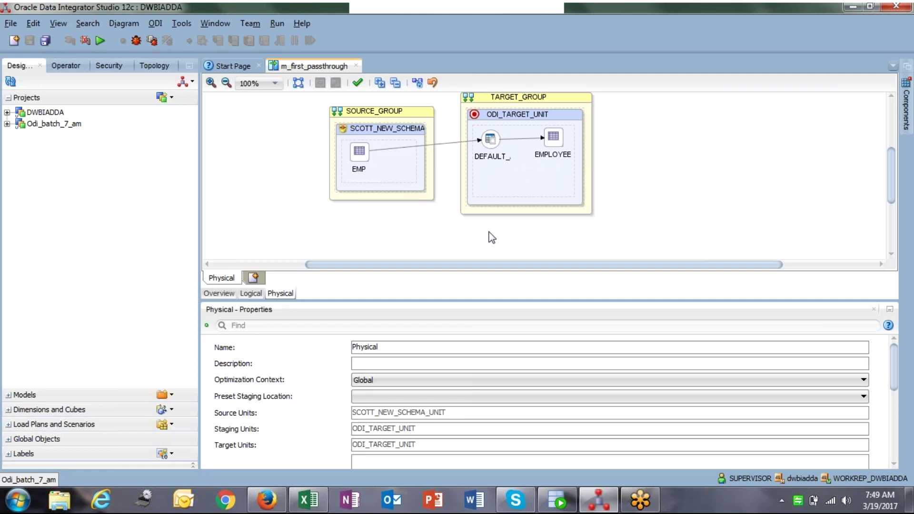
{"action": "left_click", "coordinate": [489, 139]}
{"action": "left_click", "coordinate": [547, 146]}
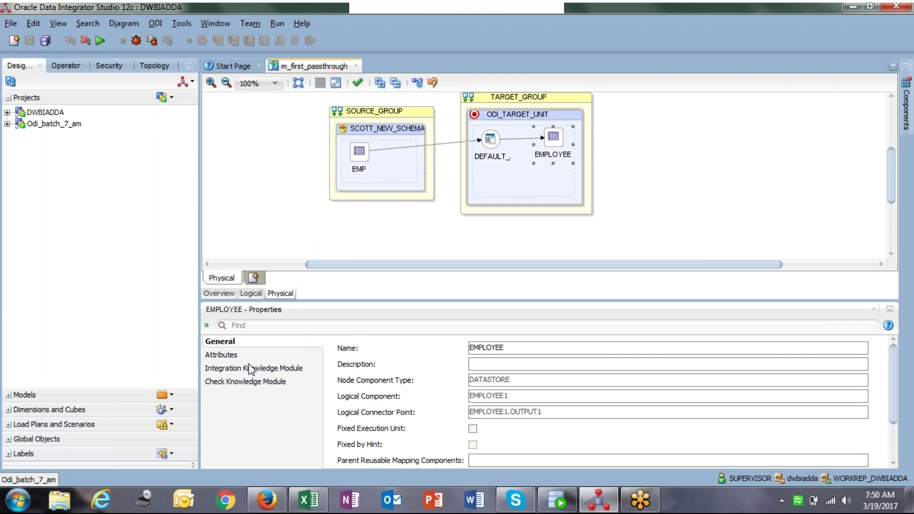
{"action": "left_click", "coordinate": [248, 367]}
{"action": "left_click_drag", "start_coordinate": [478, 290], "coordinate": [478, 225]}
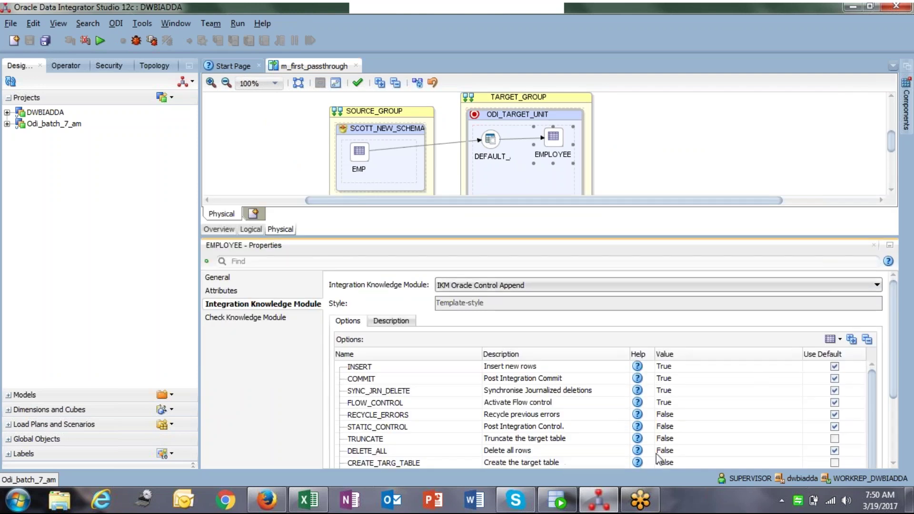
{"action": "left_click", "coordinate": [672, 463]}
{"action": "left_click", "coordinate": [672, 462]}
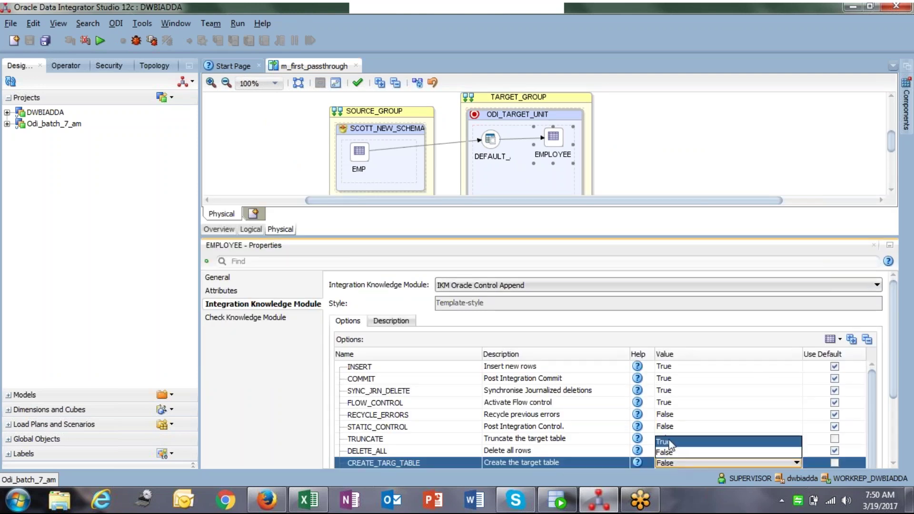
{"action": "left_click", "coordinate": [672, 440]}
{"action": "left_click_drag", "start_coordinate": [890, 320], "coordinate": [893, 379]}
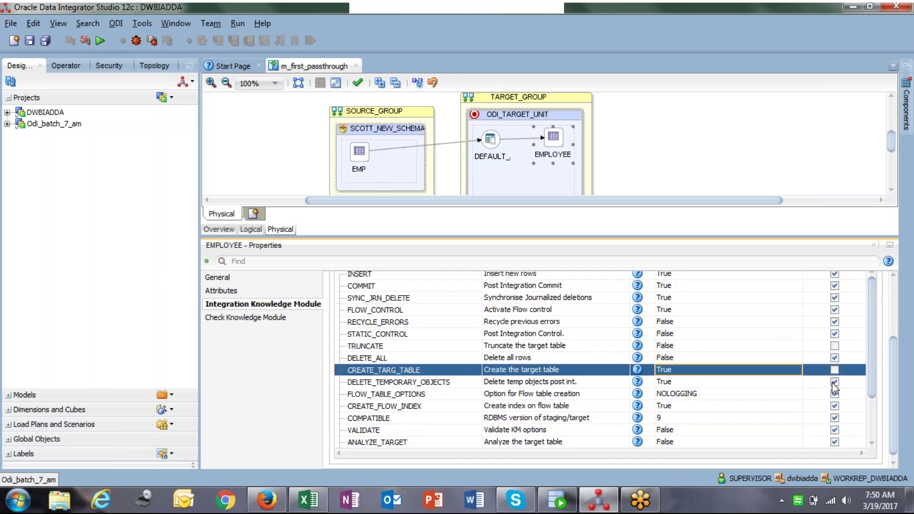
{"action": "left_click", "coordinate": [671, 370]}
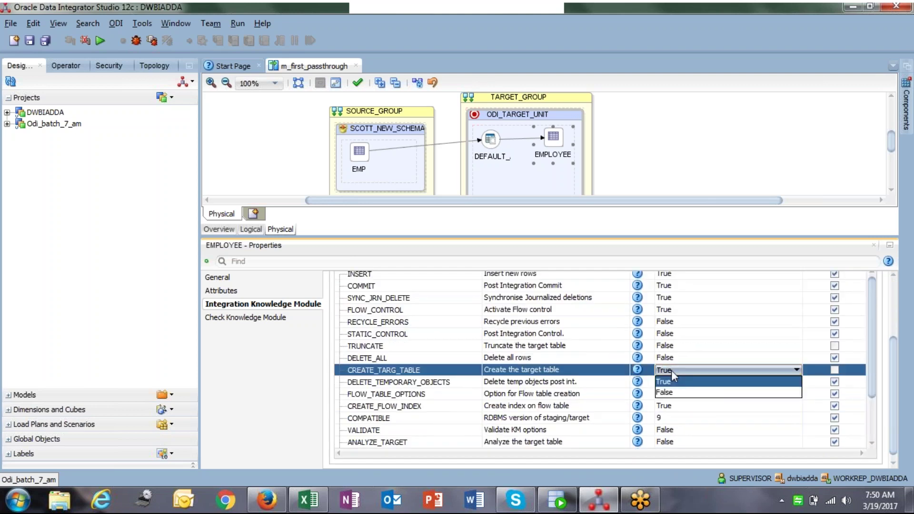
{"action": "left_click", "coordinate": [678, 380]}
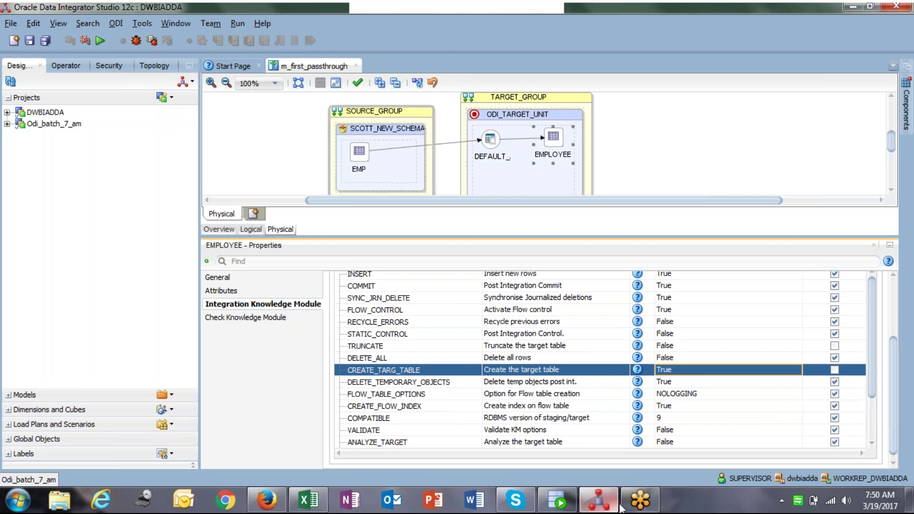
Switch to Oracle SQL Developer and connect to ODI_TARGET by entering the account password.
{"action": "left_click", "coordinate": [559, 502]}
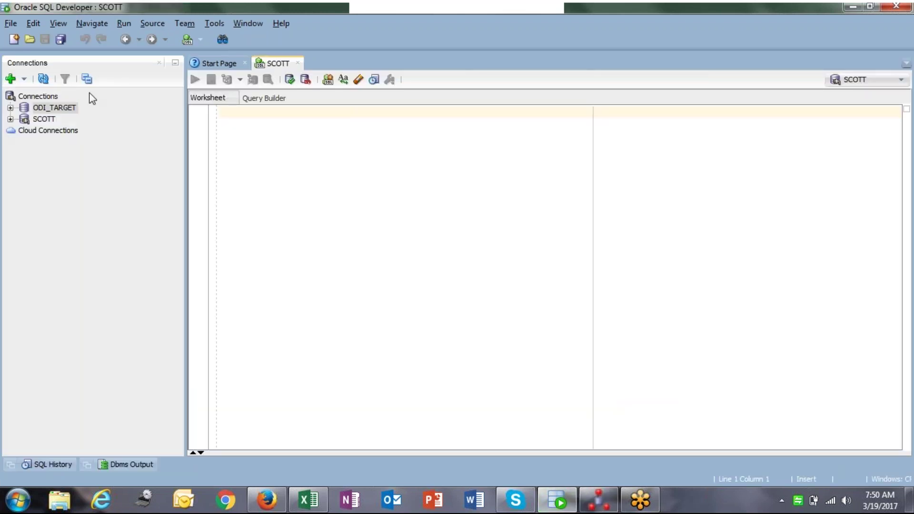
{"action": "double_click", "coordinate": [62, 107]}
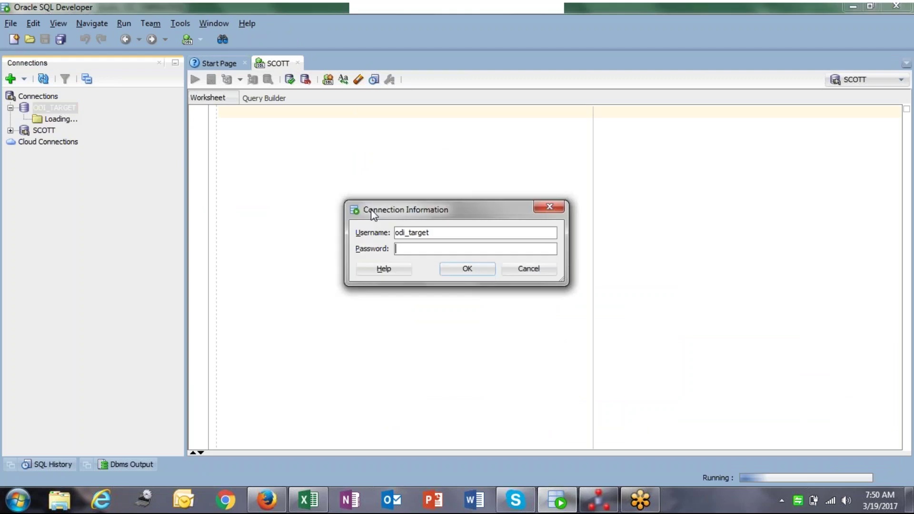
{"action": "left_click", "coordinate": [478, 247]}
{"action": "type", "text": "•••••••"}
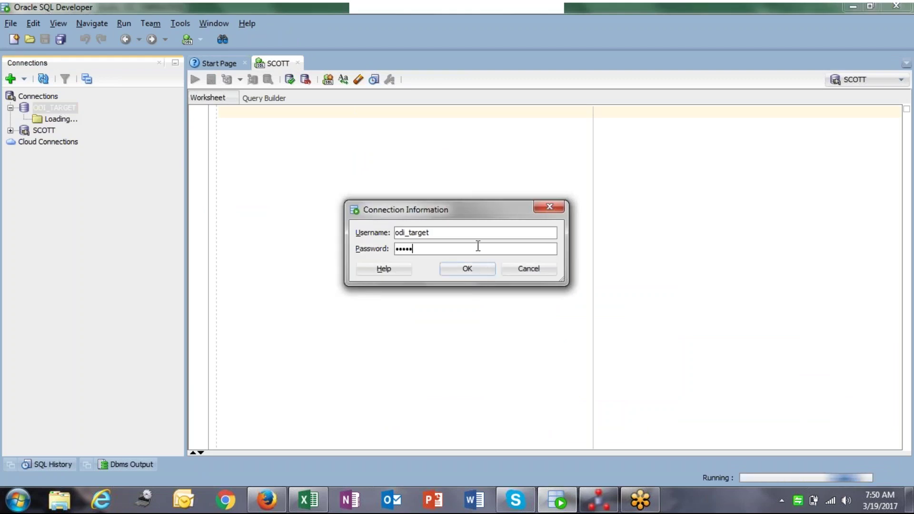
{"action": "key", "text": "Return"}
Run the query "select * from employee1;" on ODI_TARGET and examine its result.
{"action": "type", "text": "se"}
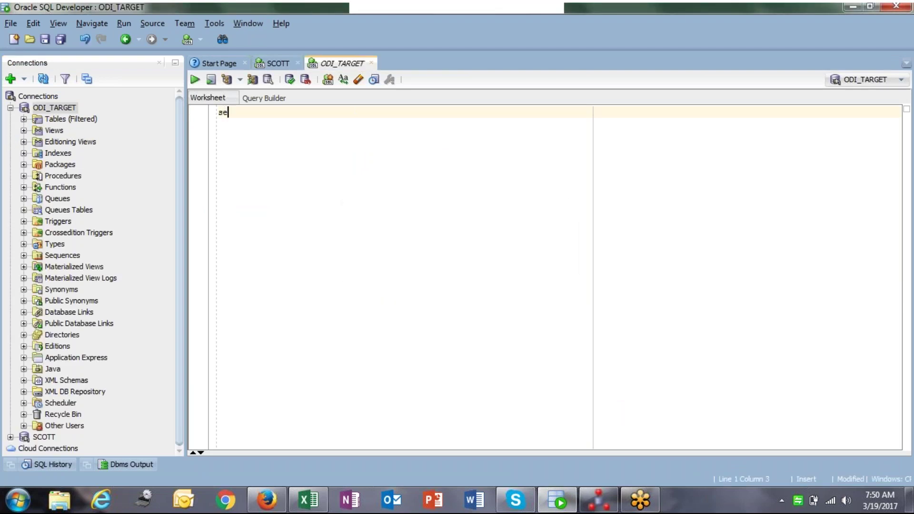
{"action": "type", "text": "lect * from employee1;"}
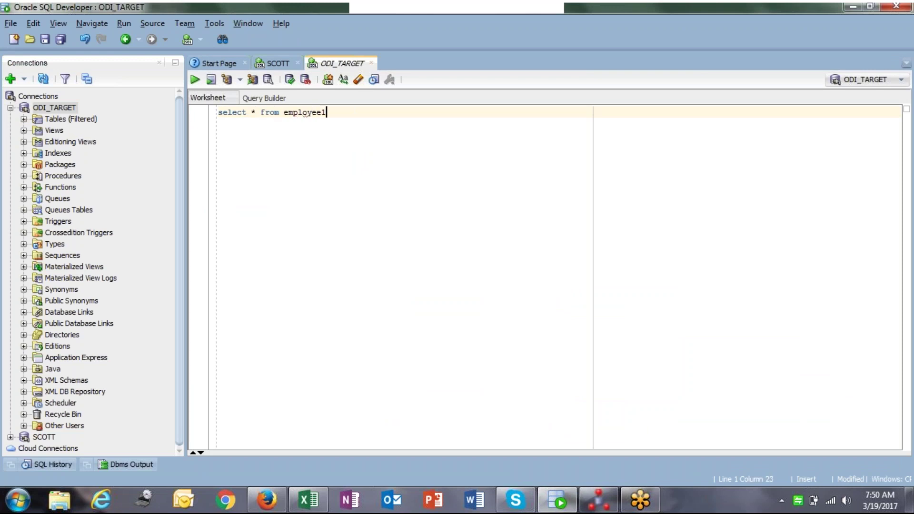
{"action": "key", "text": "ctrl+Return"}
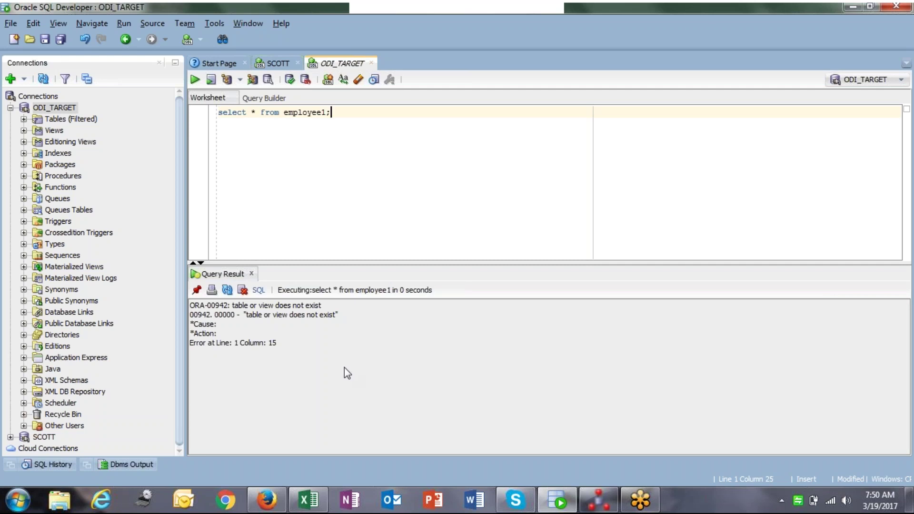
{"action": "left_click_drag", "start_coordinate": [344, 367], "coordinate": [226, 292]}
{"action": "left_click", "coordinate": [250, 341]}
List the tables of the ODI_TARGET connection and switch back to Oracle Data Integrator Studio.
{"action": "left_click", "coordinate": [23, 119]}
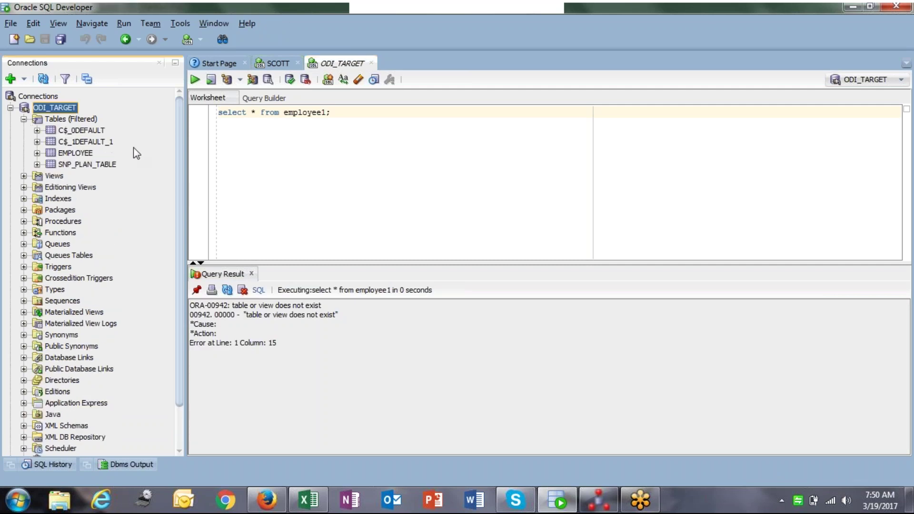
{"action": "mouse_move", "coordinate": [580, 502]}
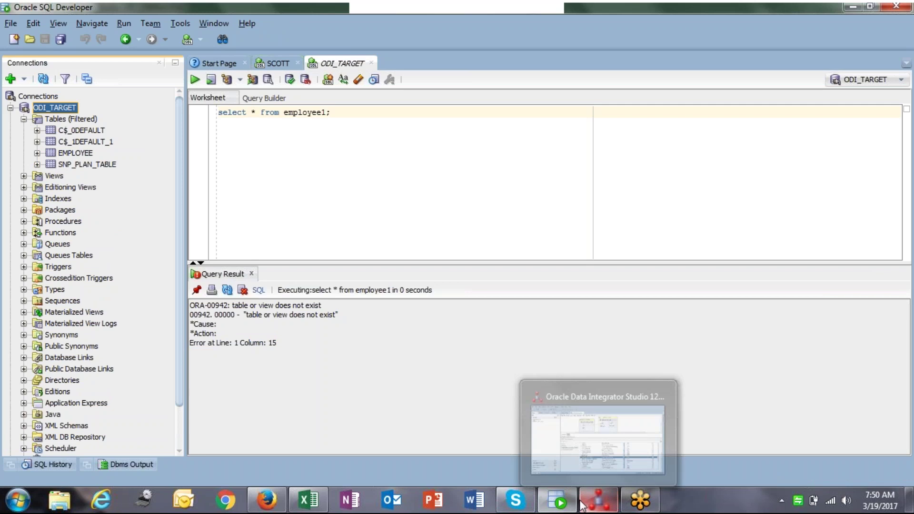
{"action": "left_click", "coordinate": [596, 504]}
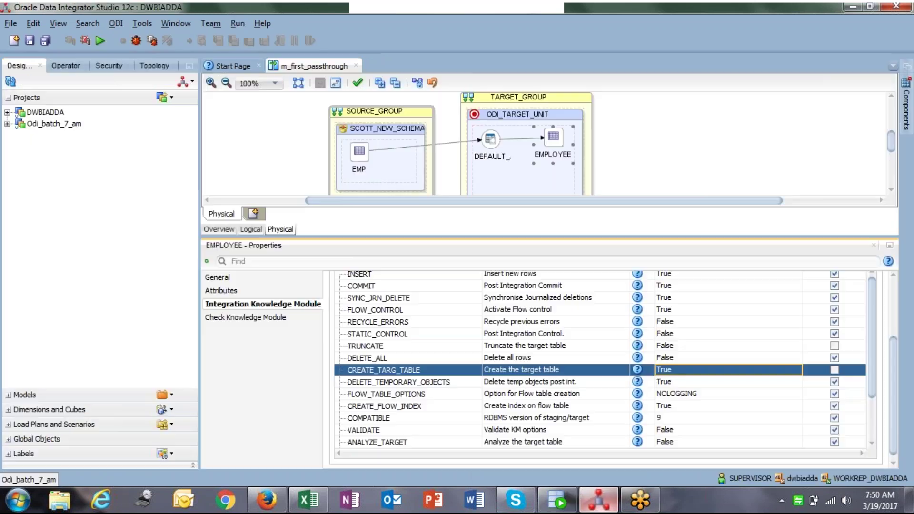
Enlarge the diagram area of the physical design and save the m_first_passthrough mapping.
{"action": "left_click_drag", "start_coordinate": [364, 238], "coordinate": [371, 324]}
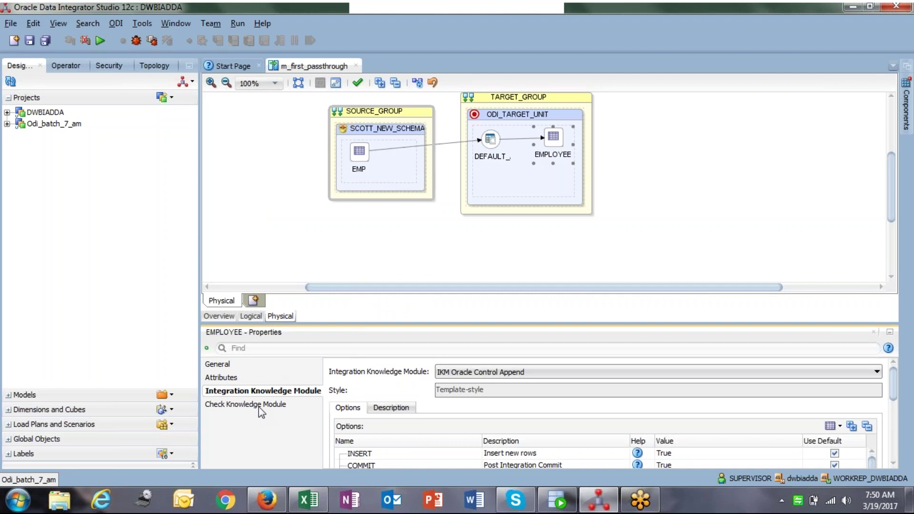
{"action": "left_click", "coordinate": [30, 41]}
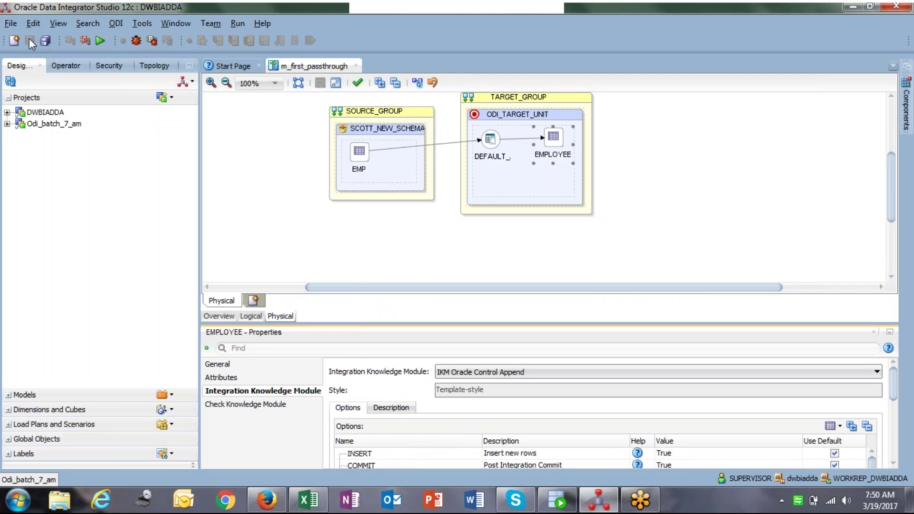
{"action": "left_click", "coordinate": [257, 206]}
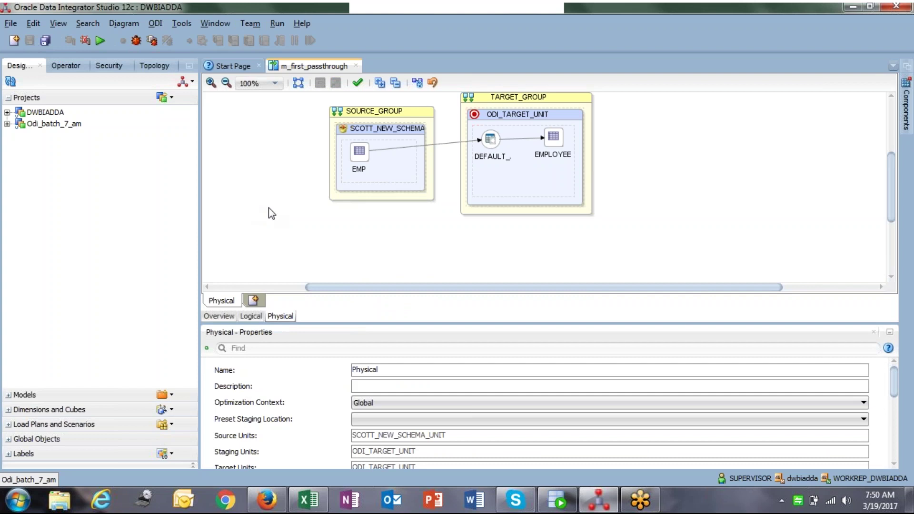
Validate the mapping's physical design, examine the validation results and close them.
{"action": "left_click", "coordinate": [358, 84]}
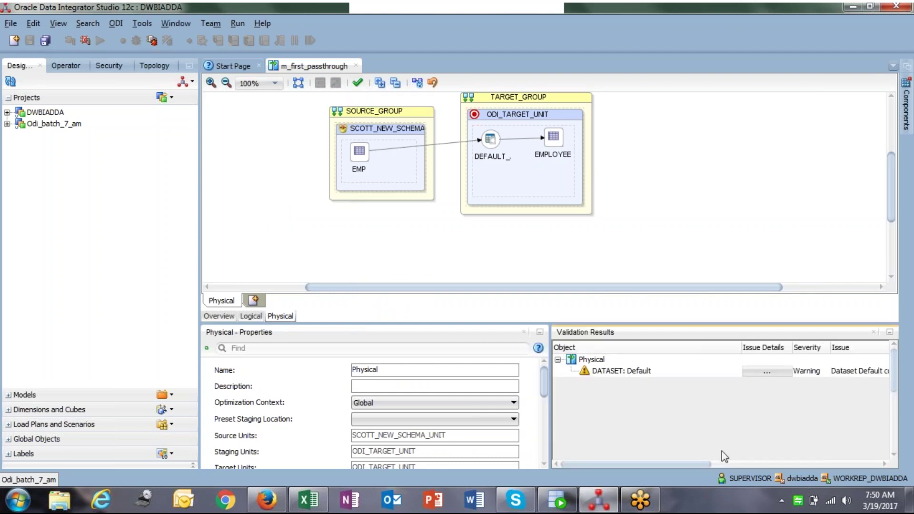
{"action": "mouse_move", "coordinate": [661, 464]}
{"action": "left_mouse_down"}
{"action": "mouse_move", "coordinate": [705, 464]}
{"action": "mouse_move", "coordinate": [644, 464]}
{"action": "left_mouse_up"}
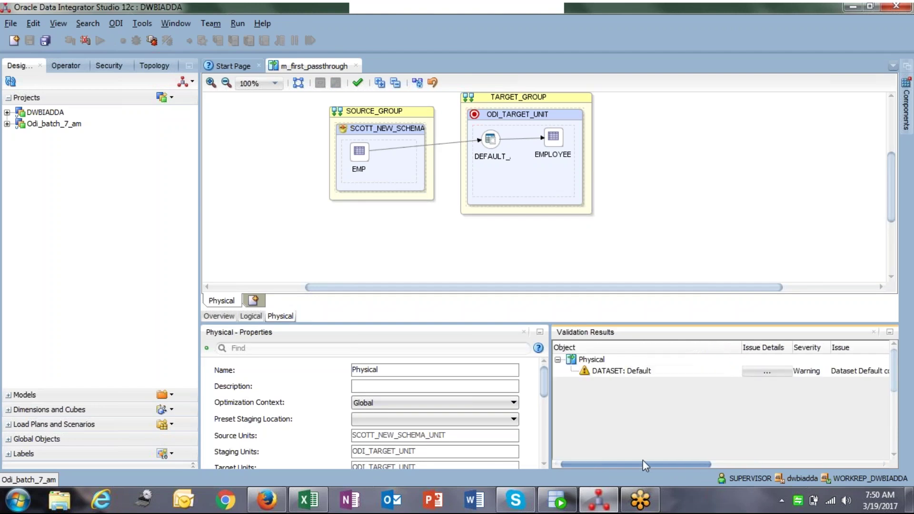
{"action": "left_click", "coordinate": [358, 83]}
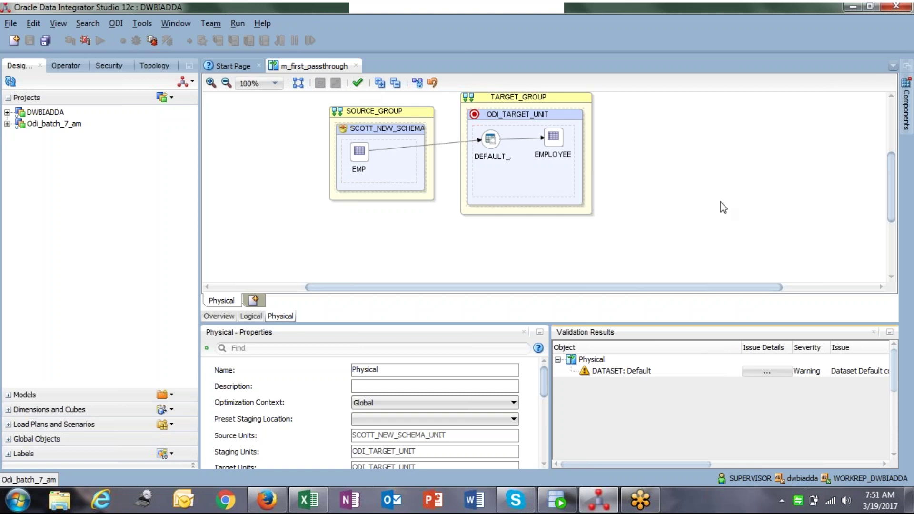
{"action": "mouse_move", "coordinate": [611, 463]}
{"action": "left_mouse_down"}
{"action": "mouse_move", "coordinate": [738, 465]}
{"action": "mouse_move", "coordinate": [614, 465]}
{"action": "left_mouse_up"}
{"action": "left_click", "coordinate": [874, 332]}
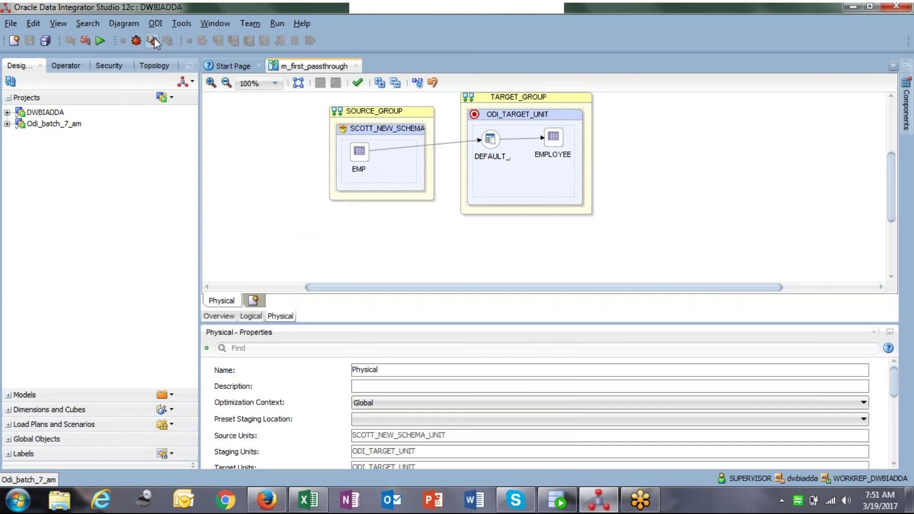
Try to run the mapping with context Global, design Physical, agent Local (No Agent) and log level 5.
{"action": "left_click", "coordinate": [104, 43]}
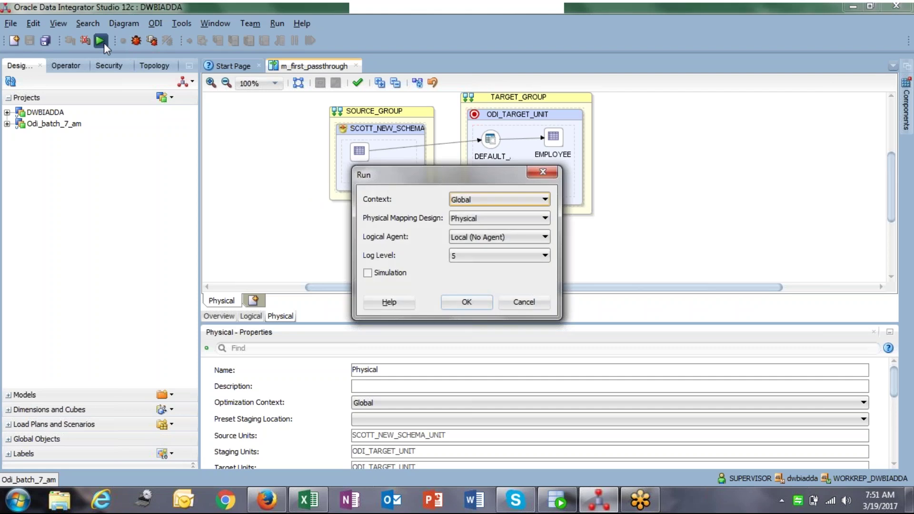
{"action": "left_click", "coordinate": [472, 201]}
{"action": "left_click", "coordinate": [473, 202]}
{"action": "left_click", "coordinate": [482, 257]}
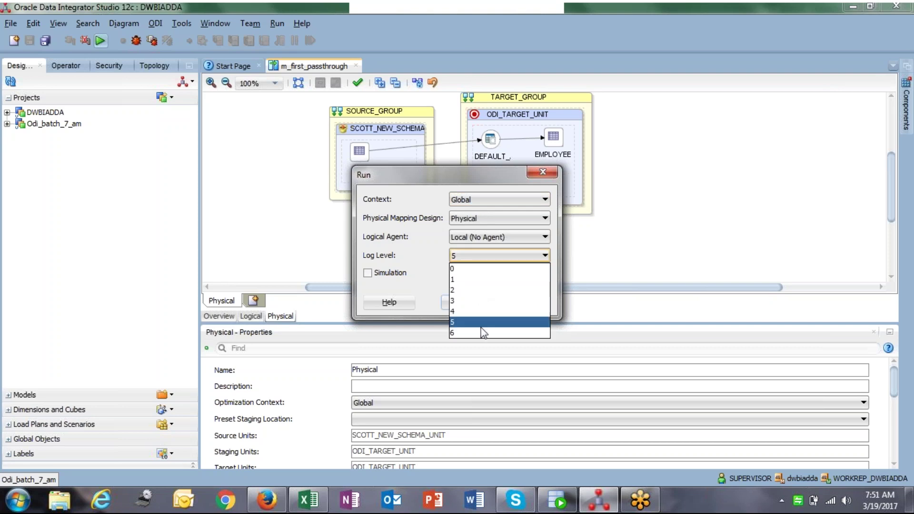
{"action": "left_click", "coordinate": [418, 227]}
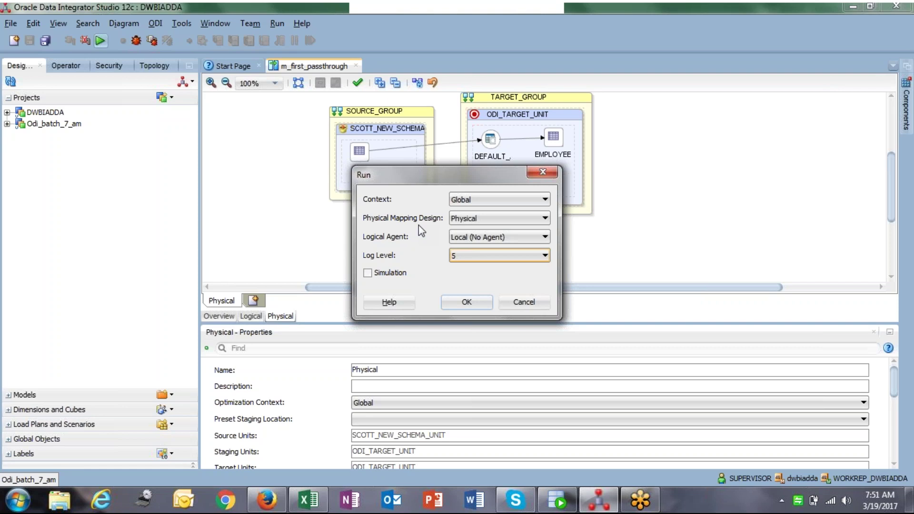
{"action": "left_click", "coordinate": [487, 218]}
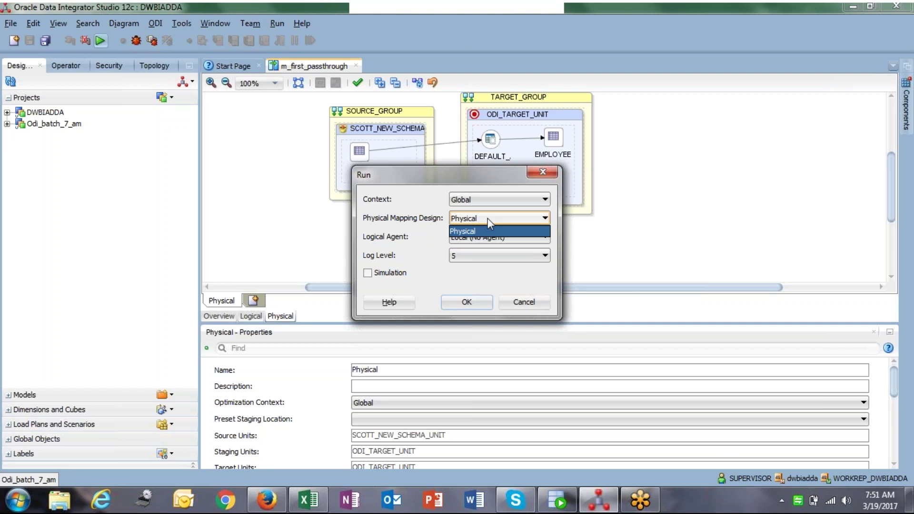
{"action": "left_click", "coordinate": [487, 218]}
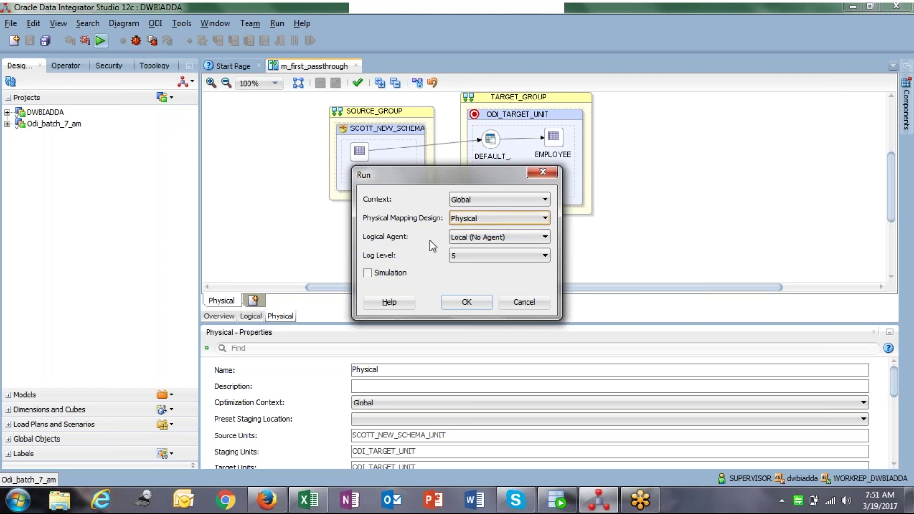
{"action": "left_click", "coordinate": [467, 304]}
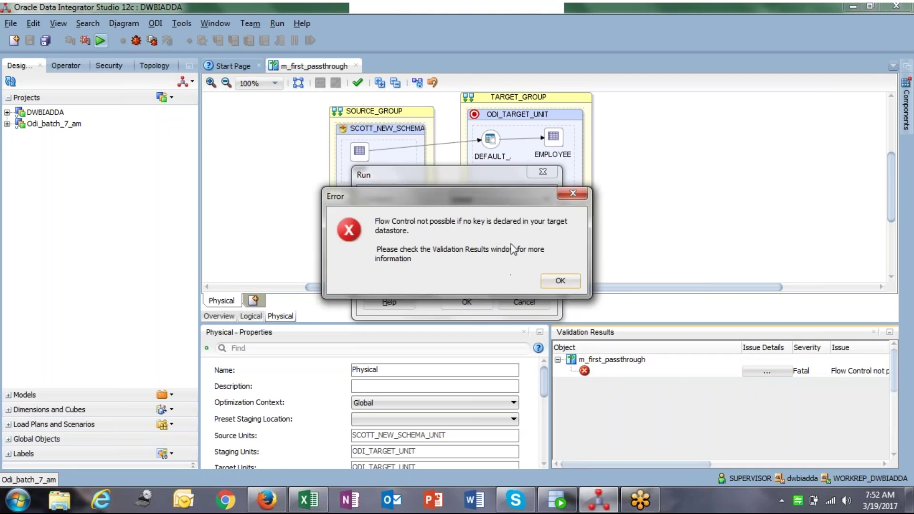
{"action": "key", "text": "ctrl+a"}
{"action": "left_click", "coordinate": [412, 235]}
{"action": "left_click", "coordinate": [561, 281]}
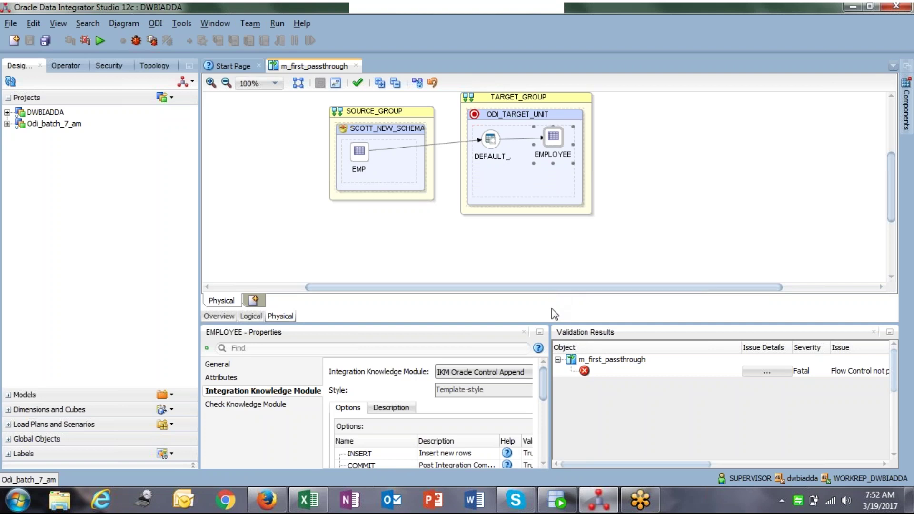
Set FLOW_CONTROL to False in the EMPLOYEE node's integration knowledge module options and save the mapping.
{"action": "left_click_drag", "start_coordinate": [550, 322], "coordinate": [550, 225]}
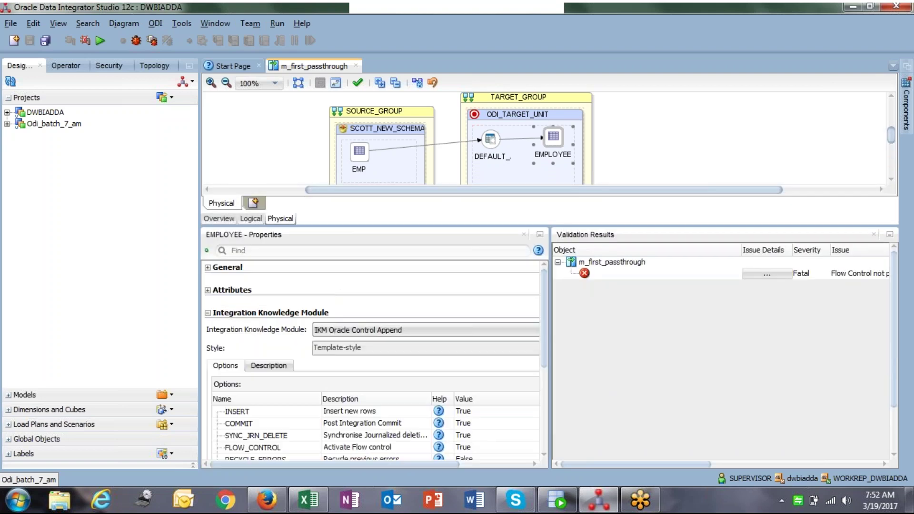
{"action": "left_click", "coordinate": [874, 235]}
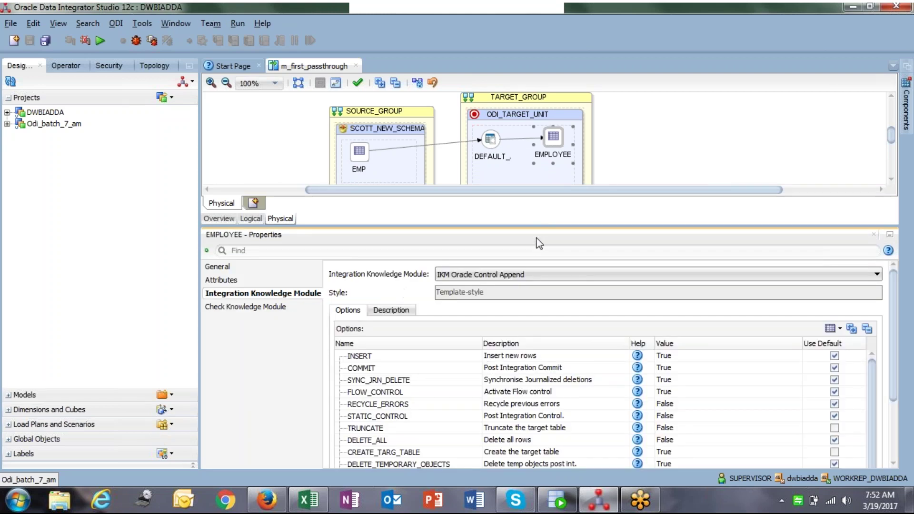
{"action": "left_click_drag", "start_coordinate": [537, 231], "coordinate": [543, 171]}
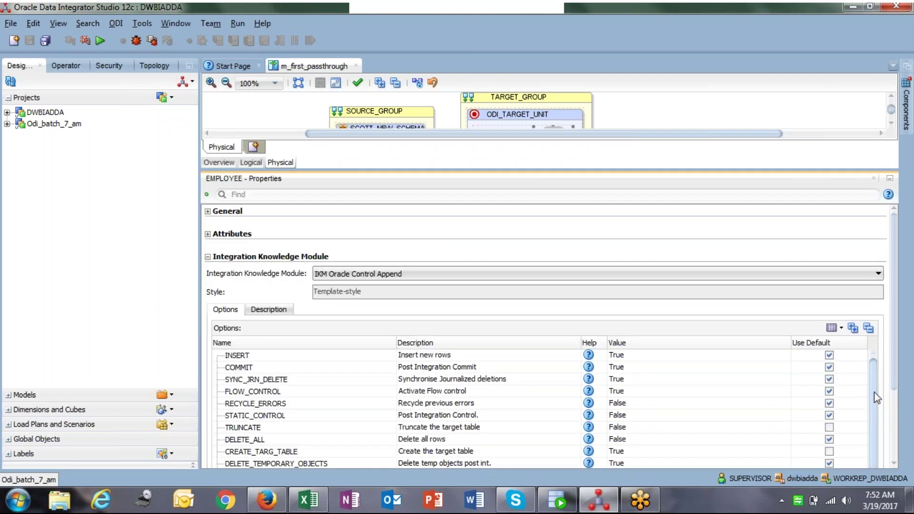
{"action": "scroll", "coordinate": [894, 333], "scroll_direction": "down", "scroll_amount": 3}
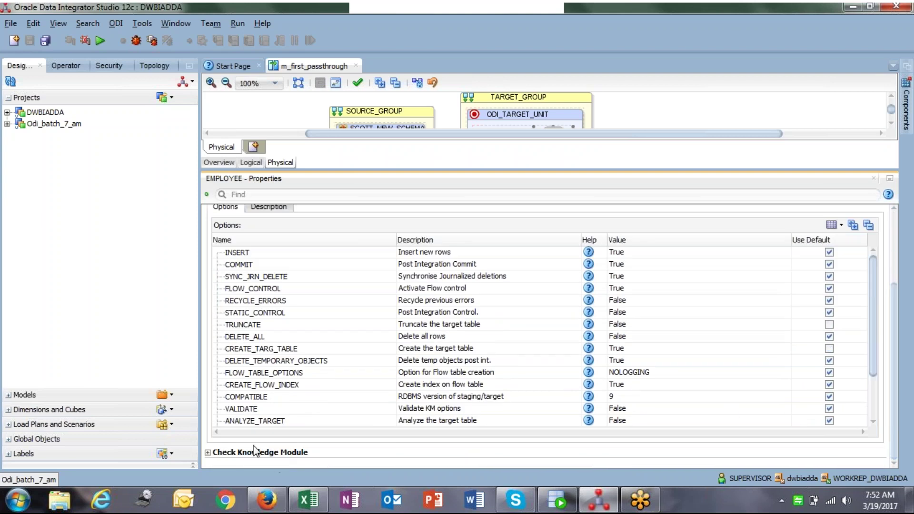
{"action": "left_click", "coordinate": [275, 376]}
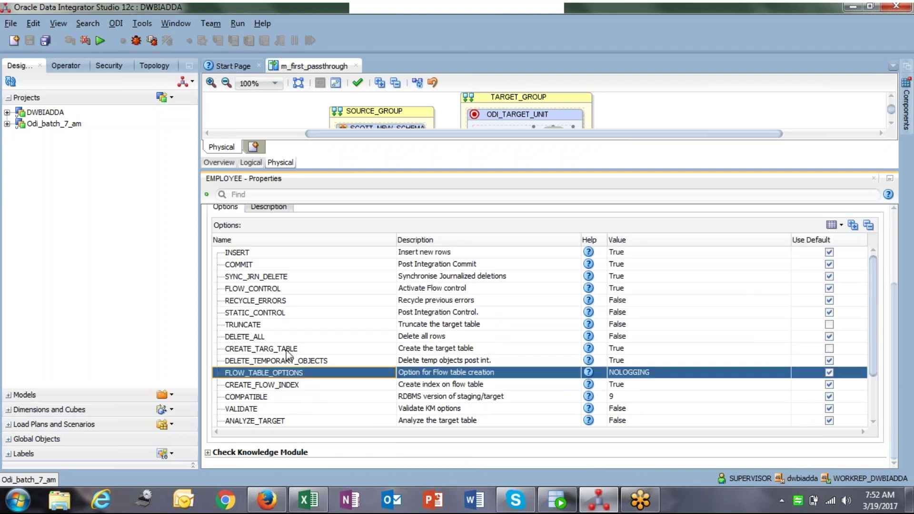
{"action": "left_click", "coordinate": [300, 279]}
{"action": "left_click", "coordinate": [308, 290]}
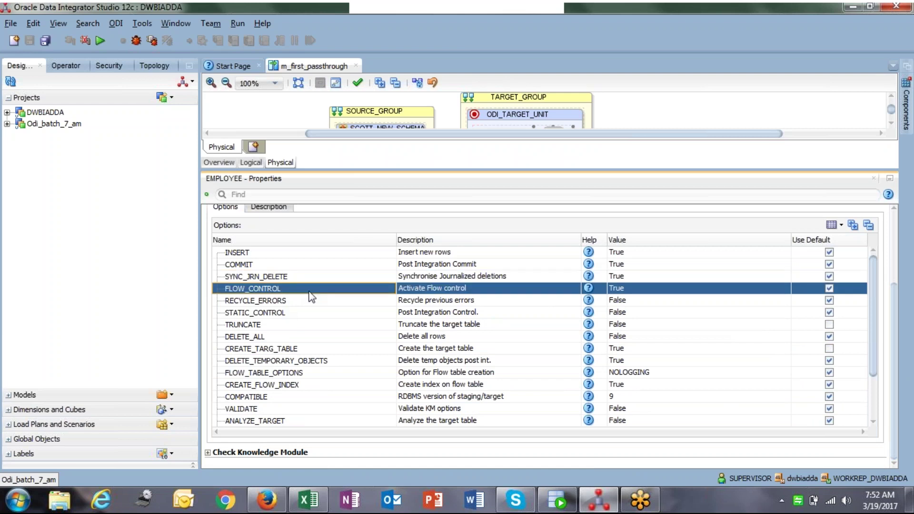
{"action": "left_click", "coordinate": [622, 288]}
{"action": "left_click", "coordinate": [624, 310]}
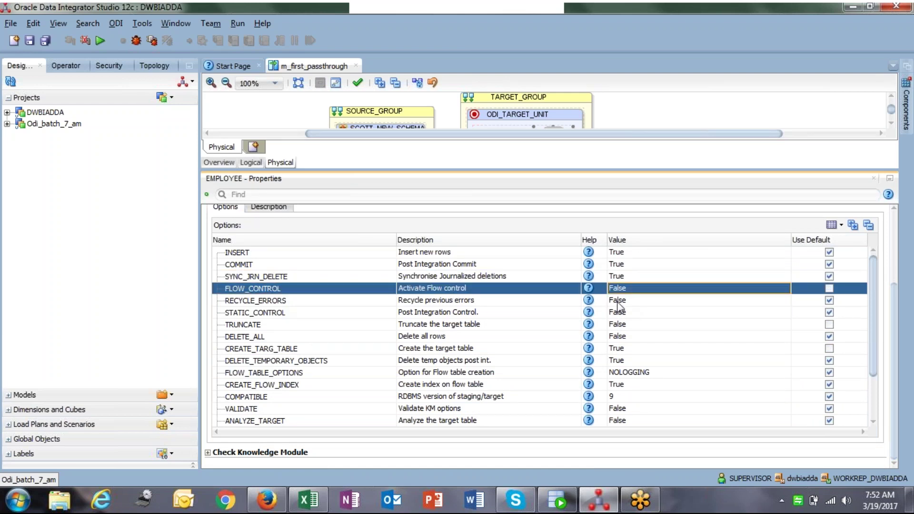
{"action": "left_click", "coordinate": [249, 290]}
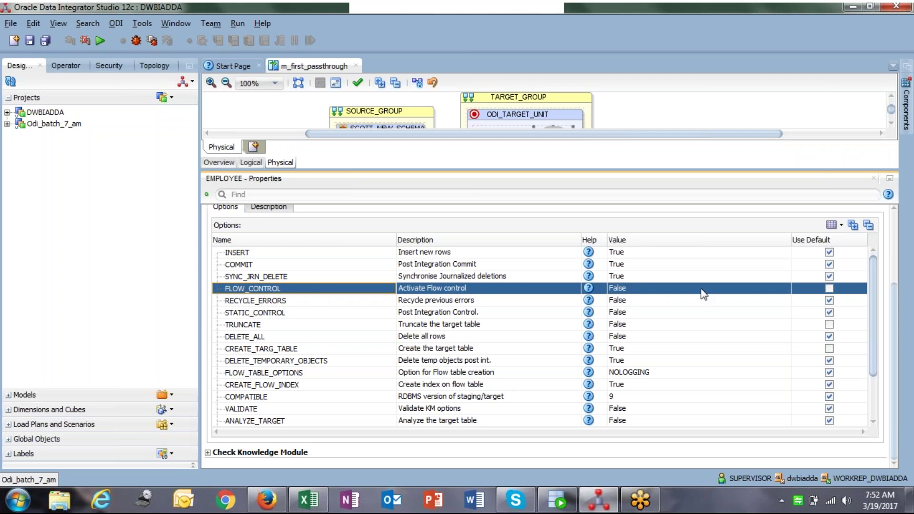
{"action": "left_click", "coordinate": [29, 41]}
Run the m_first_passthrough mapping with context Global, design Physical, agent Local (No Agent) and log level 5.
{"action": "left_click", "coordinate": [100, 40]}
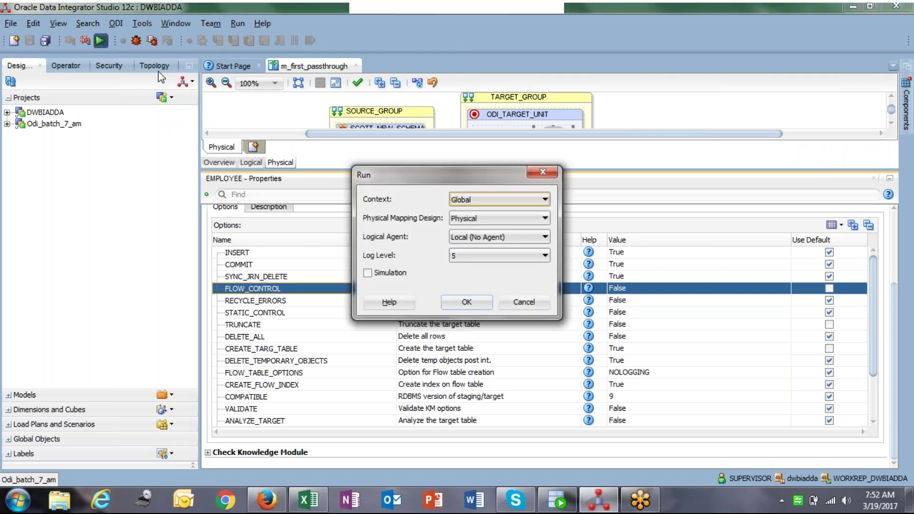
{"action": "left_click", "coordinate": [537, 301]}
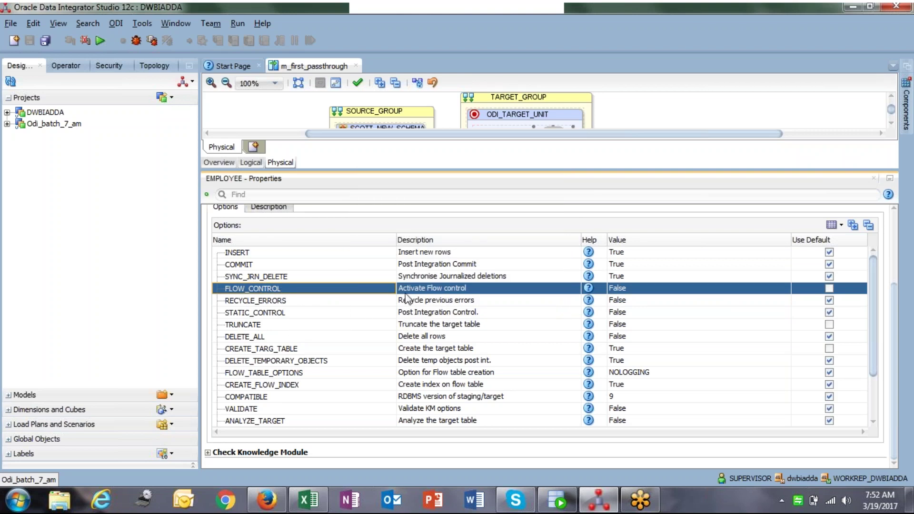
{"action": "left_click", "coordinate": [421, 293]}
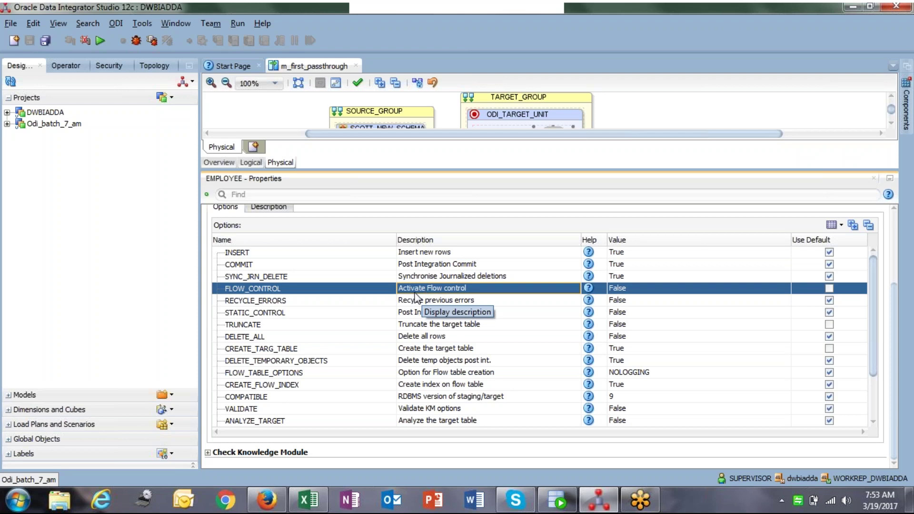
{"action": "left_click", "coordinate": [100, 42]}
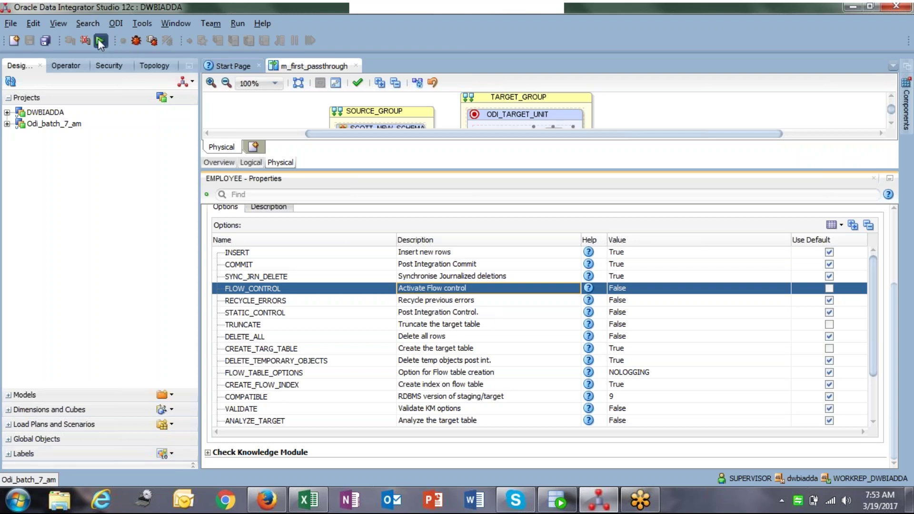
{"action": "left_click", "coordinate": [468, 301]}
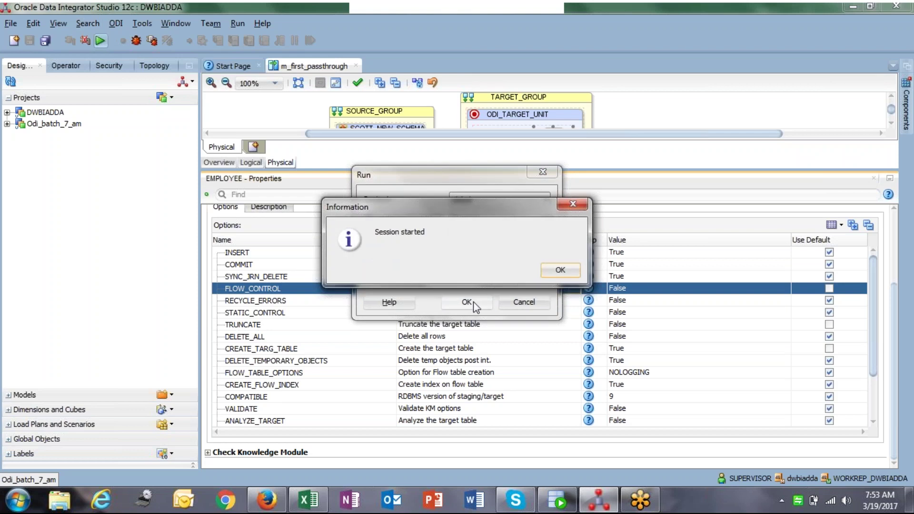
{"action": "left_click", "coordinate": [556, 271]}
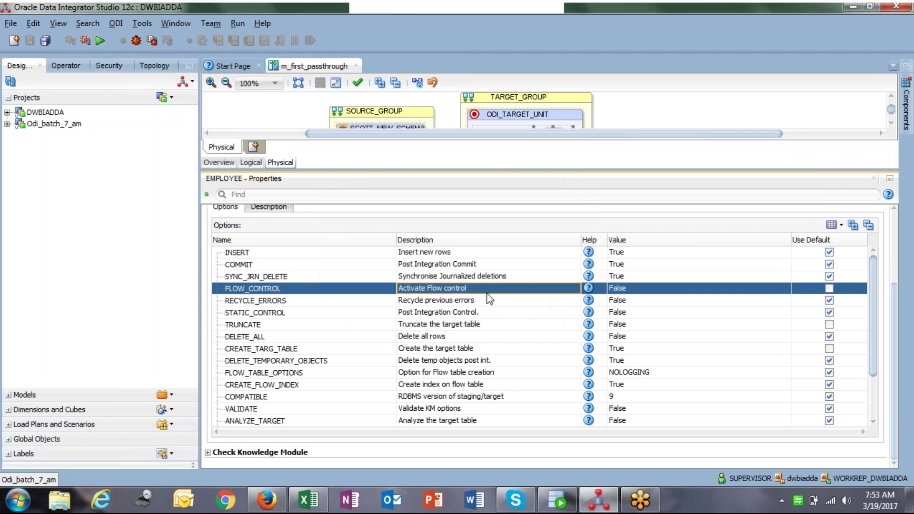
Check the status of the latest m_first_passthrough_Physical_SESS session among all executions in the Operator.
{"action": "left_click", "coordinate": [66, 66]}
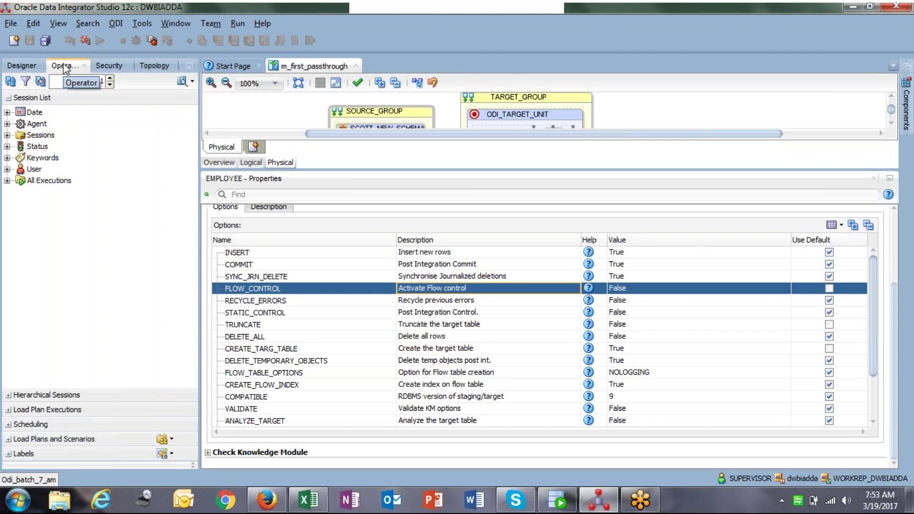
{"action": "left_click", "coordinate": [7, 181]}
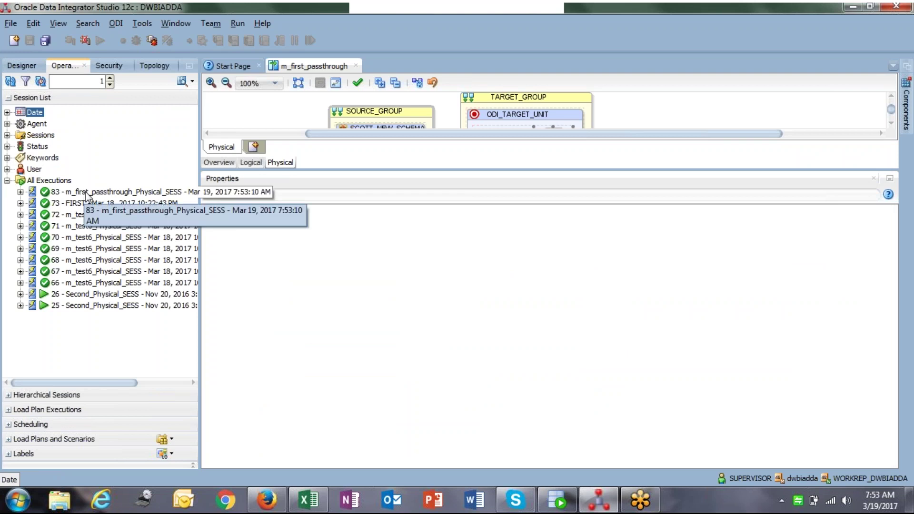
{"action": "left_click", "coordinate": [86, 195]}
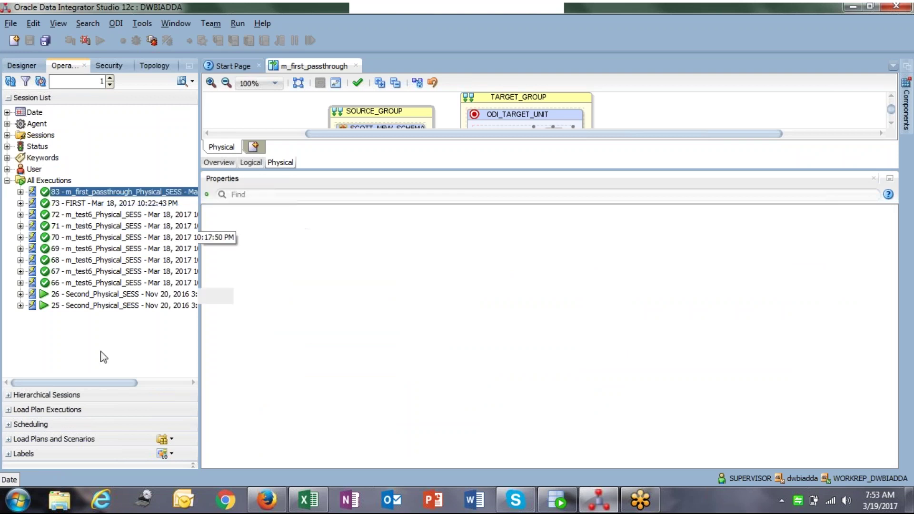
{"action": "left_click_drag", "start_coordinate": [92, 383], "coordinate": [31, 383]}
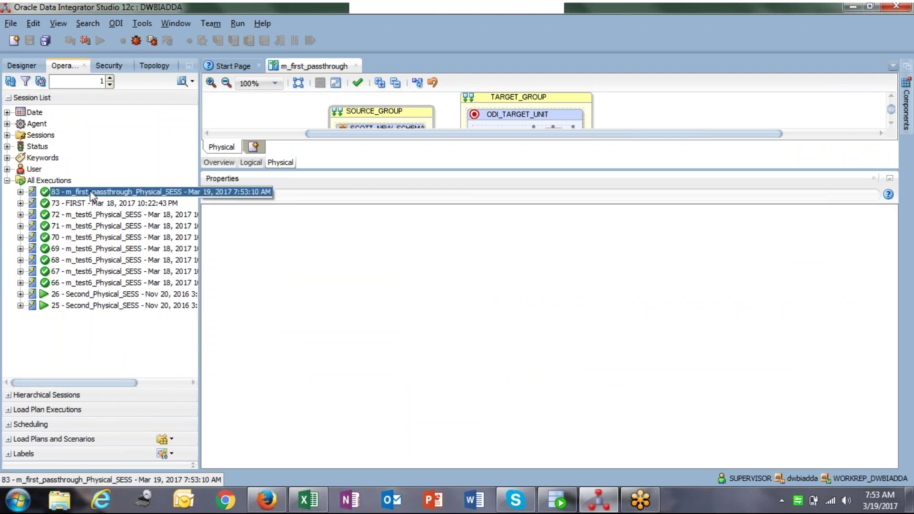
Switch to Oracle SQL Developer and rerun the query "select * from employee1;" on ODI_TARGET.
{"action": "left_click", "coordinate": [557, 499]}
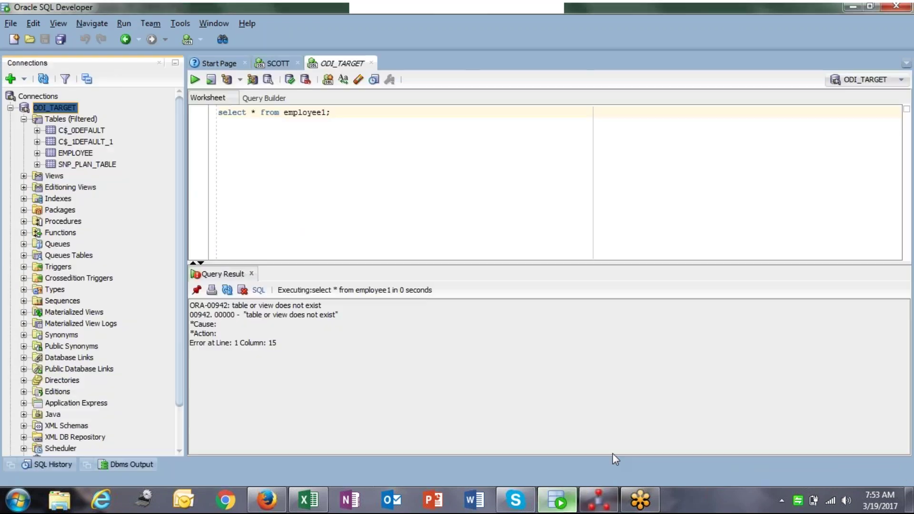
{"action": "left_click", "coordinate": [321, 114]}
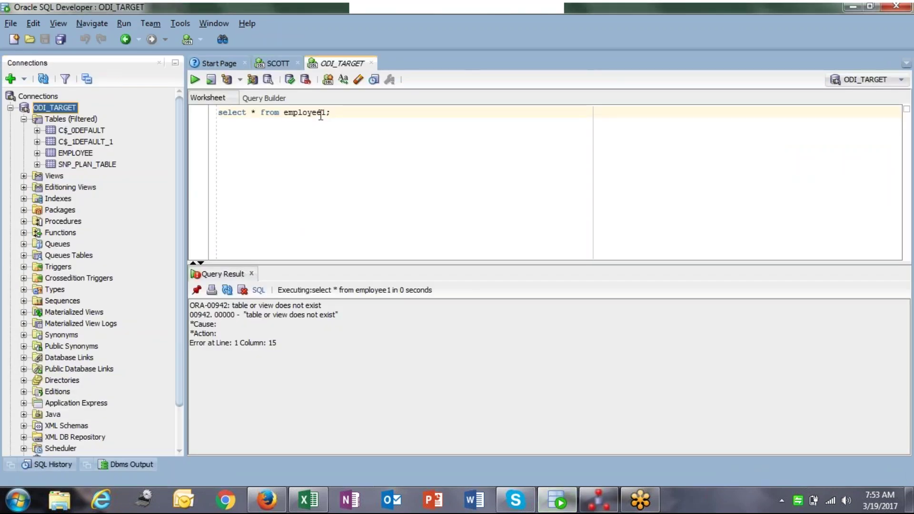
{"action": "key", "text": "ctrl+Return"}
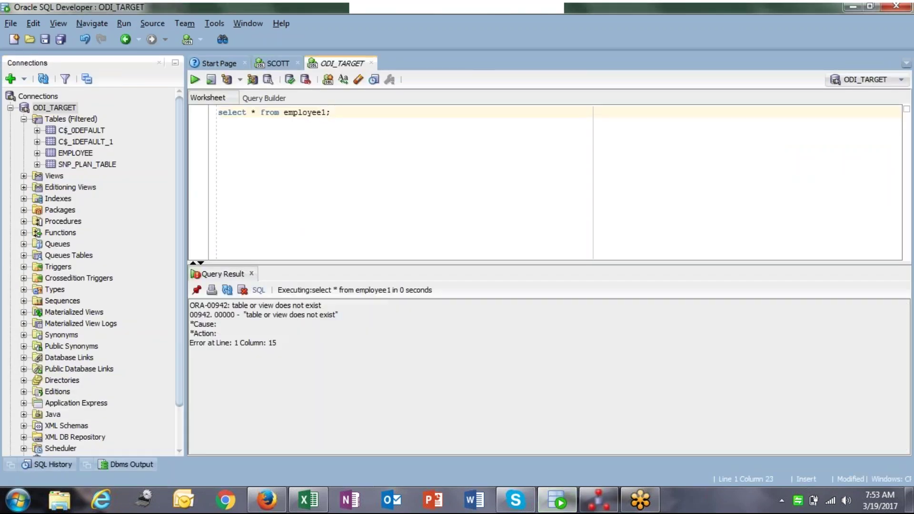
Rerun the employee1 query, then switch to ODI Studio and expand the latest m_first_passthrough_Physical_SESS session down to its source and target unit tasks.
{"action": "key", "text": "ctrl+Return"}
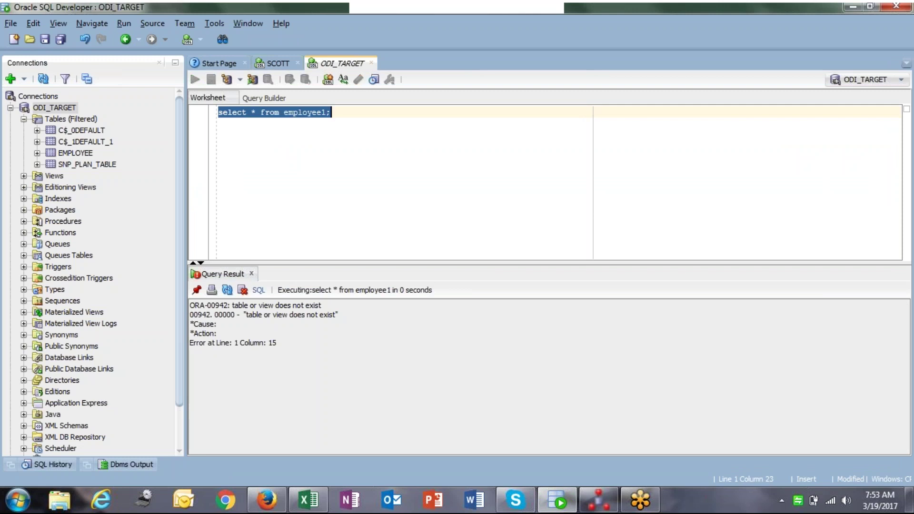
{"action": "key", "text": "alt+Tab"}
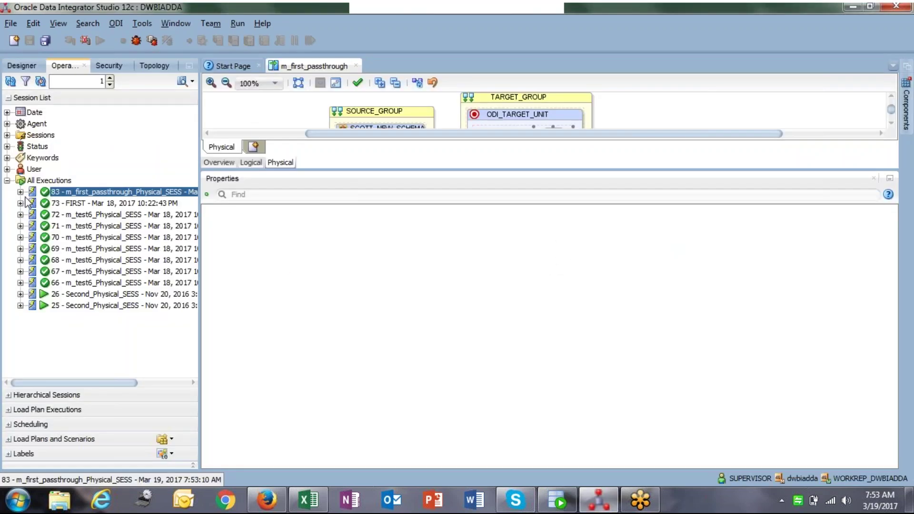
{"action": "left_click", "coordinate": [21, 192]}
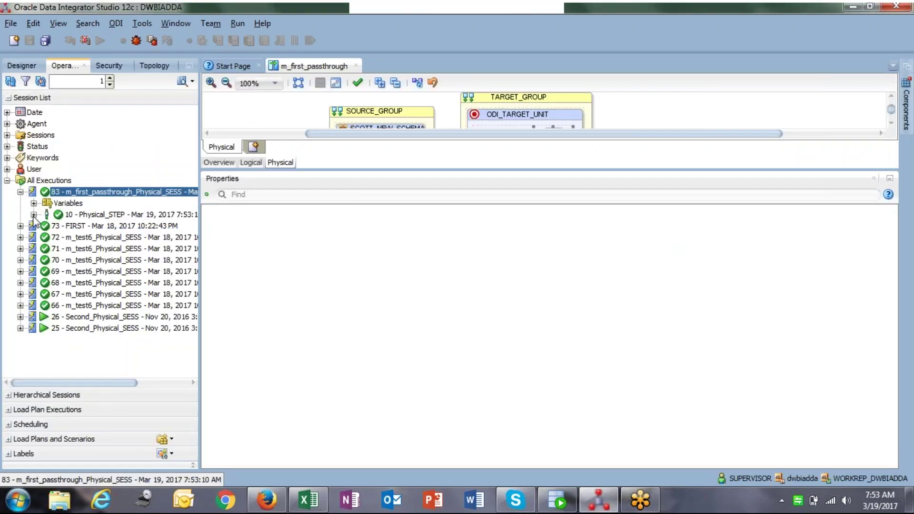
{"action": "left_click", "coordinate": [34, 214]}
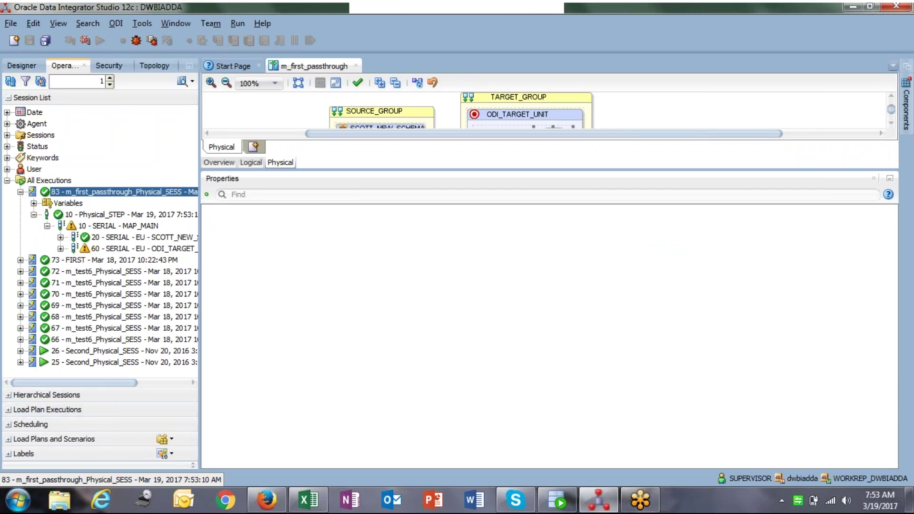
{"action": "left_click_drag", "start_coordinate": [200, 380], "coordinate": [302, 390]}
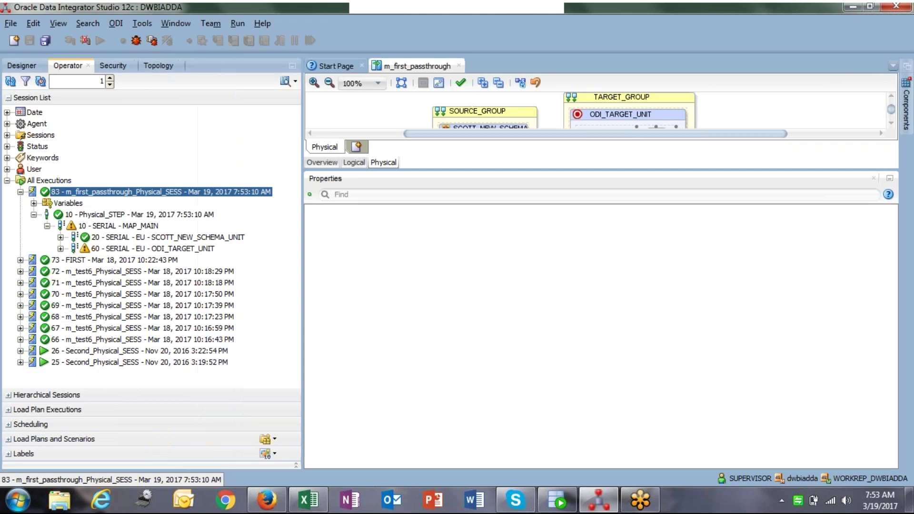
{"action": "left_click", "coordinate": [60, 237]}
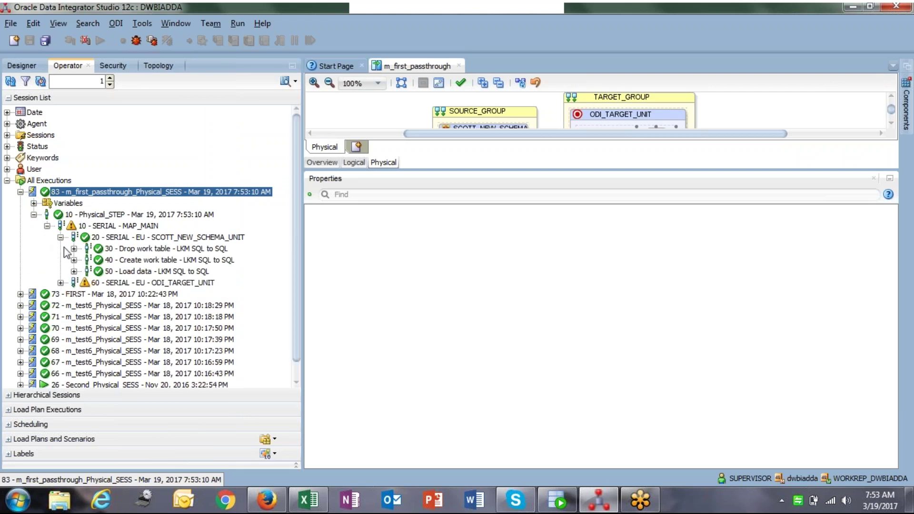
{"action": "left_click", "coordinate": [61, 283]}
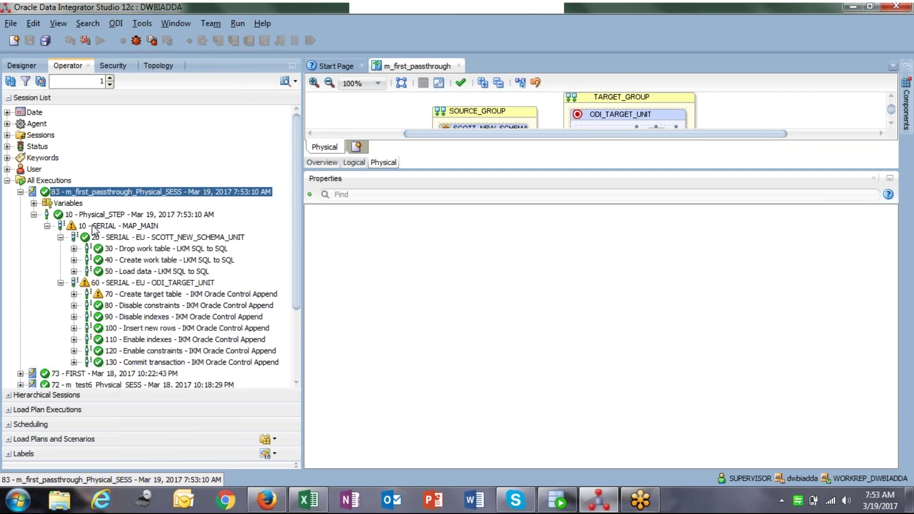
{"action": "left_click", "coordinate": [74, 248]}
{"action": "left_click", "coordinate": [74, 260]}
{"action": "left_click", "coordinate": [74, 271]}
{"action": "left_click", "coordinate": [122, 227]}
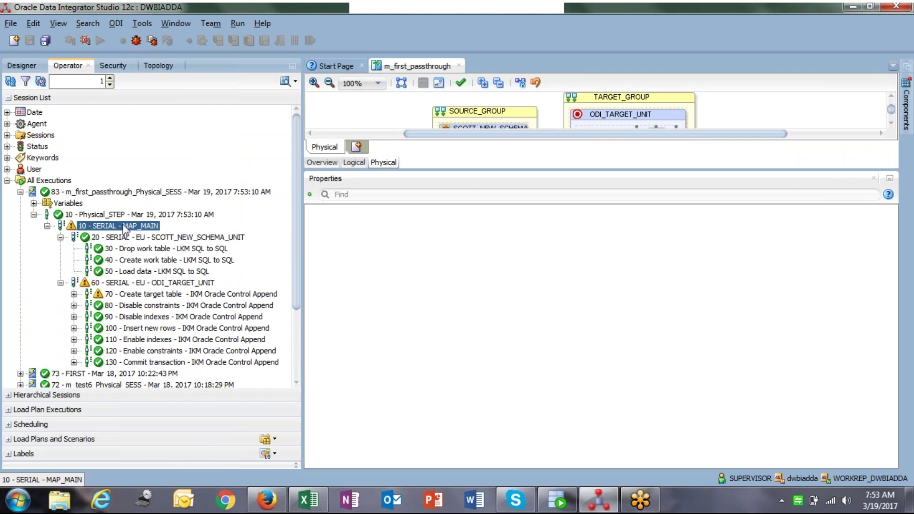
Open the Drop work table session task and review its execution times, record statistics and log level.
{"action": "left_click", "coordinate": [173, 255]}
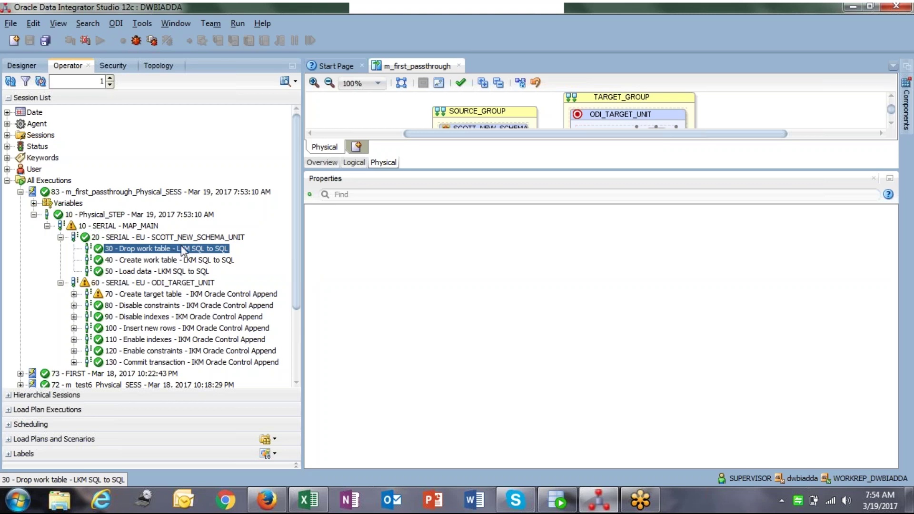
{"action": "double_click", "coordinate": [182, 251]}
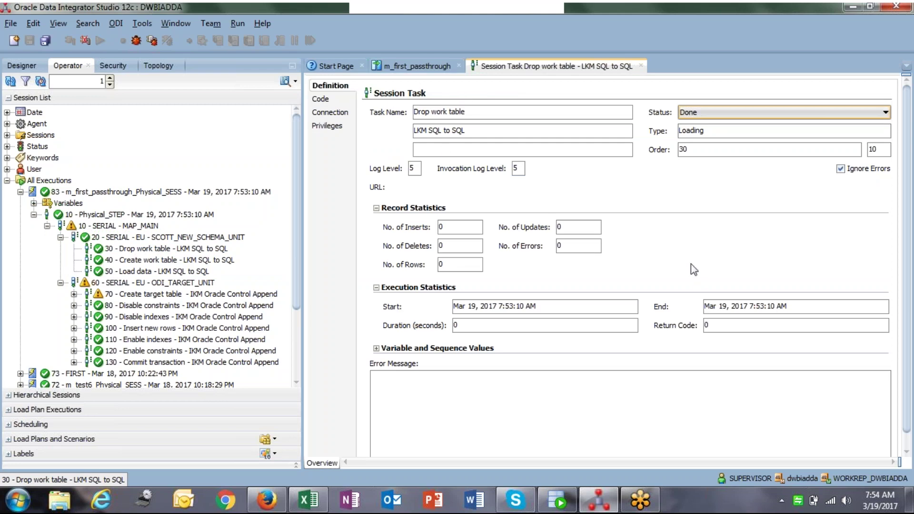
{"action": "triple_click", "coordinate": [561, 307]}
{"action": "left_click_drag", "start_coordinate": [821, 308], "coordinate": [704, 300]}
{"action": "left_click", "coordinate": [462, 229]}
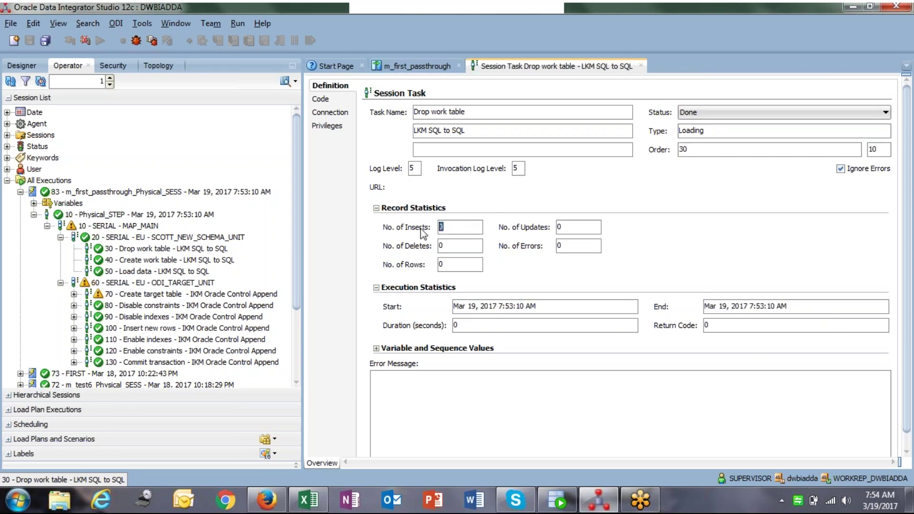
{"action": "double_click", "coordinate": [441, 246]}
{"action": "double_click", "coordinate": [412, 168]}
Examine the executed target code of the Drop work table task, including the schema and work table it names.
{"action": "left_click", "coordinate": [332, 99]}
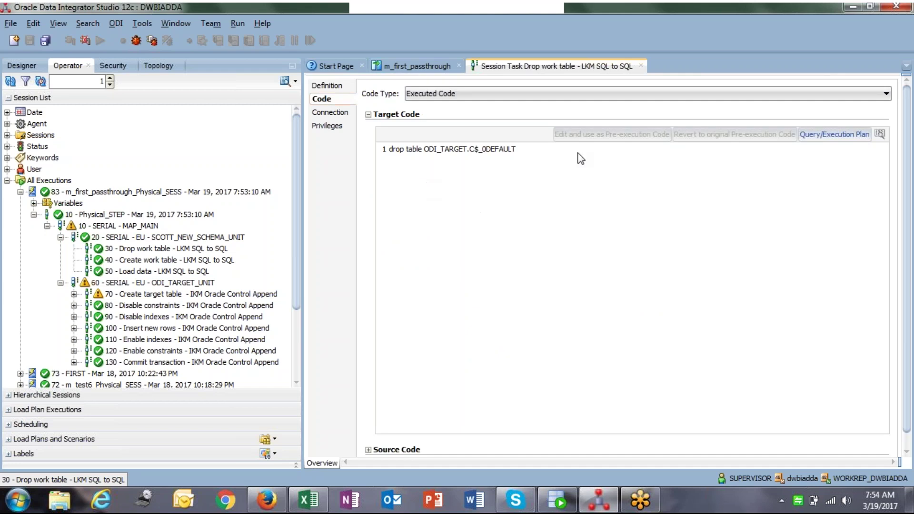
{"action": "left_click_drag", "start_coordinate": [506, 144], "coordinate": [469, 153]}
{"action": "left_click", "coordinate": [428, 146]}
{"action": "left_click", "coordinate": [469, 152]}
{"action": "left_click", "coordinate": [520, 162]}
{"action": "left_click_drag", "start_coordinate": [471, 150], "coordinate": [513, 155]}
{"action": "left_click", "coordinate": [519, 157]}
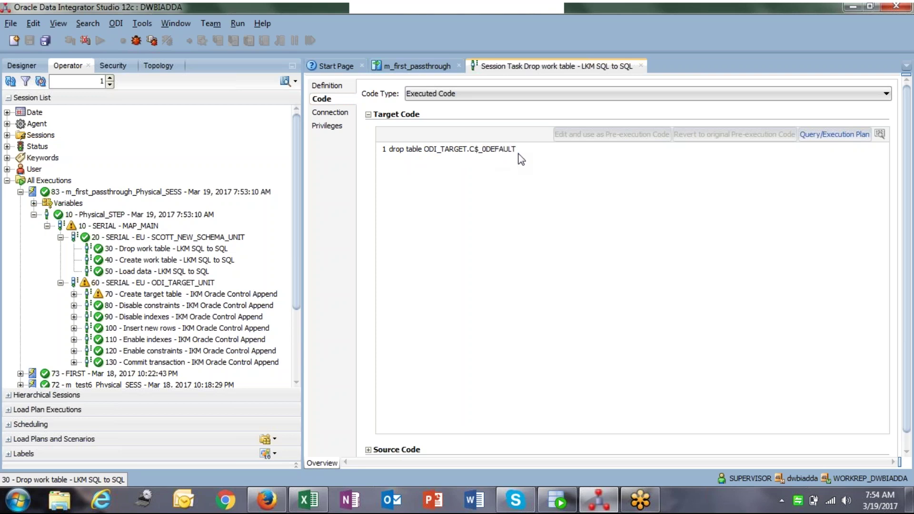
Open the Create work table session task and examine the column definitions in its executed target code.
{"action": "double_click", "coordinate": [213, 261]}
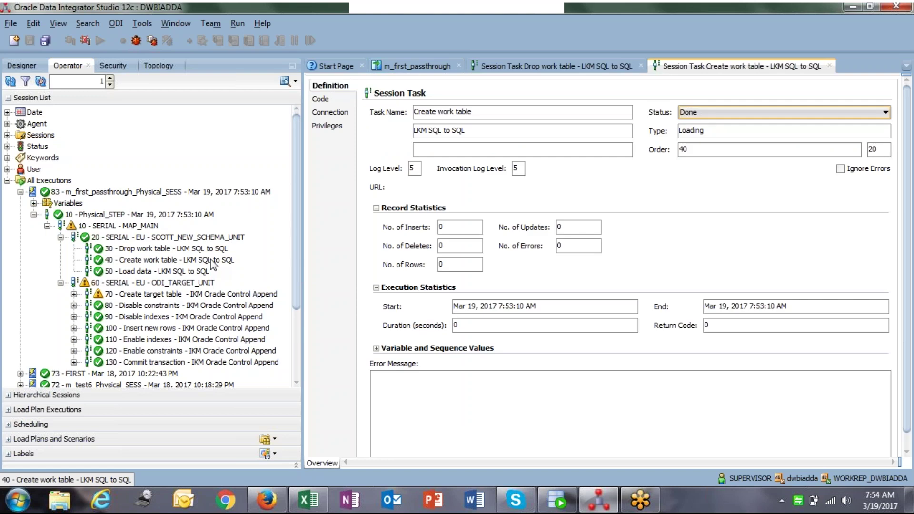
{"action": "left_click", "coordinate": [321, 99]}
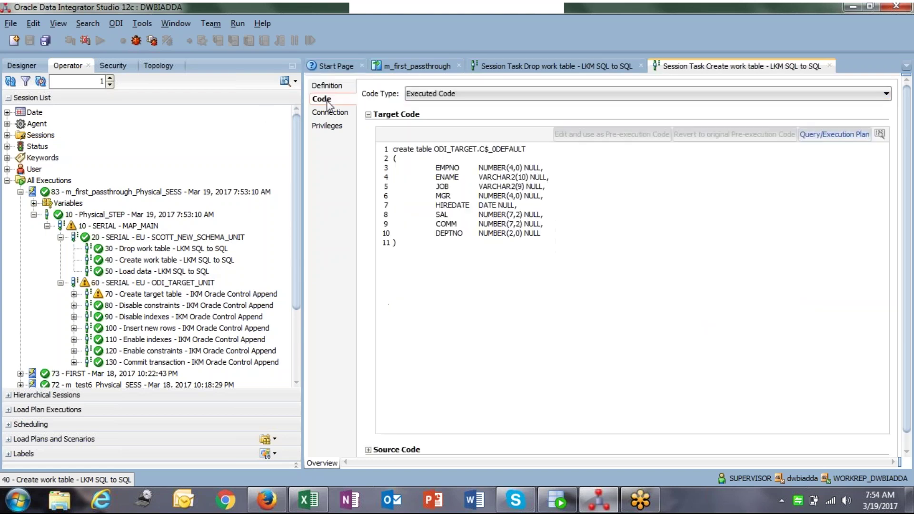
{"action": "triple_click", "coordinate": [397, 150]}
{"action": "left_click", "coordinate": [395, 153]}
{"action": "left_click_drag", "start_coordinate": [393, 150], "coordinate": [404, 248]}
{"action": "left_click", "coordinate": [401, 157]}
{"action": "left_click_drag", "start_coordinate": [395, 158], "coordinate": [413, 234]}
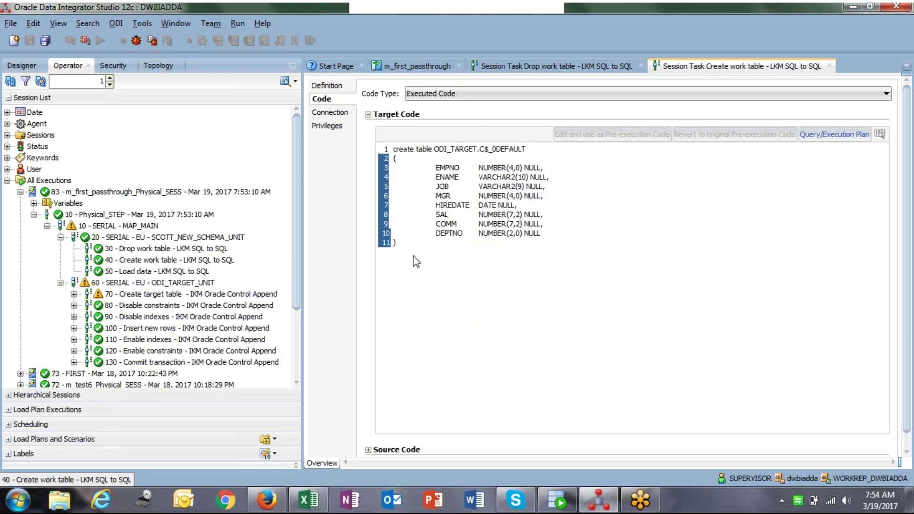
{"action": "left_click", "coordinate": [472, 247]}
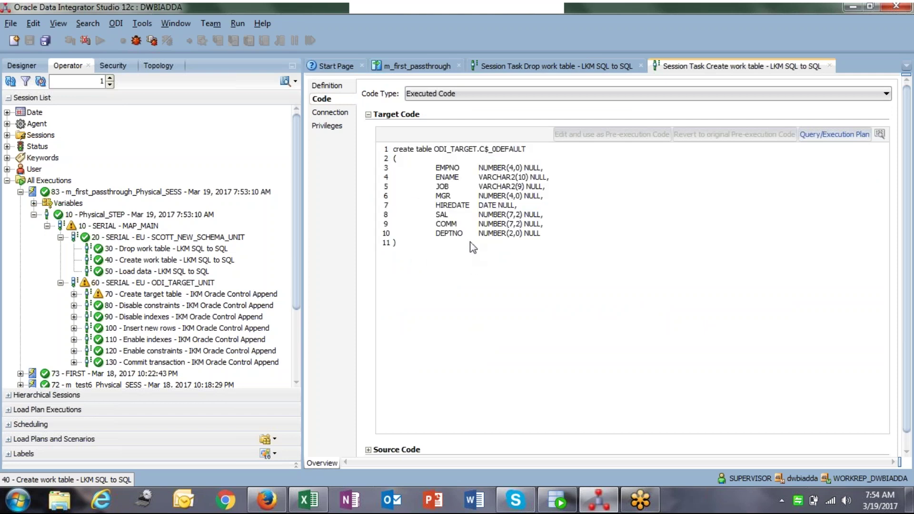
Open the Load data session task and examine the target table, column list and bind values in its executed insert statement.
{"action": "double_click", "coordinate": [155, 272]}
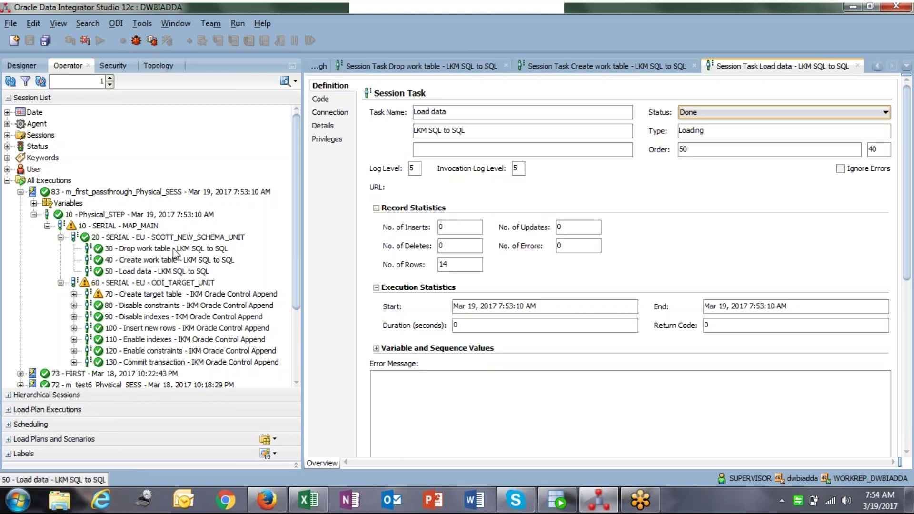
{"action": "left_click", "coordinate": [330, 100]}
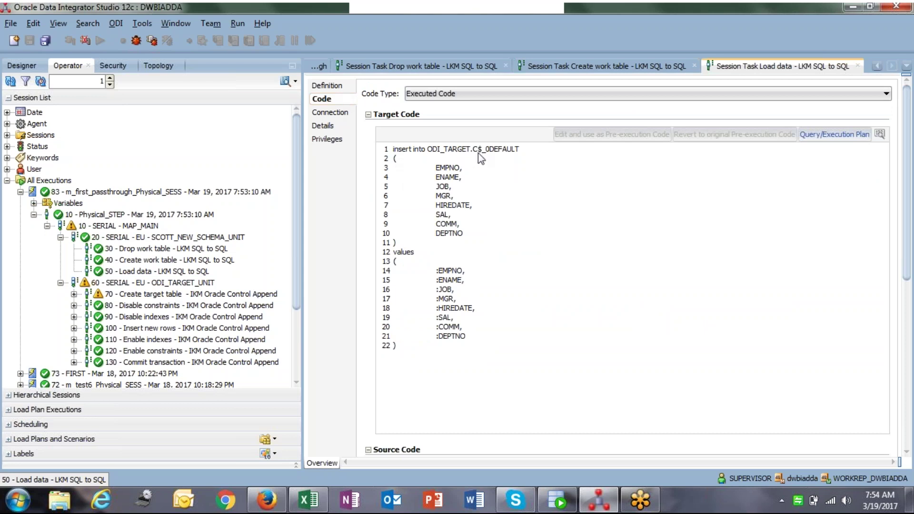
{"action": "left_click_drag", "start_coordinate": [399, 160], "coordinate": [469, 238]}
{"action": "left_click", "coordinate": [469, 238]}
{"action": "left_click_drag", "start_coordinate": [396, 255], "coordinate": [473, 358]}
{"action": "left_click", "coordinate": [473, 358]}
{"action": "left_click_drag", "start_coordinate": [432, 269], "coordinate": [470, 343]}
{"action": "left_click", "coordinate": [470, 346]}
{"action": "left_click_drag", "start_coordinate": [426, 149], "coordinate": [465, 156]}
{"action": "left_click", "coordinate": [519, 150]}
{"action": "left_click_drag", "start_coordinate": [473, 149], "coordinate": [517, 150]}
{"action": "left_click", "coordinate": [518, 150]}
Open the Create target table task under ODI_TARGET_UNIT and read its error message to find the cause of the warning.
{"action": "left_click", "coordinate": [140, 237]}
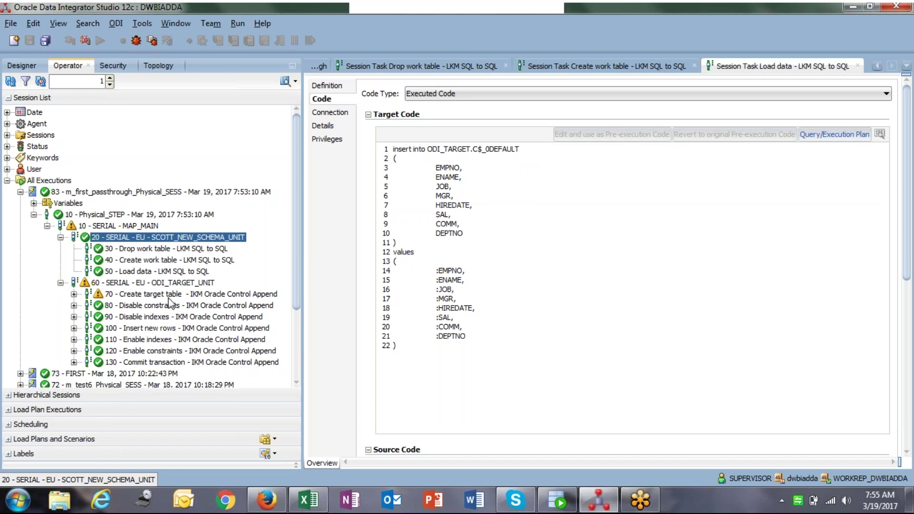
{"action": "left_click", "coordinate": [171, 283]}
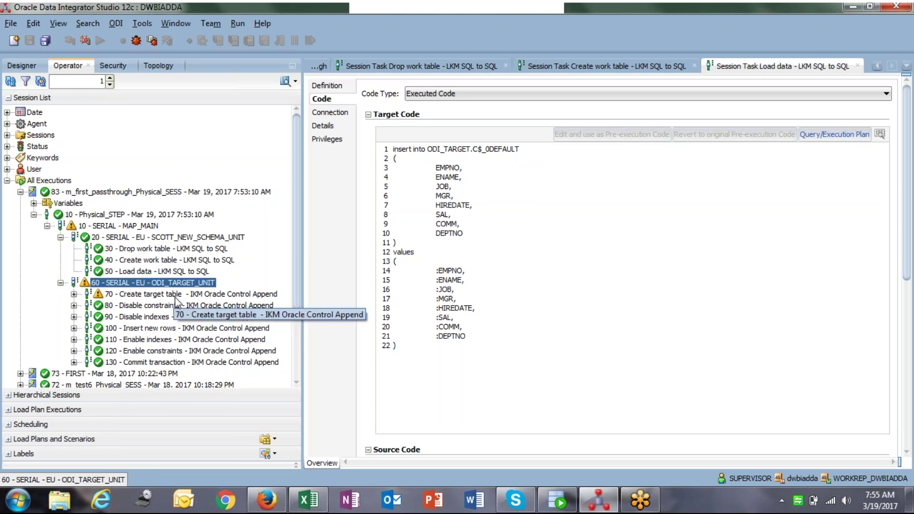
{"action": "left_click", "coordinate": [177, 295]}
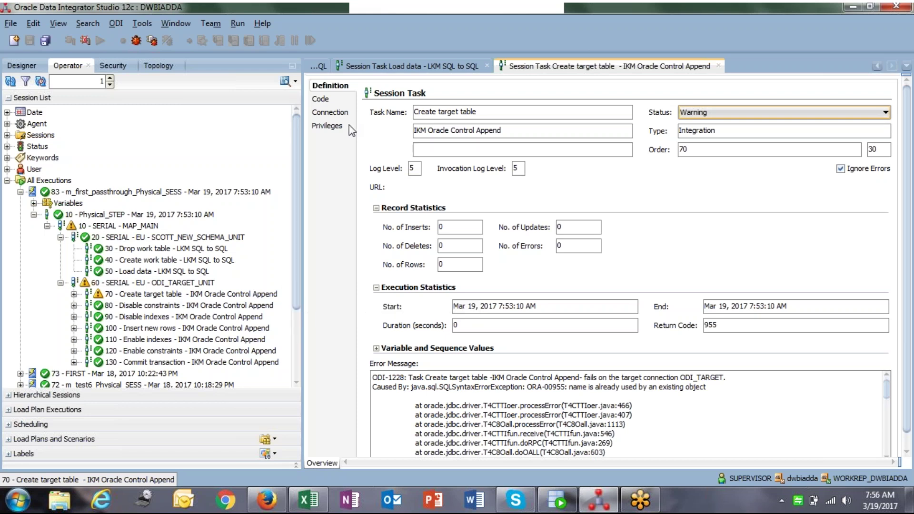
{"action": "left_click", "coordinate": [194, 294]}
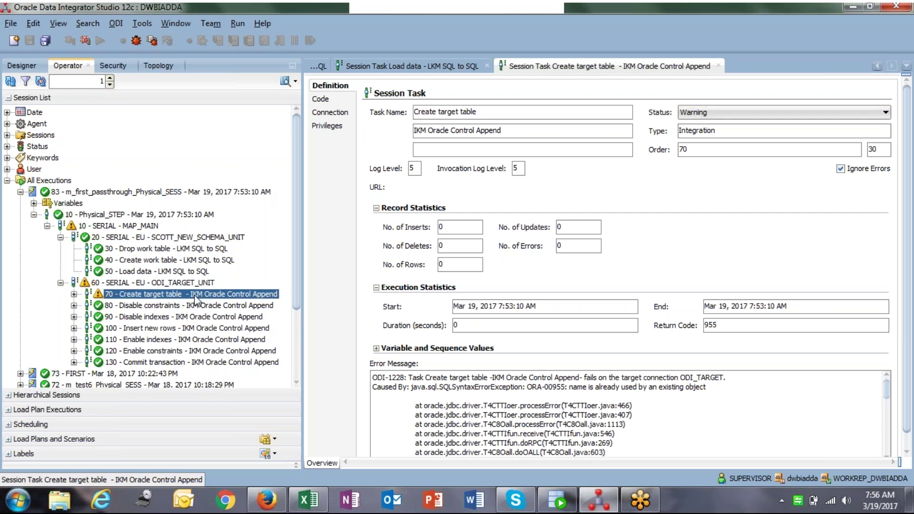
{"action": "left_click", "coordinate": [572, 394]}
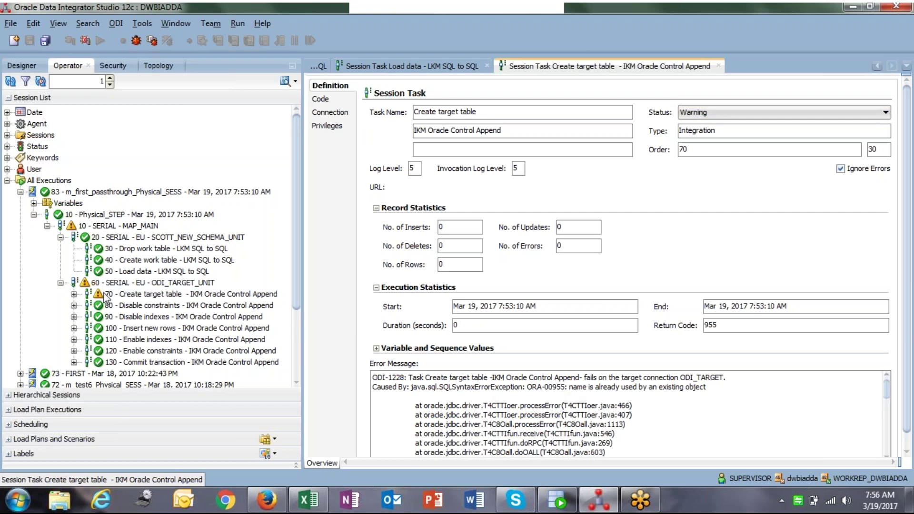
{"action": "left_click_drag", "start_coordinate": [565, 387], "coordinate": [713, 392]}
{"action": "left_click", "coordinate": [713, 394]}
Examine the Create target table task's executed code for the table name and column definitions it uses.
{"action": "left_click", "coordinate": [333, 101]}
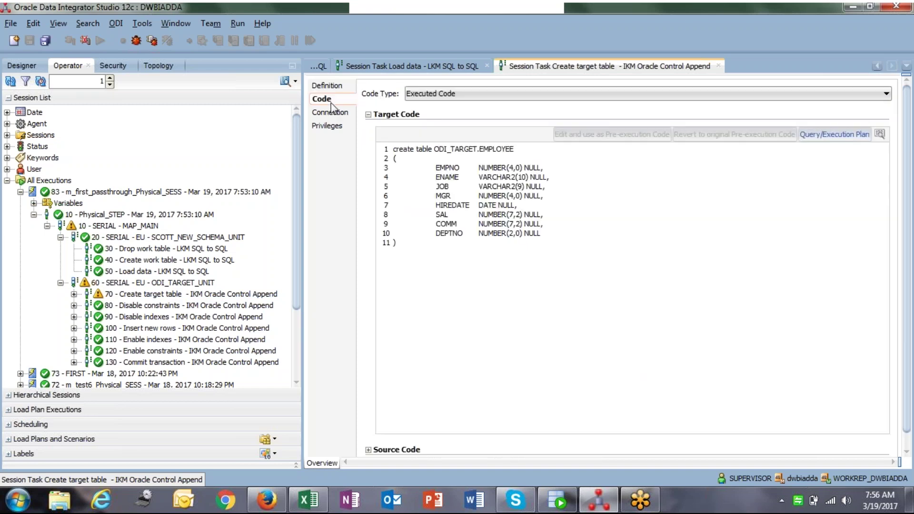
{"action": "left_click_drag", "start_coordinate": [477, 149], "coordinate": [510, 153]}
{"action": "left_click", "coordinate": [514, 154]}
{"action": "left_click_drag", "start_coordinate": [479, 149], "coordinate": [519, 152]}
{"action": "left_click", "coordinate": [518, 150]}
{"action": "left_click_drag", "start_coordinate": [393, 150], "coordinate": [430, 259]}
{"action": "left_click", "coordinate": [430, 261]}
Check the executed code of the Disable constraints and Disable indexes session tasks, expanding the source and target code for Disable constraints.
{"action": "double_click", "coordinate": [164, 306]}
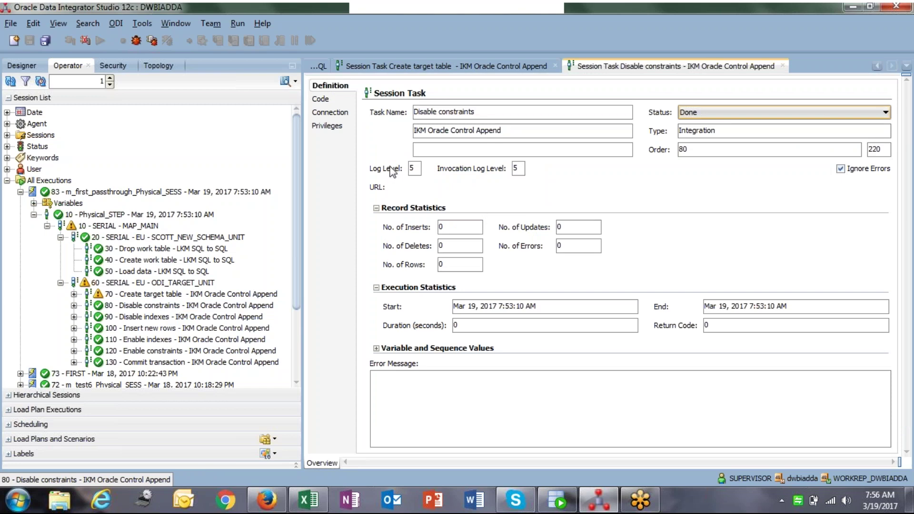
{"action": "left_click", "coordinate": [341, 99]}
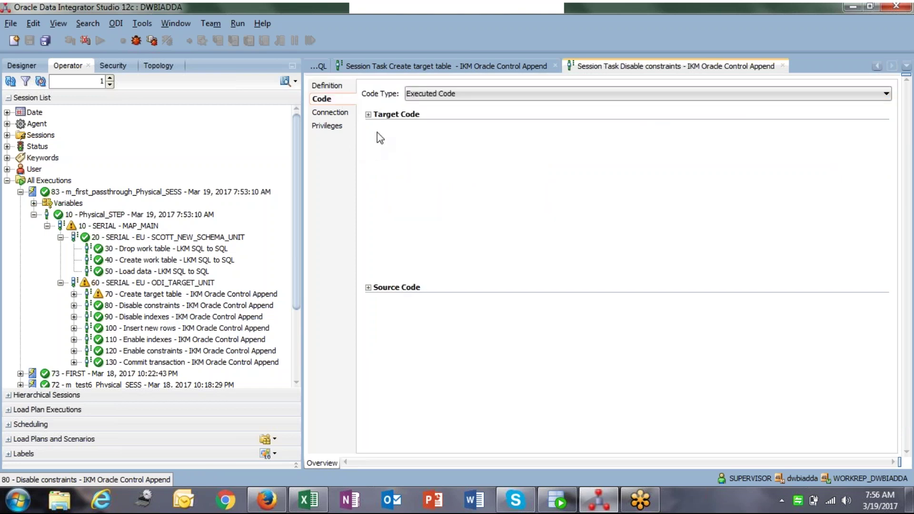
{"action": "left_click", "coordinate": [369, 288]}
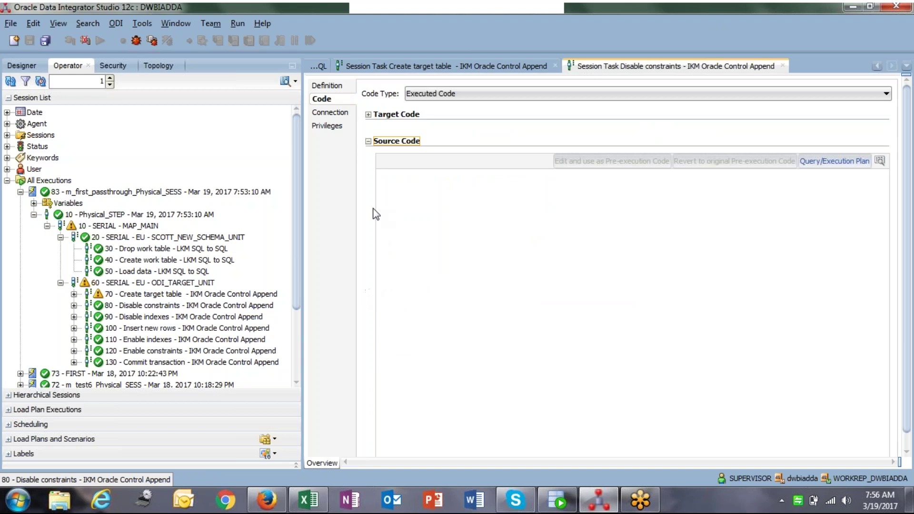
{"action": "left_click", "coordinate": [368, 115]}
{"action": "left_click", "coordinate": [390, 150]}
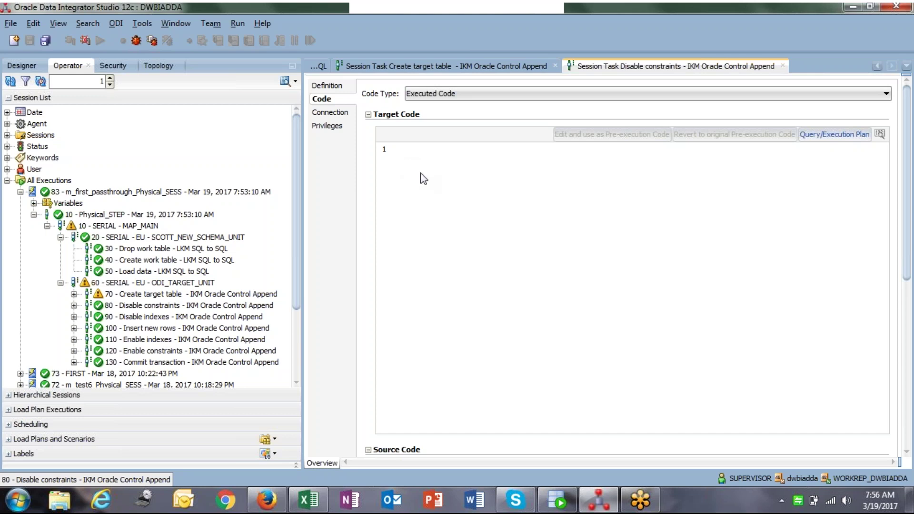
{"action": "double_click", "coordinate": [183, 318]}
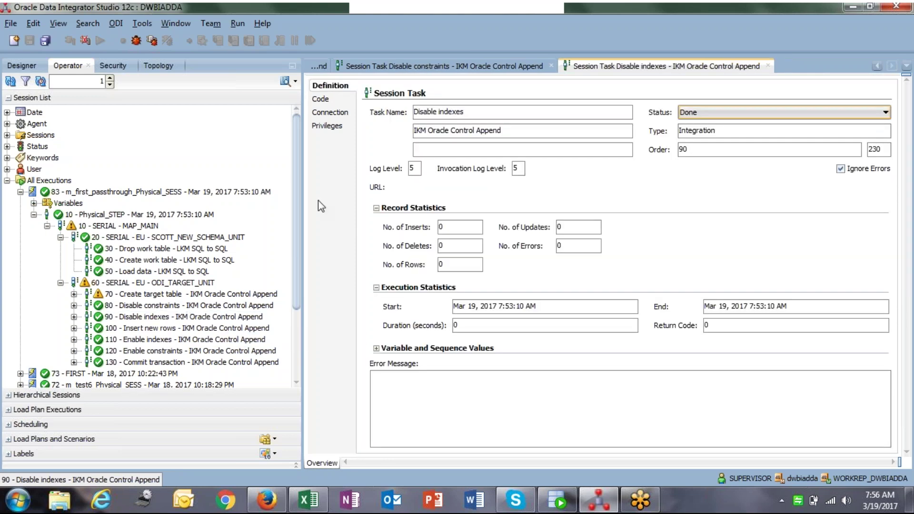
{"action": "left_click", "coordinate": [329, 100]}
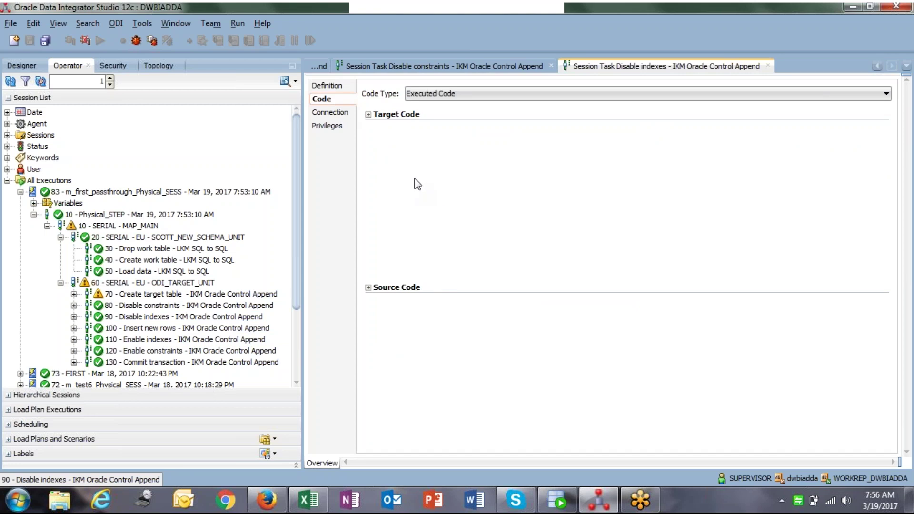
Open the Insert new rows session task and read its executed insert statement through to the where clause.
{"action": "double_click", "coordinate": [174, 328]}
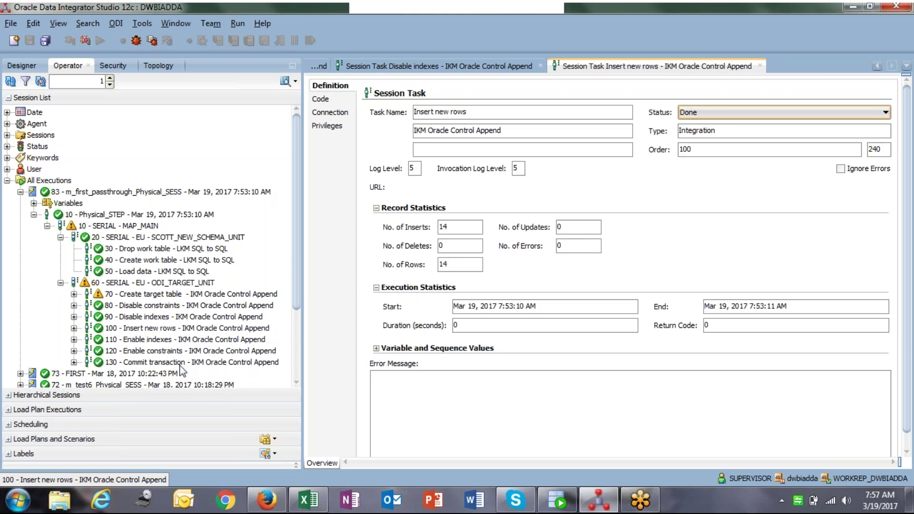
{"action": "left_click", "coordinate": [320, 99]}
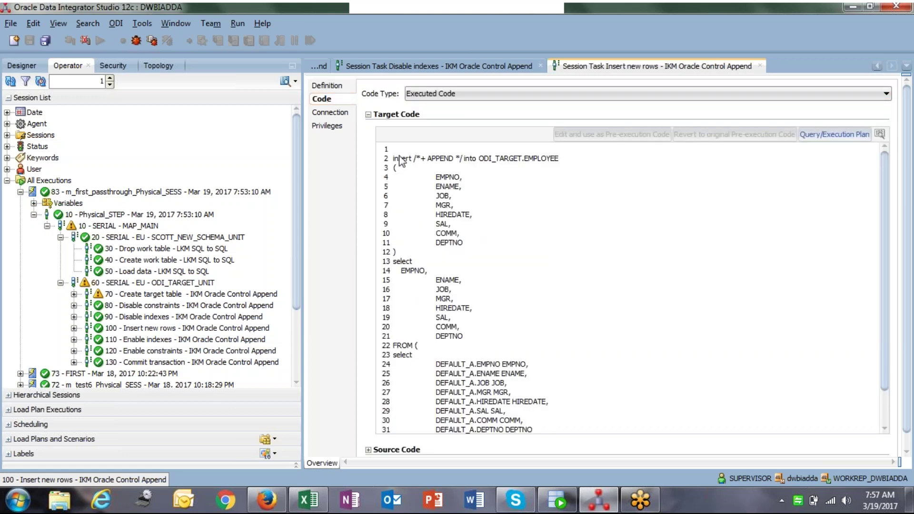
{"action": "scroll", "coordinate": [435, 339], "scroll_direction": "down", "scroll_amount": 2}
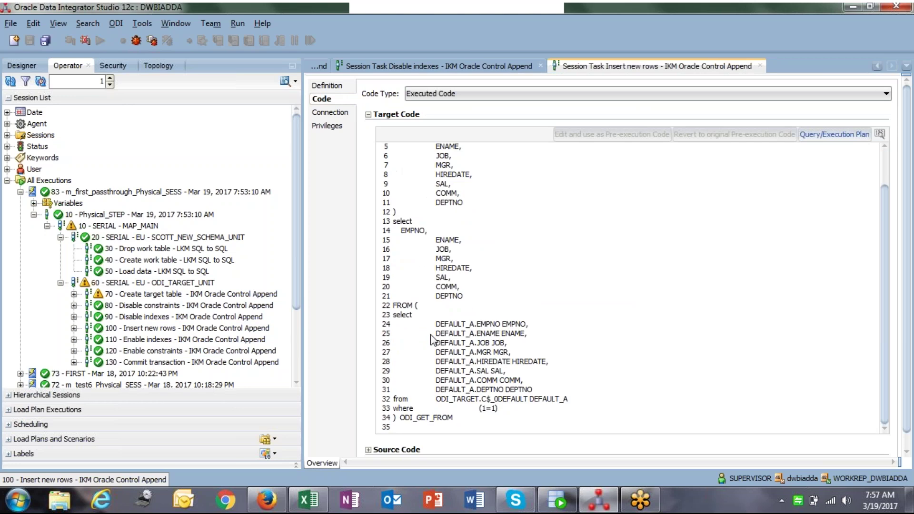
{"action": "left_click_drag", "start_coordinate": [482, 400], "coordinate": [528, 403]}
{"action": "left_click", "coordinate": [528, 404]}
{"action": "scroll", "coordinate": [500, 370], "scroll_direction": "up", "scroll_amount": 2}
Examine the insert statement's target column list, its select list and the work table it reads from.
{"action": "left_click_drag", "start_coordinate": [393, 159], "coordinate": [469, 252]}
{"action": "left_click", "coordinate": [450, 164]}
{"action": "left_click", "coordinate": [453, 164]}
{"action": "left_click", "coordinate": [469, 252]}
{"action": "left_click_drag", "start_coordinate": [395, 261], "coordinate": [463, 336]}
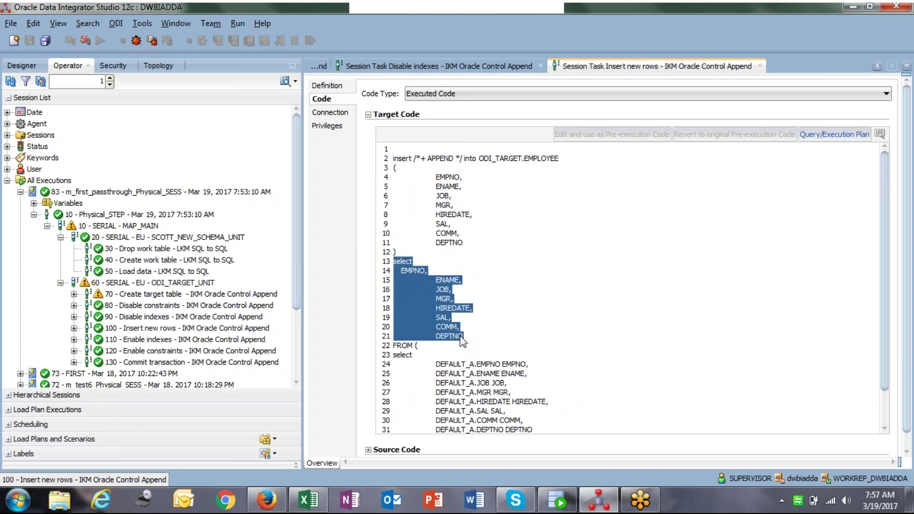
{"action": "scroll", "coordinate": [459, 335], "scroll_direction": "down", "scroll_amount": 2}
{"action": "left_click_drag", "start_coordinate": [436, 399], "coordinate": [536, 404]}
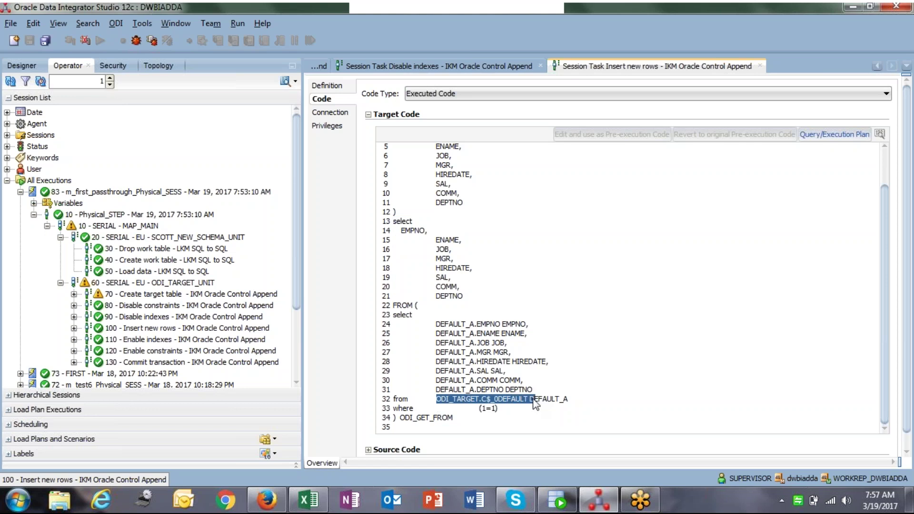
{"action": "left_click", "coordinate": [536, 403]}
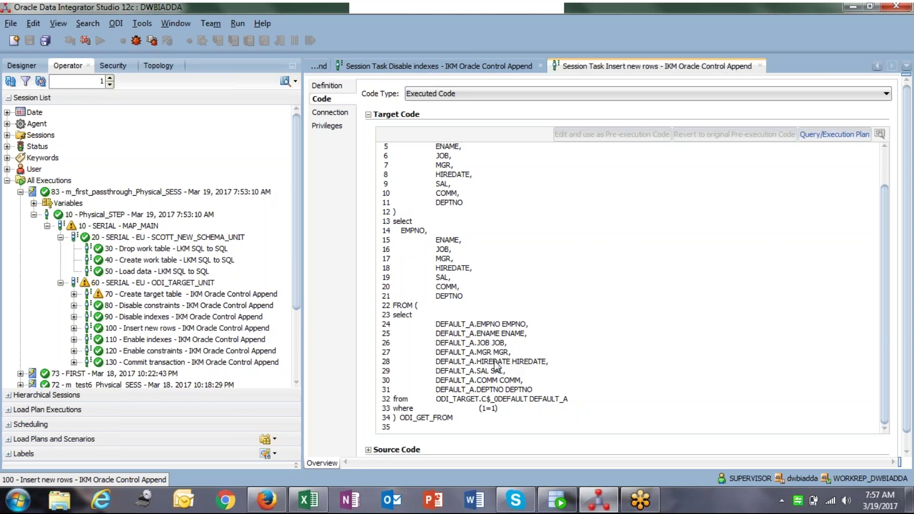
{"action": "left_click", "coordinate": [208, 328]}
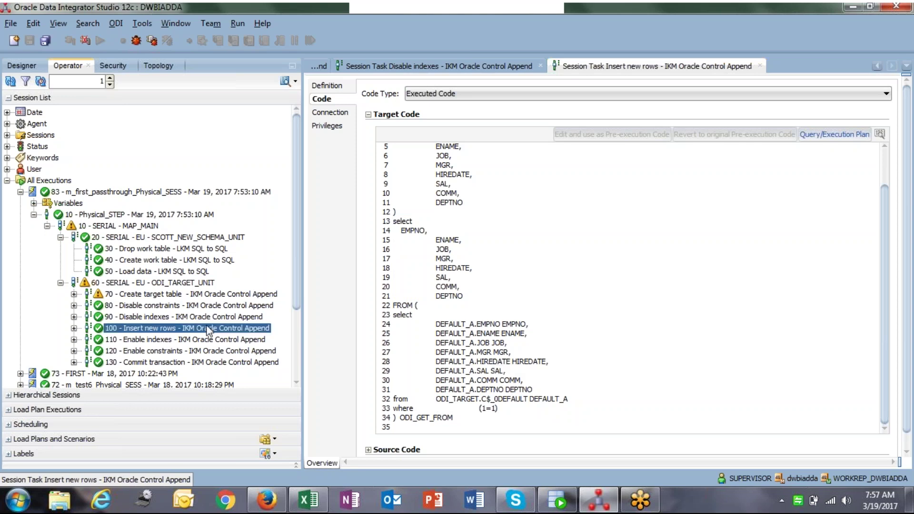
{"action": "left_click", "coordinate": [153, 316]}
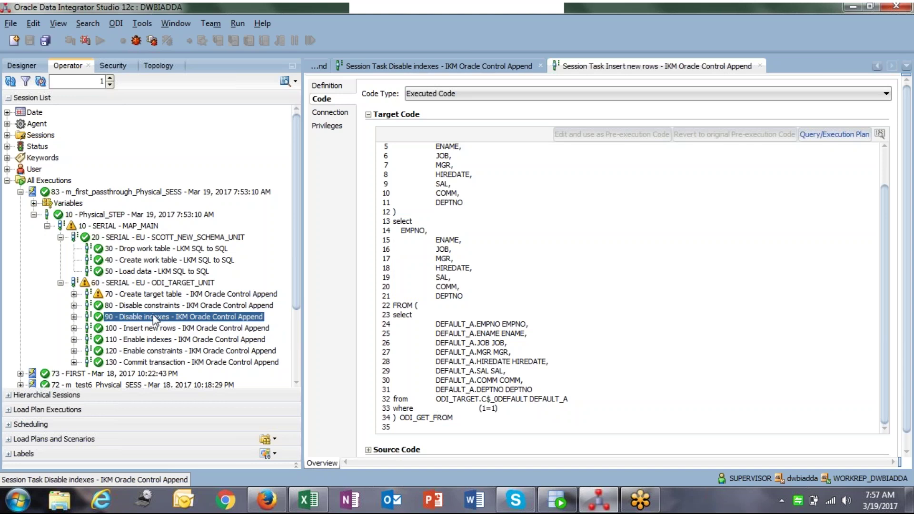
{"action": "left_click", "coordinate": [171, 341]}
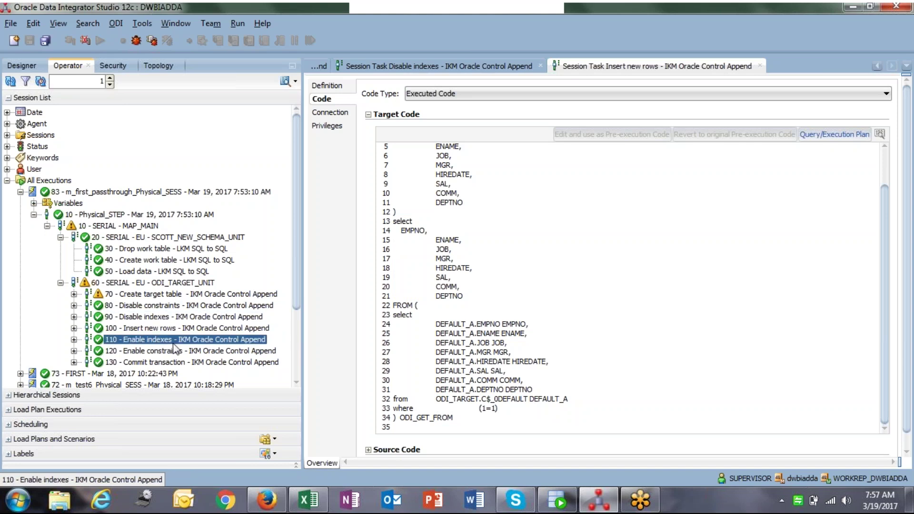
{"action": "left_click", "coordinate": [206, 352]}
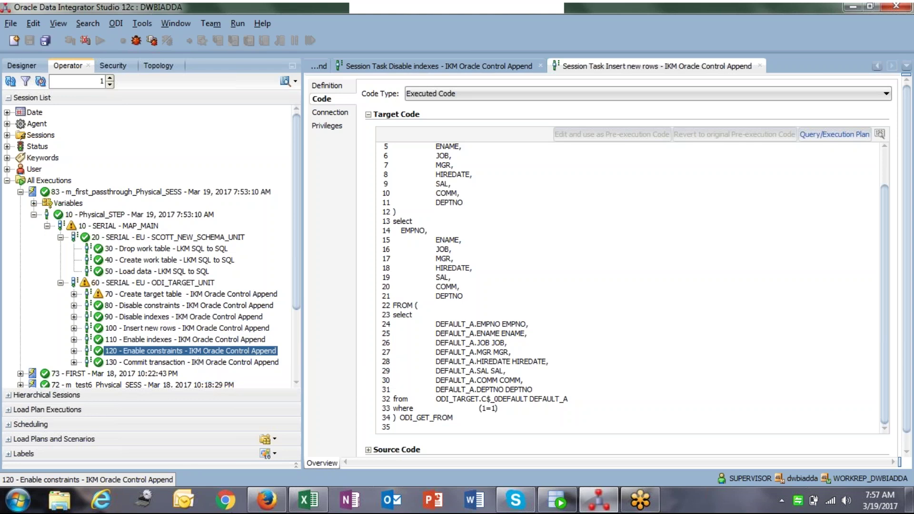
Open the LKM SQL to SQL loading knowledge module from the Odi_batch_7_am project in Designer.
{"action": "left_click", "coordinate": [21, 65]}
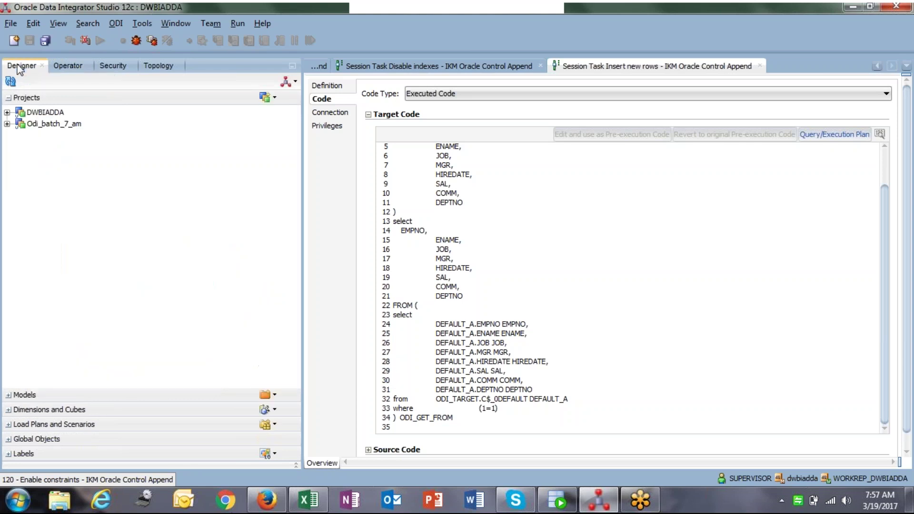
{"action": "left_click", "coordinate": [8, 124]}
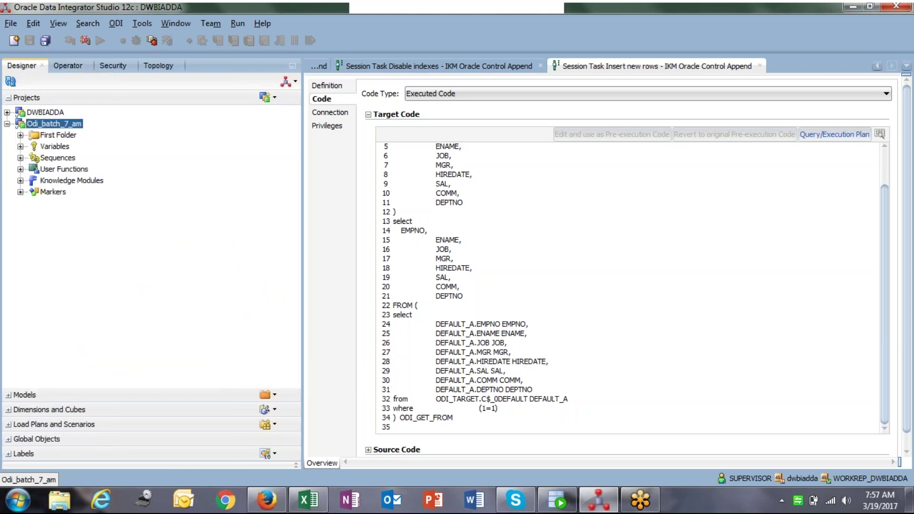
{"action": "left_click", "coordinate": [20, 180]}
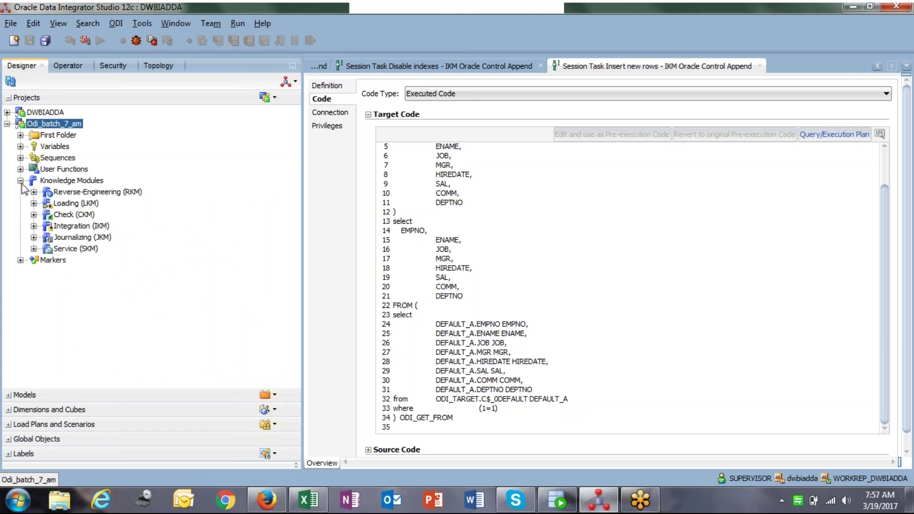
{"action": "left_click", "coordinate": [34, 203]}
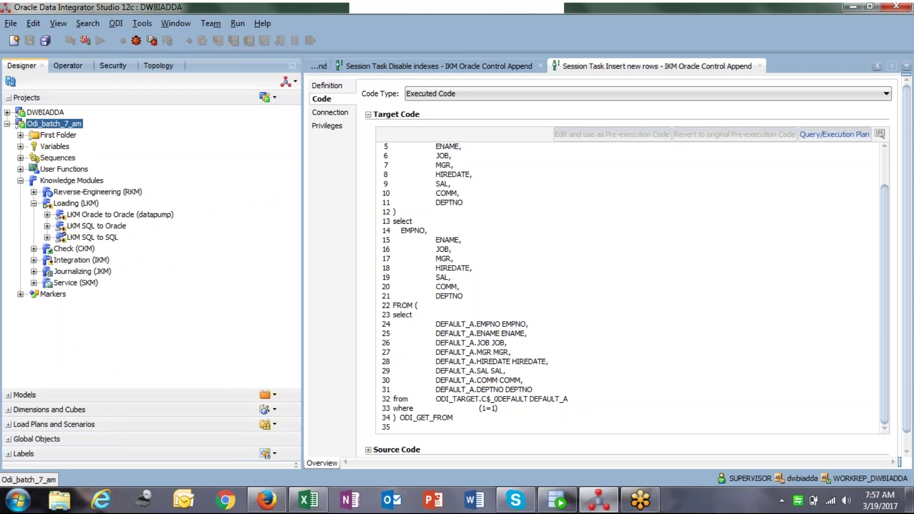
{"action": "double_click", "coordinate": [114, 238]}
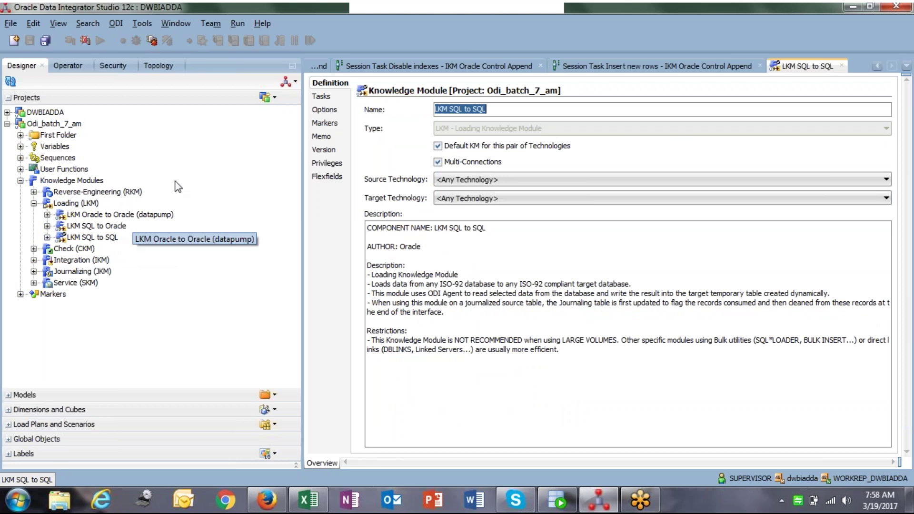
Close all open session task editors, keeping the Start Page, m_first_passthrough and LKM SQL to SQL open.
{"action": "left_click", "coordinate": [510, 69]}
{"action": "left_click", "coordinate": [540, 67]}
{"action": "left_click", "coordinate": [548, 69]}
{"action": "left_click", "coordinate": [551, 66]}
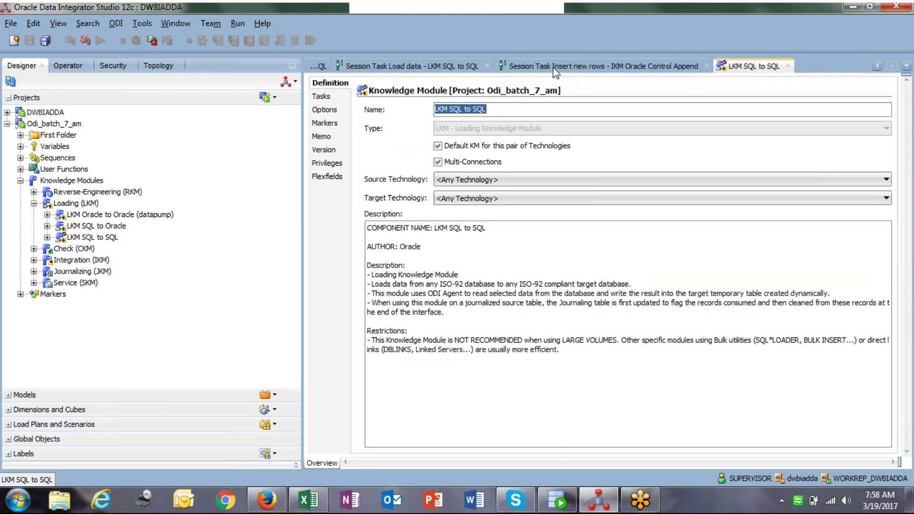
{"action": "left_click", "coordinate": [489, 65]}
{"action": "left_click", "coordinate": [512, 65]}
{"action": "left_click", "coordinate": [509, 65]}
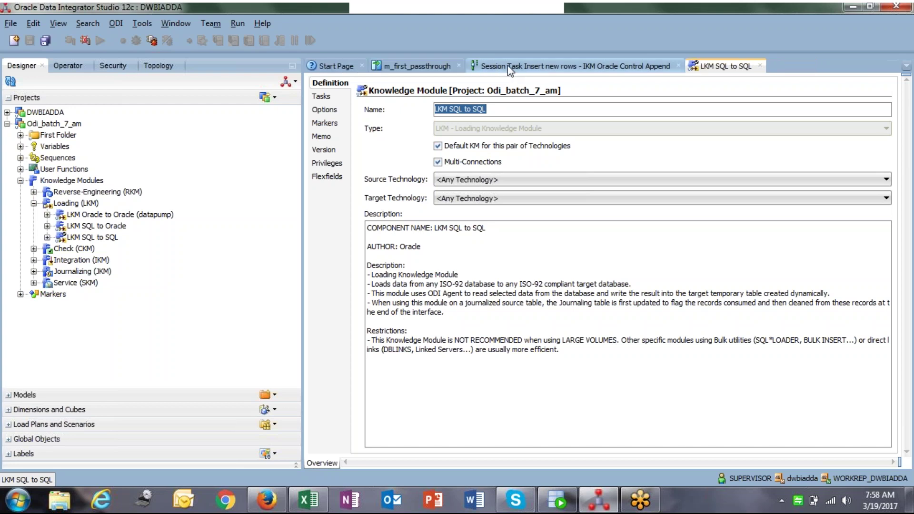
{"action": "left_click", "coordinate": [677, 66]}
Enlarge the m_first_passthrough physical diagram and check which loading knowledge module is assigned to DEFAULT_AP.
{"action": "left_click", "coordinate": [417, 66]}
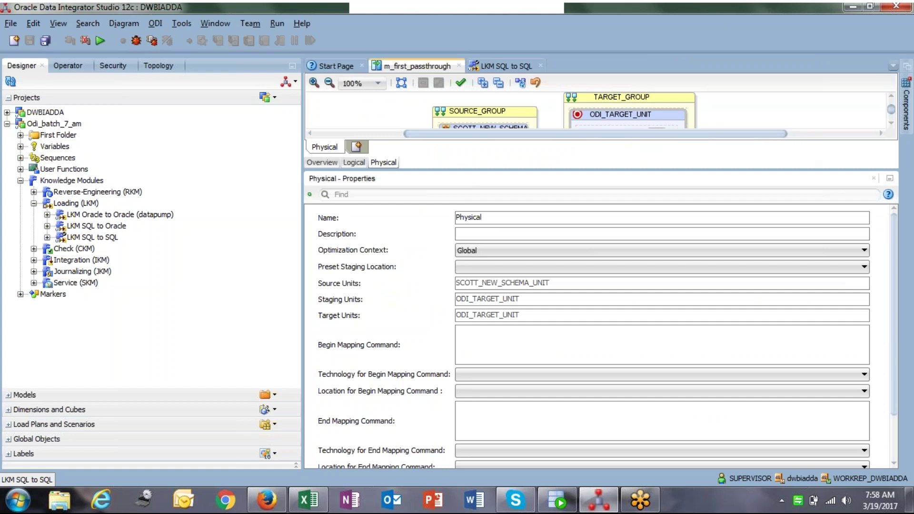
{"action": "left_click_drag", "start_coordinate": [804, 171], "coordinate": [804, 267]}
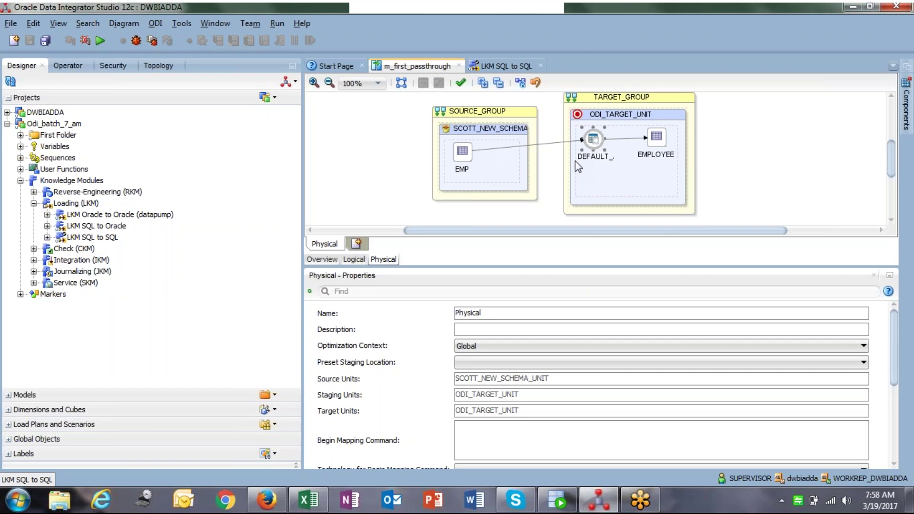
{"action": "left_click", "coordinate": [361, 334]}
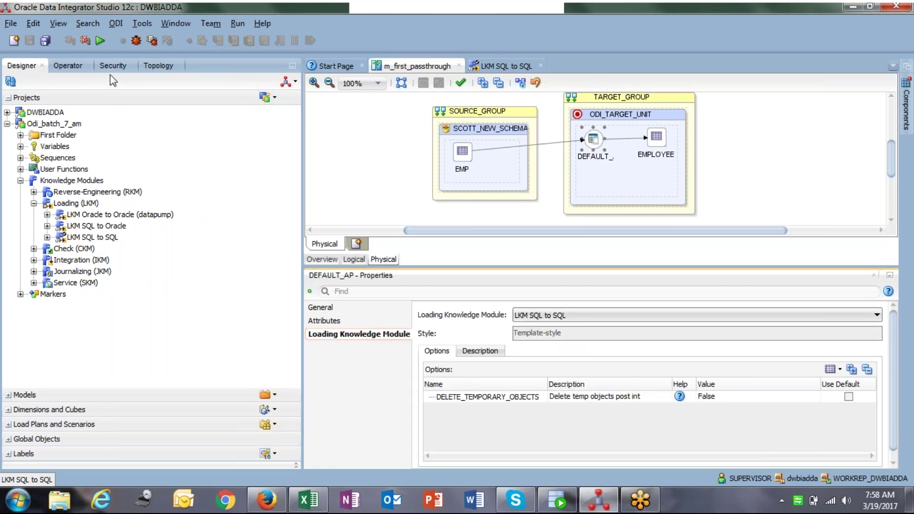
Open the Drop work table session task, then inspect the target command template of the same task in LKM SQL to SQL.
{"action": "left_click", "coordinate": [74, 63]}
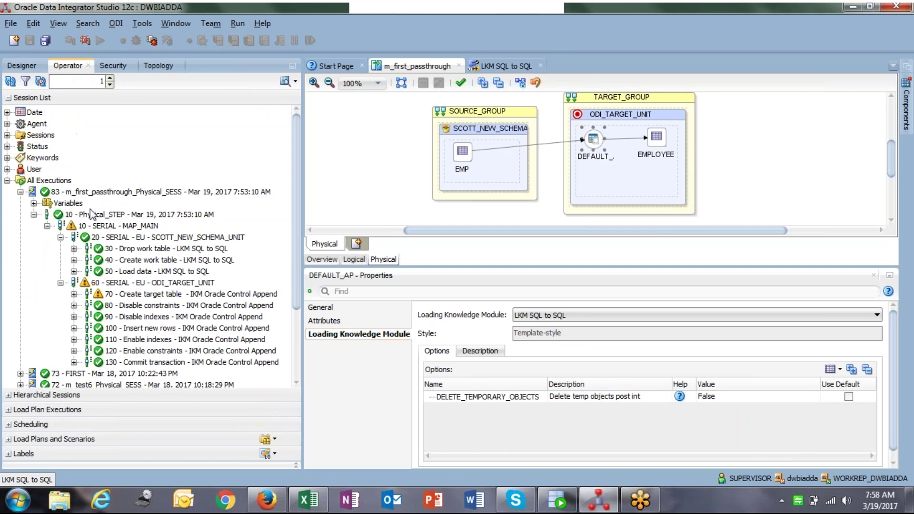
{"action": "double_click", "coordinate": [145, 248]}
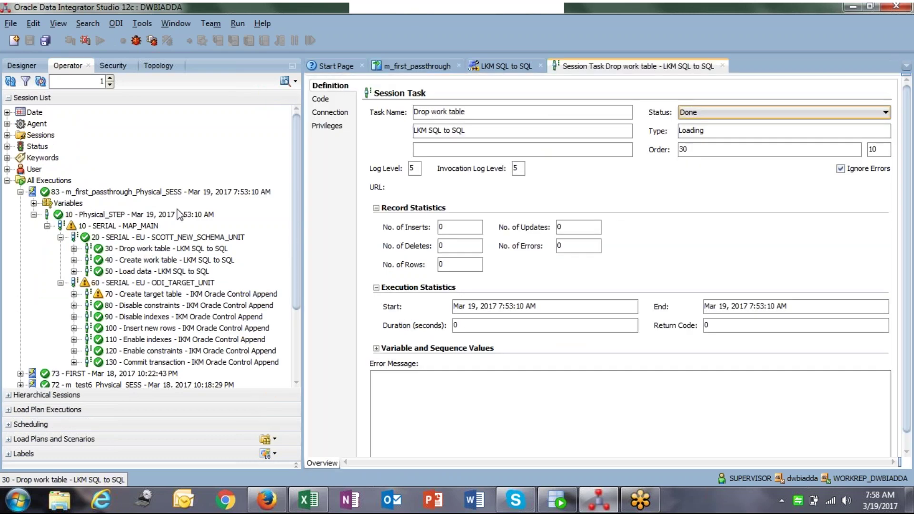
{"action": "left_click", "coordinate": [507, 67]}
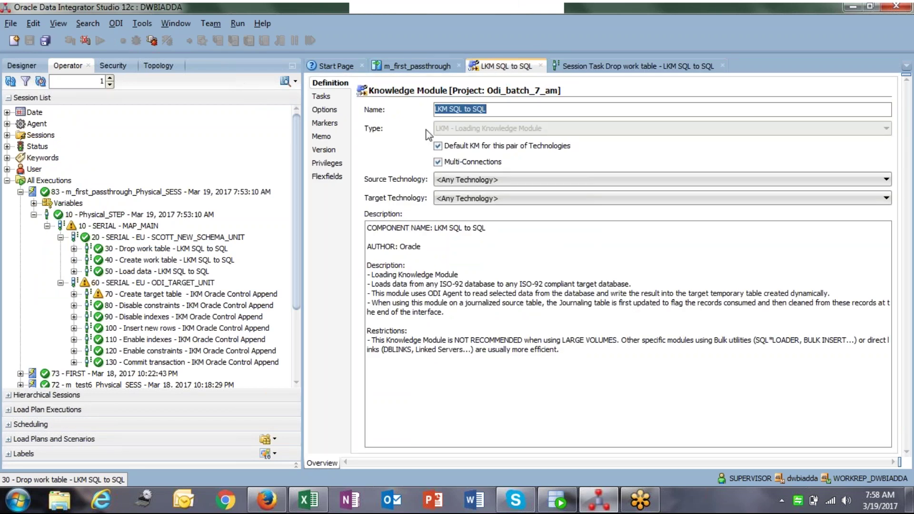
{"action": "left_click", "coordinate": [327, 97]}
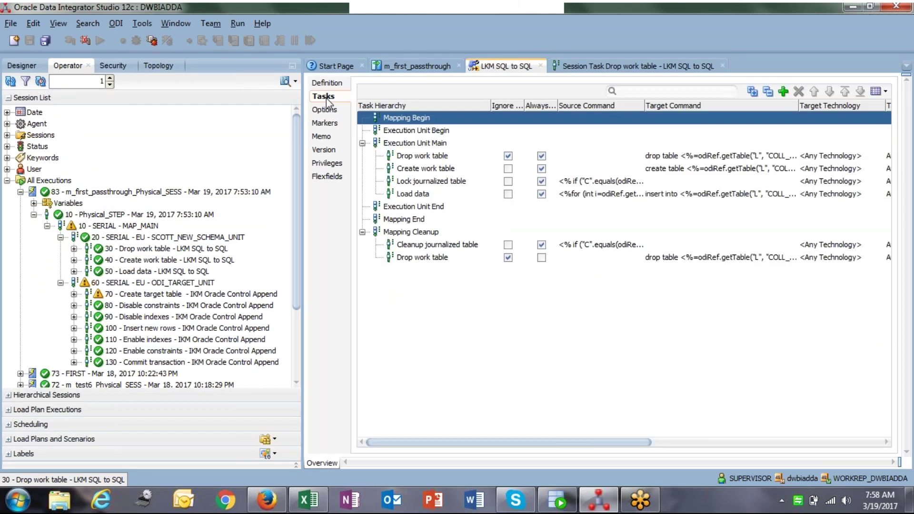
{"action": "left_click", "coordinate": [420, 161]}
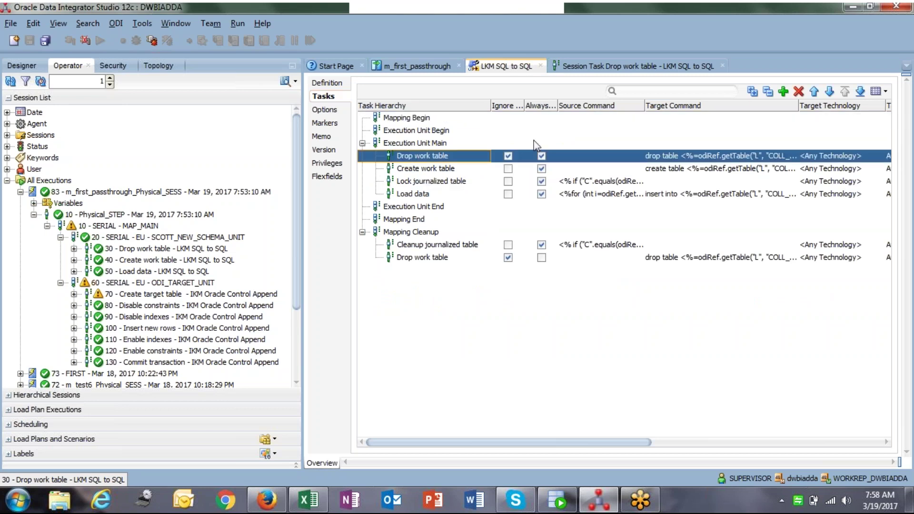
{"action": "double_click", "coordinate": [778, 161]}
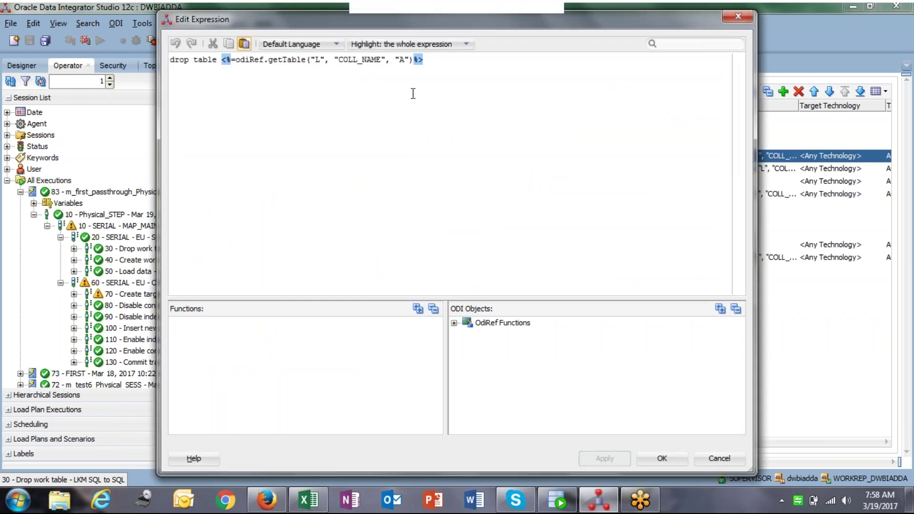
{"action": "left_click_drag", "start_coordinate": [222, 60], "coordinate": [433, 60]}
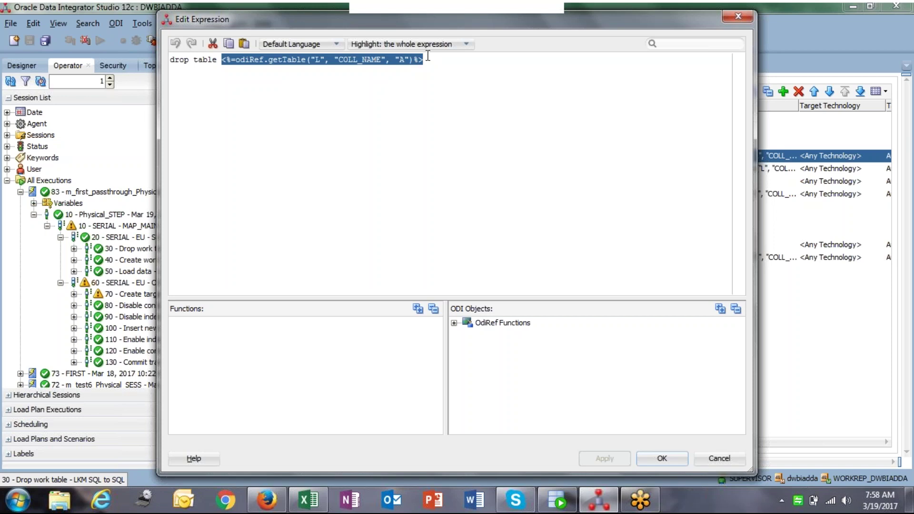
{"action": "left_click", "coordinate": [427, 55]}
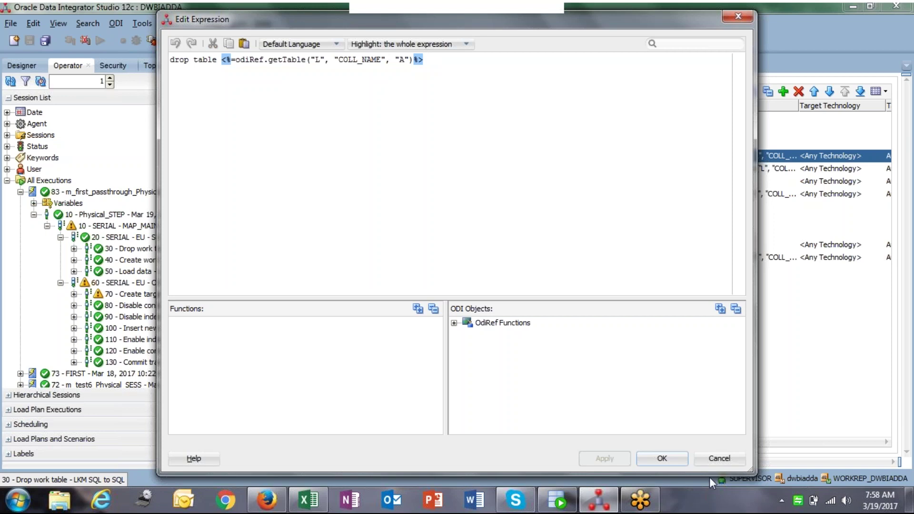
{"action": "left_click", "coordinate": [718, 459]}
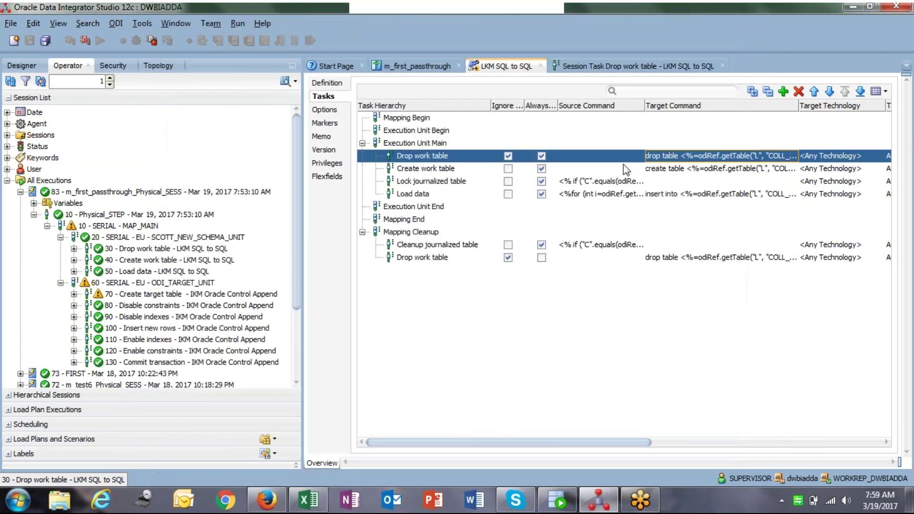
Examine the executed code of the Drop work table session task for comparison with its knowledge module template.
{"action": "left_click", "coordinate": [604, 69]}
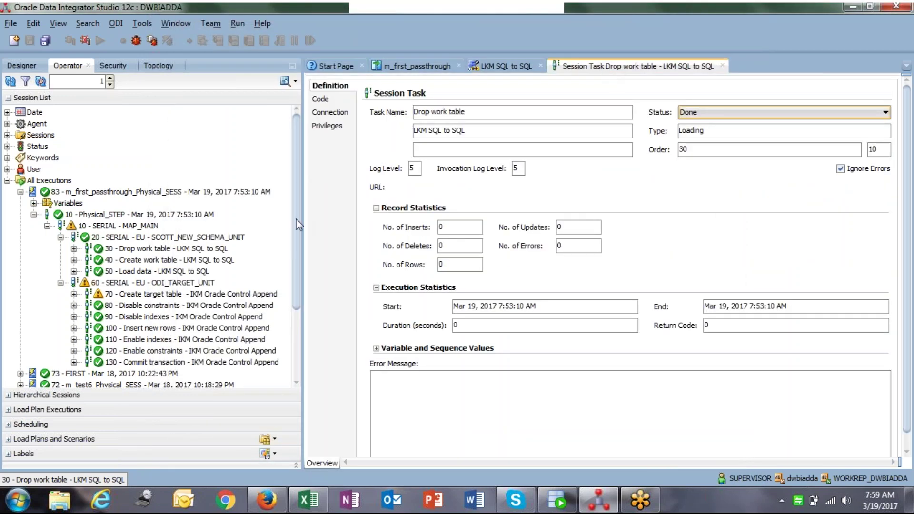
{"action": "left_click", "coordinate": [346, 100]}
{"action": "left_click_drag", "start_coordinate": [428, 152], "coordinate": [520, 150]}
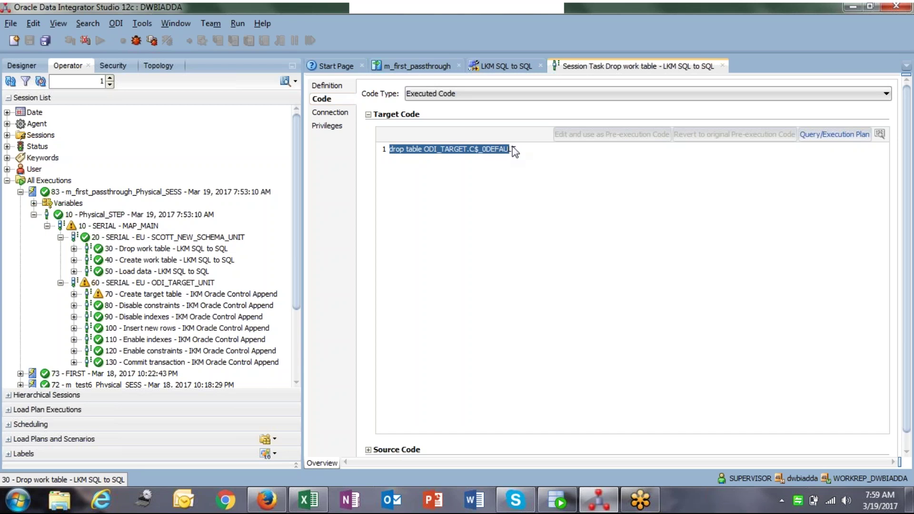
Locate Create work table among the LKM SQL to SQL tasks and examine the matching session task's executed create statement.
{"action": "left_click", "coordinate": [500, 71]}
{"action": "left_click", "coordinate": [444, 170]}
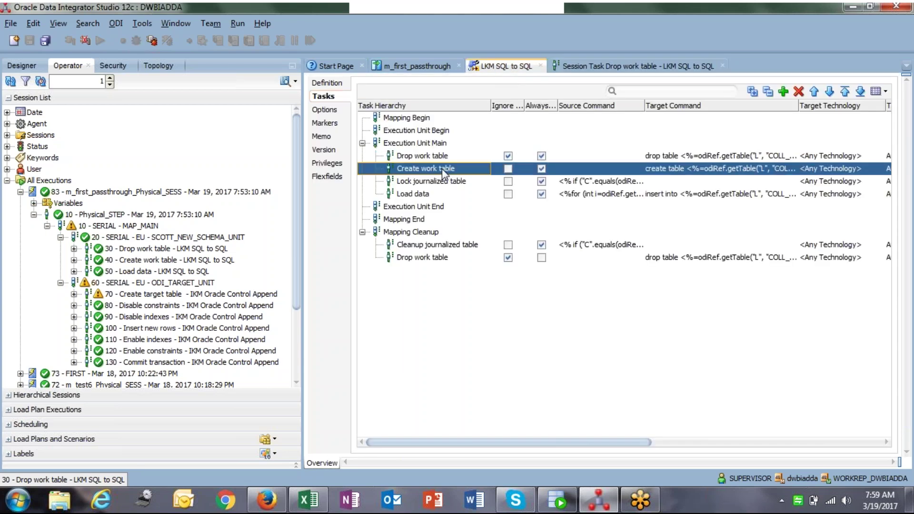
{"action": "double_click", "coordinate": [192, 261]}
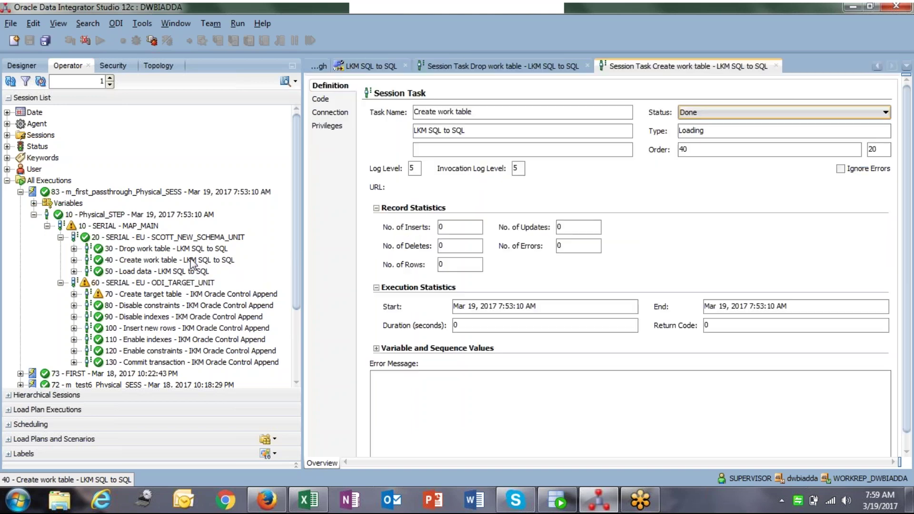
{"action": "left_click", "coordinate": [320, 99]}
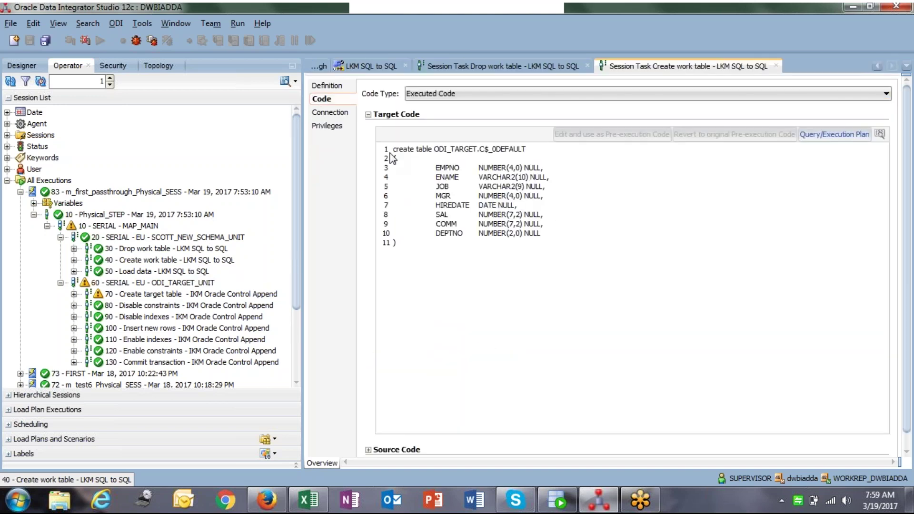
{"action": "left_click_drag", "start_coordinate": [392, 152], "coordinate": [434, 255]}
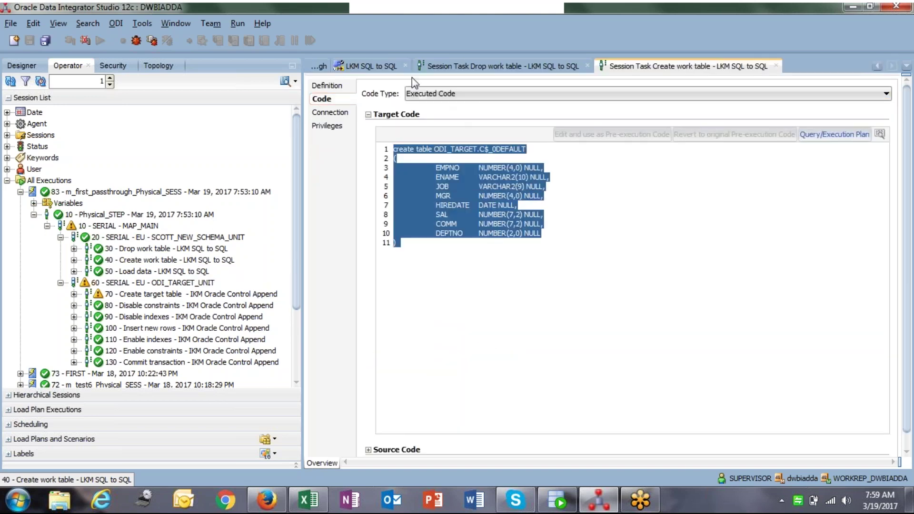
Examine the target command expression of the Create work table task in LKM SQL to SQL, including its getColList column expression.
{"action": "left_click", "coordinate": [364, 68]}
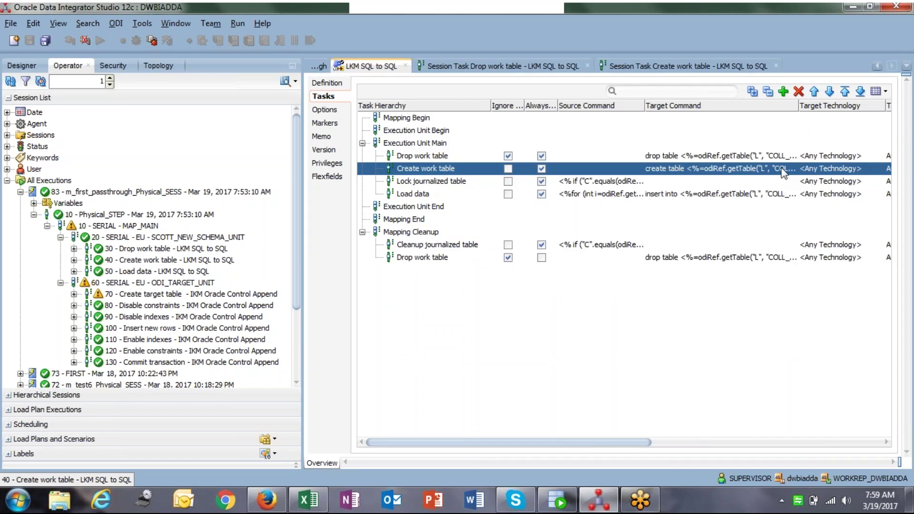
{"action": "left_click", "coordinate": [765, 170]}
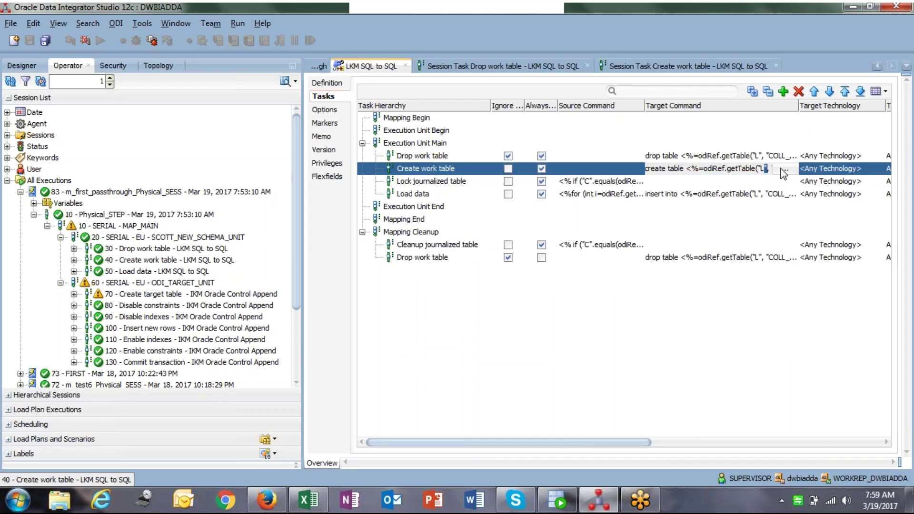
{"action": "left_click", "coordinate": [784, 170]}
{"action": "left_click_drag", "start_coordinate": [174, 60], "coordinate": [407, 94]}
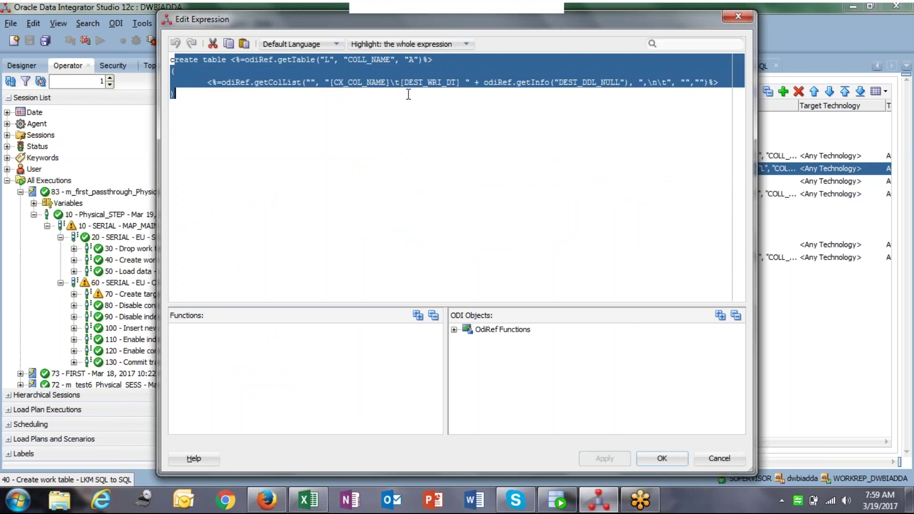
{"action": "left_click", "coordinate": [407, 94]}
{"action": "left_click_drag", "start_coordinate": [205, 82], "coordinate": [728, 81]}
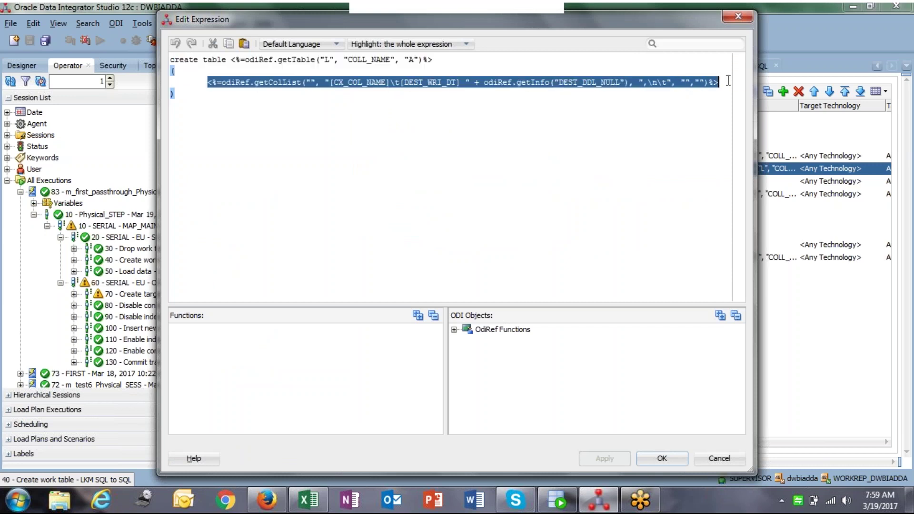
{"action": "left_click", "coordinate": [592, 112]}
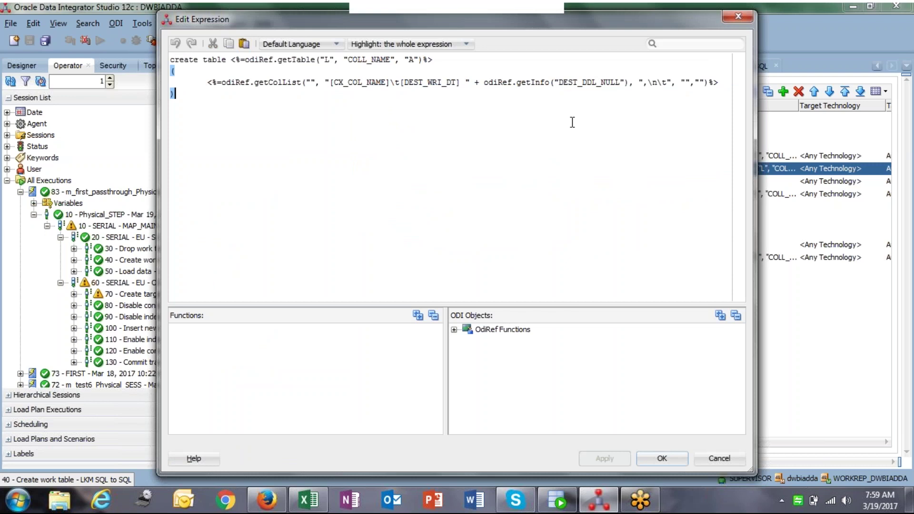
{"action": "left_click", "coordinate": [719, 458]}
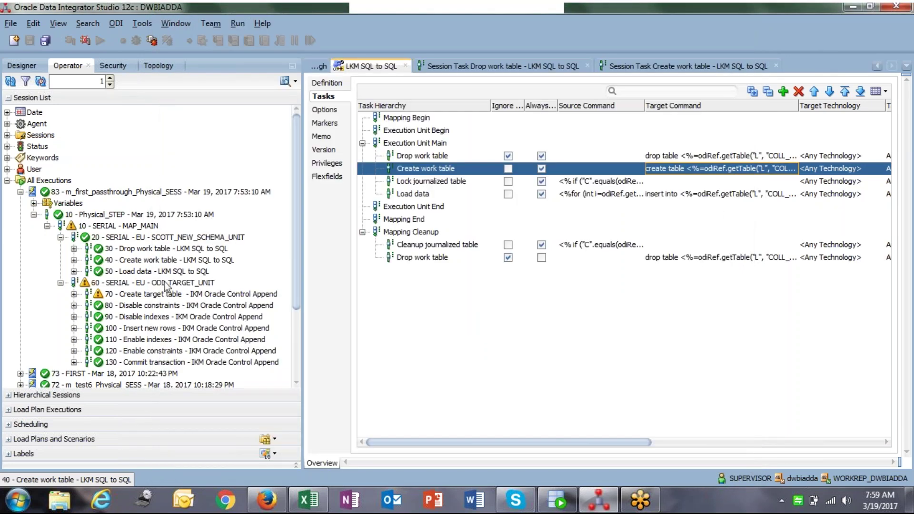
Open the Load data session task and examine the insert statement and bind values in its executed target code.
{"action": "left_click", "coordinate": [147, 271]}
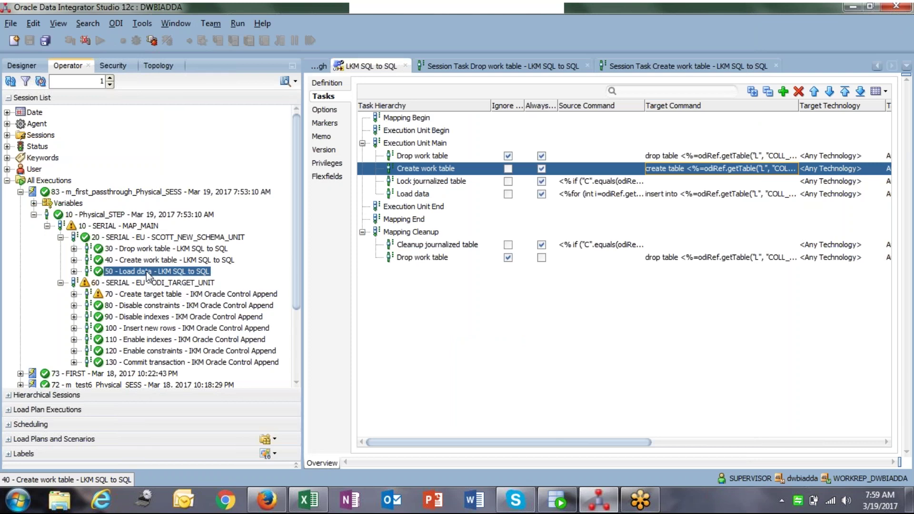
{"action": "double_click", "coordinate": [147, 273]}
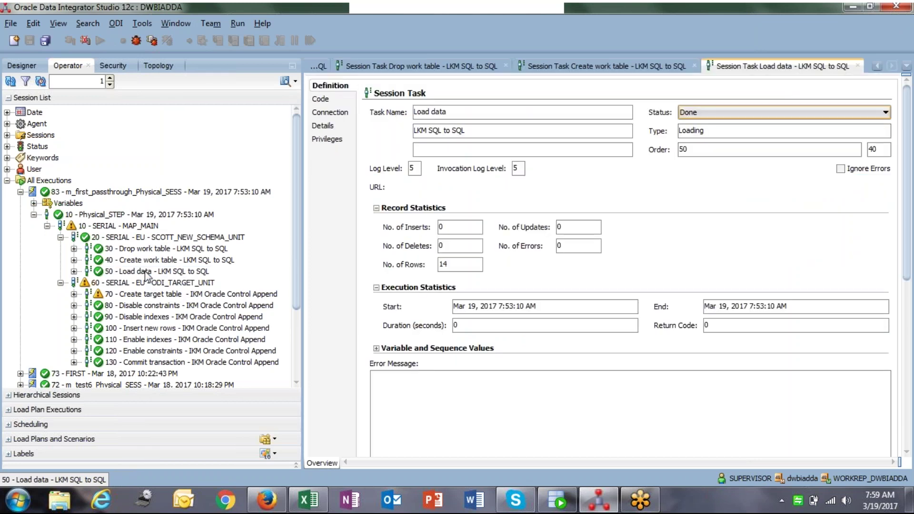
{"action": "left_click", "coordinate": [333, 99]}
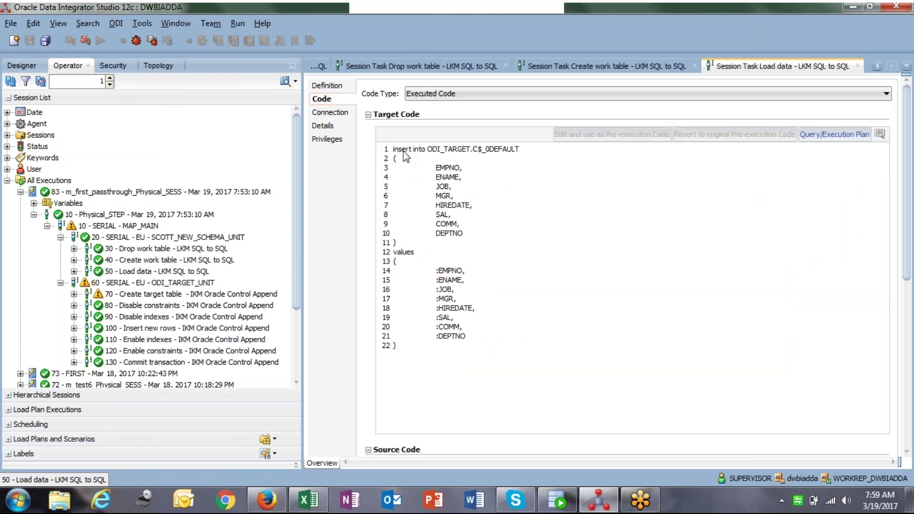
{"action": "left_click_drag", "start_coordinate": [498, 149], "coordinate": [452, 312]}
{"action": "left_click_drag", "start_coordinate": [392, 252], "coordinate": [465, 353]}
{"action": "left_click", "coordinate": [465, 356]}
Add a new task after Lock journalized table in the Execution Unit Main tasks of LKM SQL to SQL.
{"action": "left_click", "coordinate": [317, 68]}
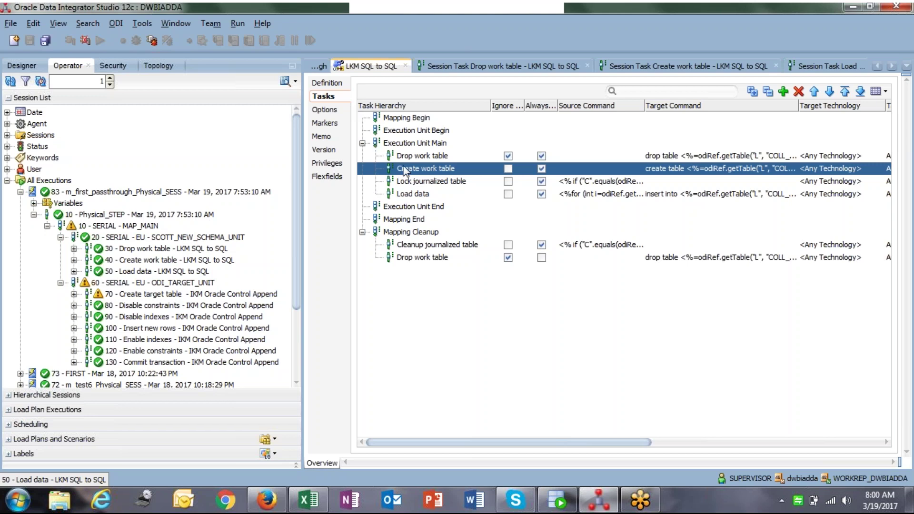
{"action": "left_click", "coordinate": [435, 181]}
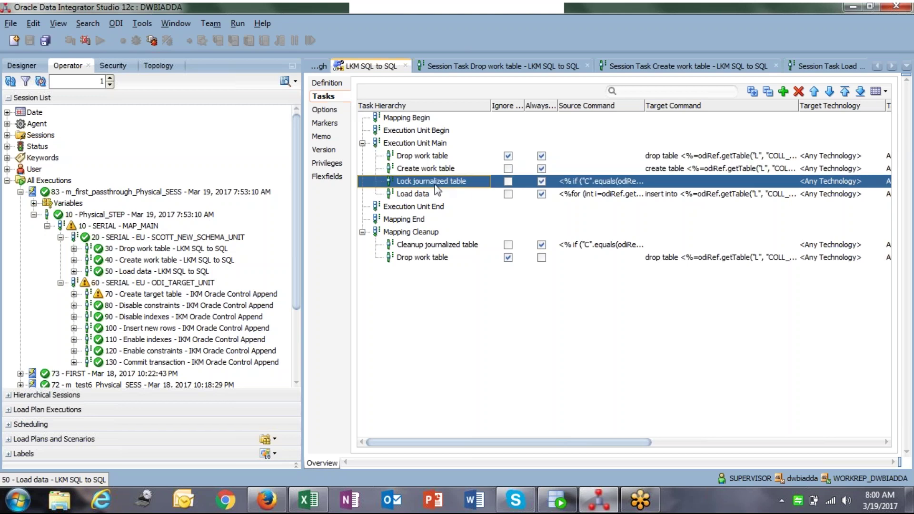
{"action": "left_click", "coordinate": [783, 91]}
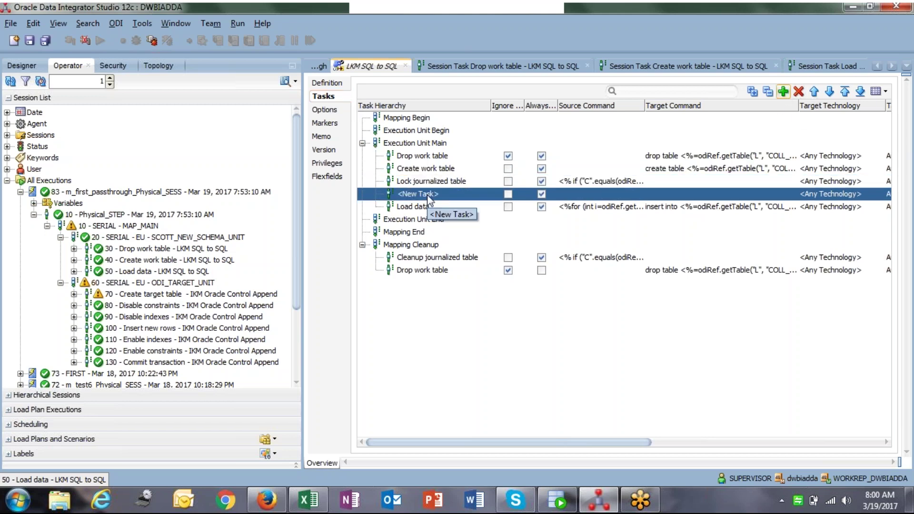